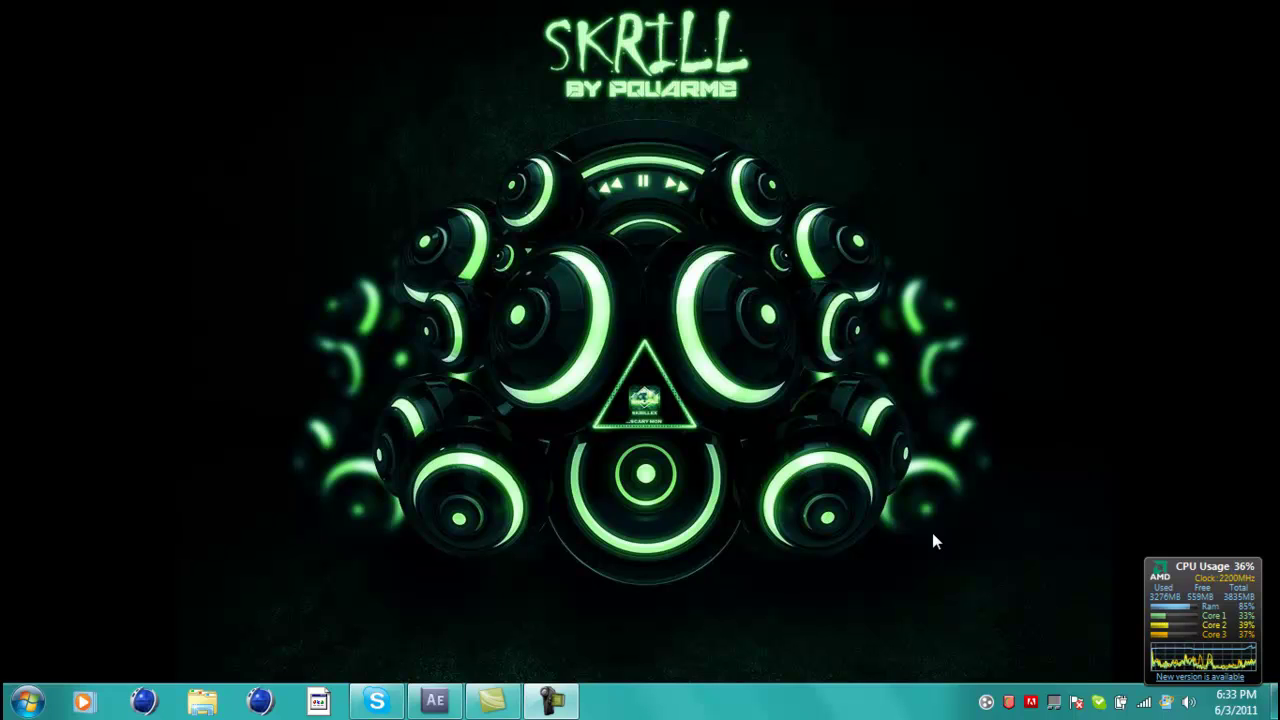
Step: Move windows around the desktop, then restore the After Effects project window from the taskbar
{"action": "left_click_drag", "start_coordinate": [1206, 178], "coordinate": [914, 332]}
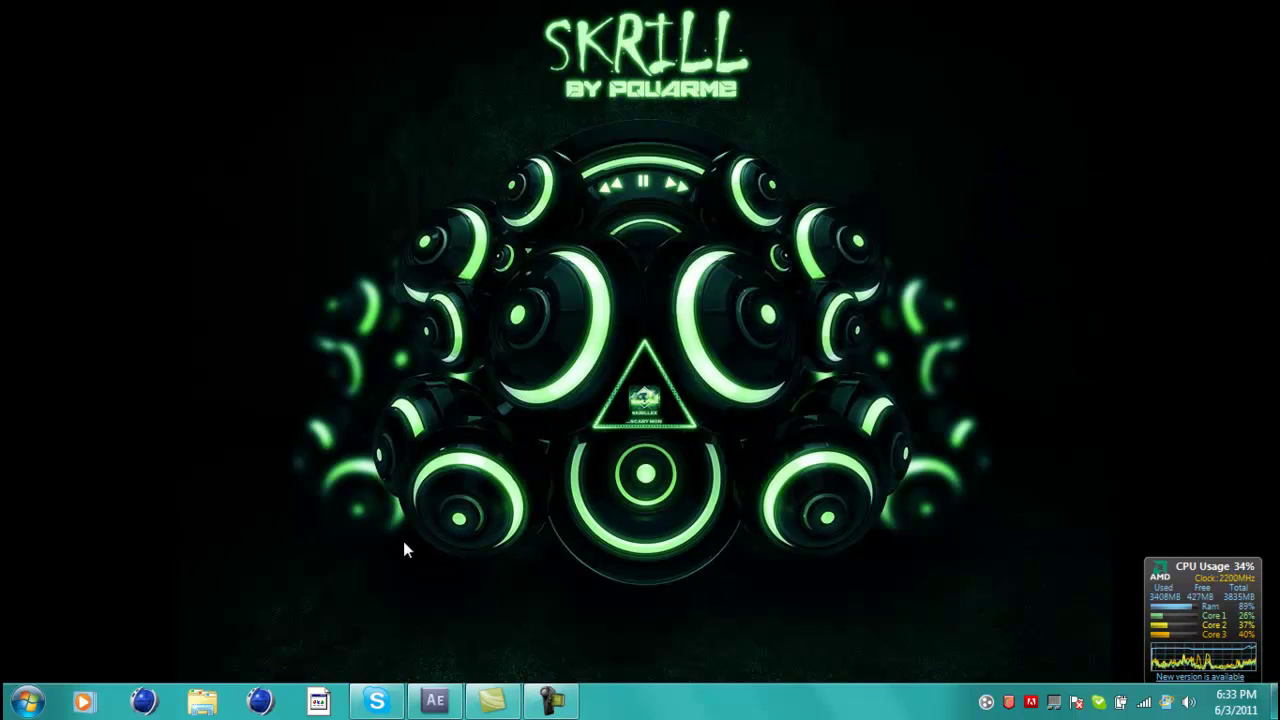
{"action": "left_click_drag", "start_coordinate": [284, 80], "coordinate": [1034, 594]}
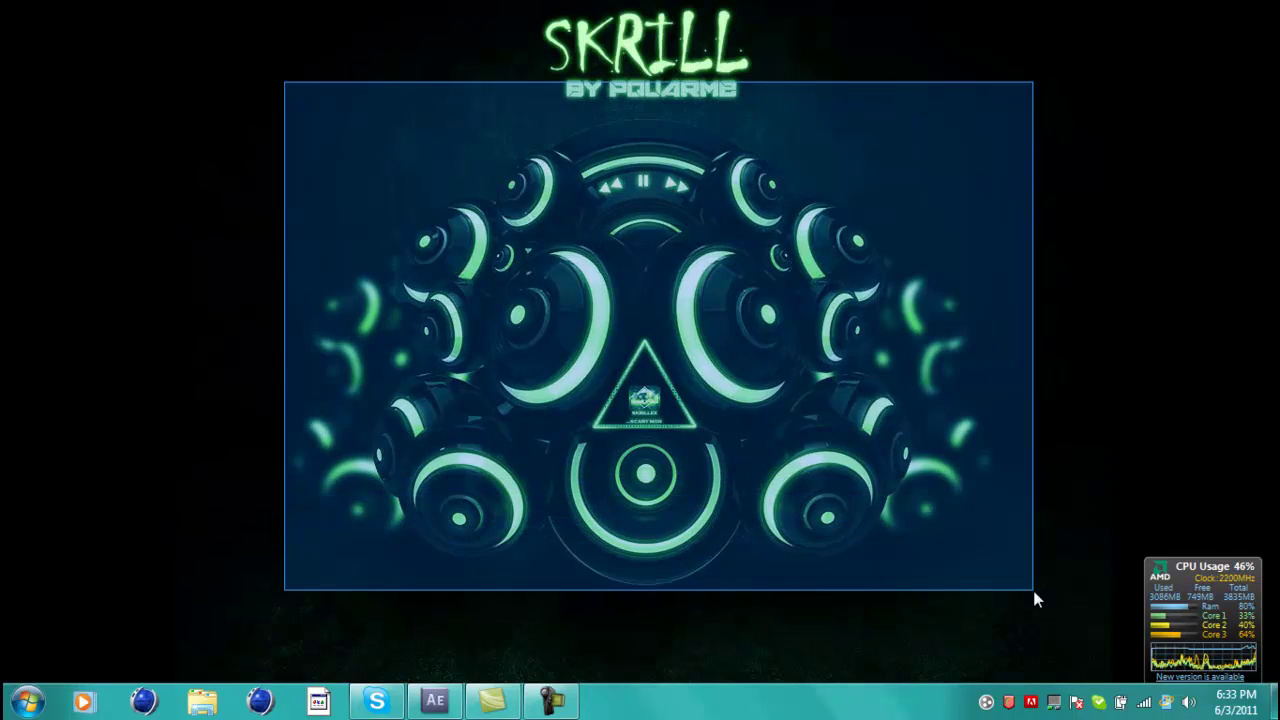
{"action": "left_click_drag", "start_coordinate": [983, 550], "coordinate": [436, 268]}
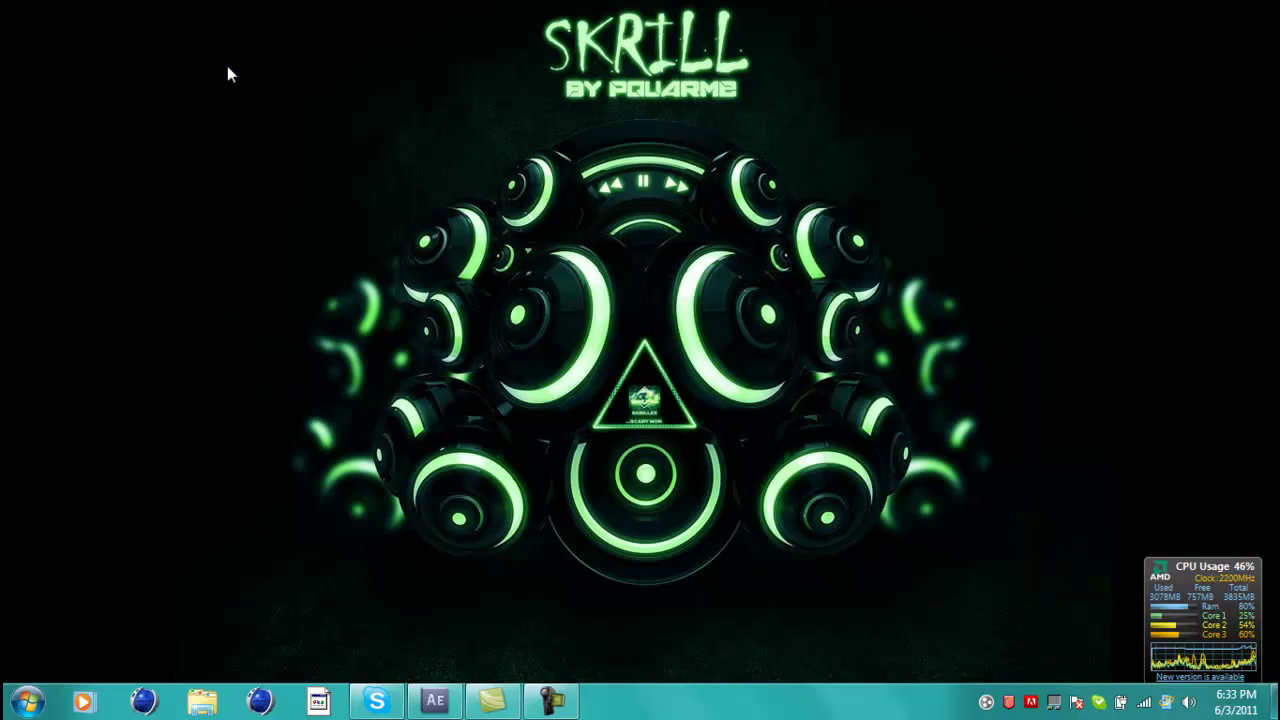
{"action": "left_click_drag", "start_coordinate": [246, 80], "coordinate": [598, 345]}
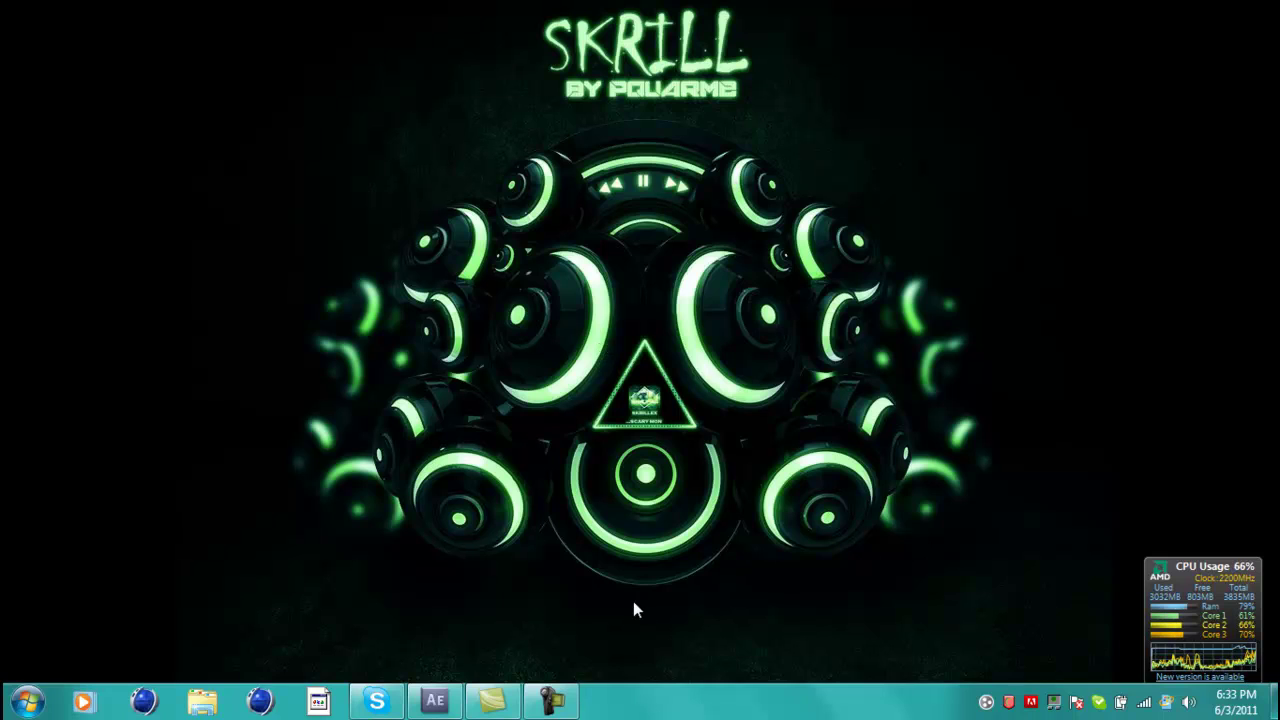
{"action": "mouse_move", "coordinate": [441, 706]}
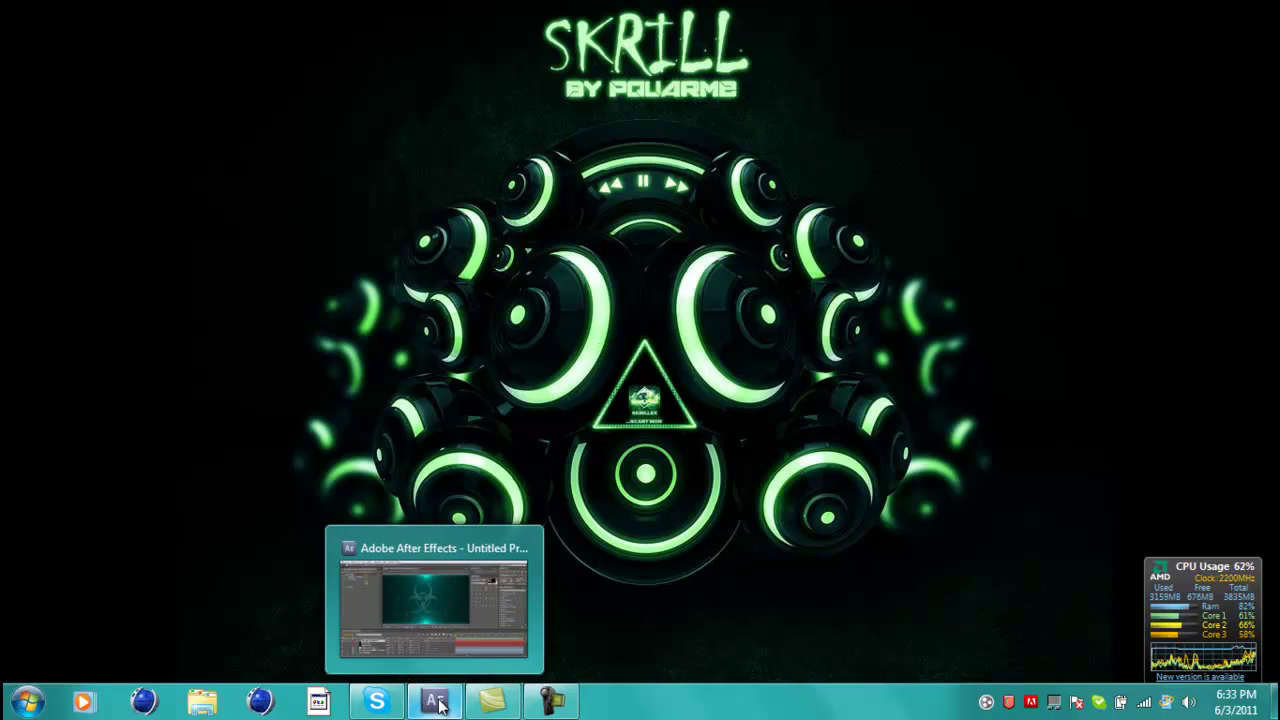
{"action": "left_click_drag", "start_coordinate": [961, 526], "coordinate": [344, 324]}
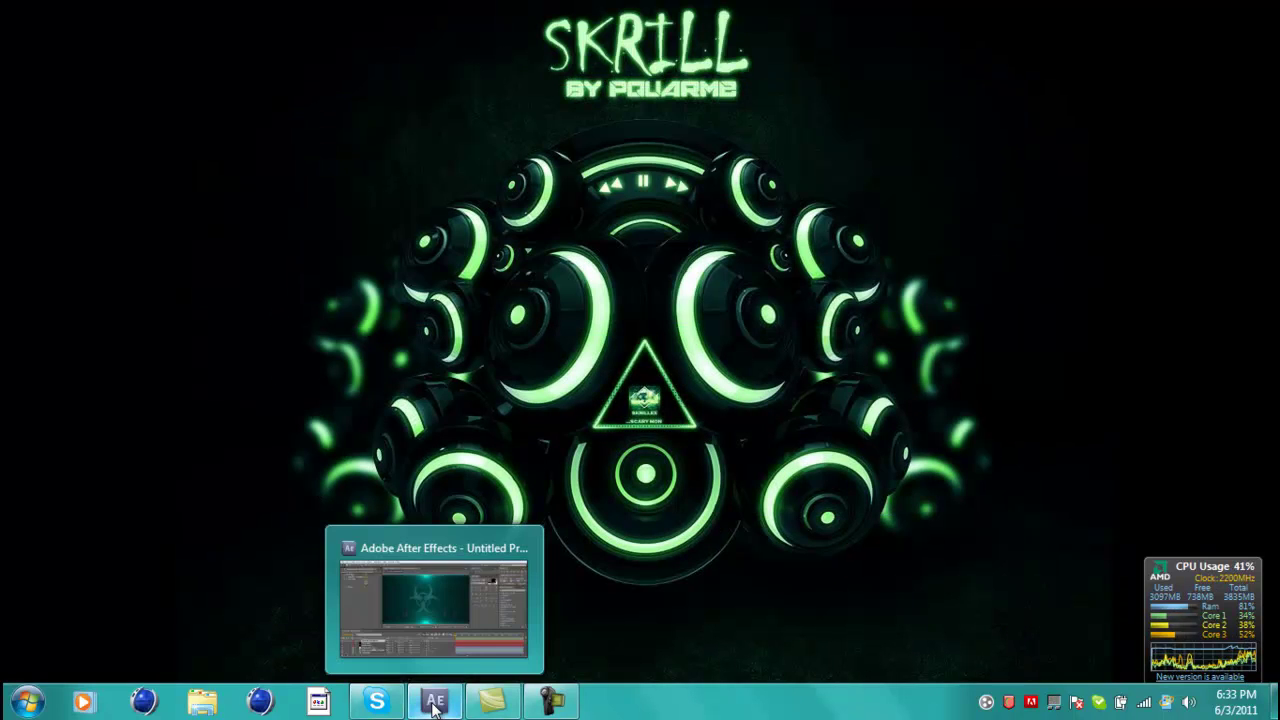
{"action": "left_click", "coordinate": [434, 705]}
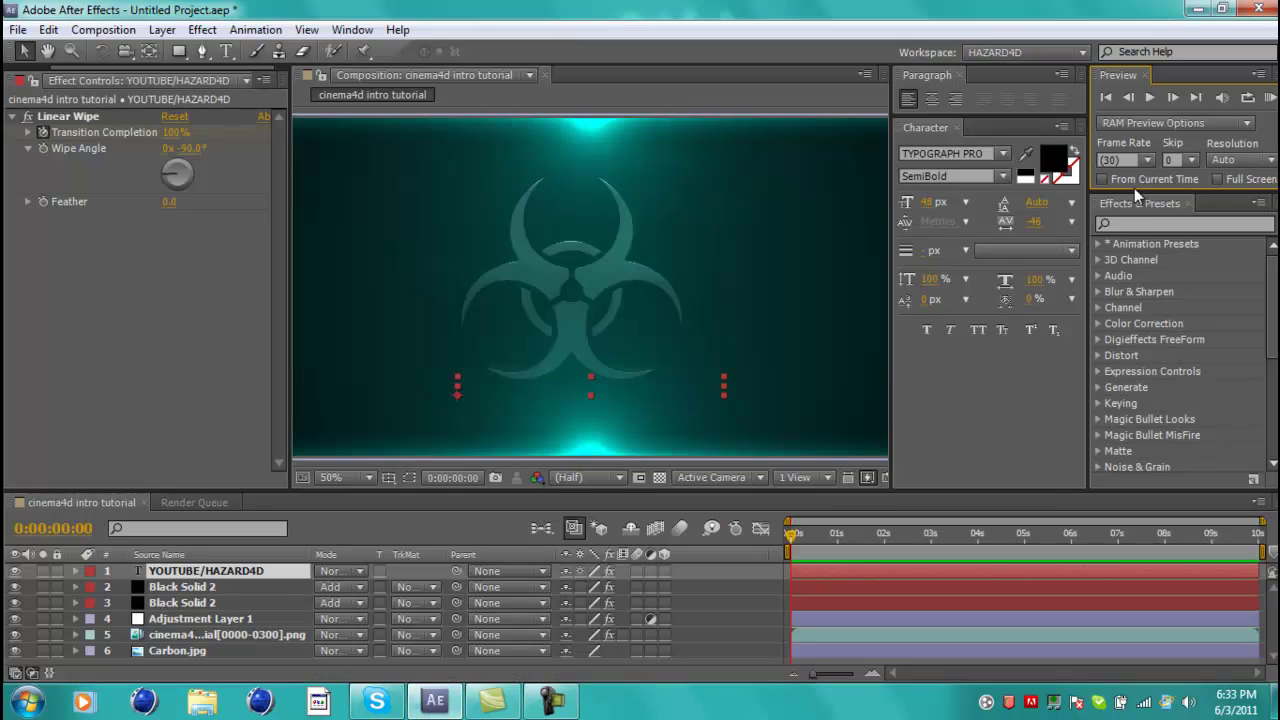
{"action": "left_click", "coordinate": [1148, 98]}
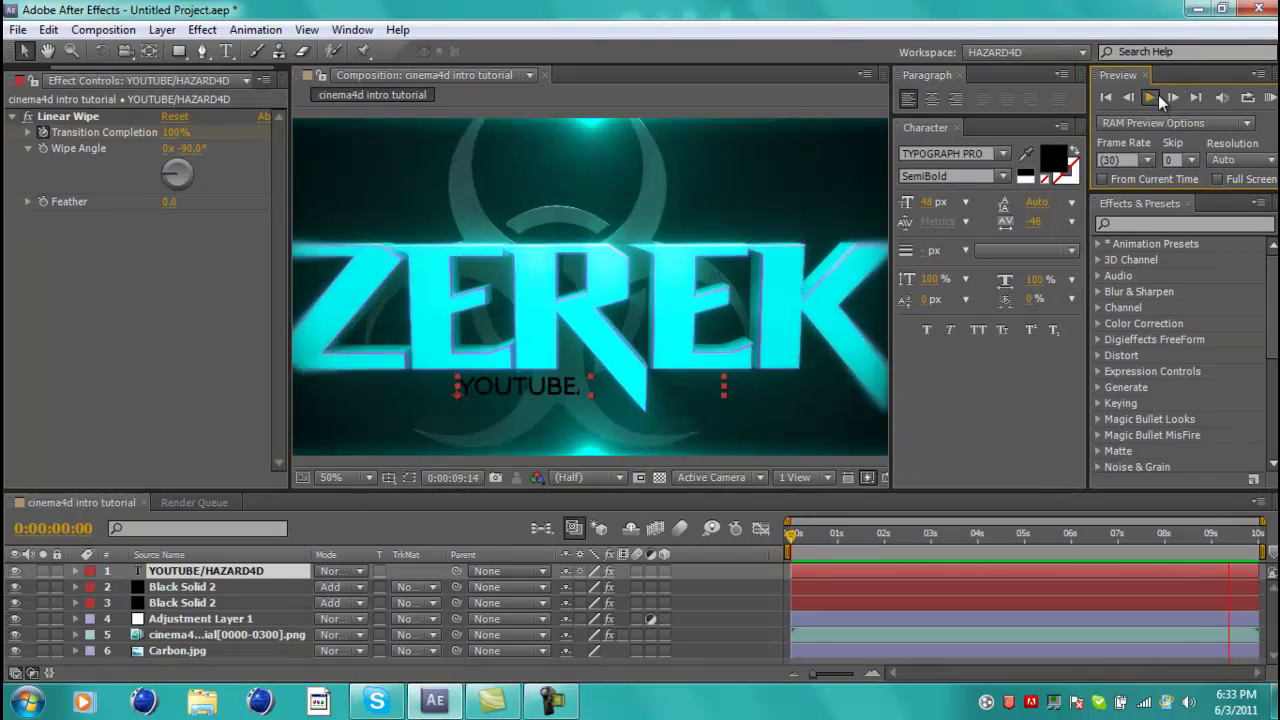
{"action": "left_click", "coordinate": [1150, 96]}
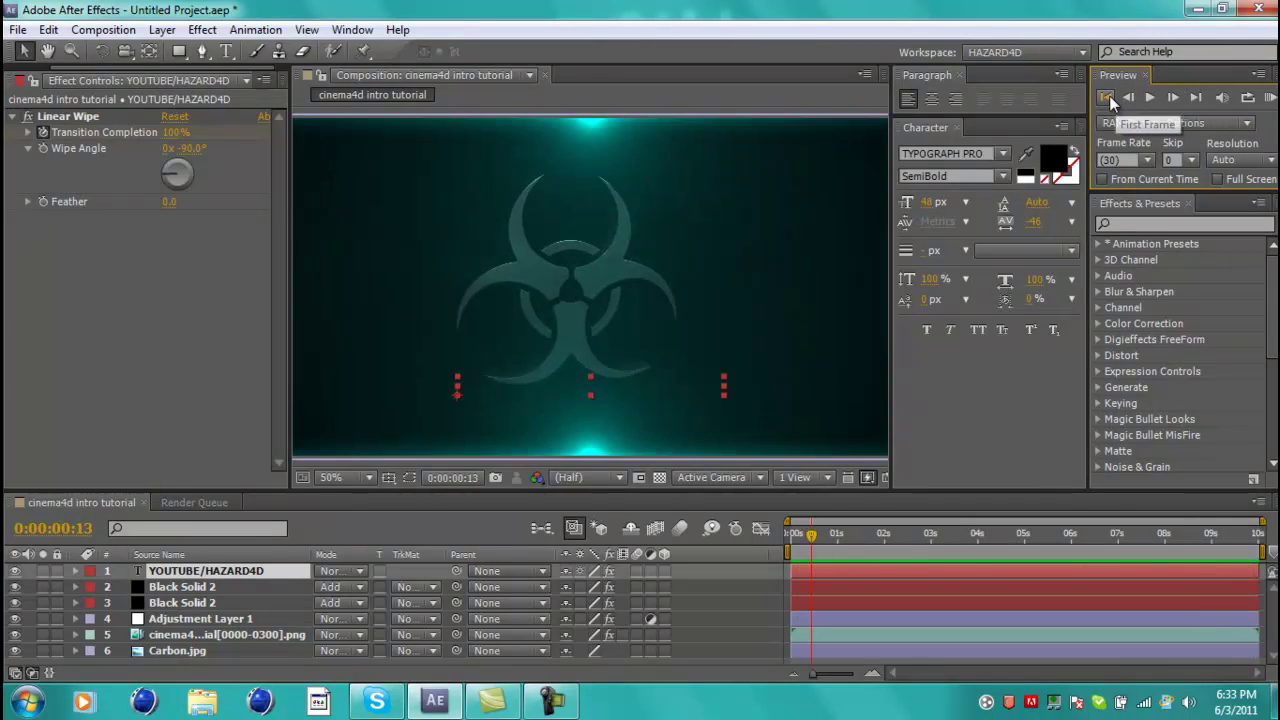
{"action": "left_click", "coordinate": [1107, 96]}
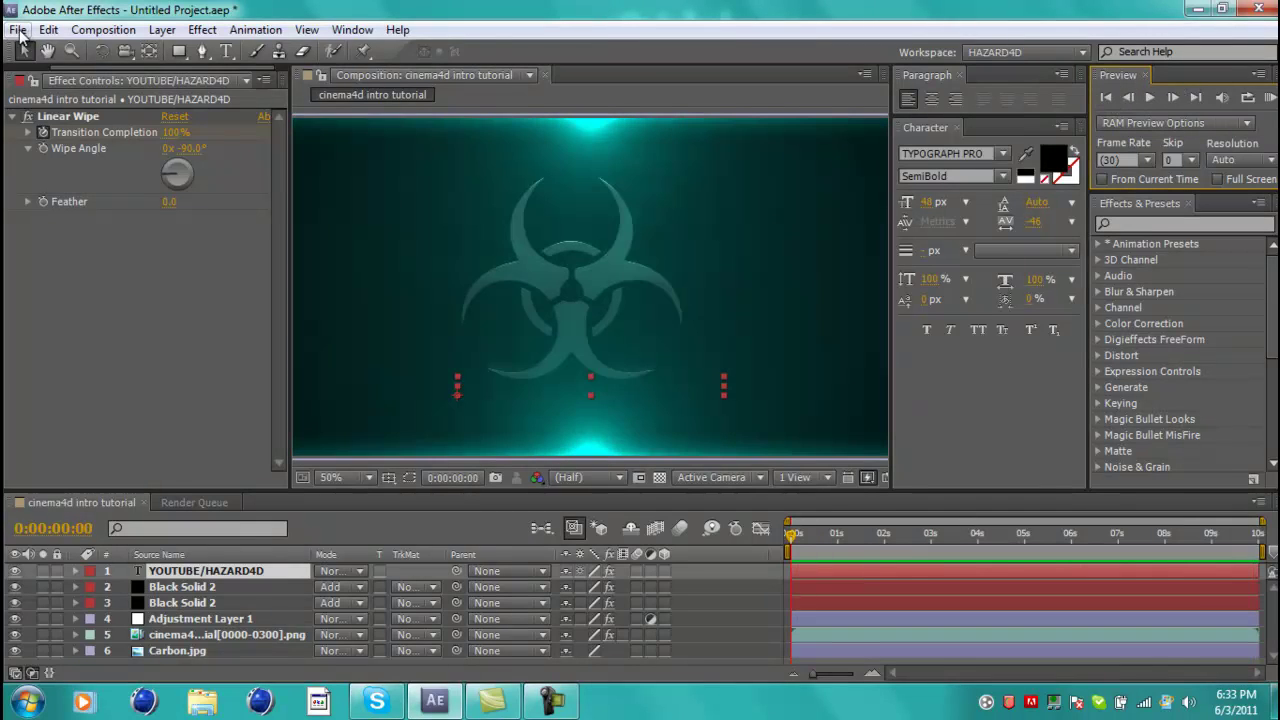
Step: Save the untitled project to the Desktop as 'after effects tutorial hazard4d.aep'
{"action": "left_click", "coordinate": [18, 29]}
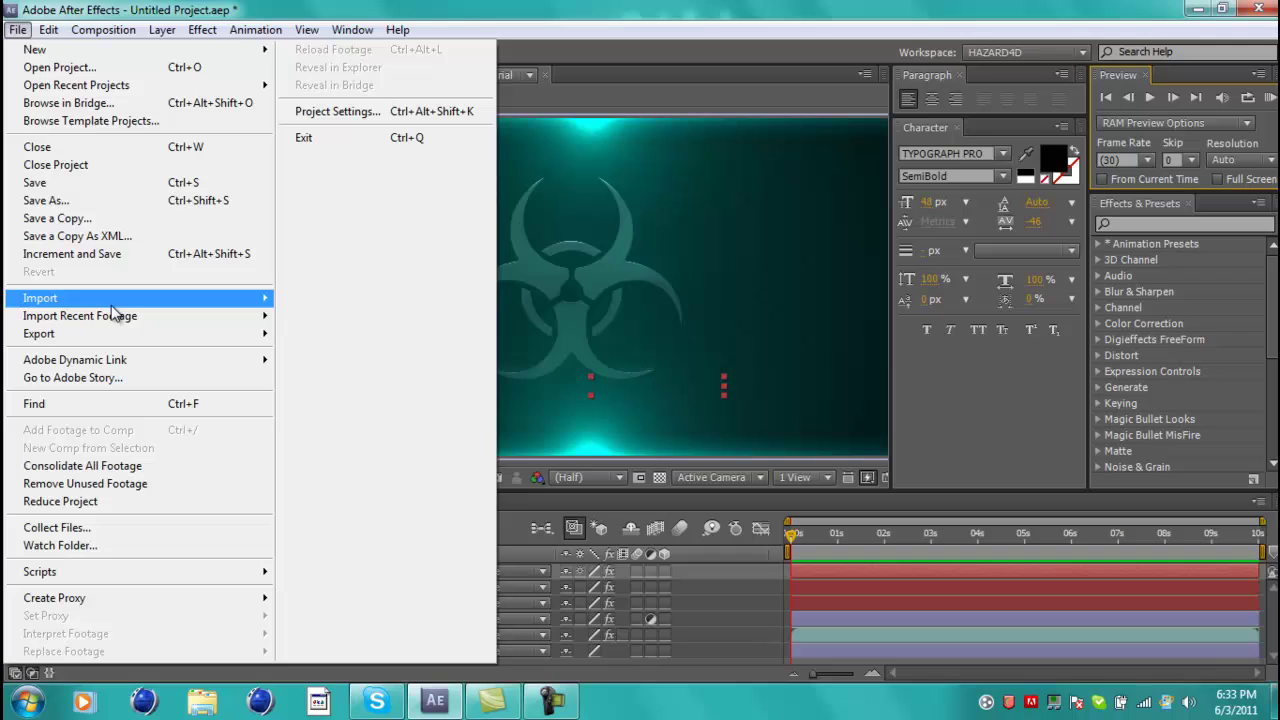
{"action": "left_click", "coordinate": [77, 202]}
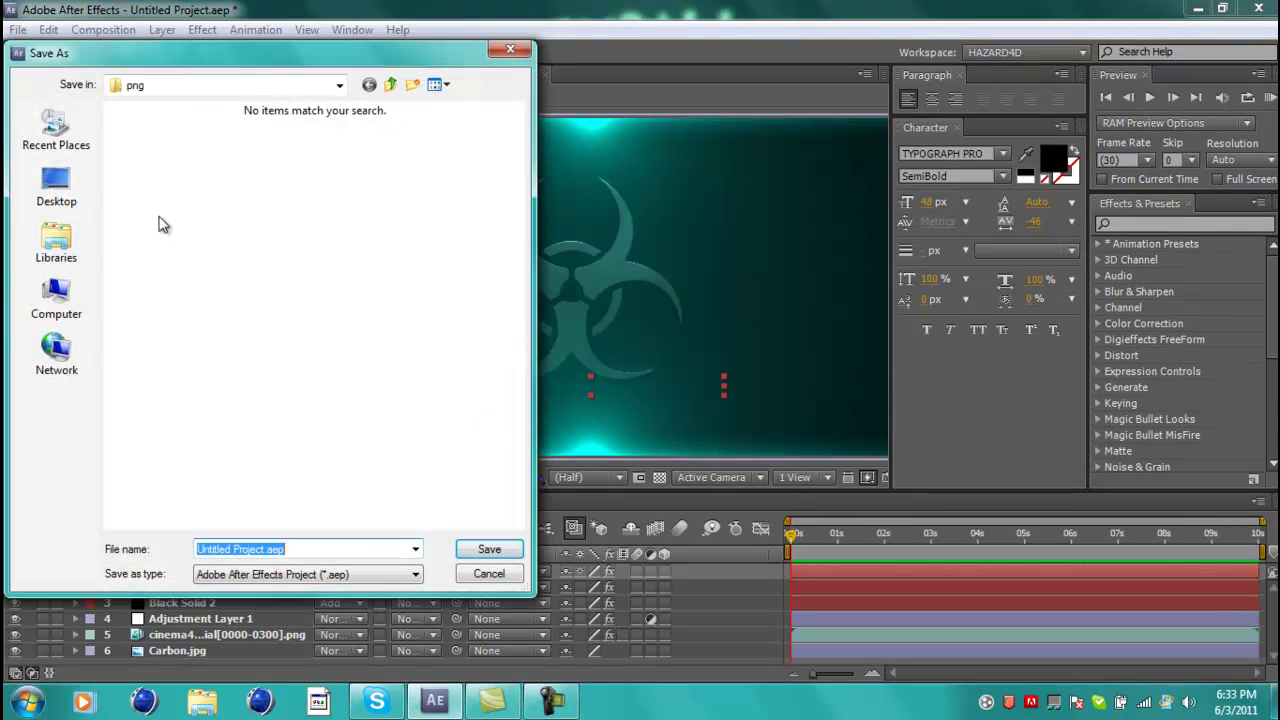
{"action": "left_click", "coordinate": [56, 185]}
{"action": "left_click", "coordinate": [295, 549]}
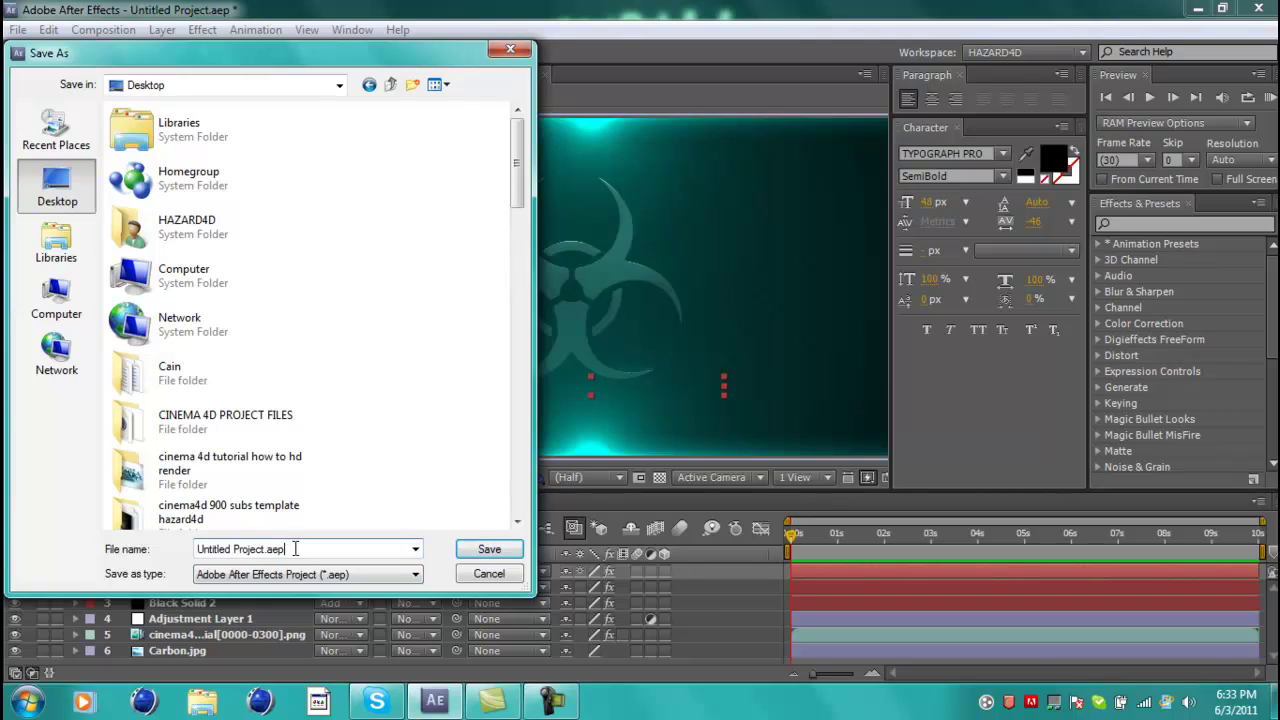
{"action": "left_click_drag", "start_coordinate": [265, 549], "coordinate": [114, 555]}
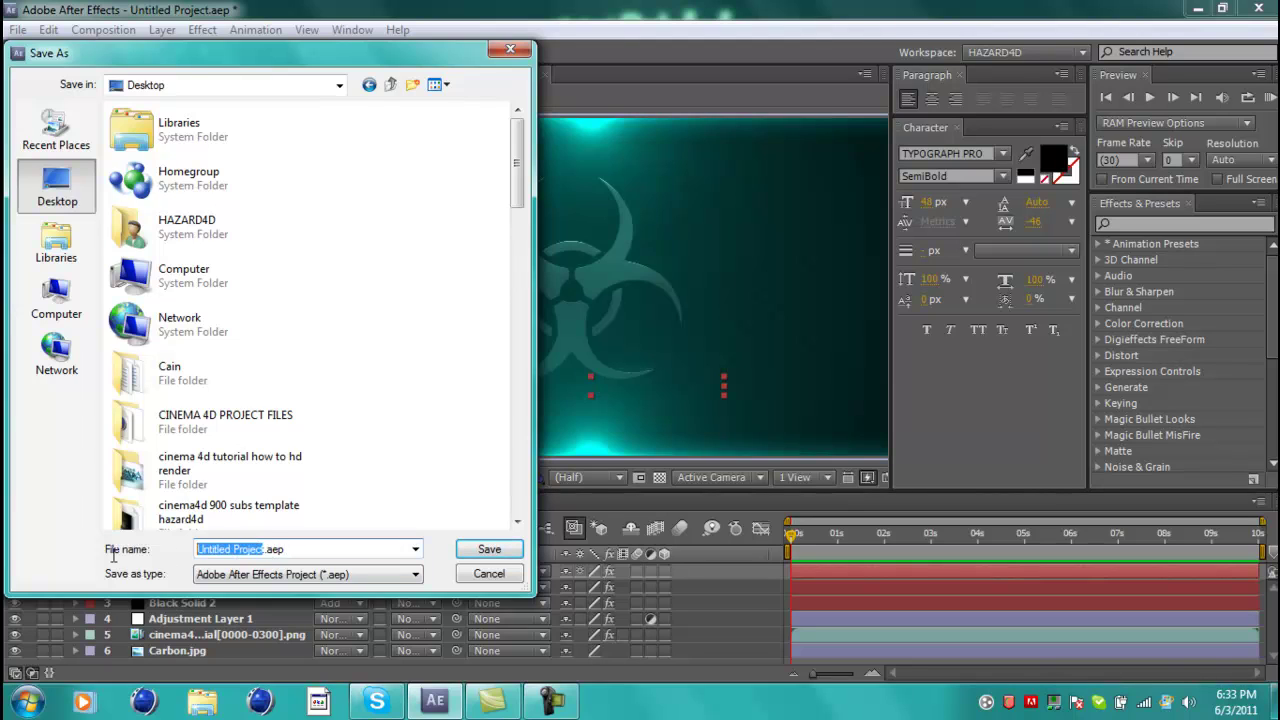
{"action": "left_click", "coordinate": [296, 551]}
{"action": "left_click_drag", "start_coordinate": [296, 551], "coordinate": [4, 584]}
{"action": "key", "text": "BackSpace"}
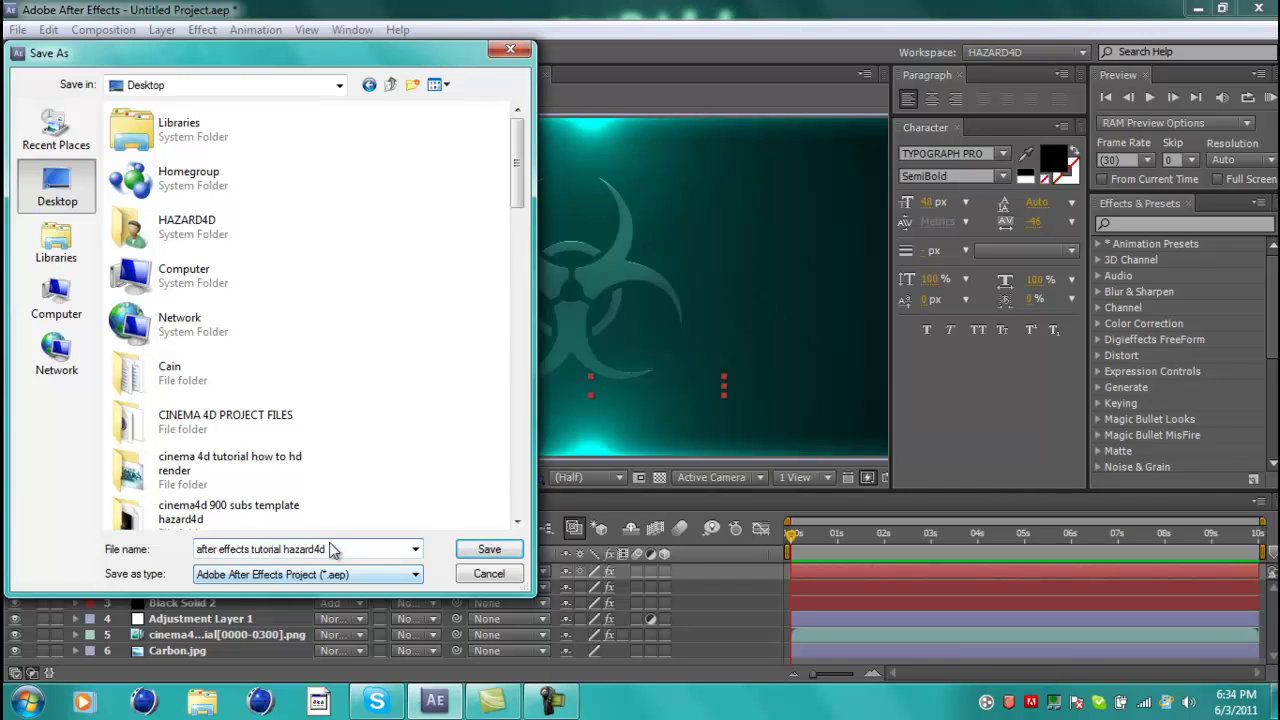
{"action": "left_click", "coordinate": [476, 549]}
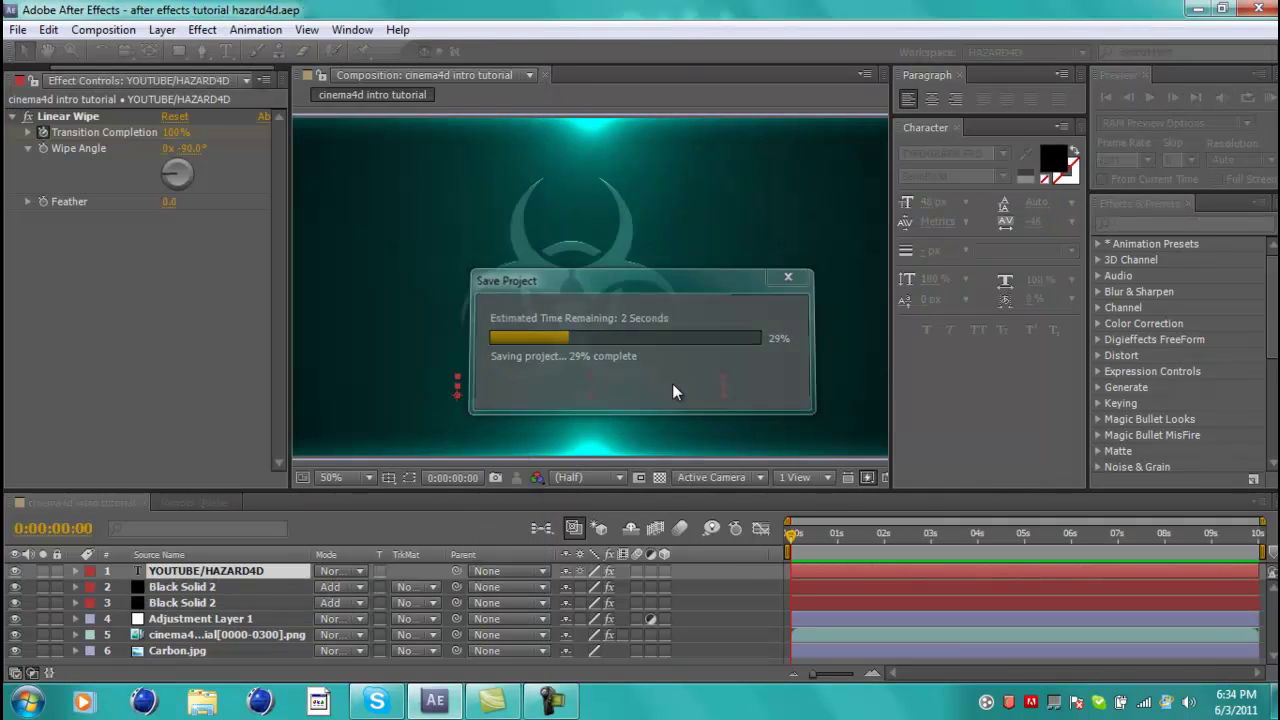
{"action": "left_click", "coordinate": [18, 30]}
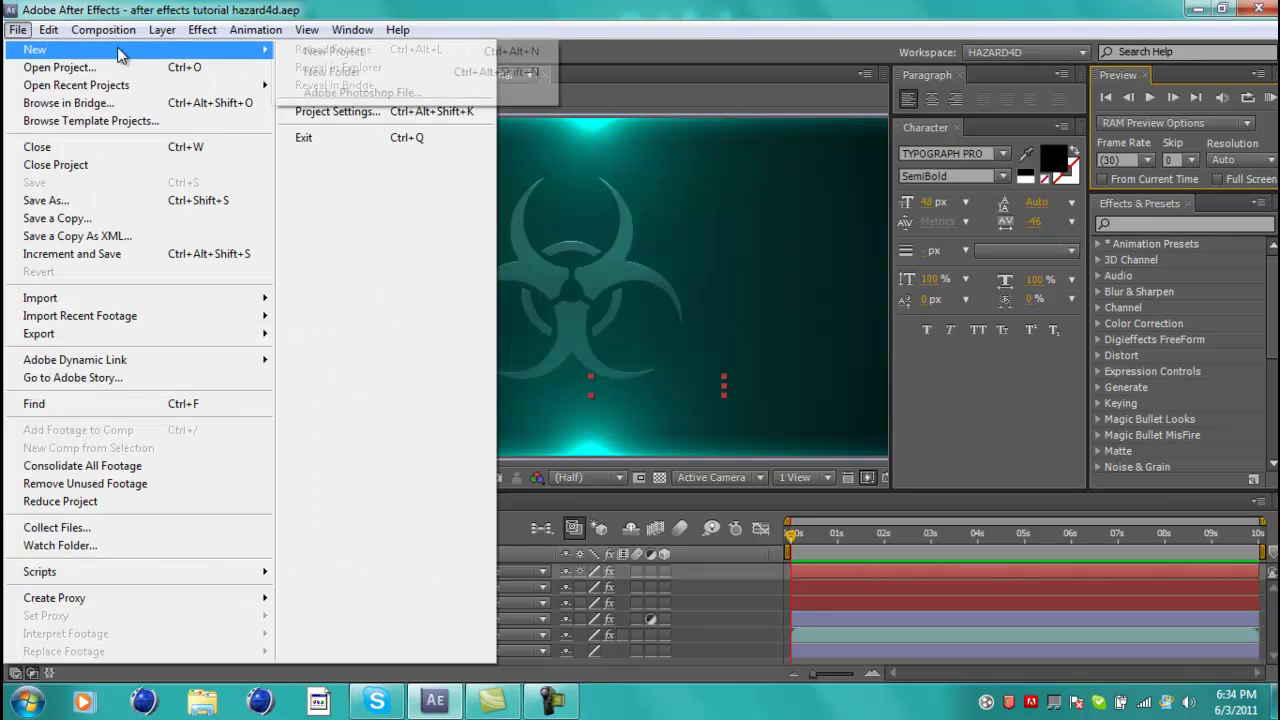
Step: Start a new, empty After Effects project
{"action": "left_click", "coordinate": [435, 304]}
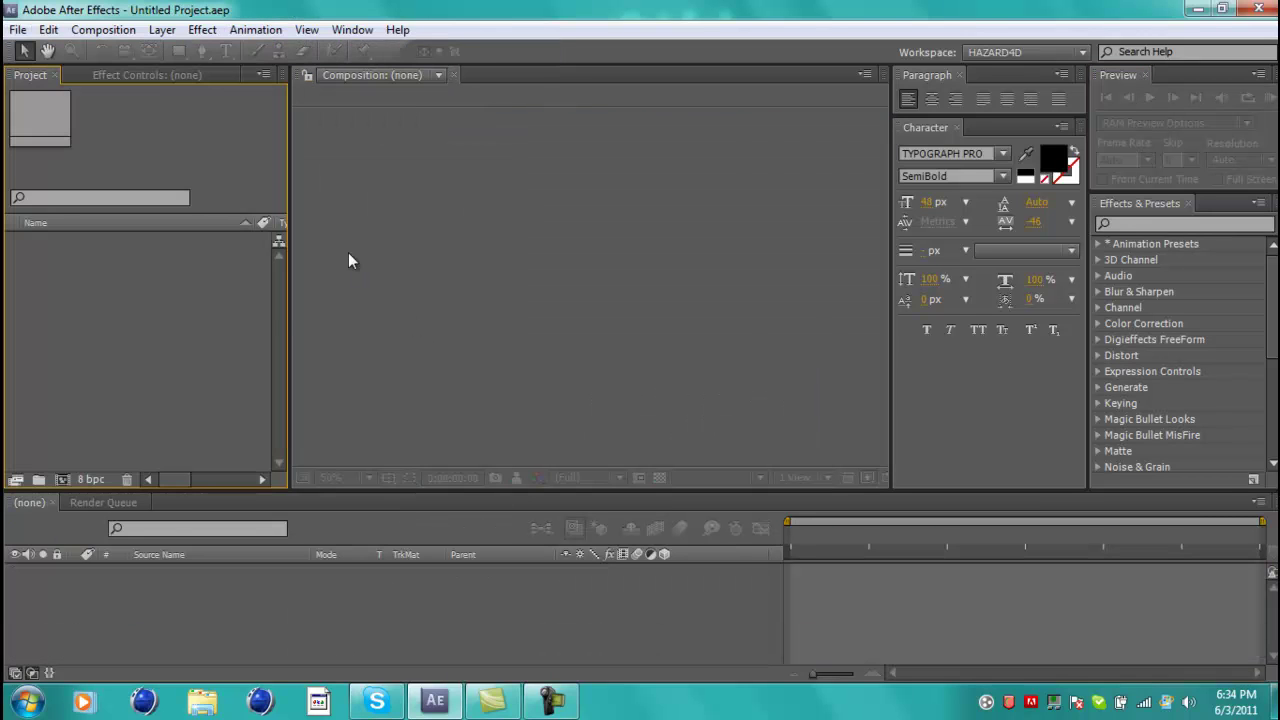
{"action": "left_click", "coordinate": [140, 75]}
{"action": "left_click", "coordinate": [31, 75]}
Step: Import the cinema4d intro tutorial frames from the Desktop png folder as a PNG sequence
{"action": "left_click", "coordinate": [18, 29]}
{"action": "mouse_move", "coordinate": [179, 297]}
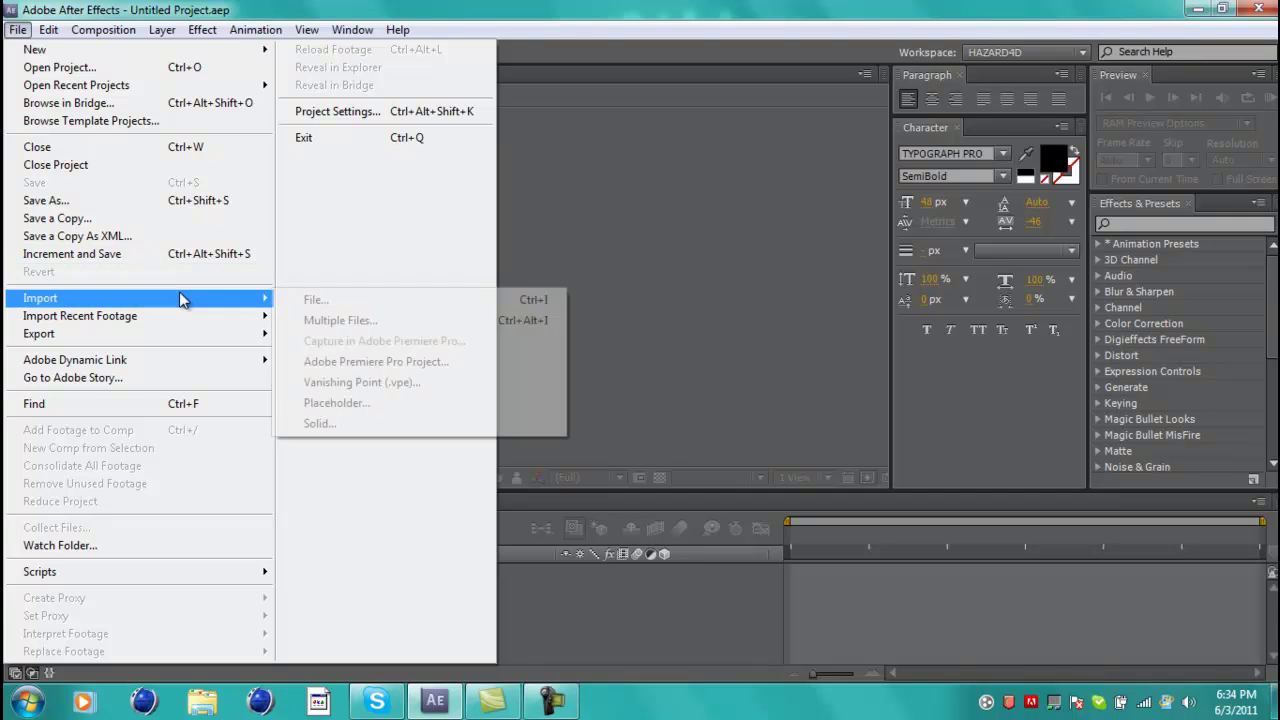
{"action": "left_click", "coordinate": [354, 302]}
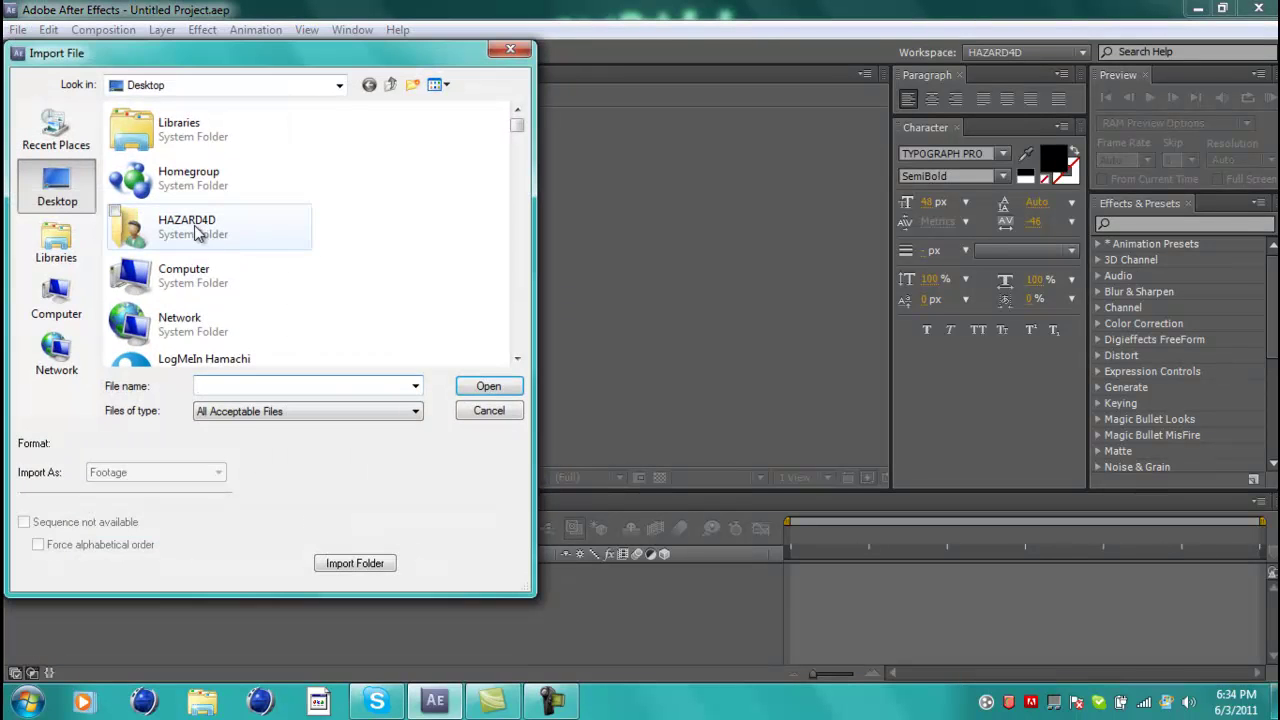
{"action": "scroll", "coordinate": [520, 140], "scroll_direction": "down", "scroll_amount": 5}
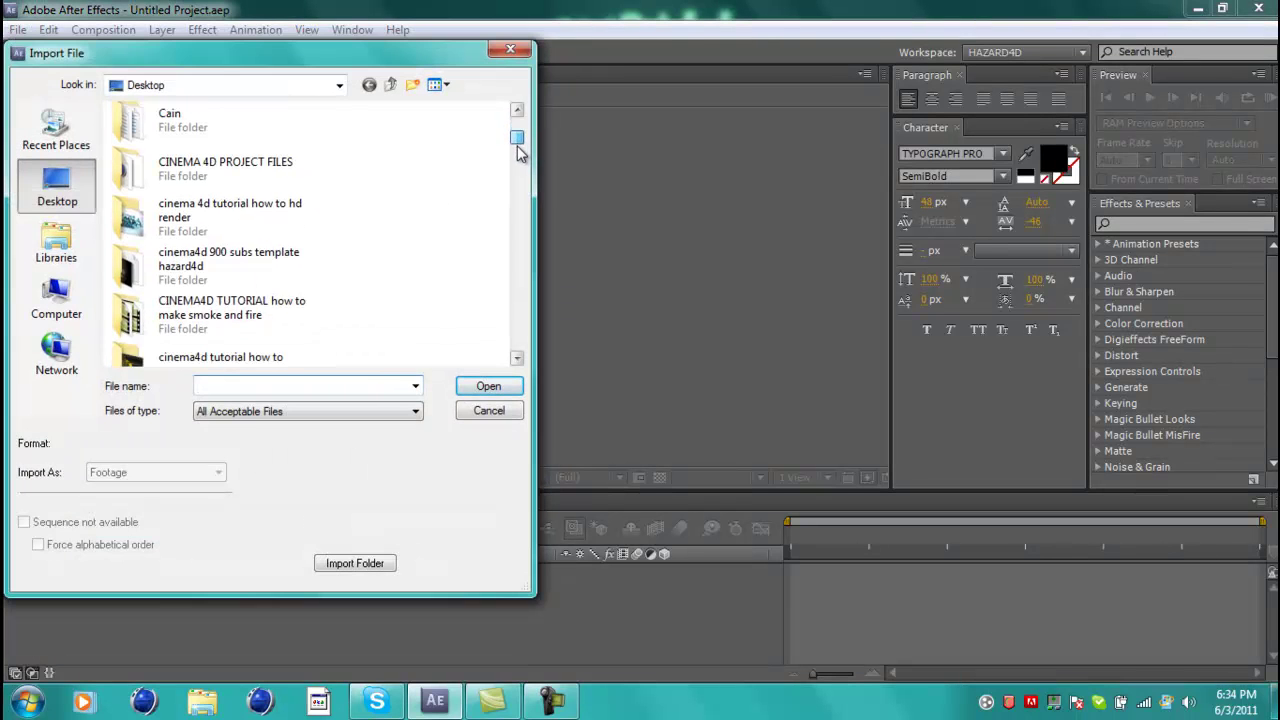
{"action": "scroll", "coordinate": [524, 179], "scroll_direction": "down", "scroll_amount": 3}
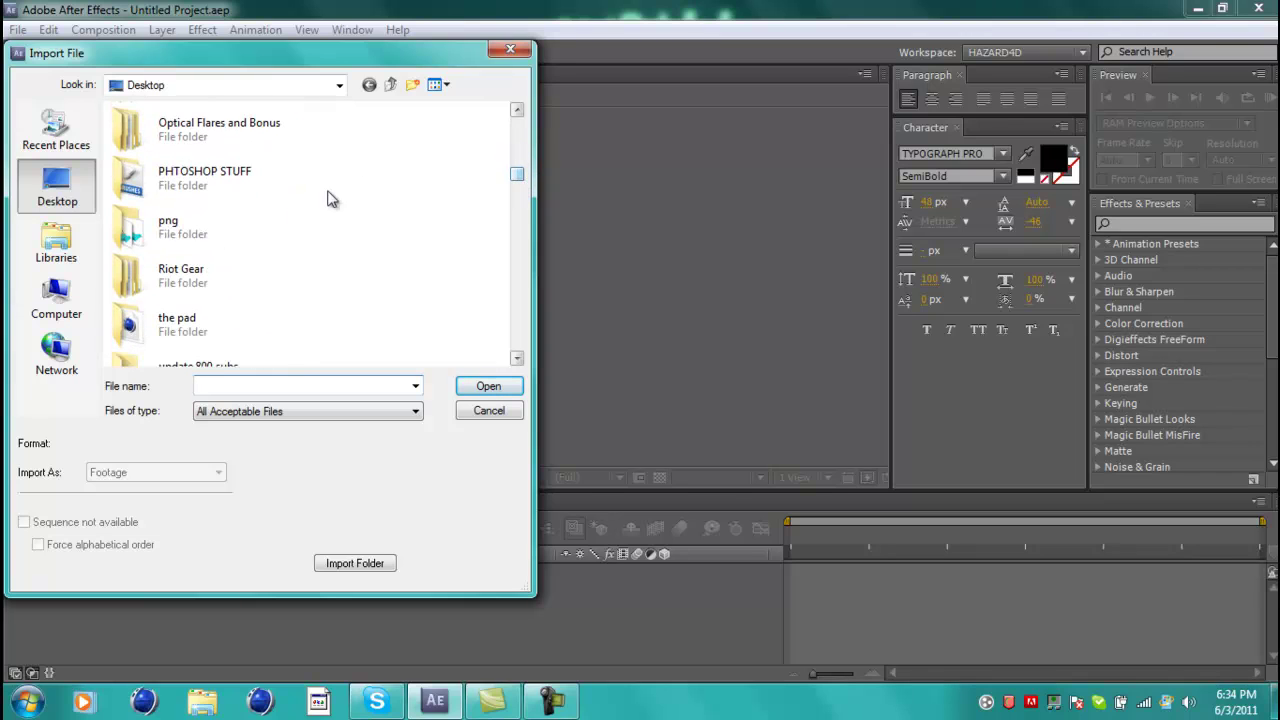
{"action": "left_click", "coordinate": [224, 245]}
{"action": "double_click", "coordinate": [224, 245]}
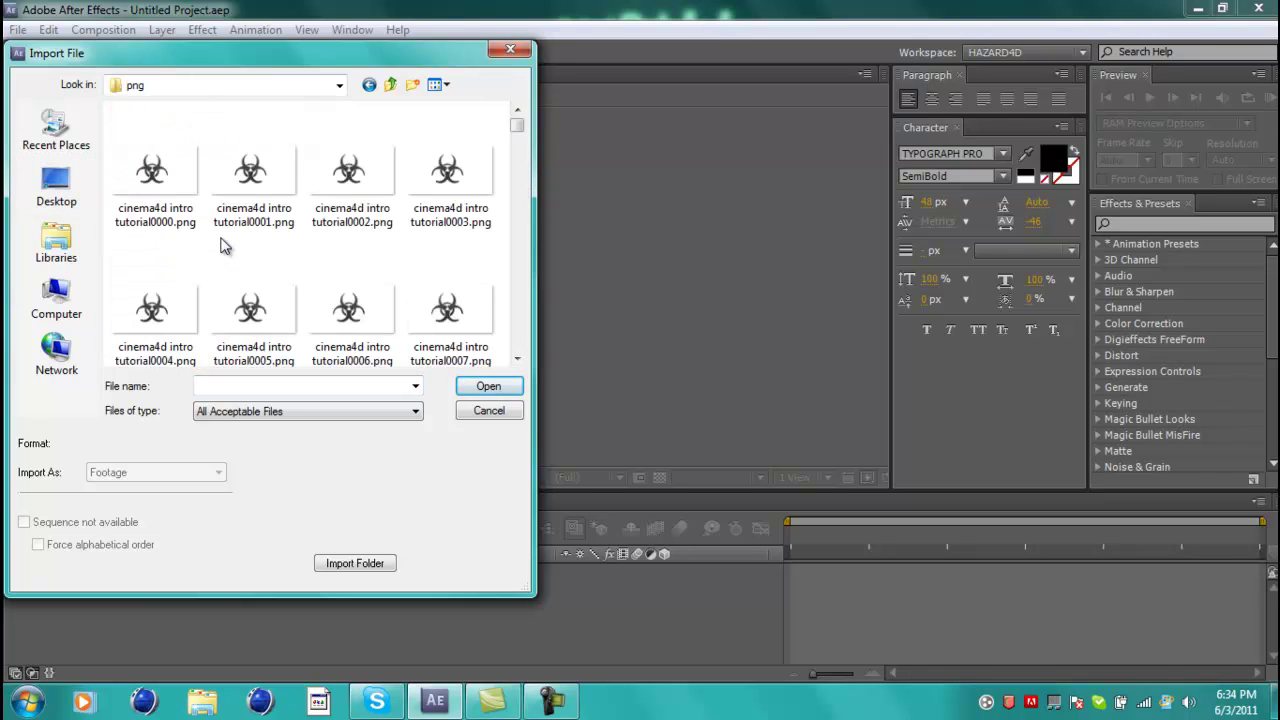
{"action": "left_click", "coordinate": [145, 205]}
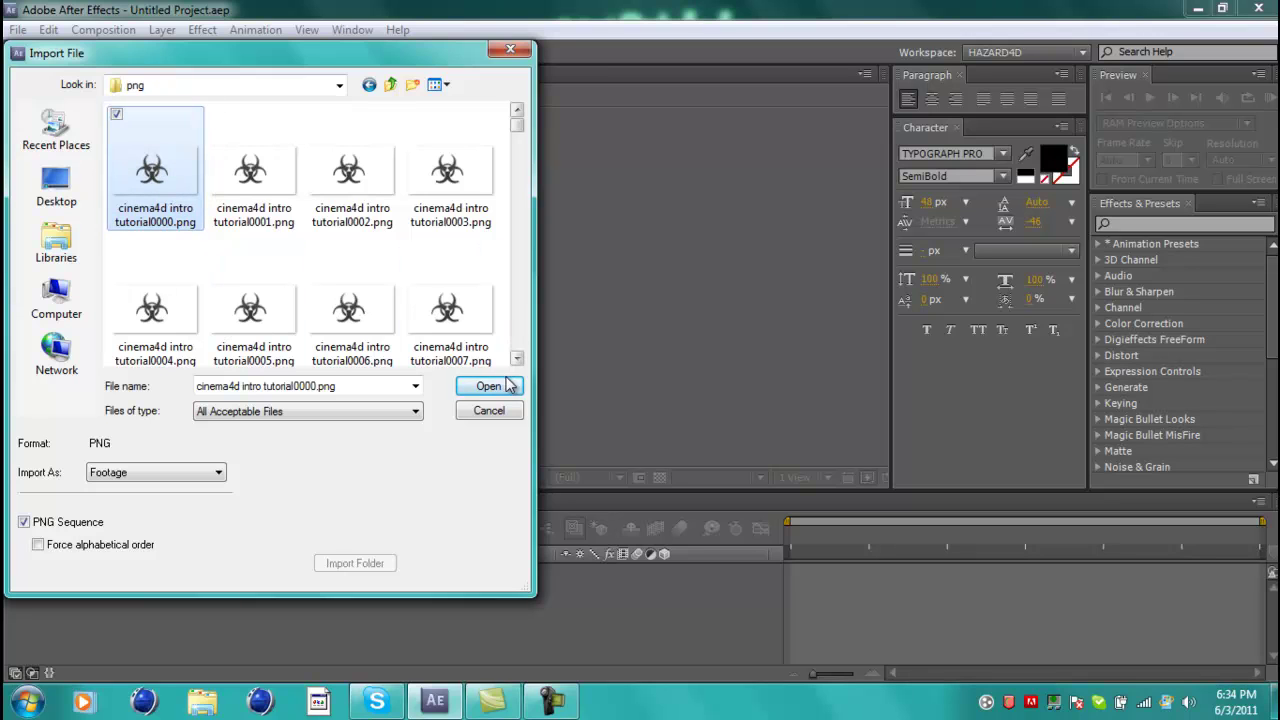
{"action": "left_click", "coordinate": [490, 386]}
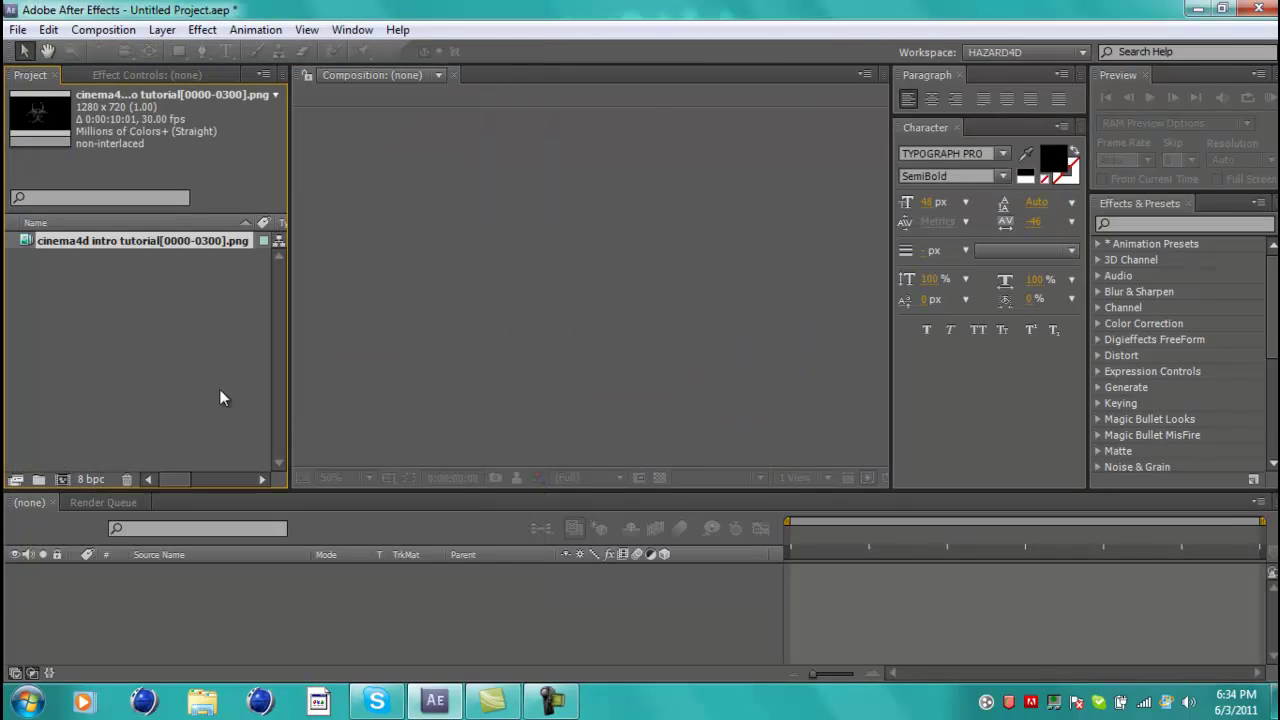
{"action": "left_click", "coordinate": [127, 354]}
Step: Create the cinema4d intro tutorial composition from the imported PNG sequence
{"action": "left_click", "coordinate": [91, 240]}
{"action": "left_click", "coordinate": [76, 505]}
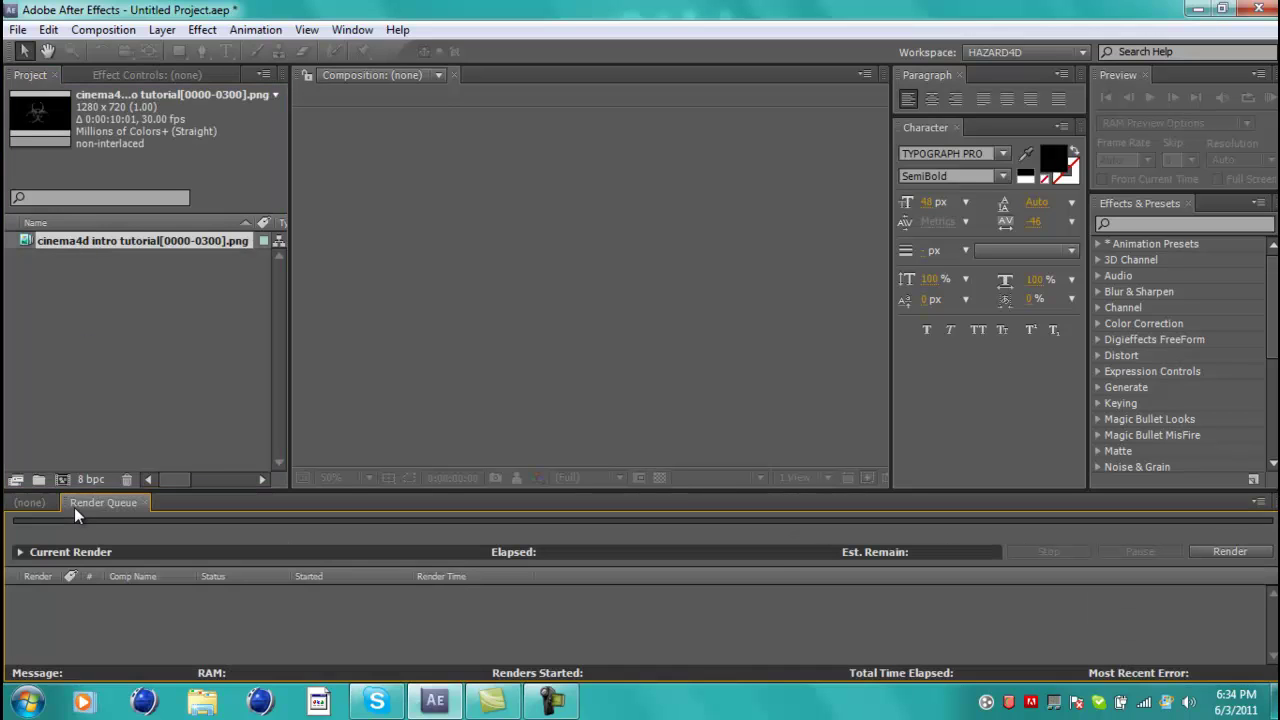
{"action": "left_click", "coordinate": [46, 502]}
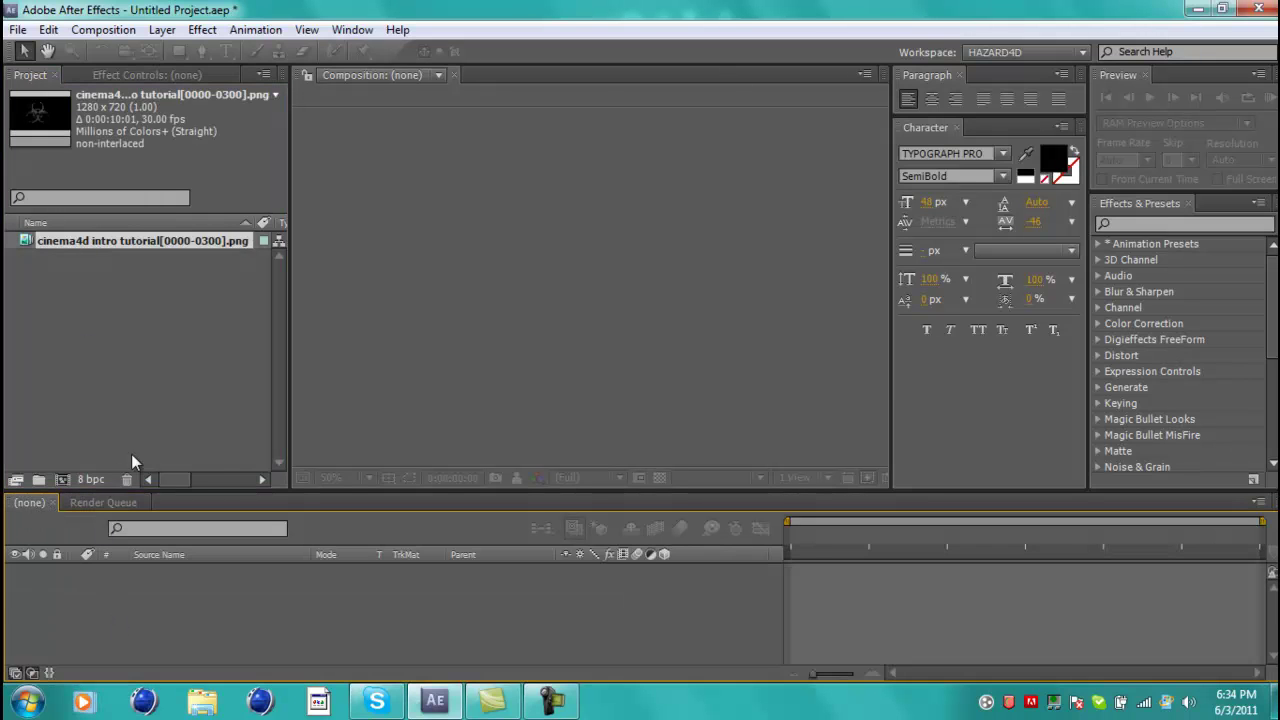
{"action": "left_click_drag", "start_coordinate": [105, 243], "coordinate": [232, 638]}
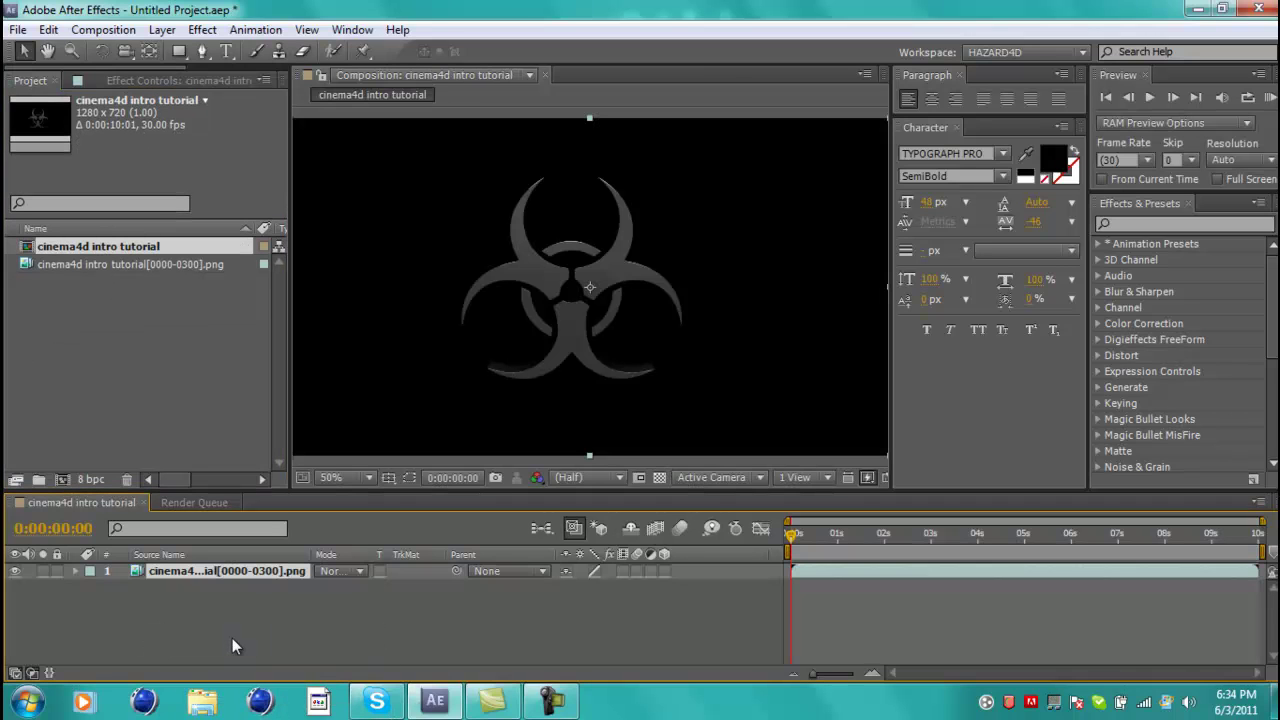
{"action": "left_click", "coordinate": [68, 247]}
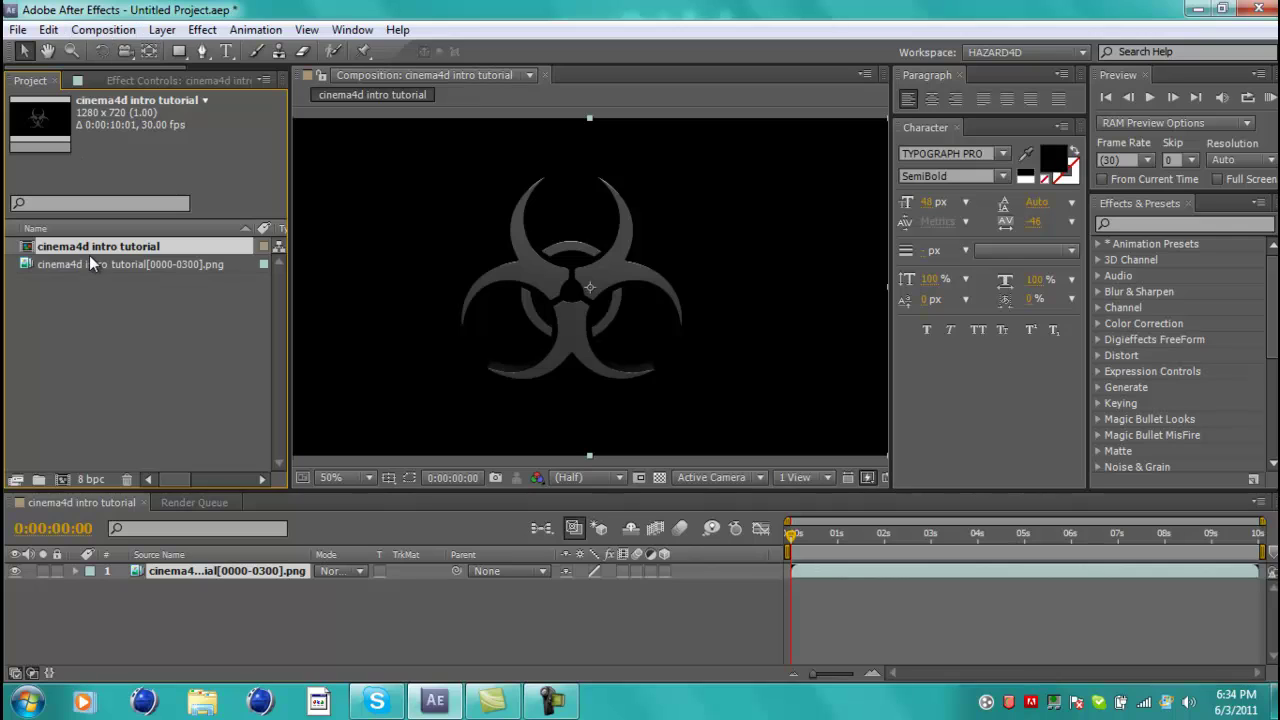
Step: Confirm the composition is 1280×720, 30 fps, 0:00:10:01 long, then play a preview
{"action": "left_click", "coordinate": [103, 30]}
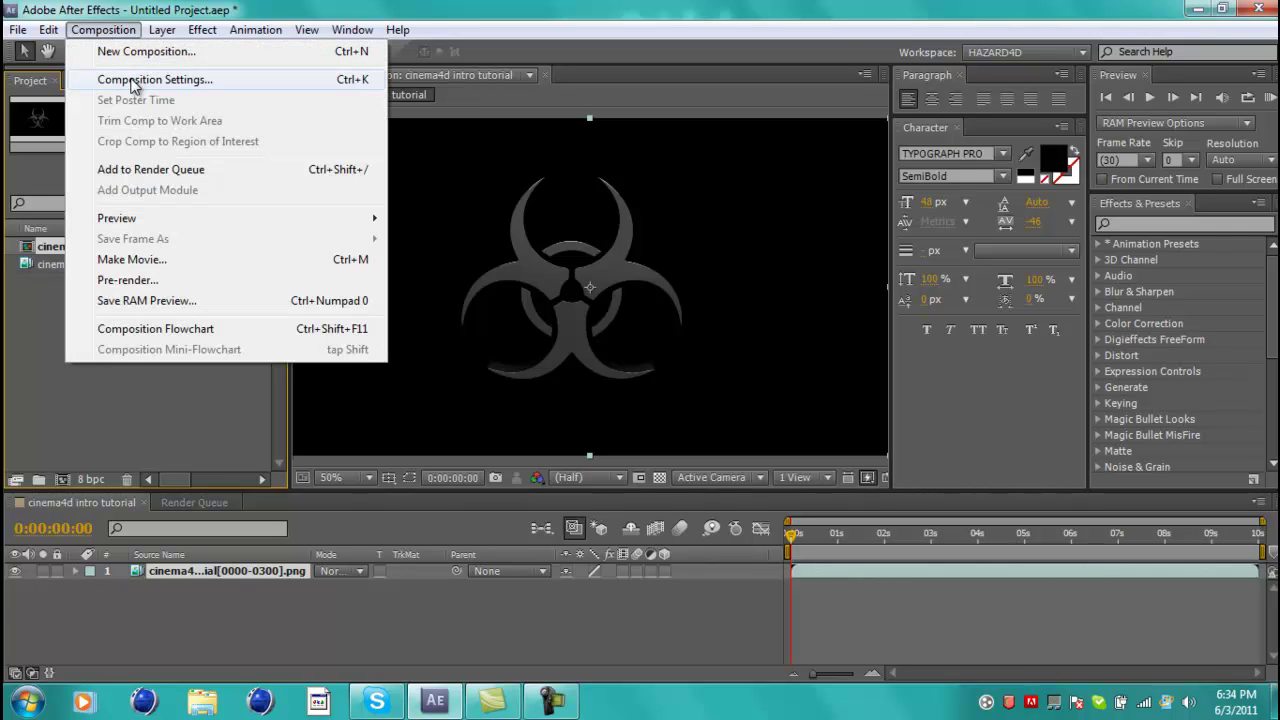
{"action": "left_click", "coordinate": [147, 86]}
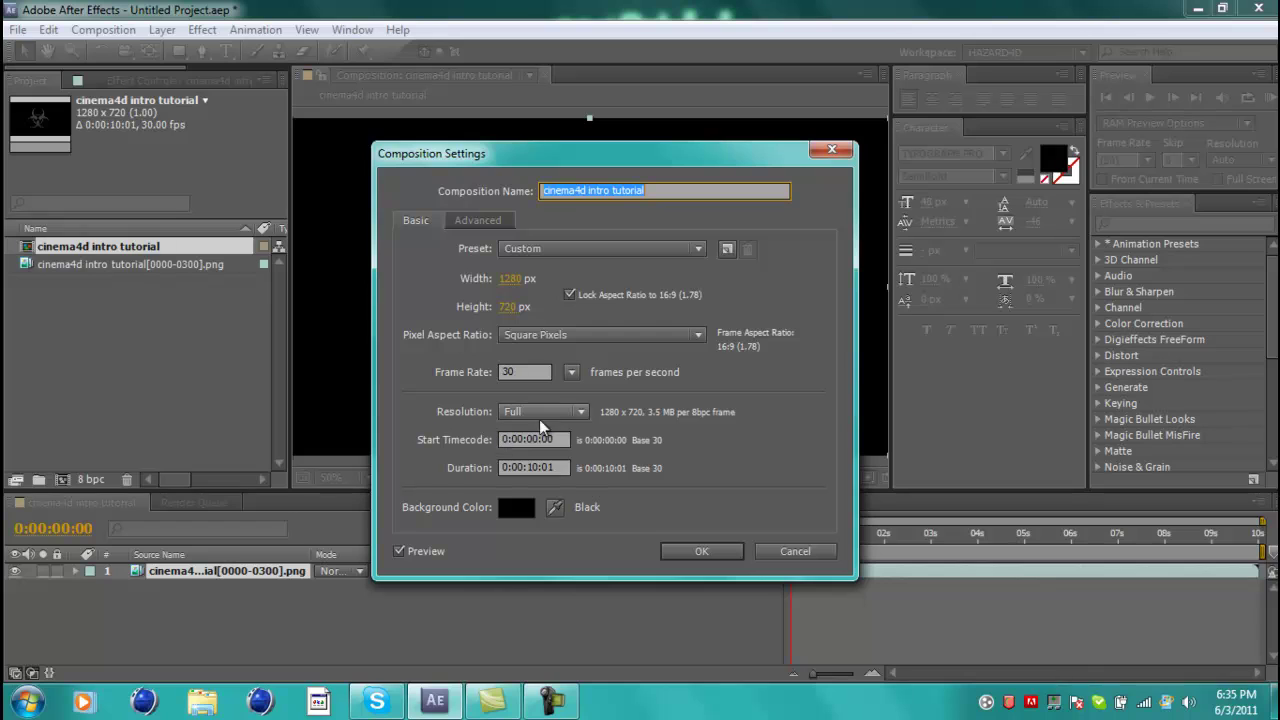
{"action": "left_click", "coordinate": [728, 552]}
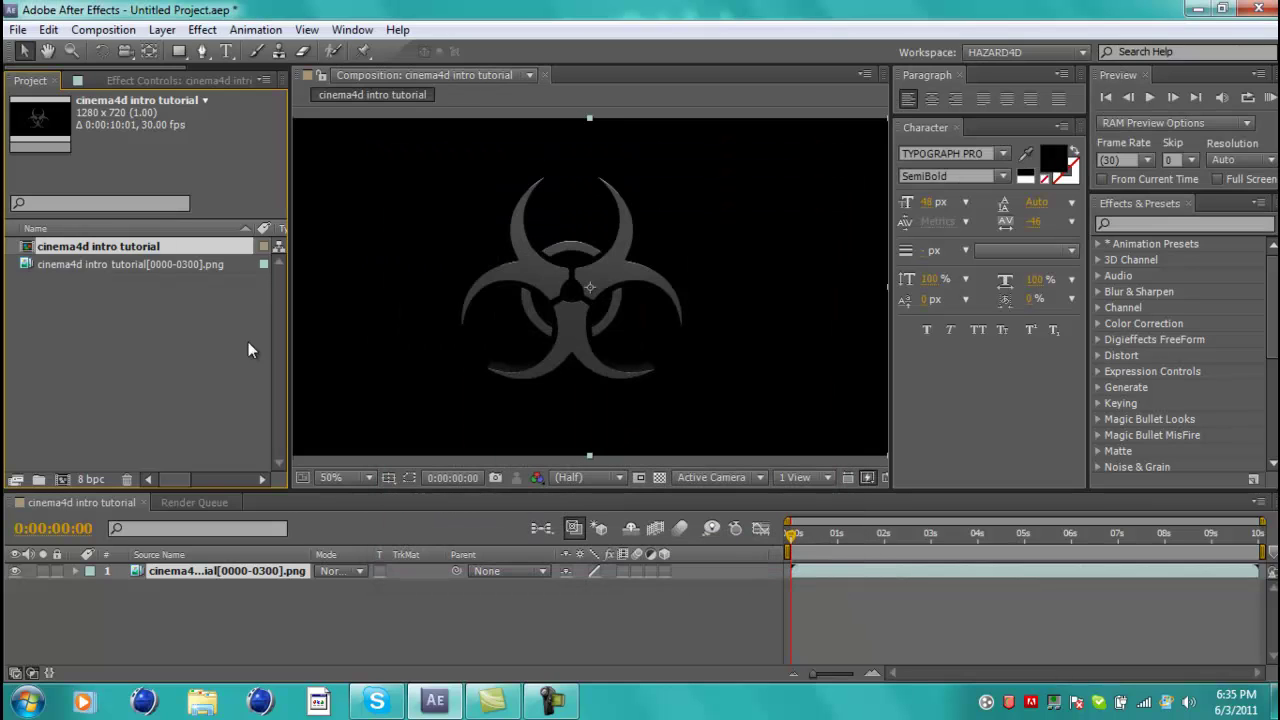
{"action": "left_click", "coordinate": [248, 342]}
{"action": "left_click", "coordinate": [143, 262]}
{"action": "left_click", "coordinate": [150, 368]}
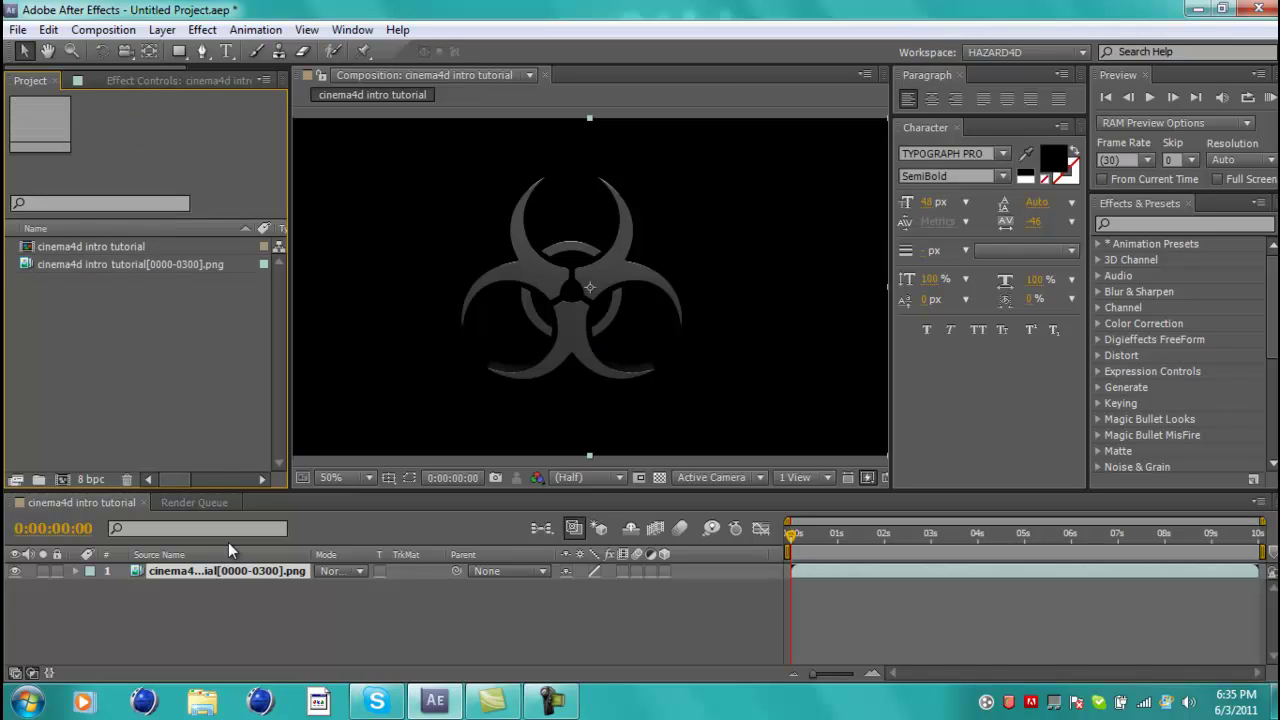
{"action": "left_click", "coordinate": [241, 565]}
{"action": "key", "text": "space"}
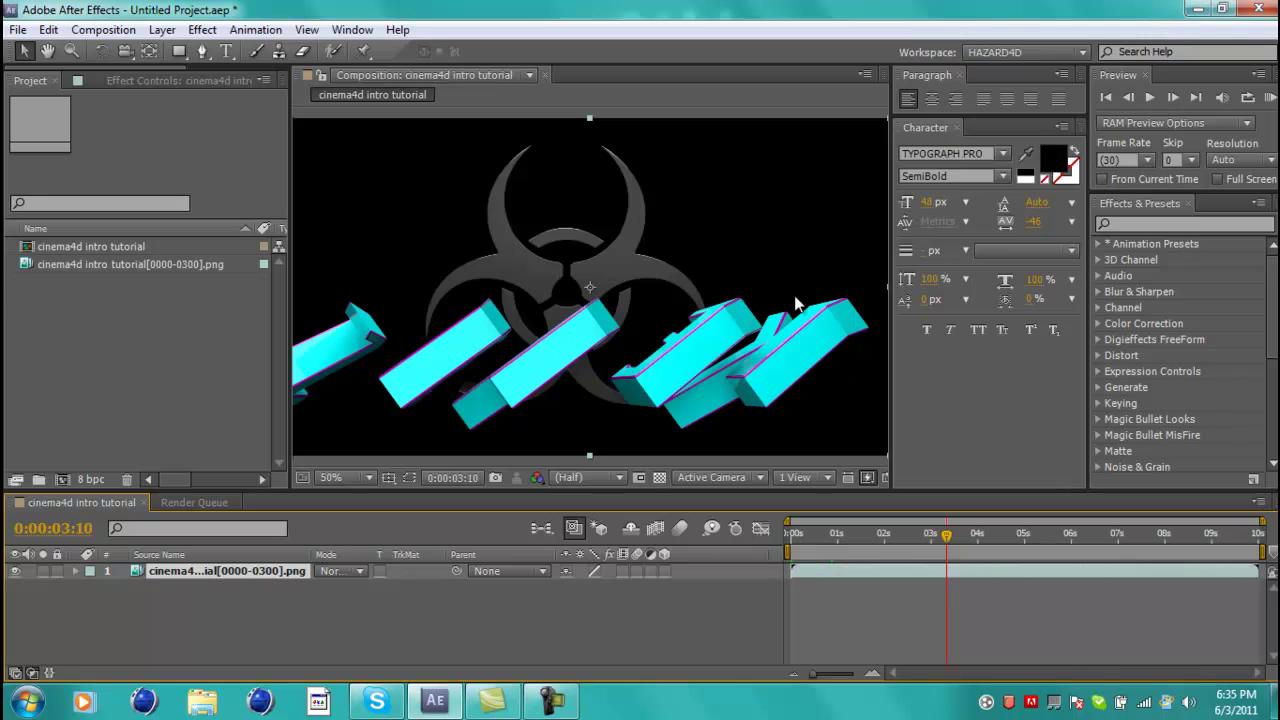
Step: Park the current time at 0:00:02:09 and minimize After Effects
{"action": "left_click", "coordinate": [814, 535]}
{"action": "left_click", "coordinate": [898, 535]}
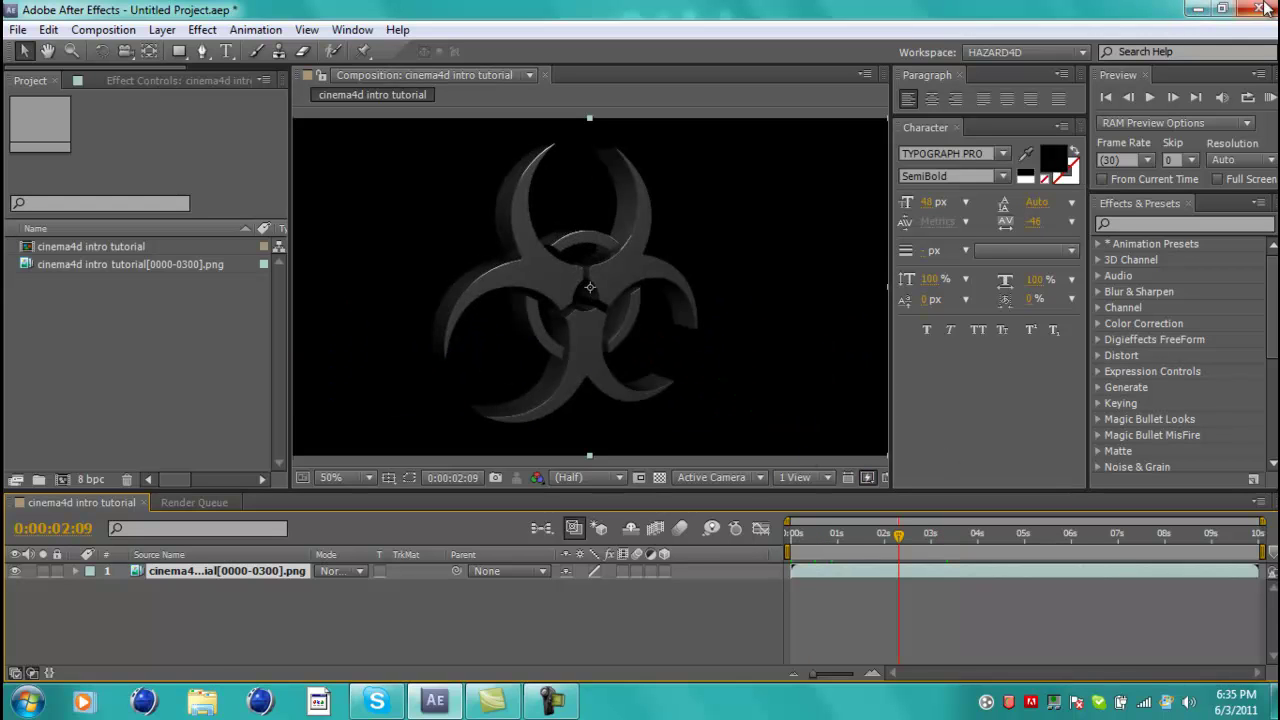
{"action": "left_click", "coordinate": [1198, 9]}
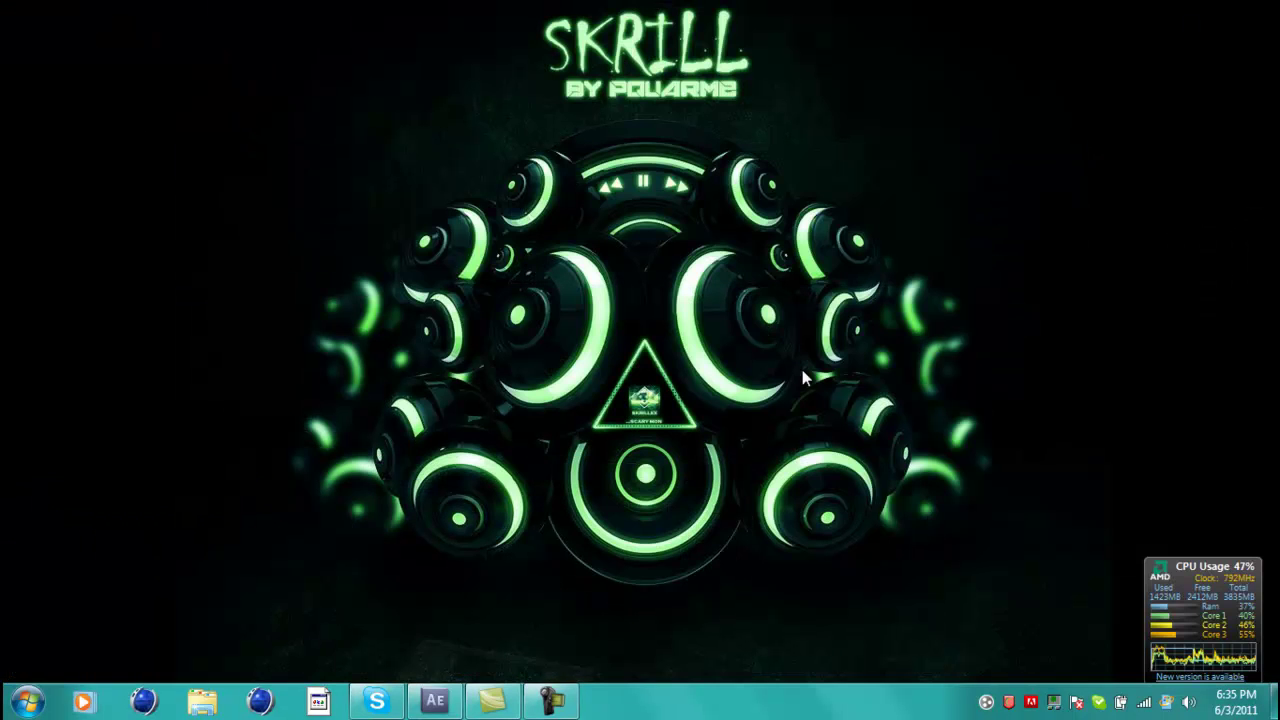
Step: Bring the 630 x 472 Carbon.jpg from the desktop into the After Effects Project panel
{"action": "double_click", "coordinate": [662, 507]}
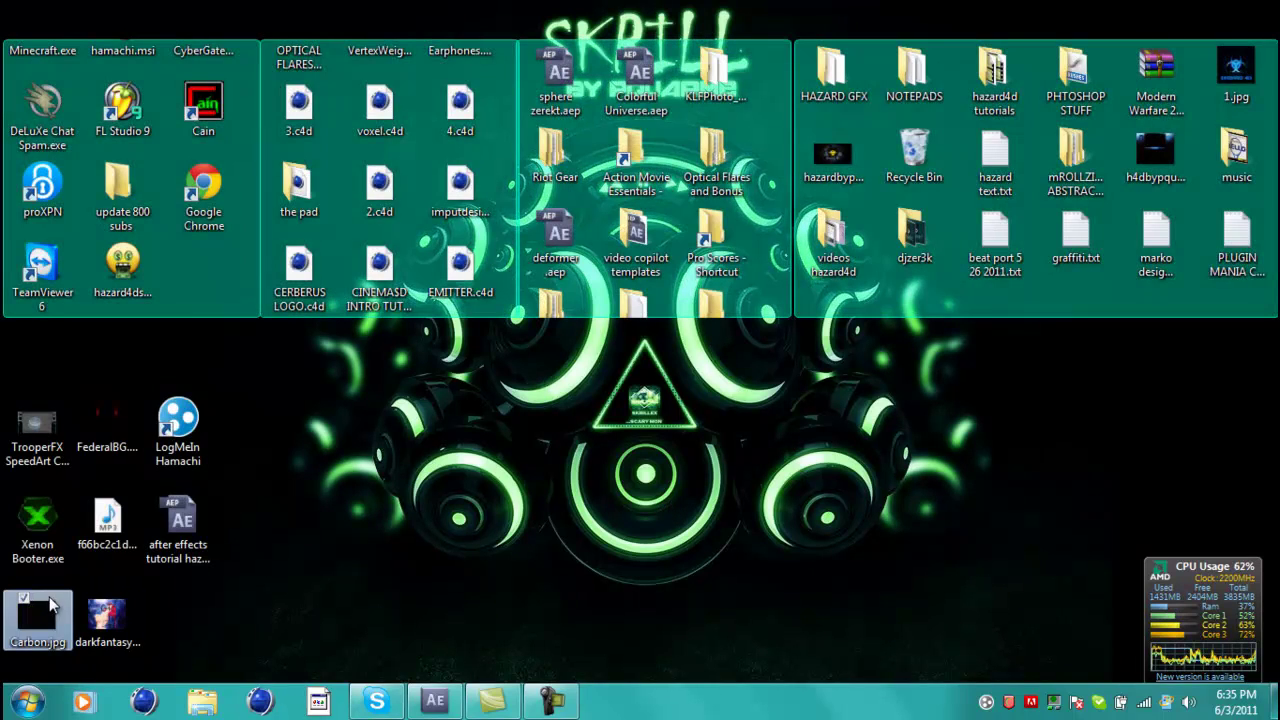
{"action": "left_click_drag", "start_coordinate": [49, 596], "coordinate": [121, 355]}
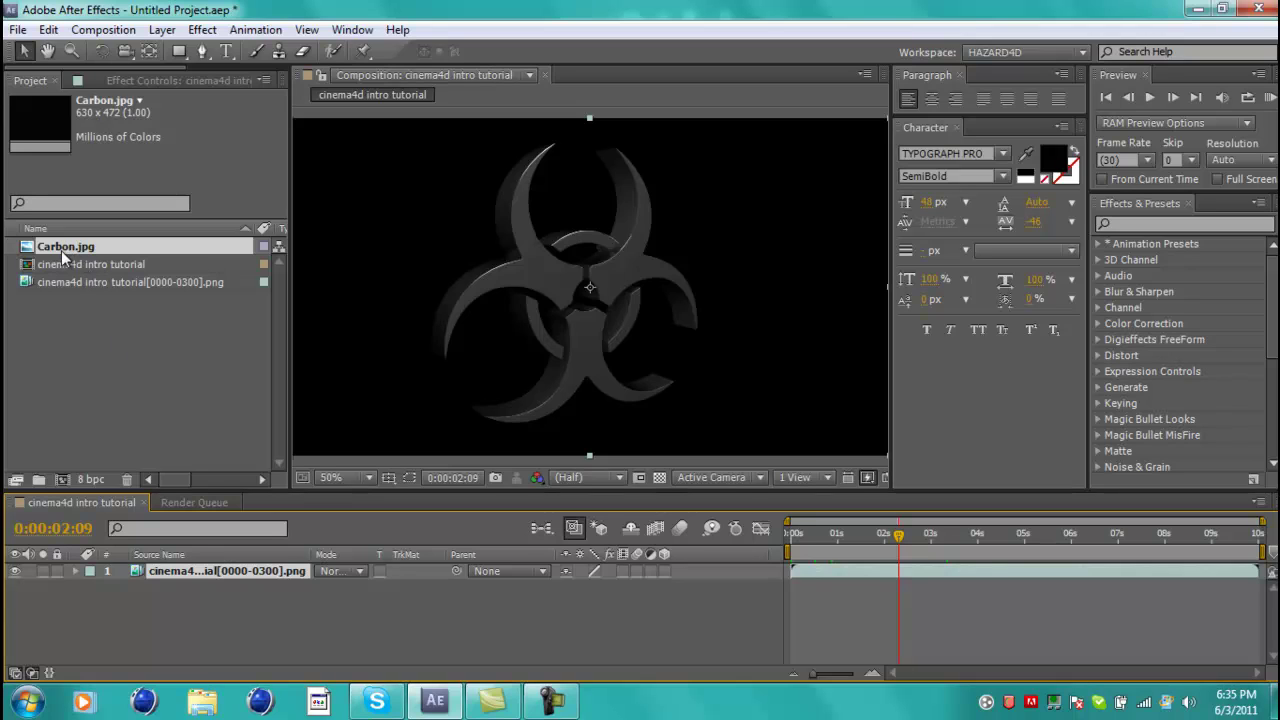
Step: Place Carbon.jpg below the logo layer and stretch it to fill the frame
{"action": "left_click_drag", "start_coordinate": [890, 230], "coordinate": [944, 238]}
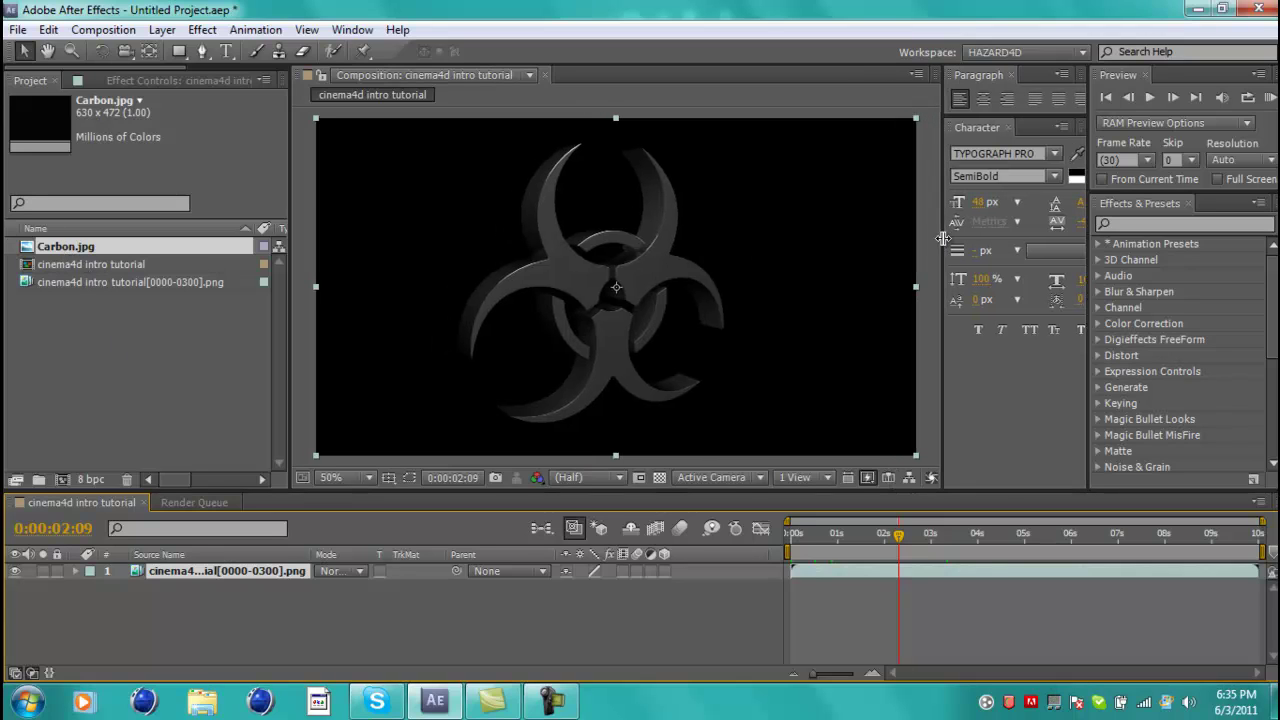
{"action": "left_click", "coordinate": [205, 247]}
{"action": "left_click_drag", "start_coordinate": [205, 247], "coordinate": [620, 287]}
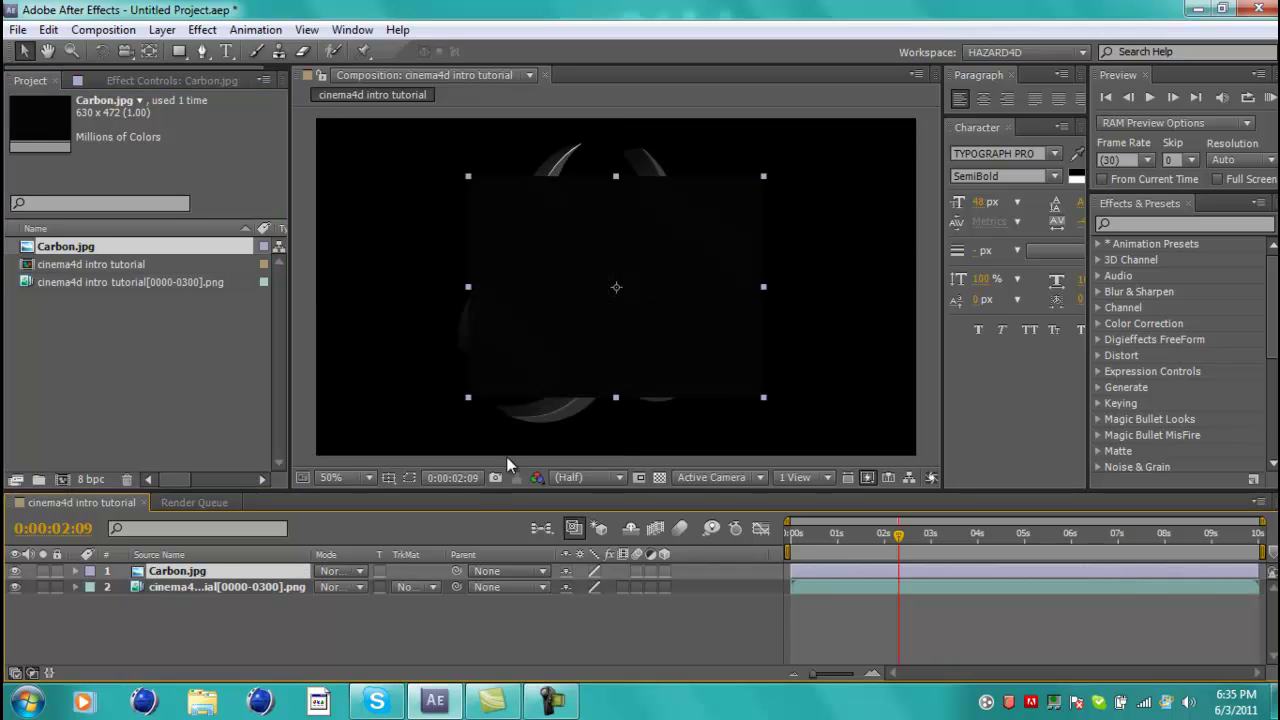
{"action": "left_click_drag", "start_coordinate": [220, 572], "coordinate": [230, 610]}
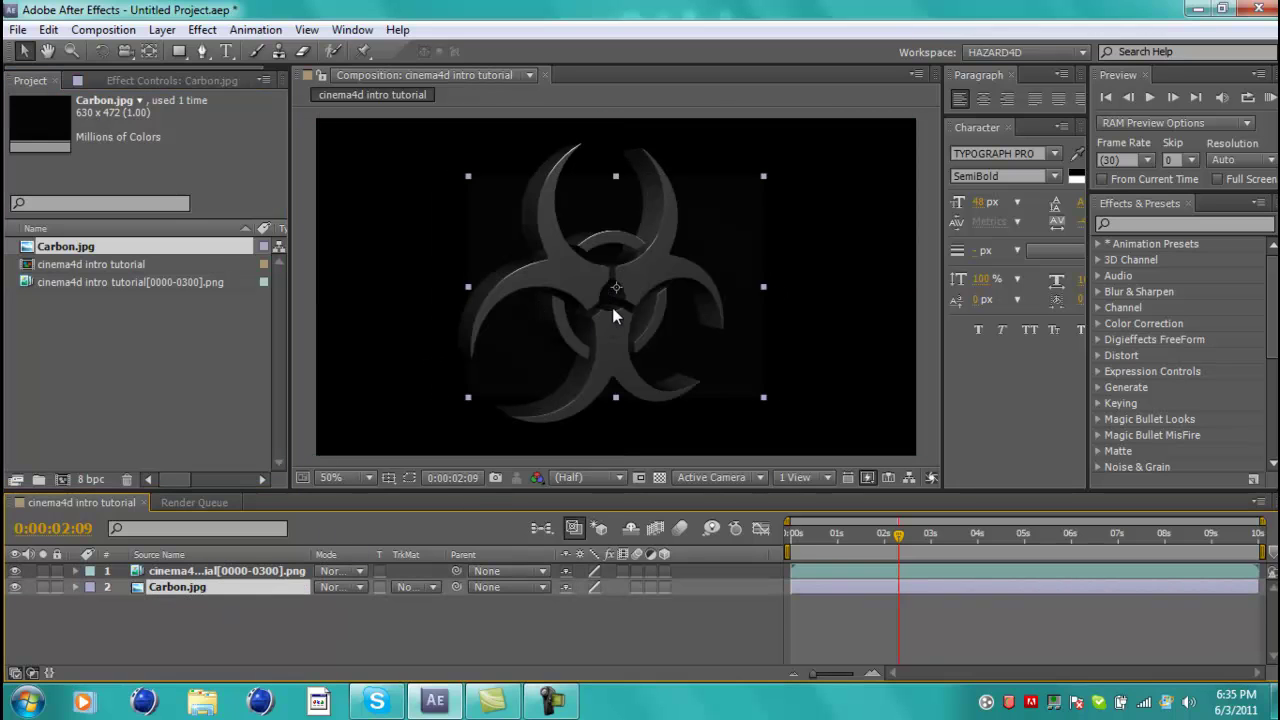
{"action": "left_click_drag", "start_coordinate": [764, 176], "coordinate": [923, 115]}
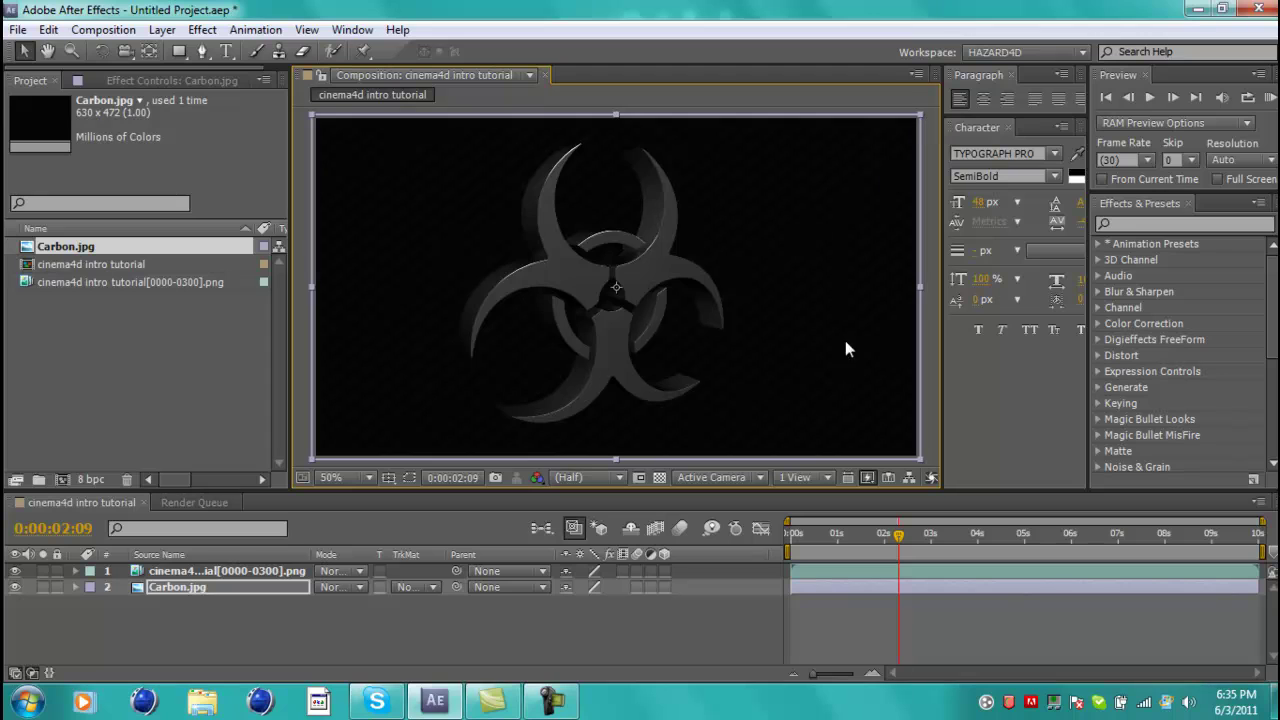
Step: Preview the ZEREK animation, then show the Carbon.jpg layer's Opacity property
{"action": "left_click_drag", "start_coordinate": [828, 530], "coordinate": [1163, 538]}
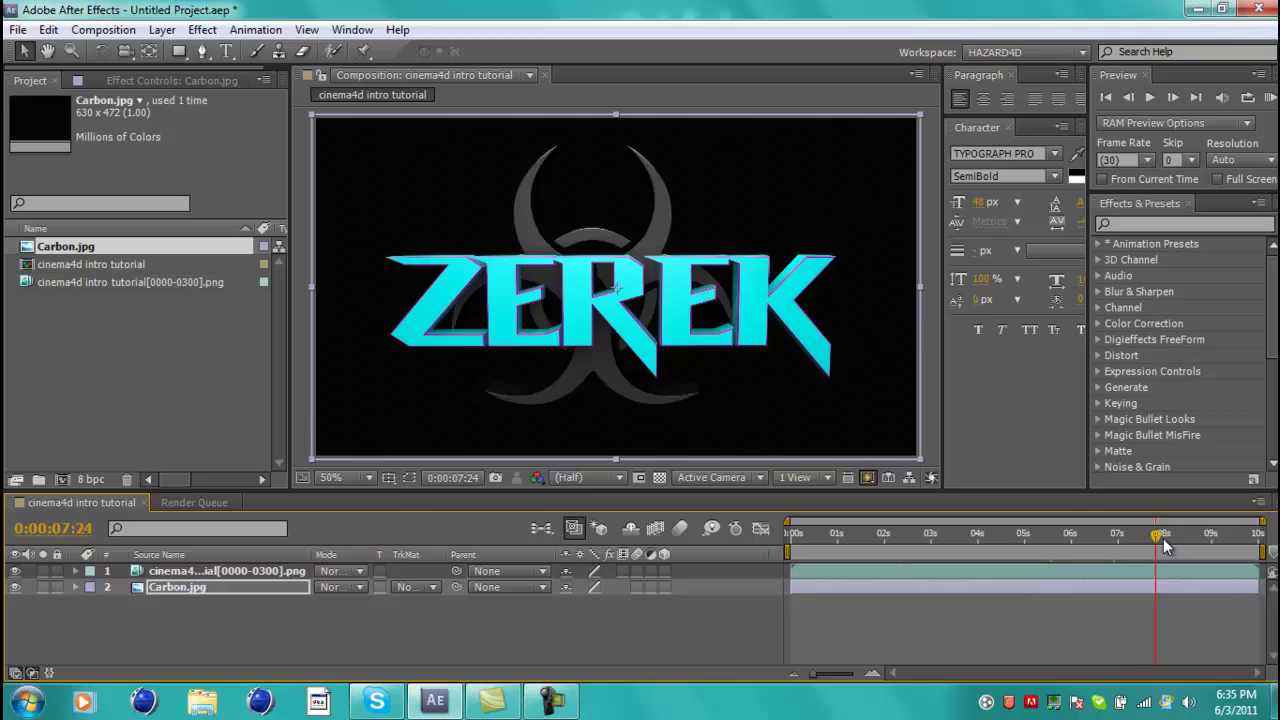
{"action": "left_click", "coordinate": [810, 531]}
{"action": "key", "text": "space"}
{"action": "key", "text": "space"}
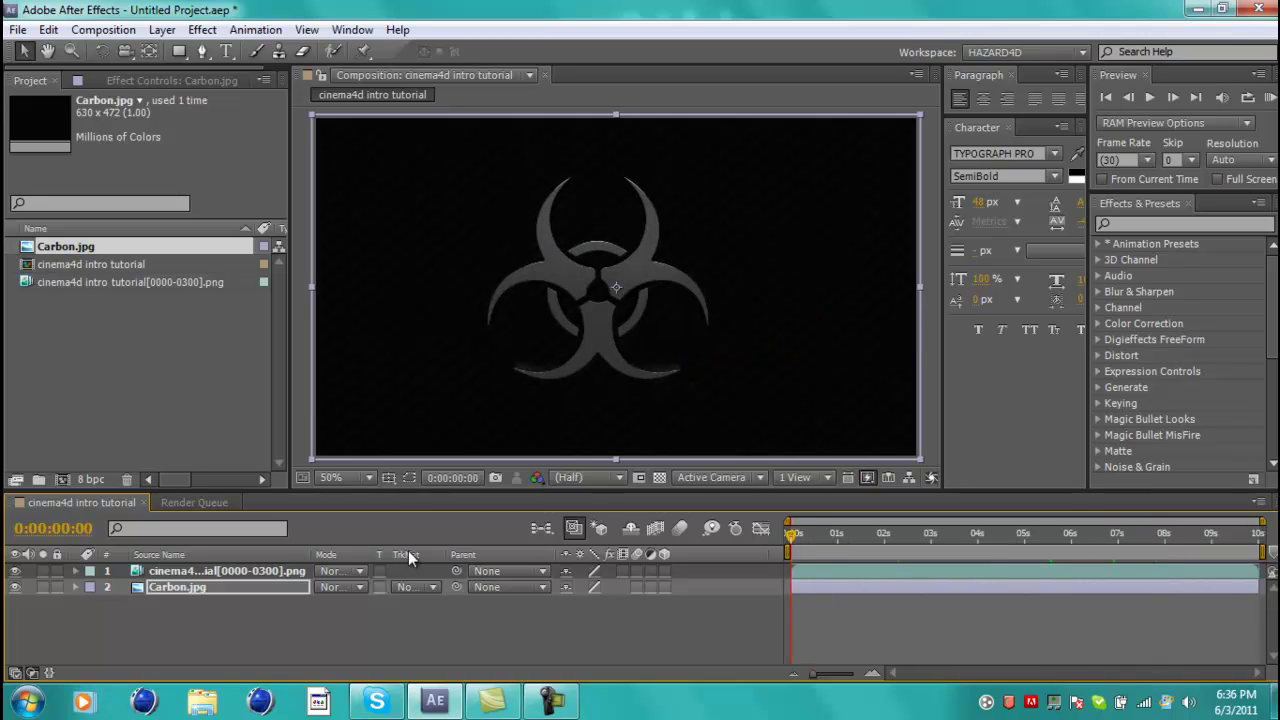
{"action": "left_click", "coordinate": [261, 651]}
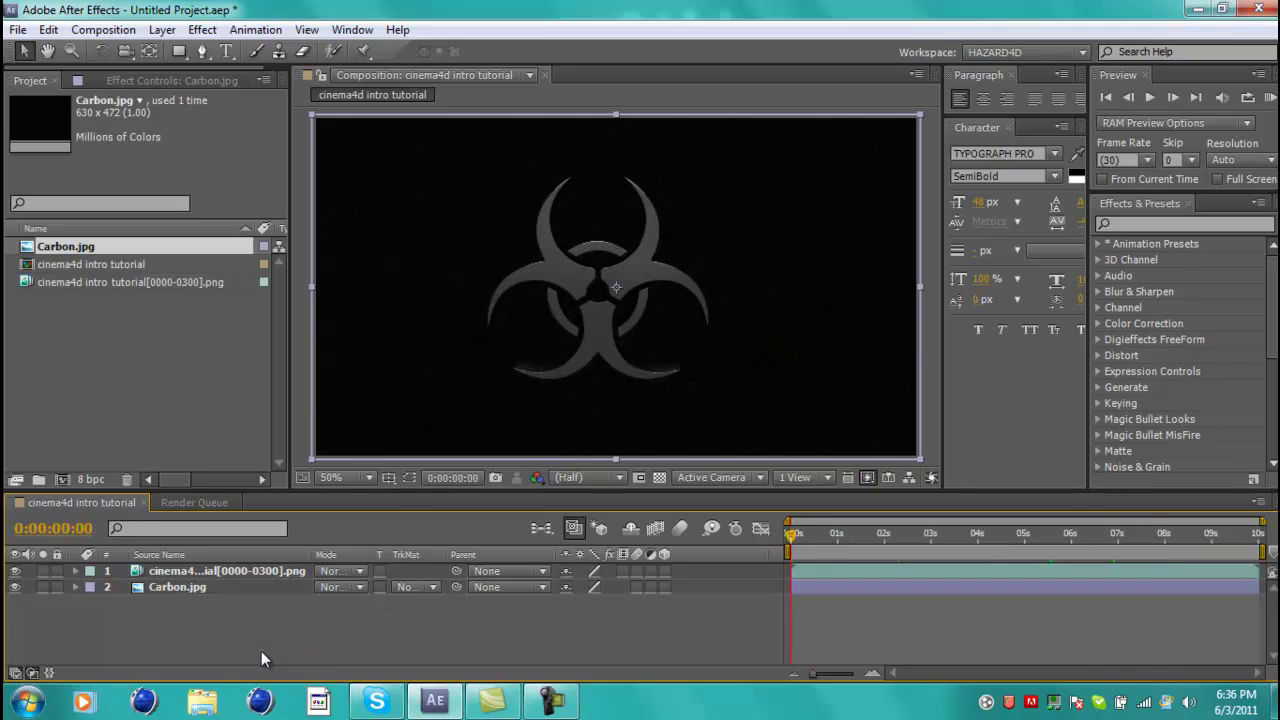
{"action": "left_click", "coordinate": [178, 586]}
{"action": "key", "text": "t"}
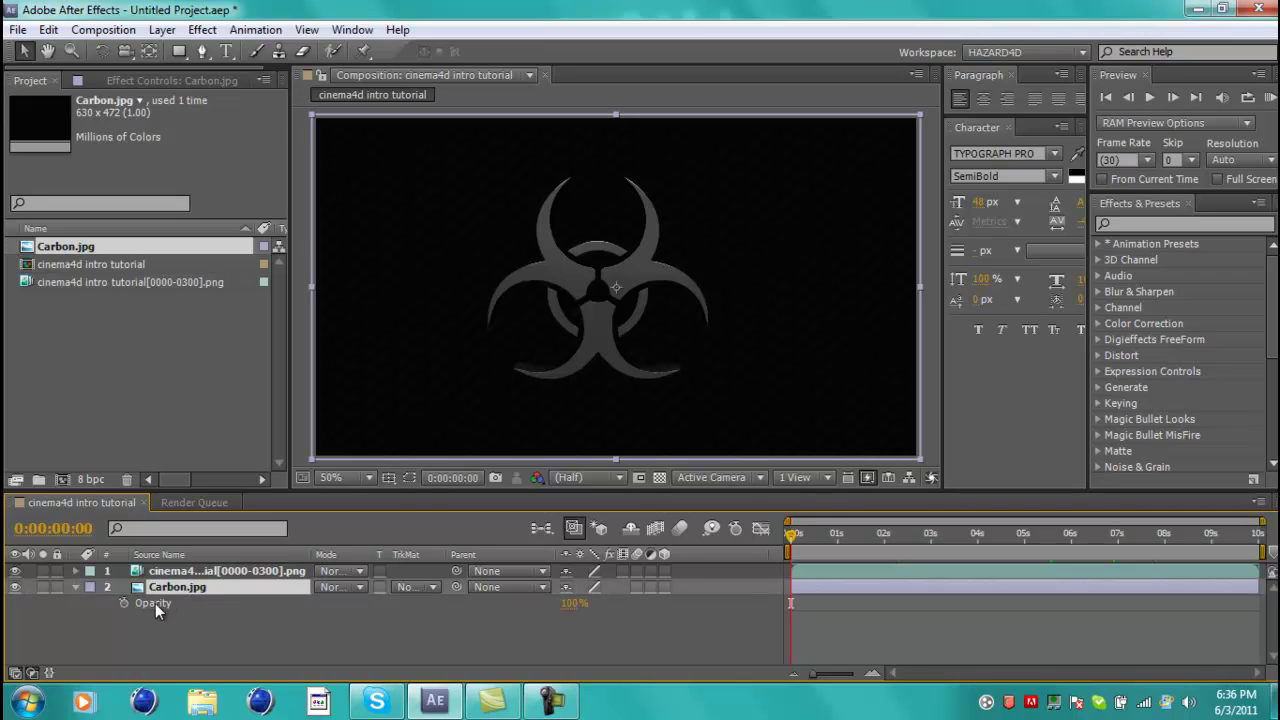
Step: Keyframe Carbon.jpg opacity at 100% at 0:00 and 90% at 0:00:03:02
{"action": "left_click", "coordinate": [124, 603]}
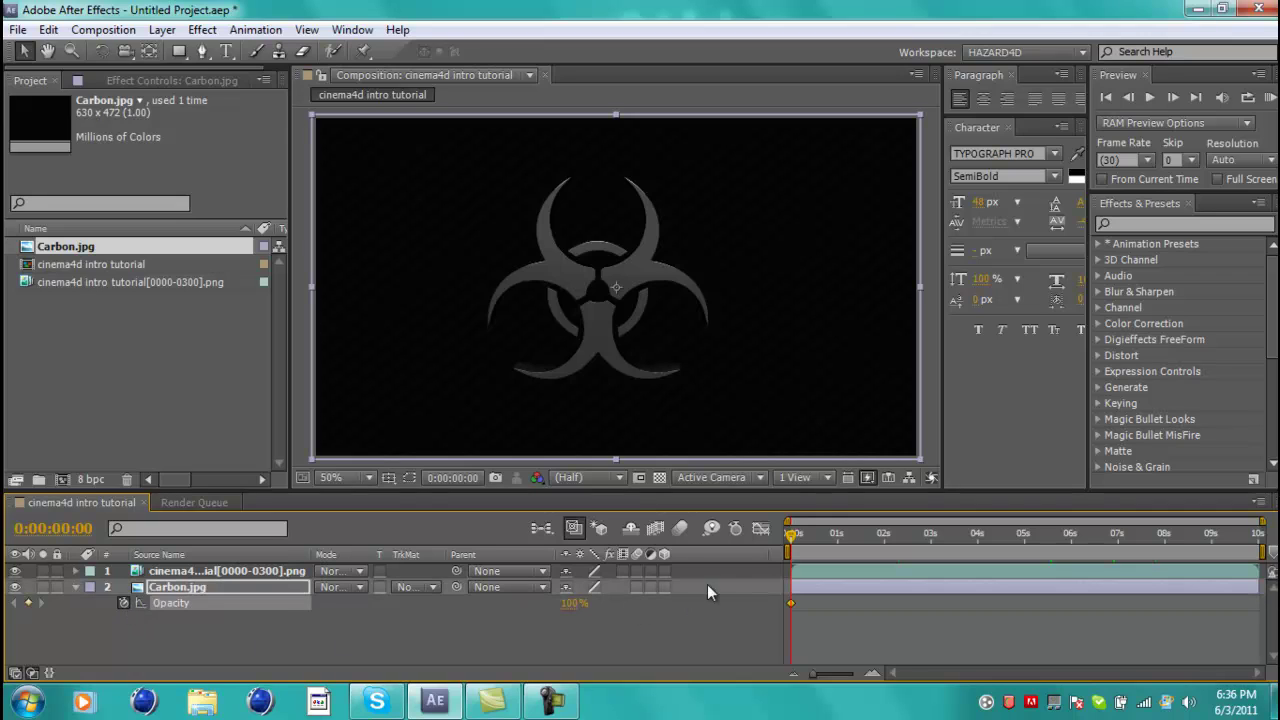
{"action": "left_click_drag", "start_coordinate": [794, 534], "coordinate": [853, 540]}
{"action": "left_click", "coordinate": [557, 611]}
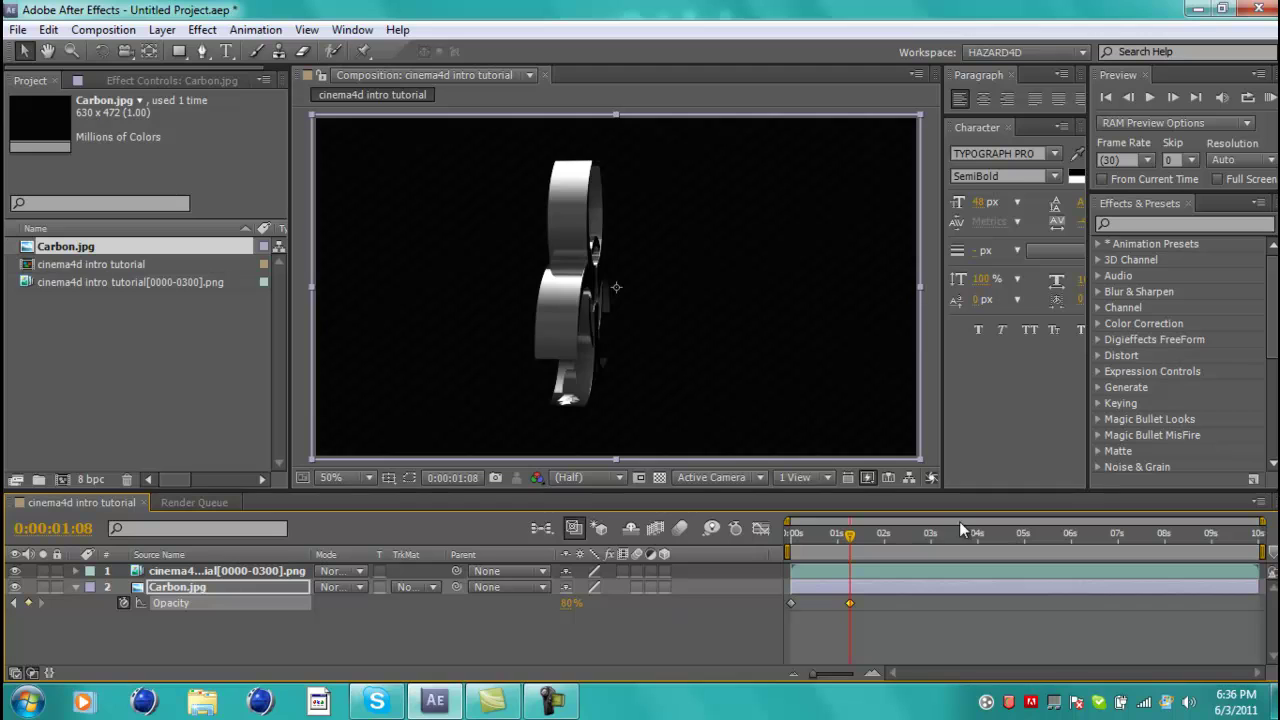
{"action": "left_click", "coordinate": [933, 535]}
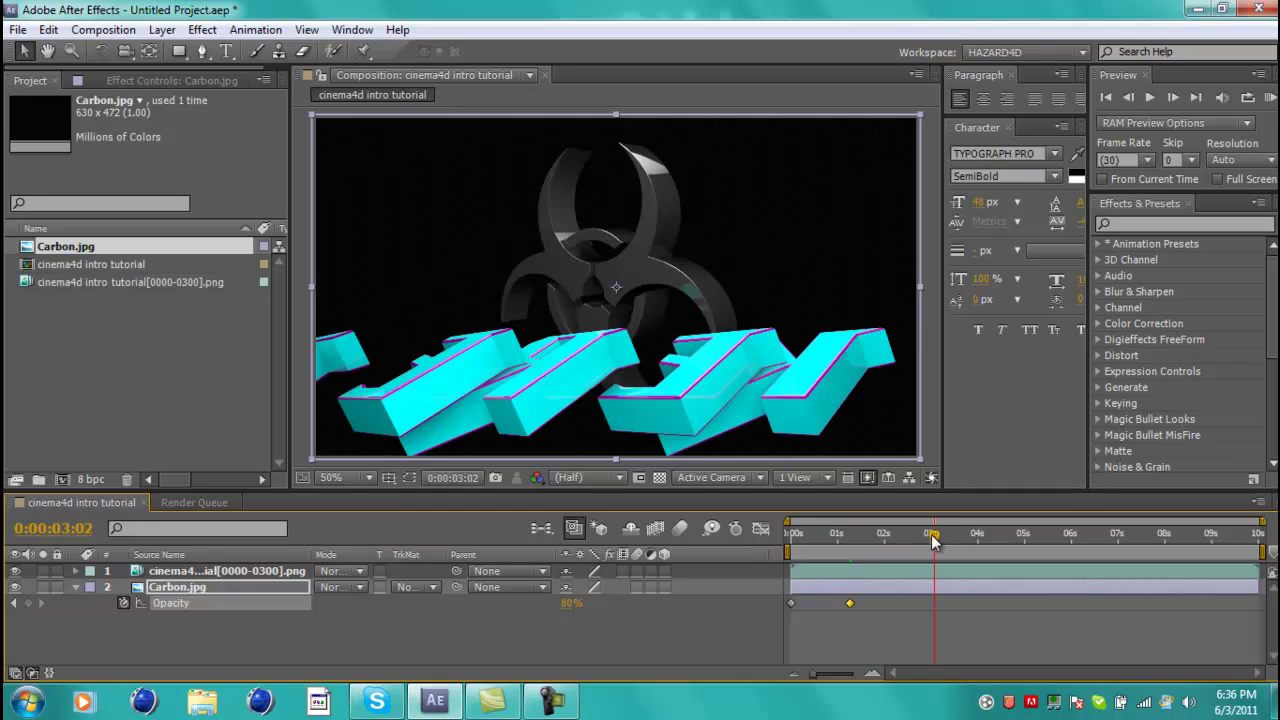
{"action": "left_click", "coordinate": [572, 603]}
{"action": "mouse_move", "coordinate": [986, 648]}
{"action": "key", "text": "Return"}
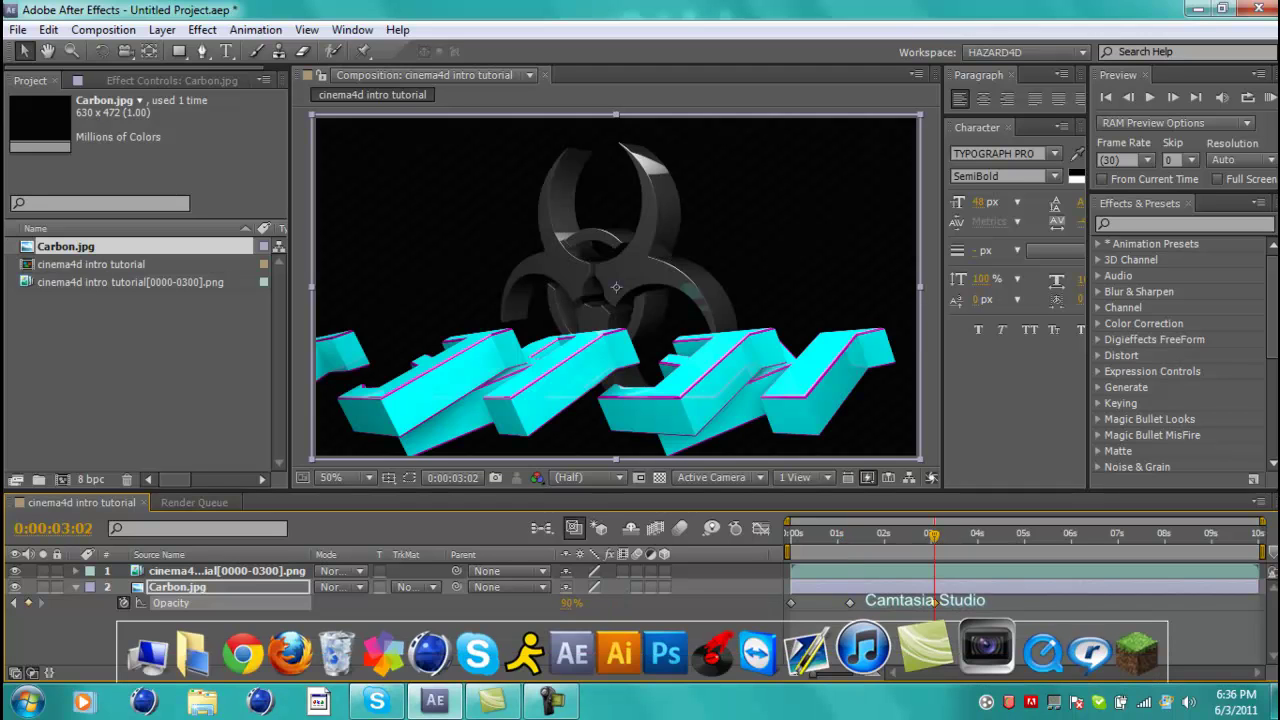
Step: Add opacity keyframes of 80% at 0:00:04:28 and 85% at 0:00:07:03
{"action": "left_click", "coordinate": [1021, 537]}
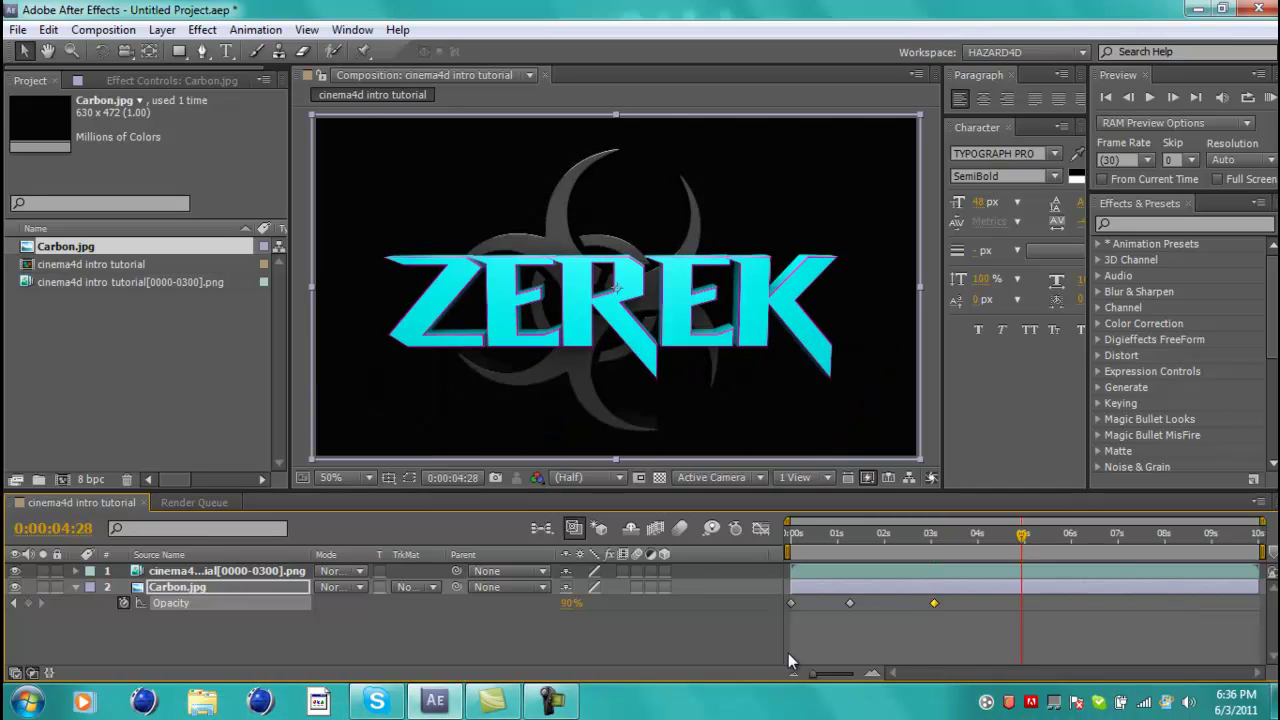
{"action": "left_click", "coordinate": [571, 603]}
{"action": "type", "text": "80"}
{"action": "key", "text": "Return"}
{"action": "left_click", "coordinate": [1122, 536]}
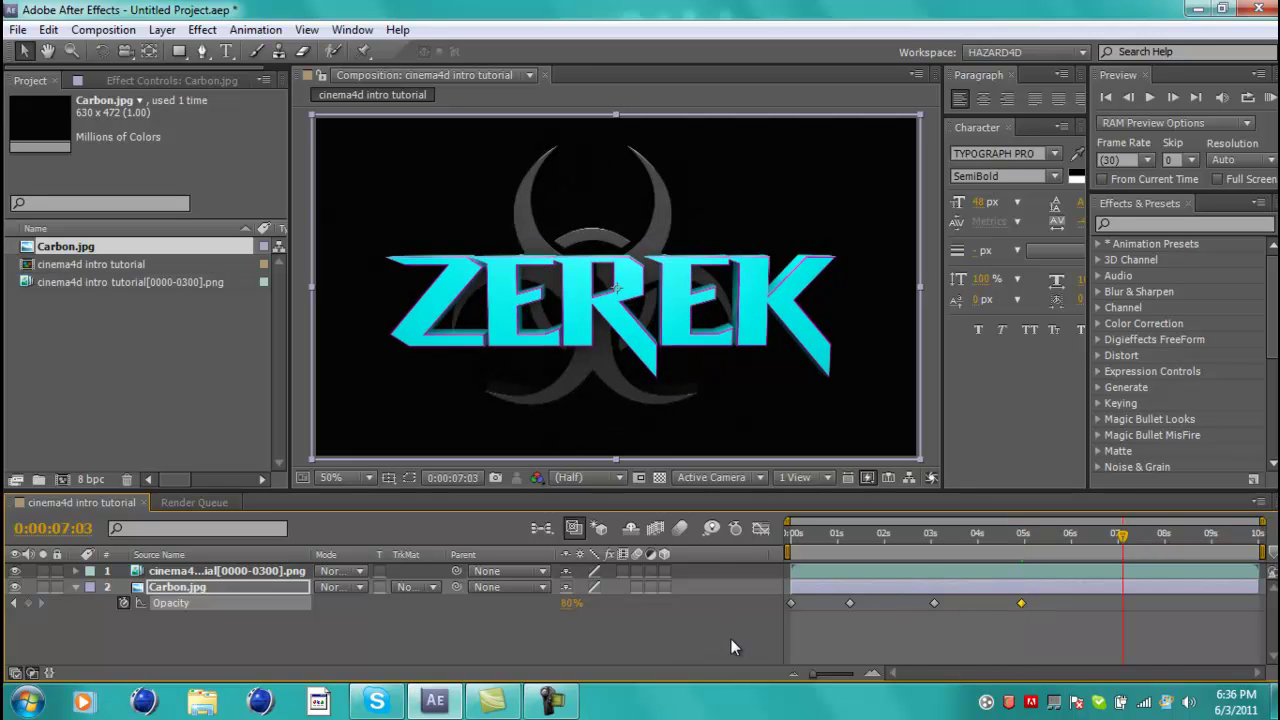
{"action": "left_click", "coordinate": [571, 603]}
{"action": "mouse_move", "coordinate": [832, 650]}
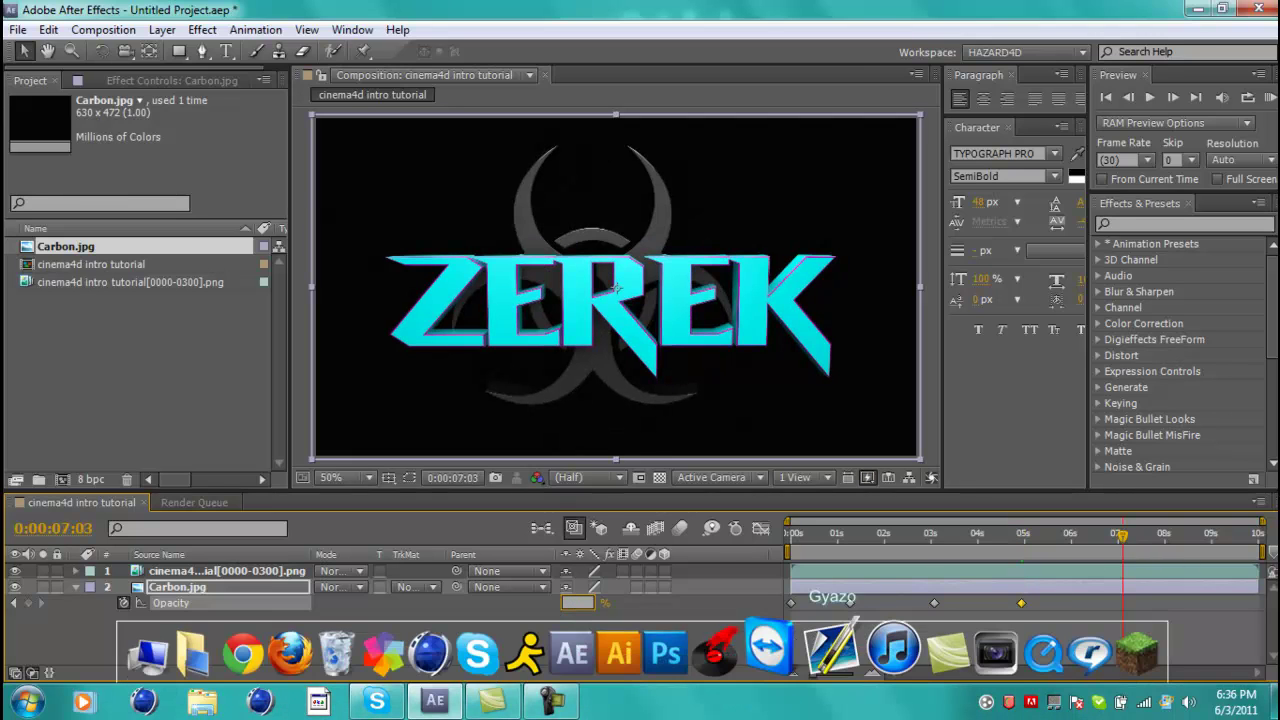
{"action": "type", "text": "85"}
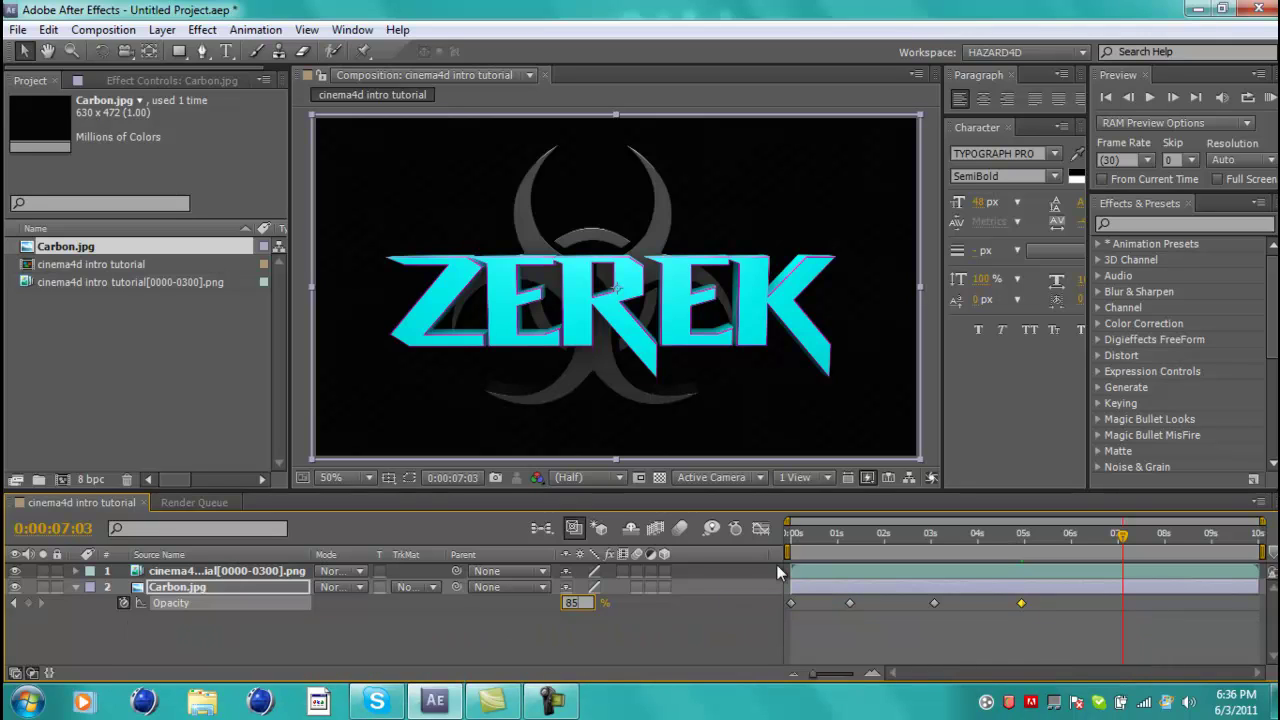
{"action": "key", "text": "Return"}
Step: Play the opacity animation through and return the playhead to the start
{"action": "key", "text": "space"}
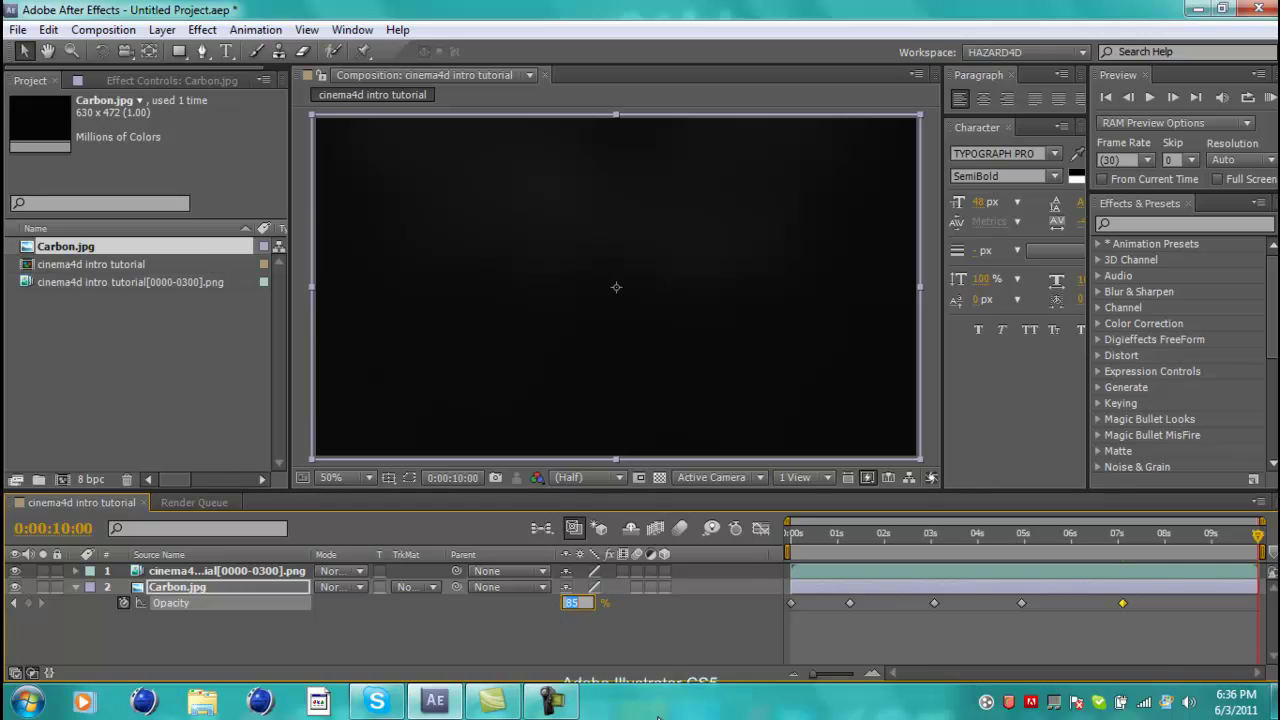
{"action": "mouse_move", "coordinate": [658, 717]}
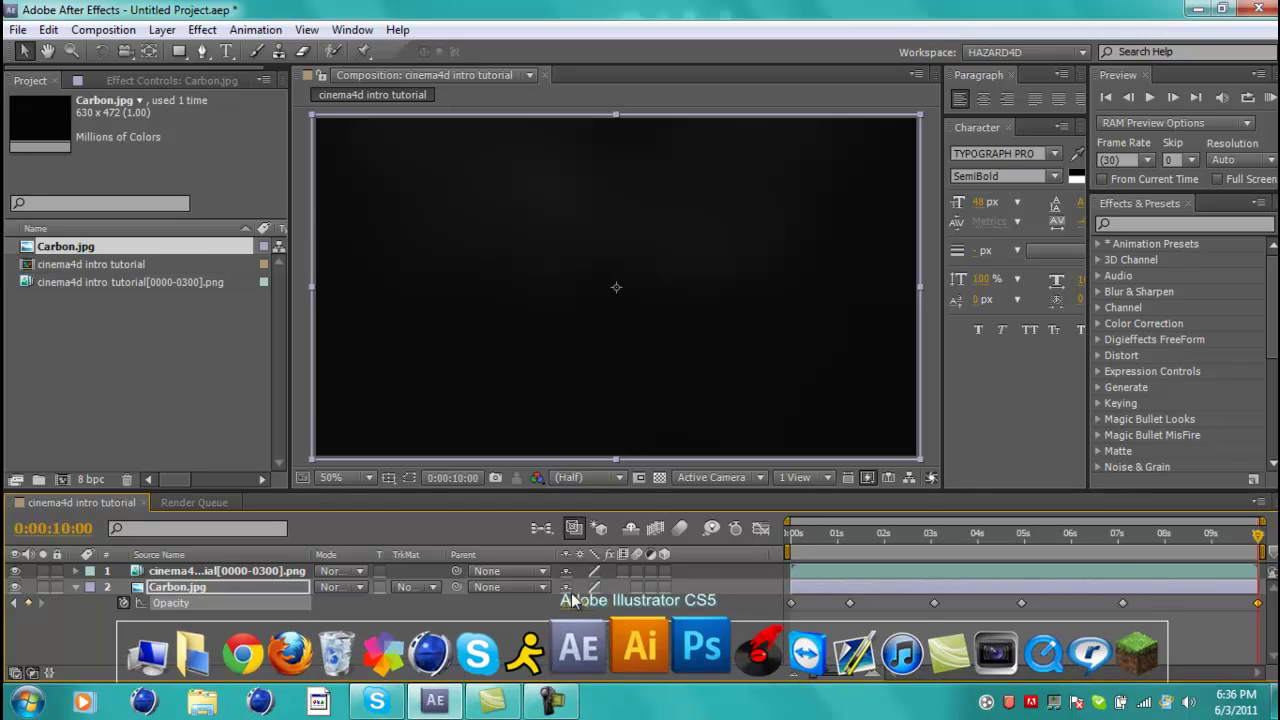
{"action": "left_click_drag", "start_coordinate": [821, 531], "coordinate": [780, 544]}
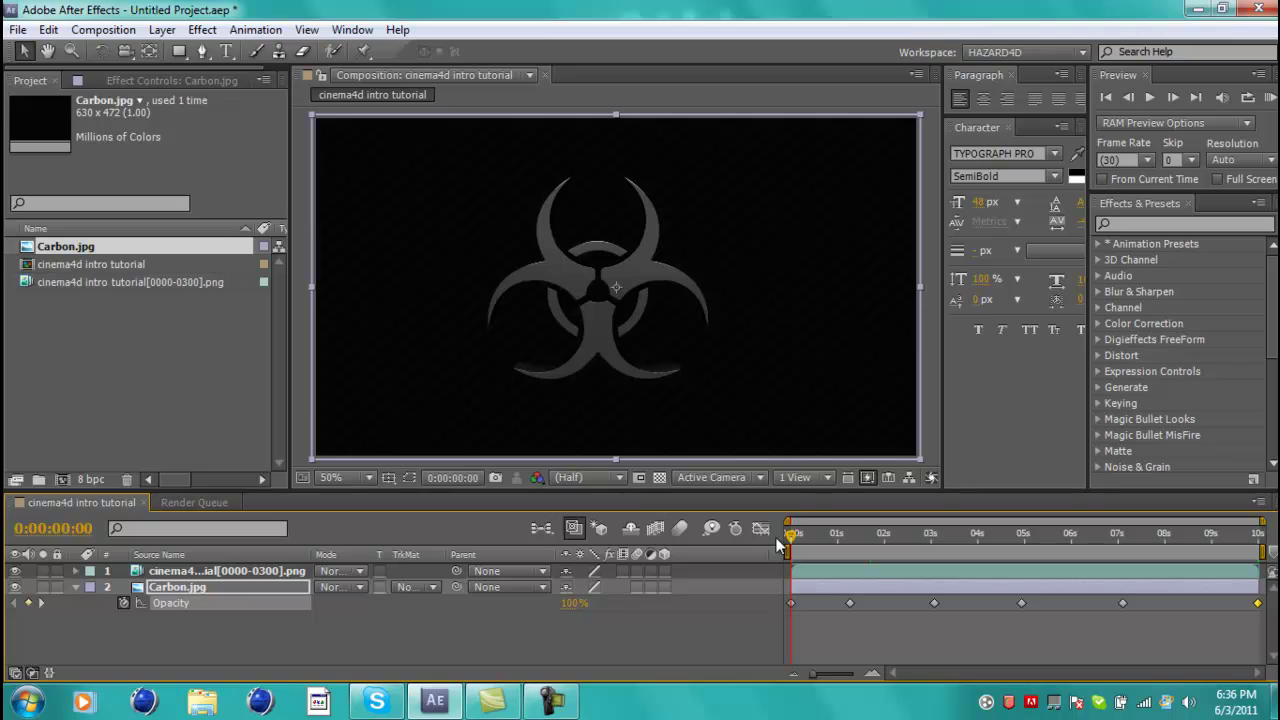
Step: Cancel the accidental solid and add Adjustment Layer 1 via Layer > New
{"action": "left_click", "coordinate": [266, 625]}
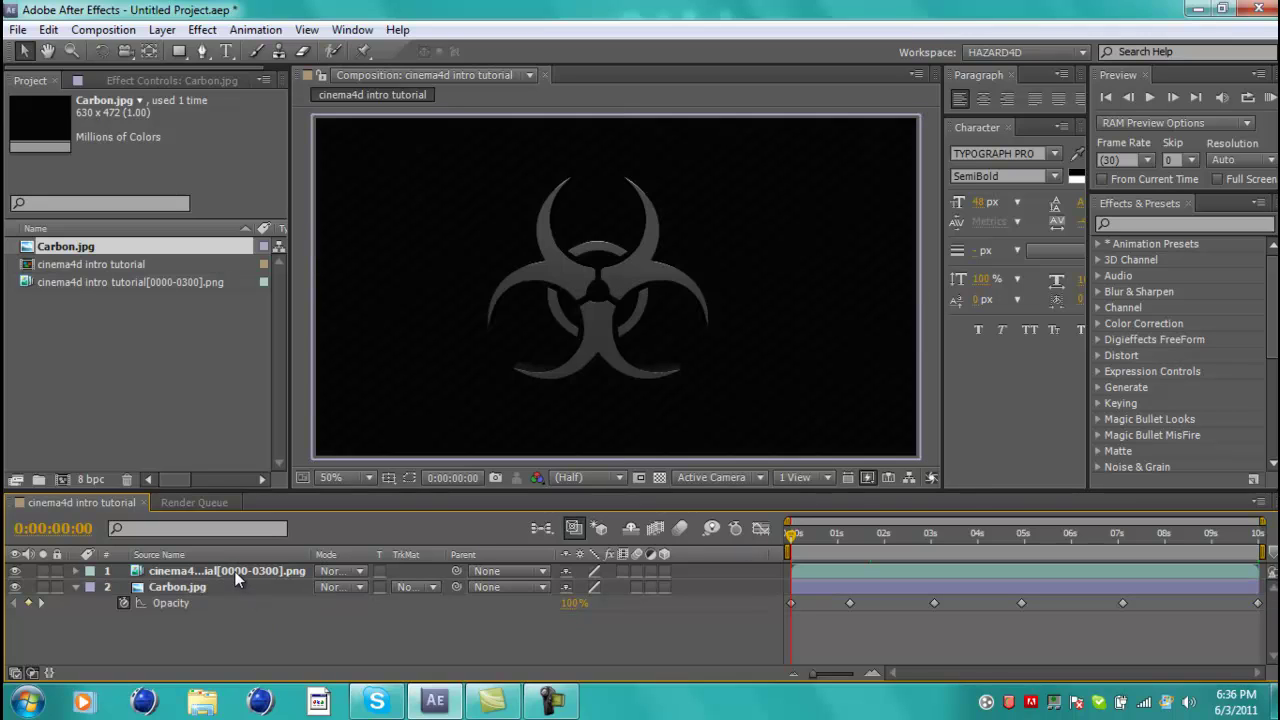
{"action": "left_click", "coordinate": [234, 571]}
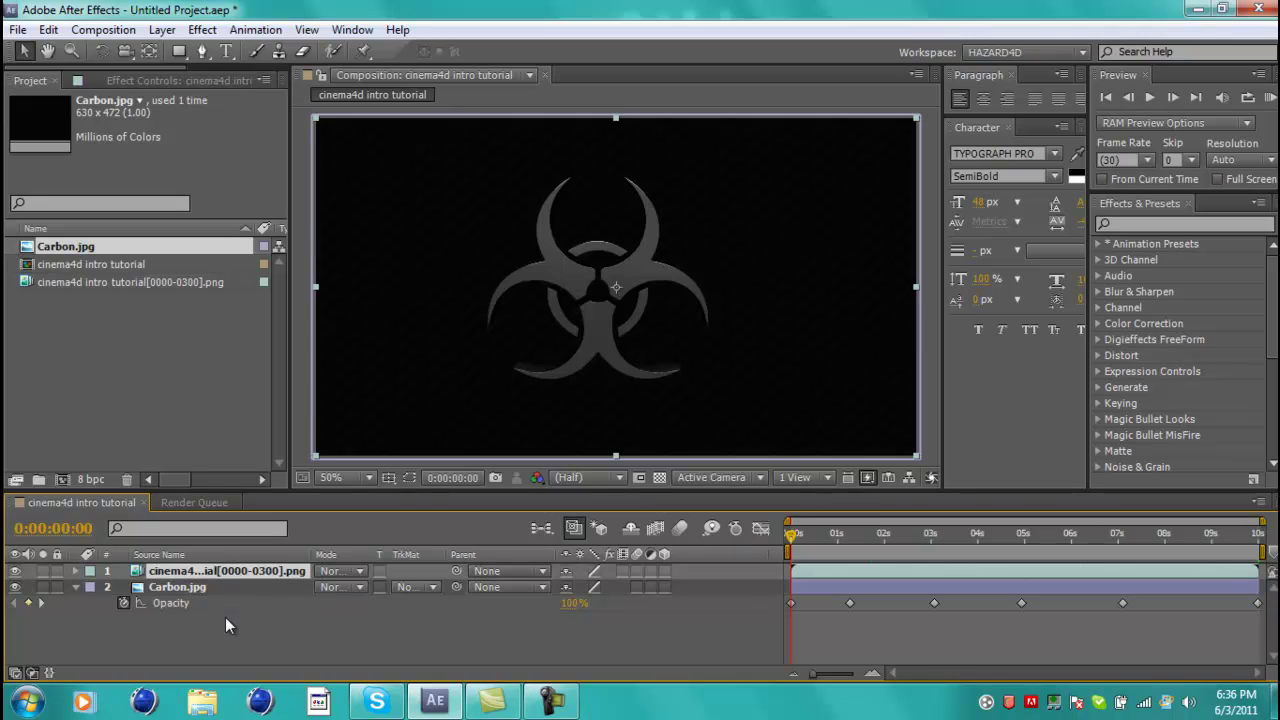
{"action": "left_click", "coordinate": [225, 618]}
{"action": "key", "text": "ctrl+y"}
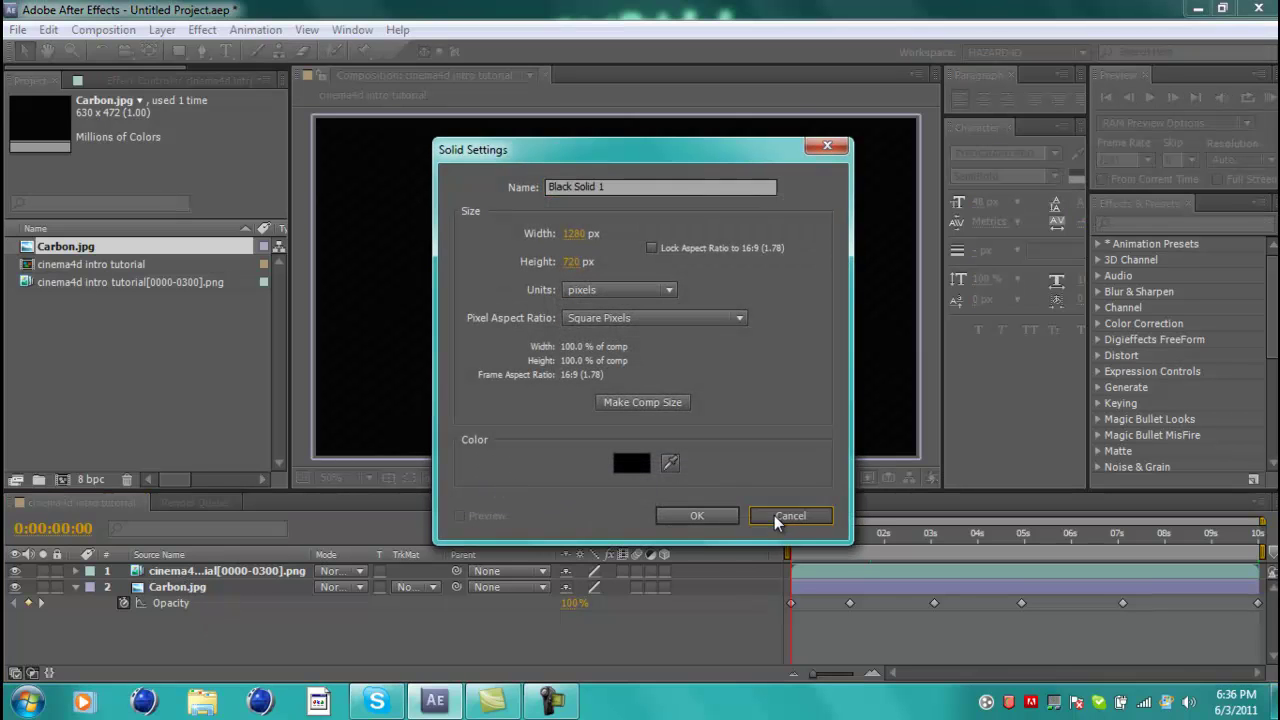
{"action": "left_click", "coordinate": [774, 515]}
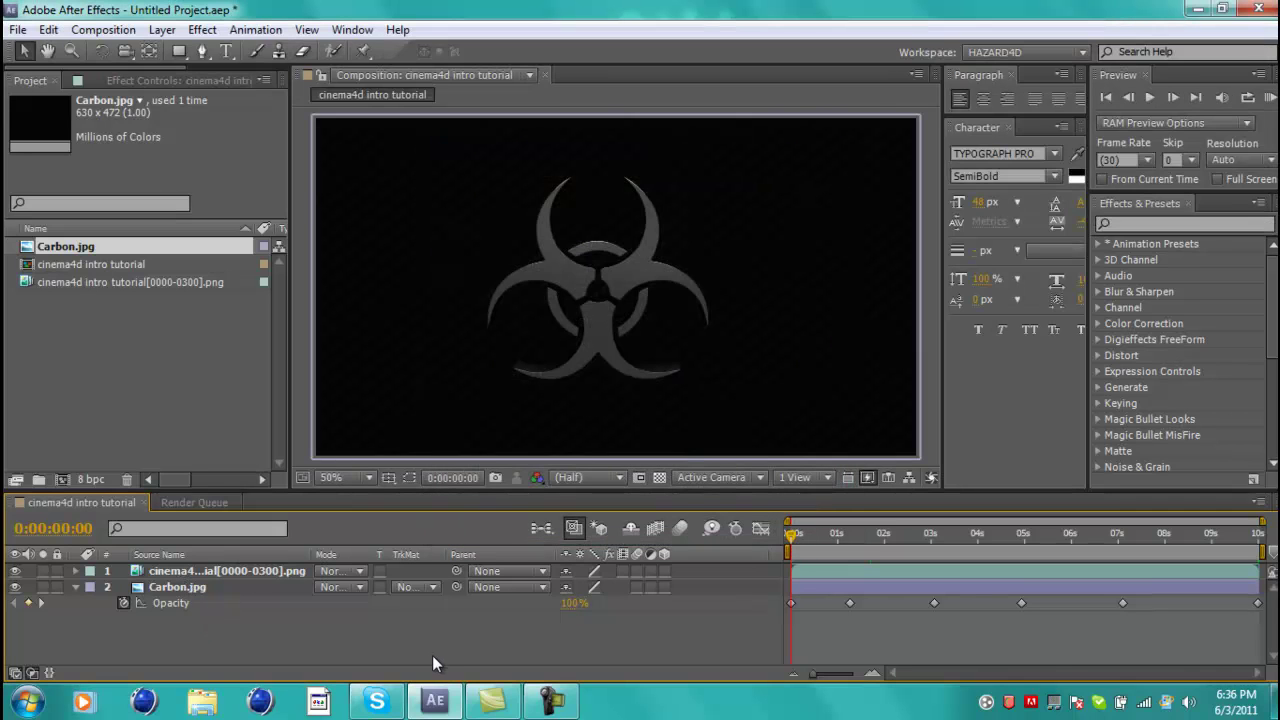
{"action": "left_click", "coordinate": [162, 29]}
{"action": "mouse_move", "coordinate": [410, 55]}
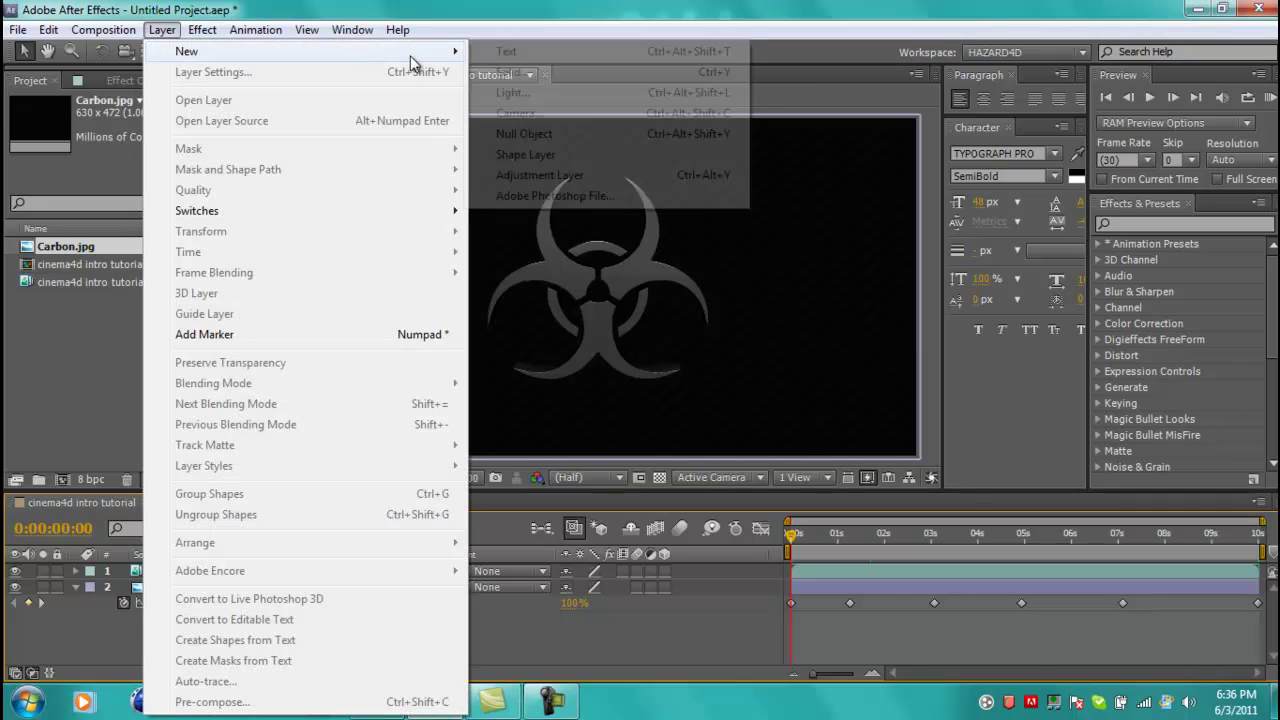
{"action": "left_click", "coordinate": [597, 187]}
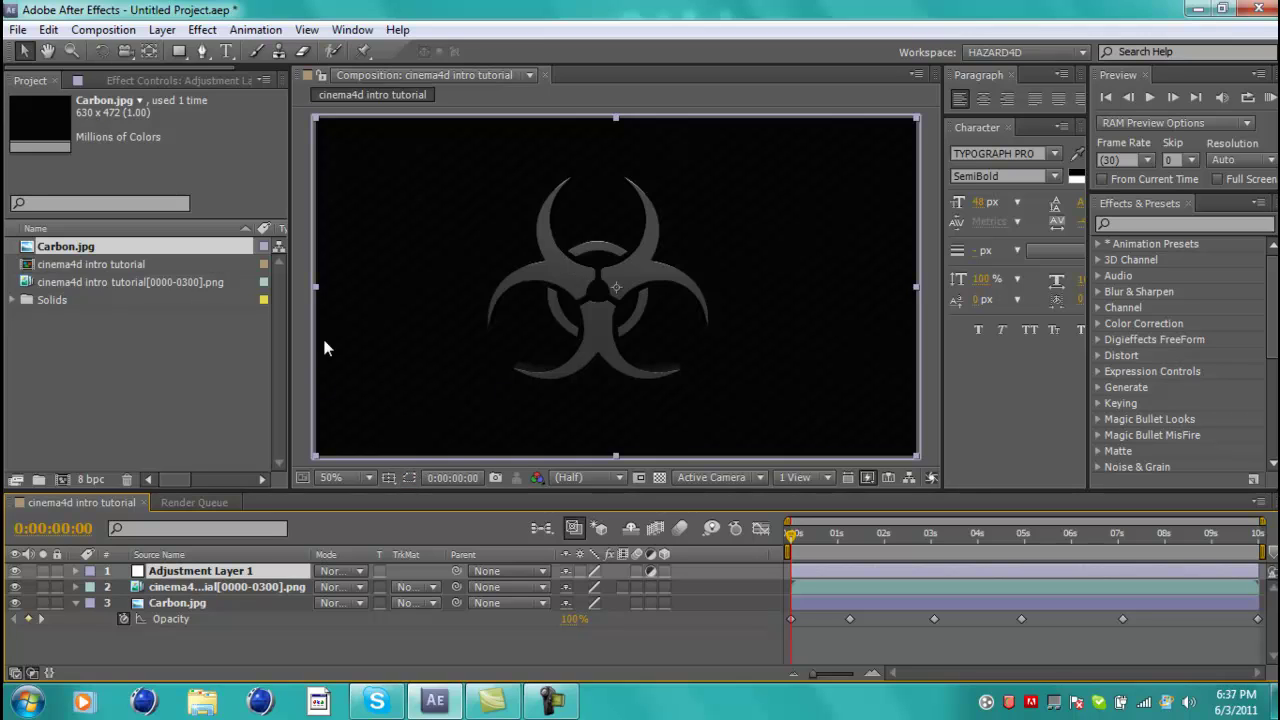
Step: Reselect Adjustment Layer 1 at the top of the layer stack
{"action": "left_click", "coordinate": [112, 357]}
{"action": "left_click", "coordinate": [180, 587]}
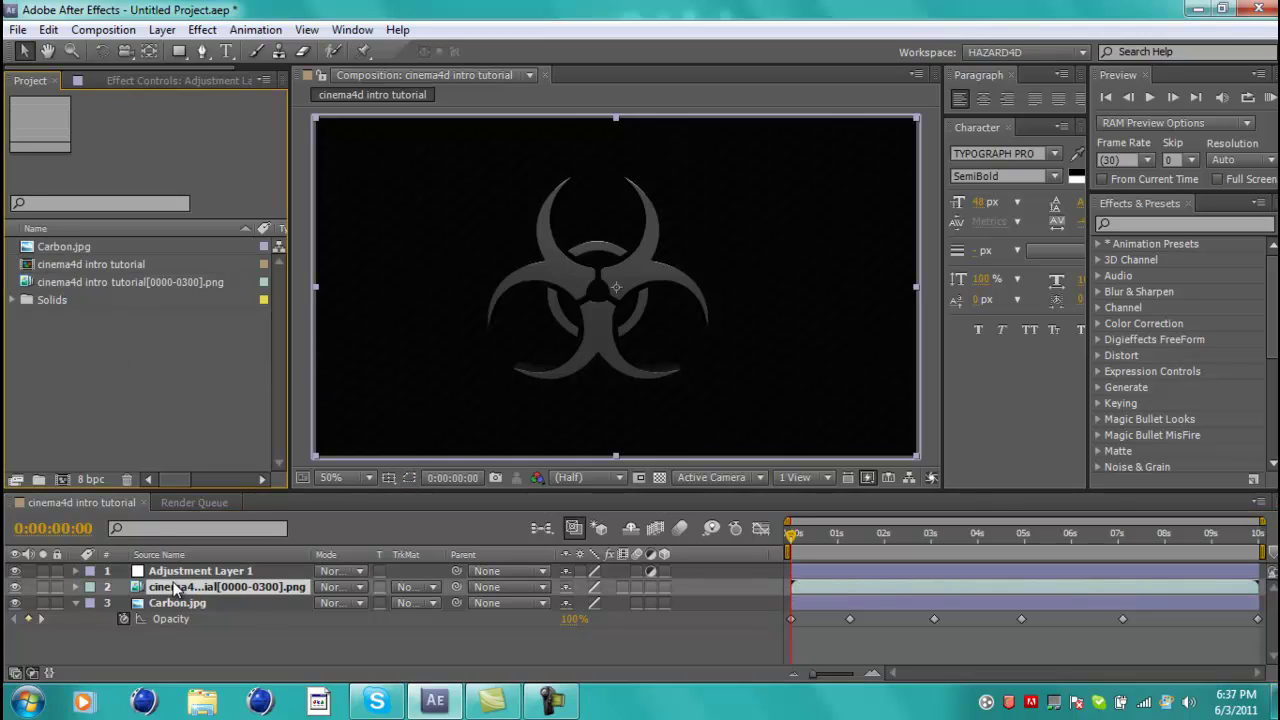
{"action": "left_click", "coordinate": [175, 571]}
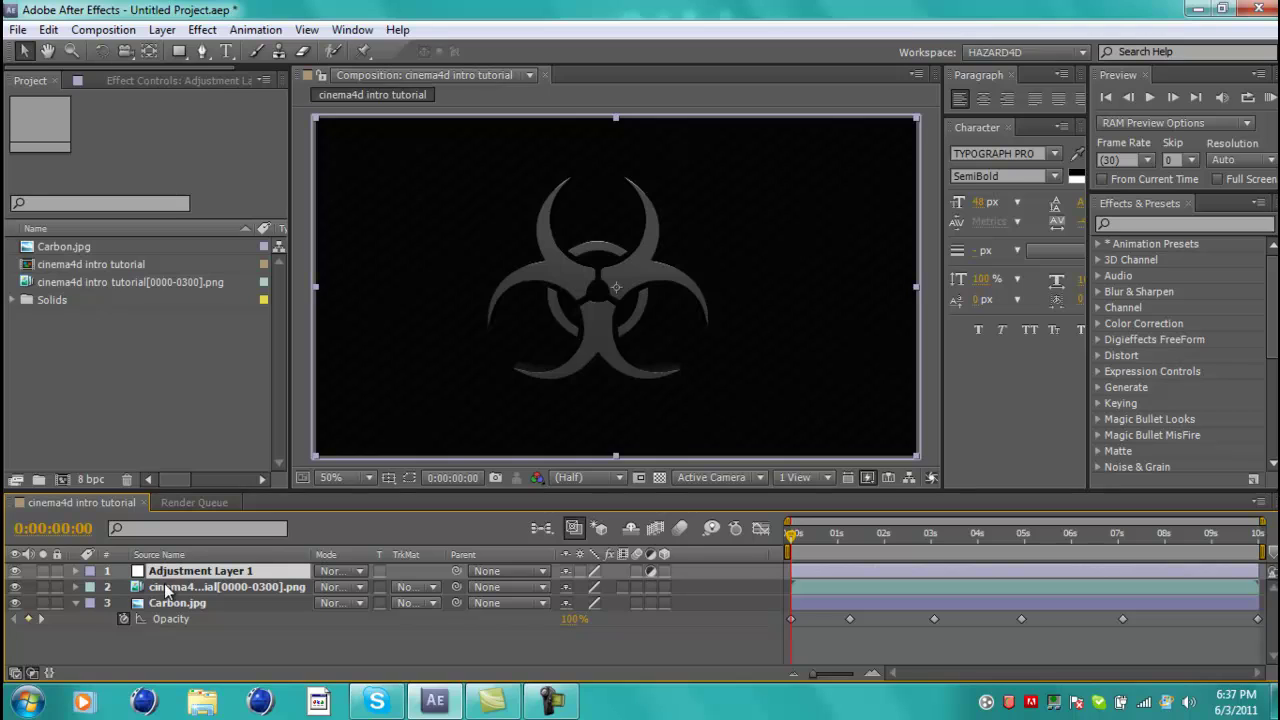
{"action": "left_click", "coordinate": [170, 587]}
{"action": "left_click", "coordinate": [170, 571]}
{"action": "left_click", "coordinate": [210, 589]}
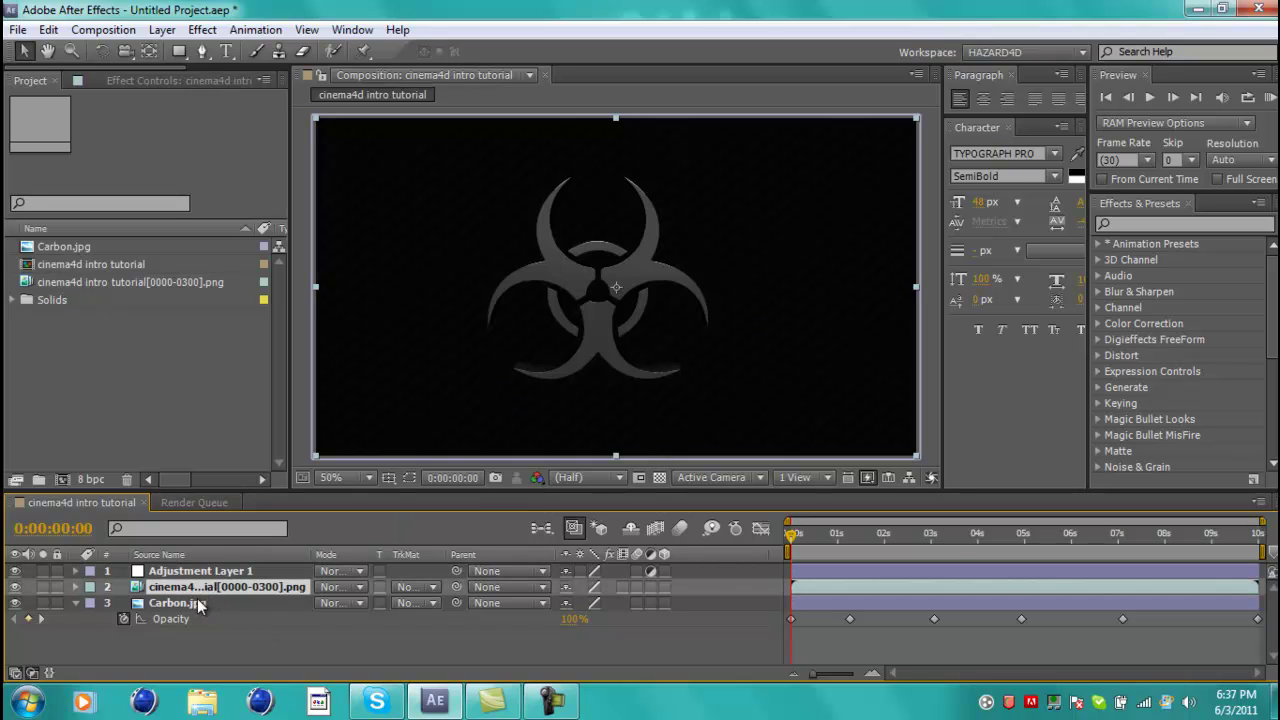
{"action": "left_click", "coordinate": [197, 600]}
{"action": "left_click", "coordinate": [185, 571]}
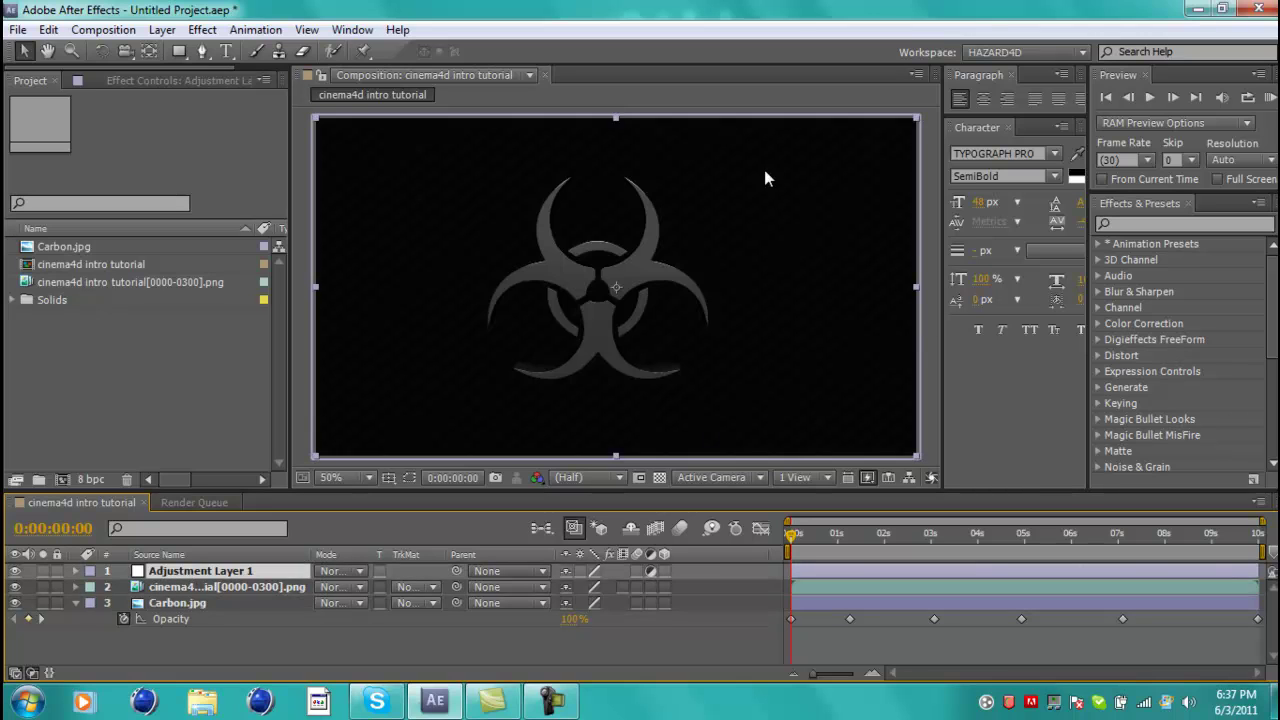
{"action": "left_click", "coordinate": [202, 29]}
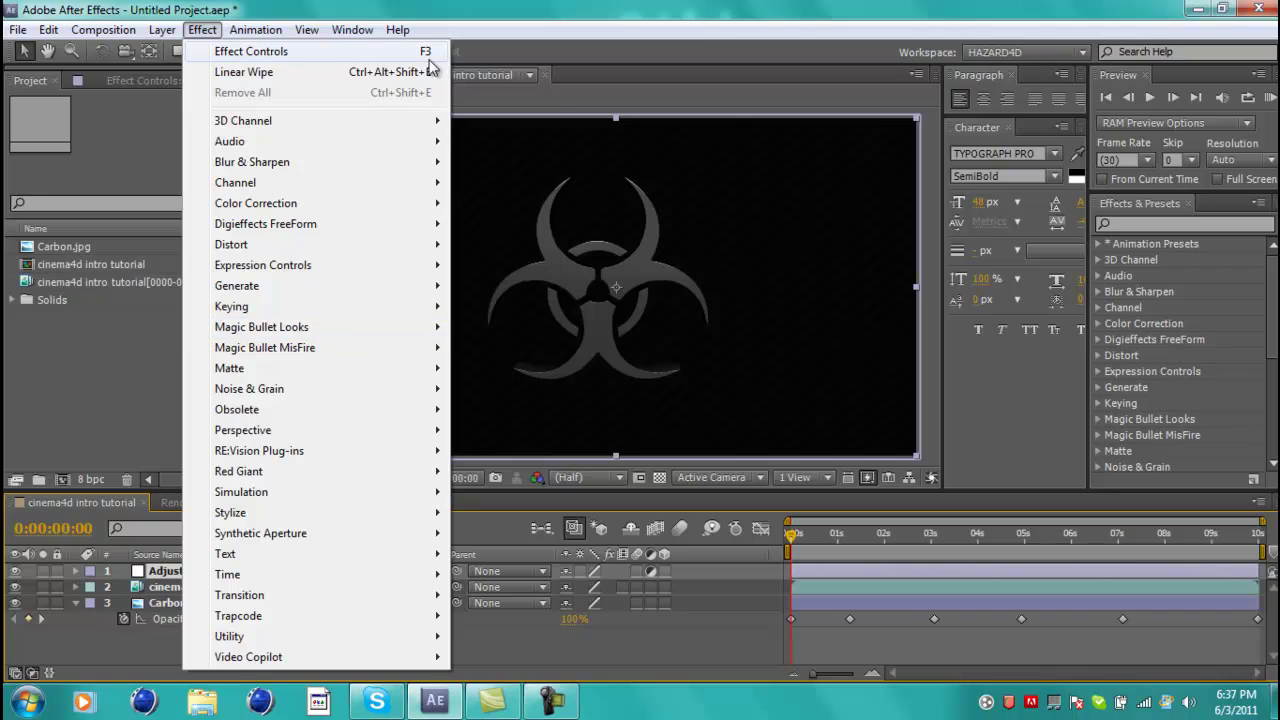
Step: Apply Curves to Adjustment Layer 1 with darker shadows and brighter highlights
{"action": "mouse_move", "coordinate": [378, 207]}
{"action": "left_click", "coordinate": [505, 418]}
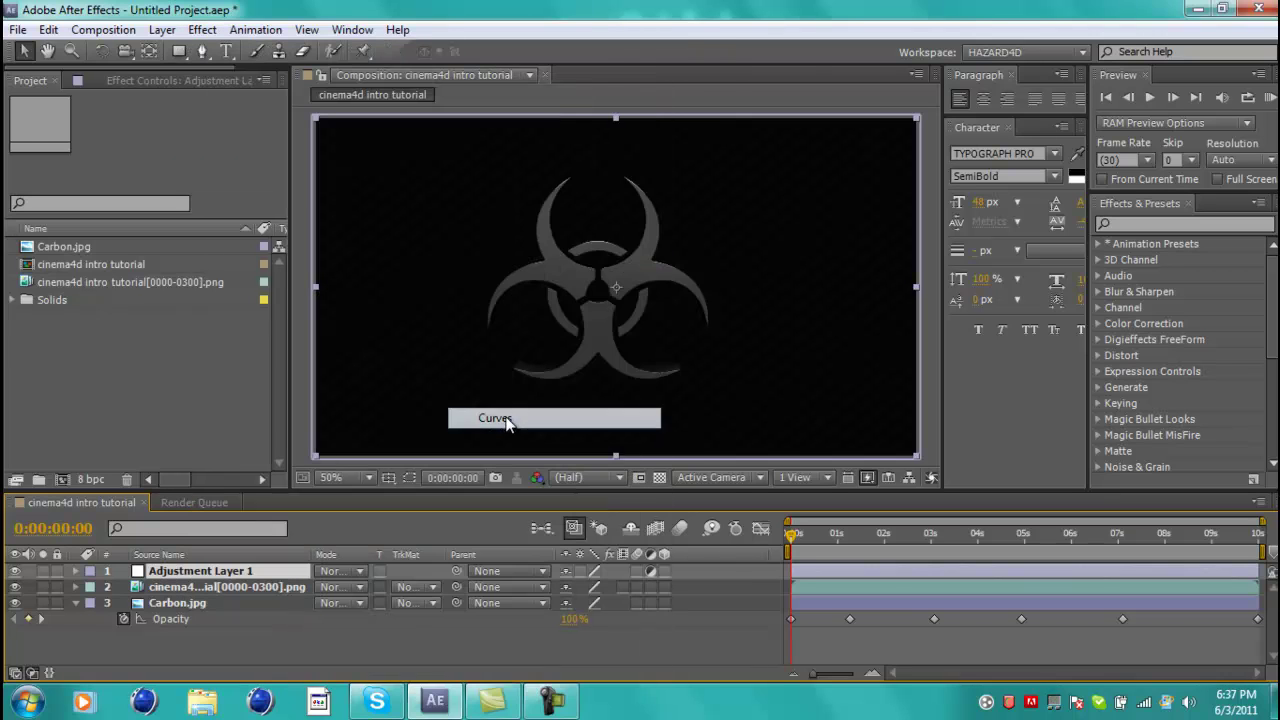
{"action": "left_click", "coordinate": [978, 530]}
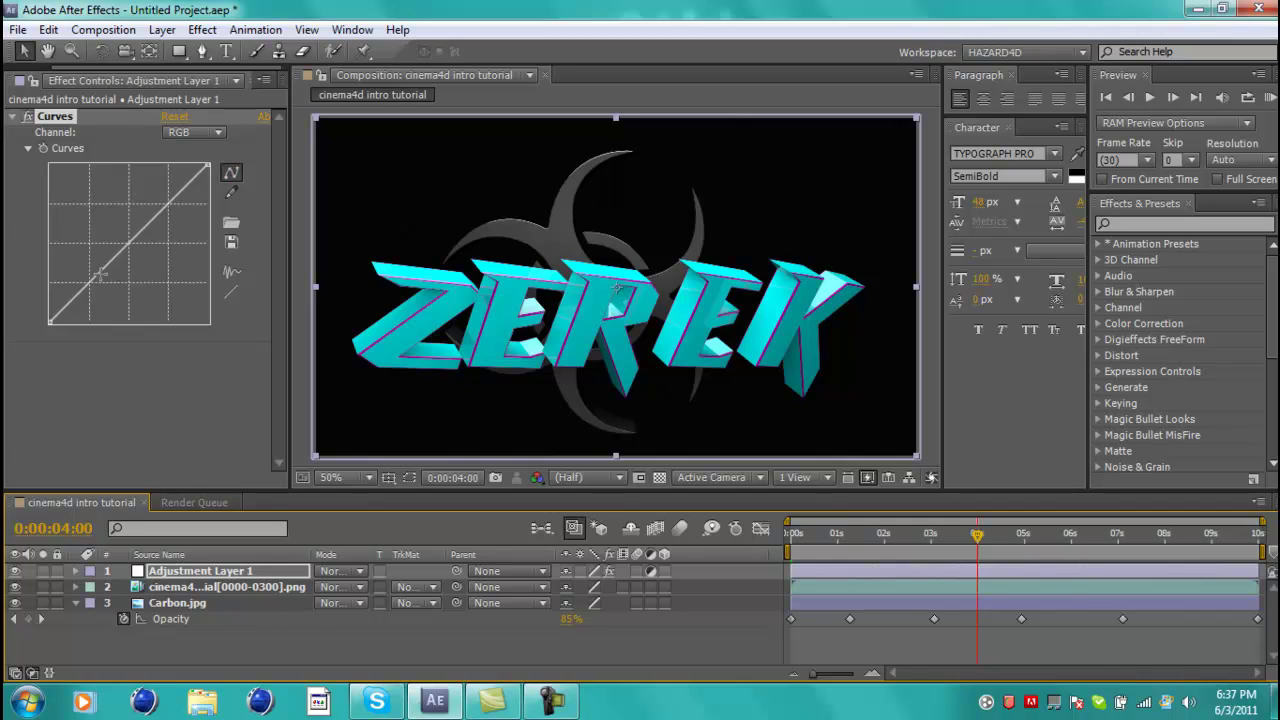
{"action": "mouse_move", "coordinate": [86, 283]}
{"action": "left_mouse_down"}
{"action": "mouse_move", "coordinate": [104, 310]}
{"action": "mouse_move", "coordinate": [96, 296]}
{"action": "left_mouse_up"}
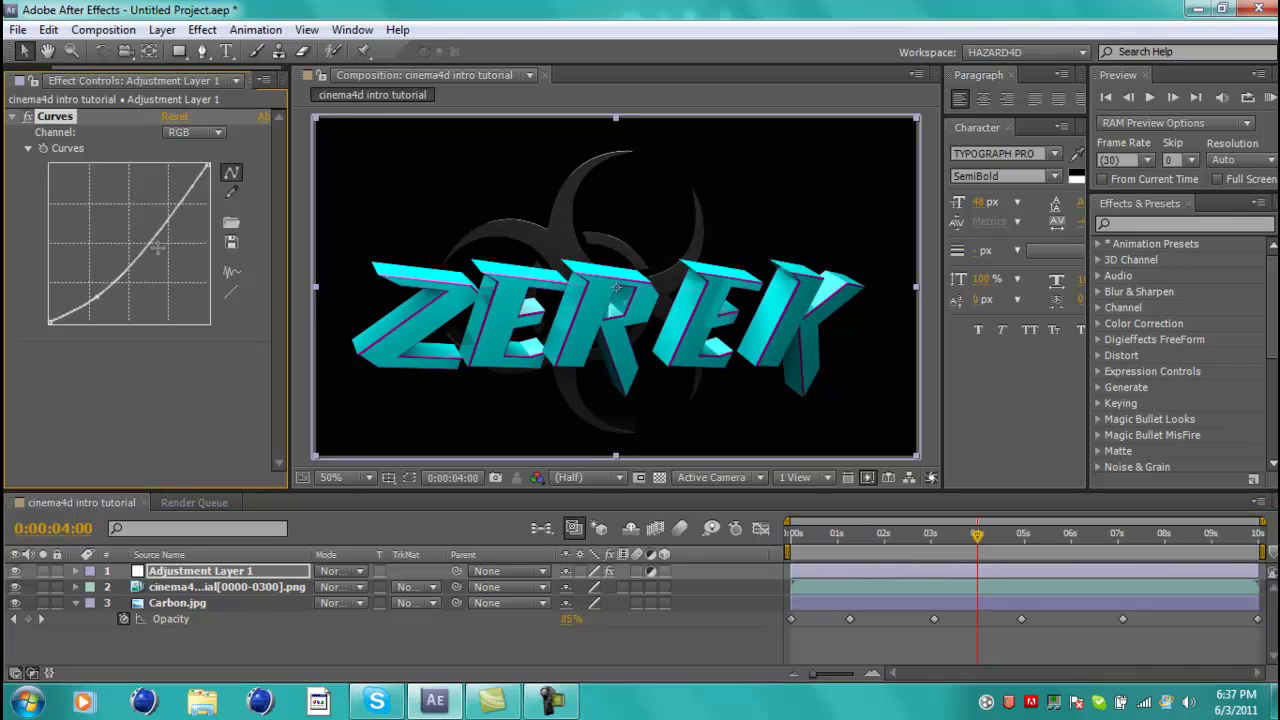
{"action": "left_click_drag", "start_coordinate": [157, 245], "coordinate": [158, 222]}
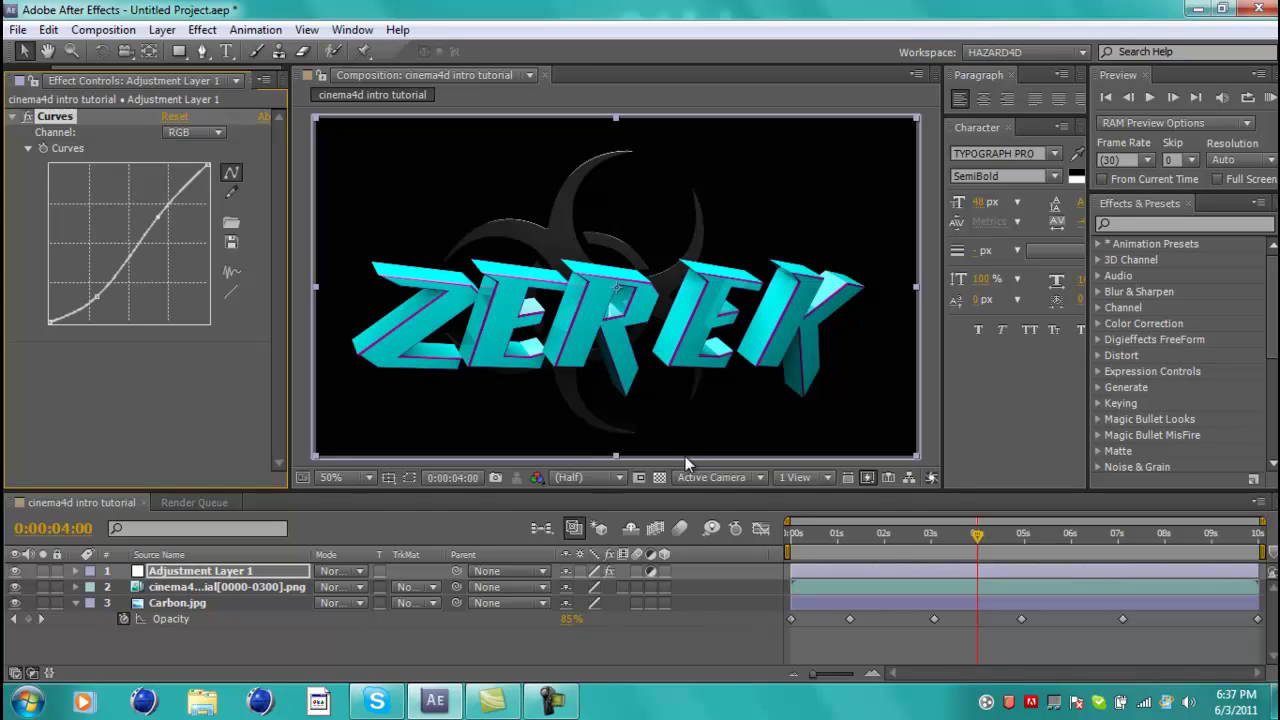
Step: Preview the contrast change as the text appears, then return to the start
{"action": "left_click_drag", "start_coordinate": [893, 535], "coordinate": [791, 535]}
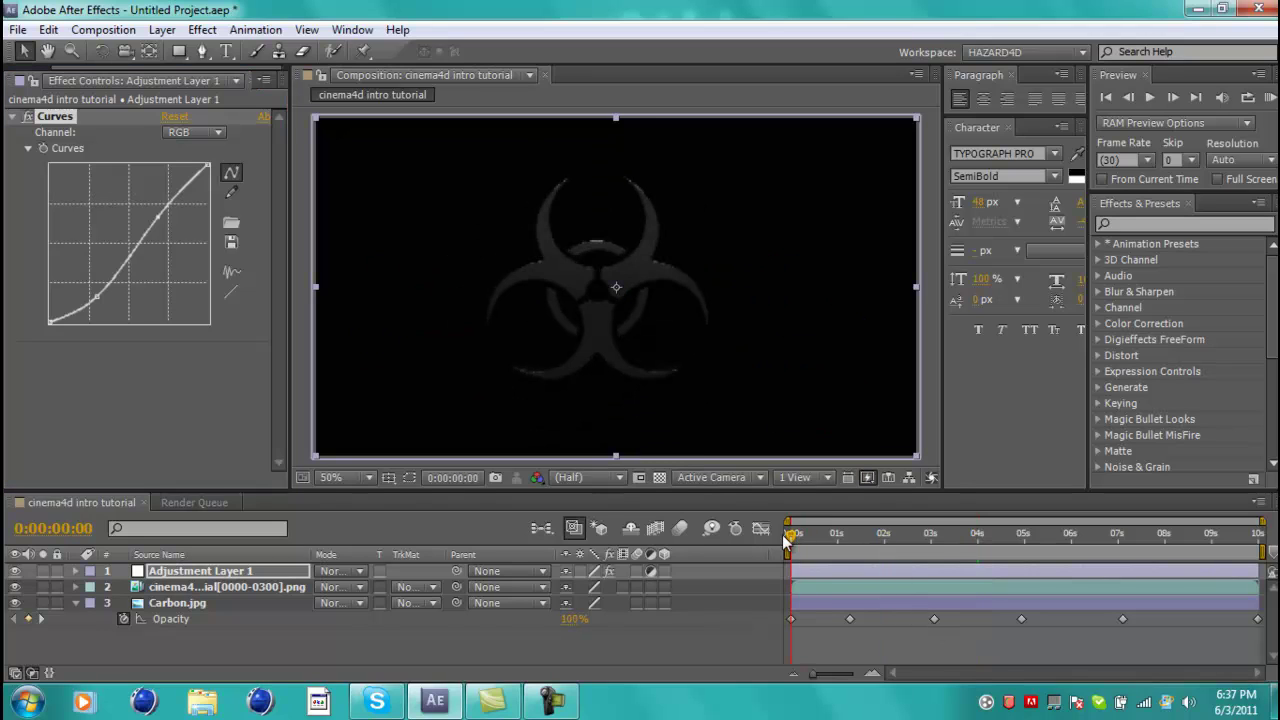
{"action": "left_click", "coordinate": [958, 535]}
{"action": "key", "text": "space"}
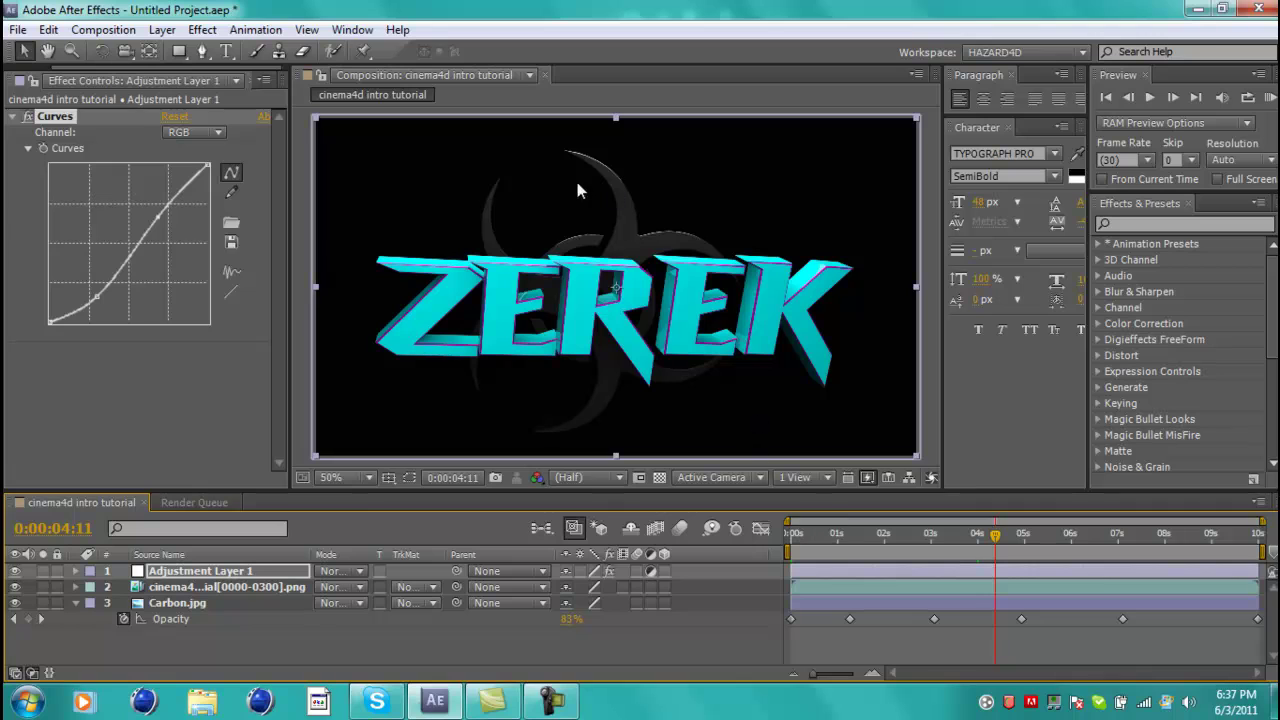
{"action": "left_click", "coordinate": [792, 535]}
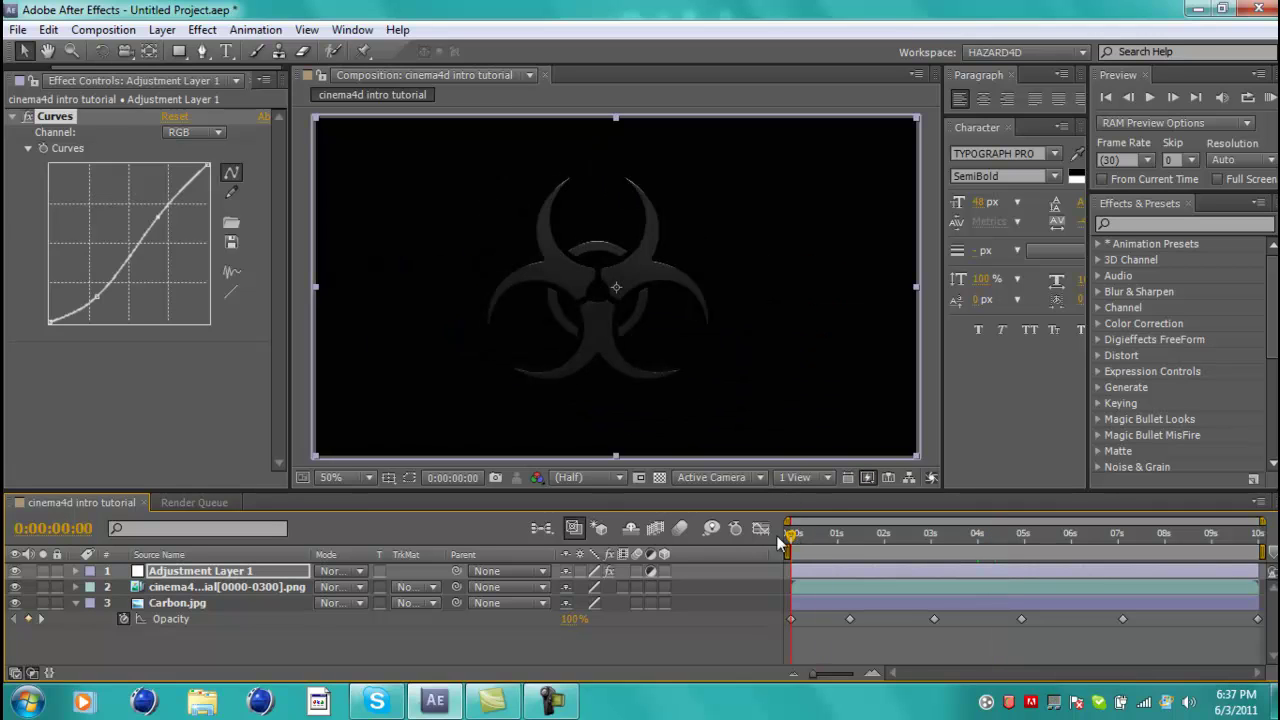
Step: Apply Magic Bullet Looks to Adjustment Layer 1 beneath its Curves effect
{"action": "left_click", "coordinate": [202, 29]}
{"action": "mouse_move", "coordinate": [348, 326]}
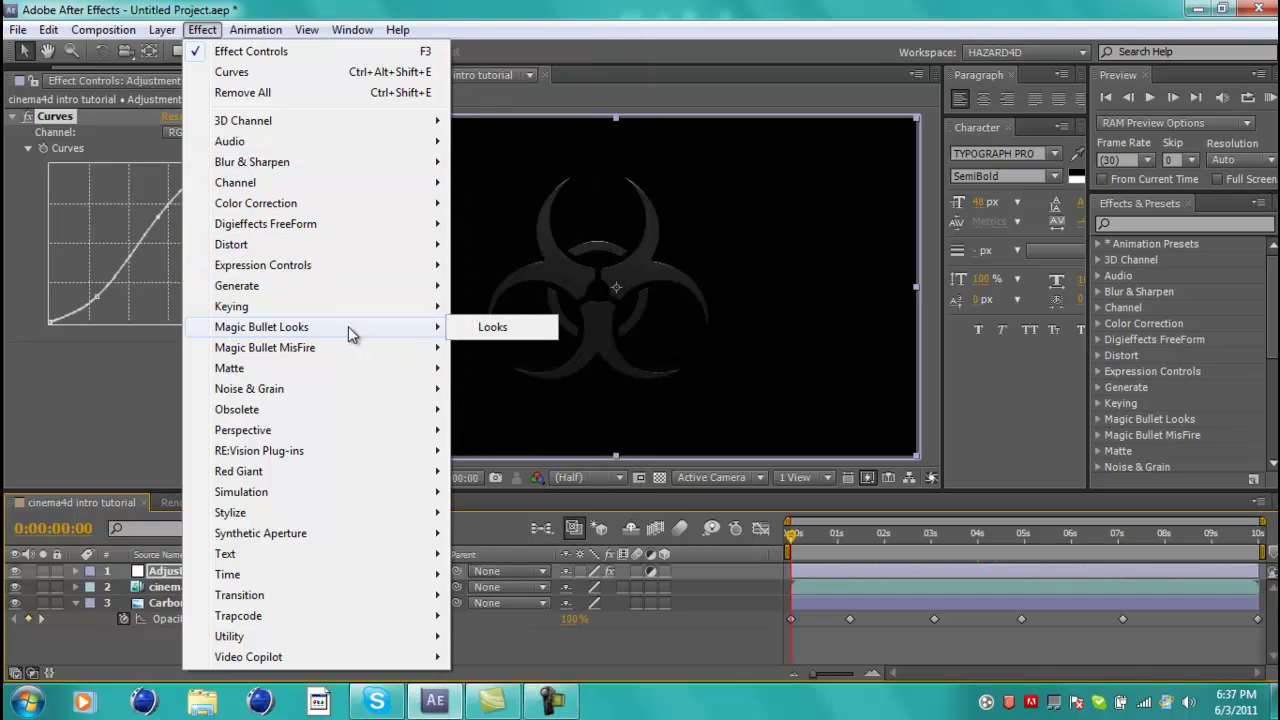
{"action": "left_click", "coordinate": [503, 327]}
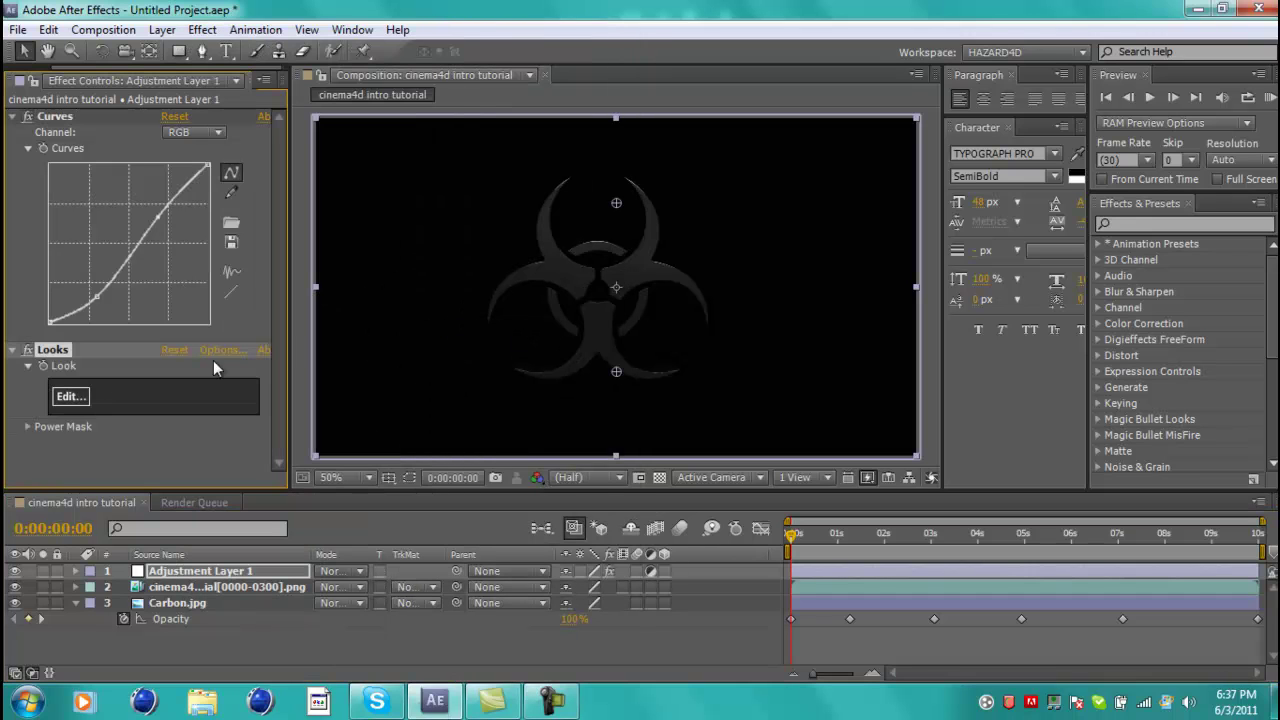
Step: Open LooksBuilder, accept it unchanged, scrub the opening frames, then reopen the look editor
{"action": "left_click", "coordinate": [70, 396]}
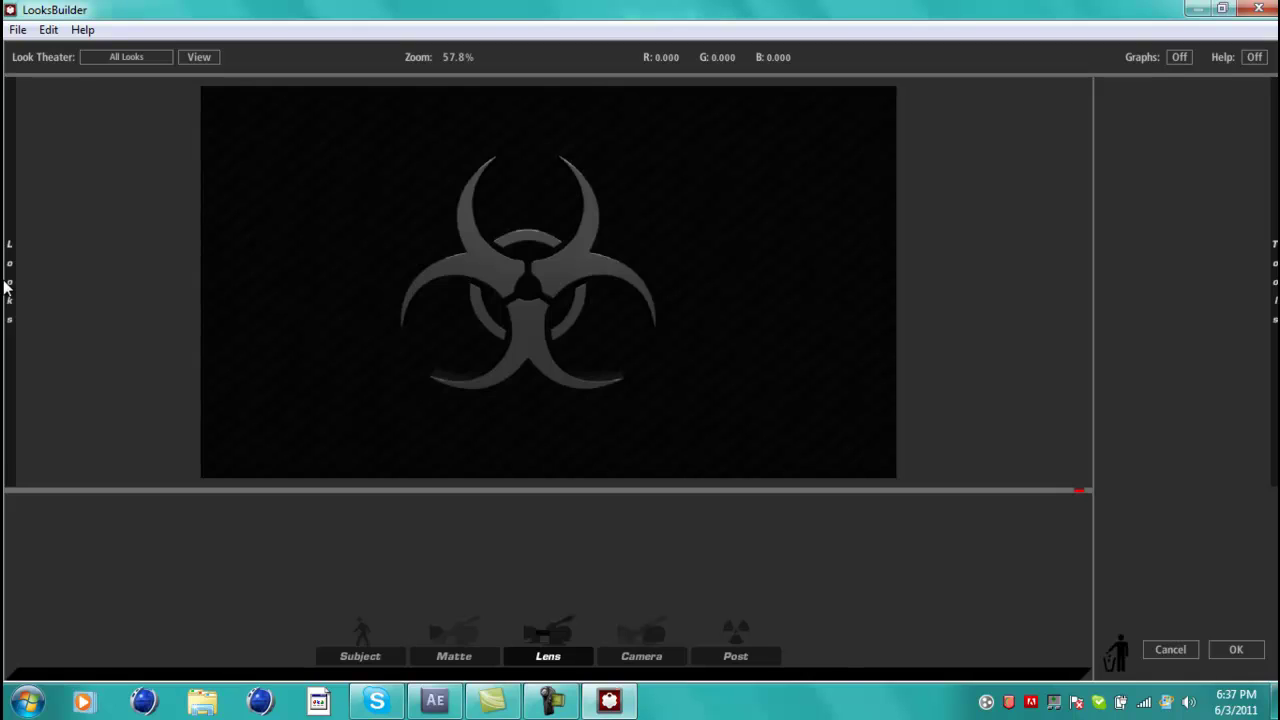
{"action": "mouse_move", "coordinate": [8, 288]}
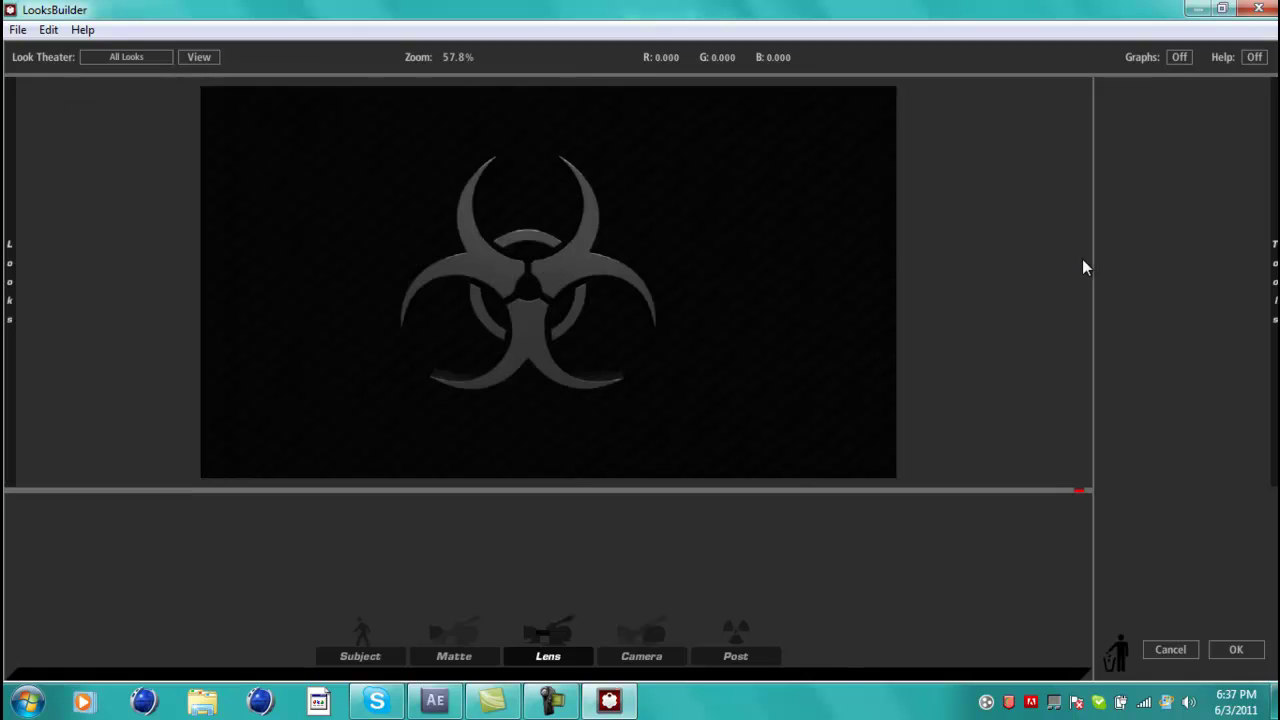
{"action": "mouse_move", "coordinate": [1275, 270]}
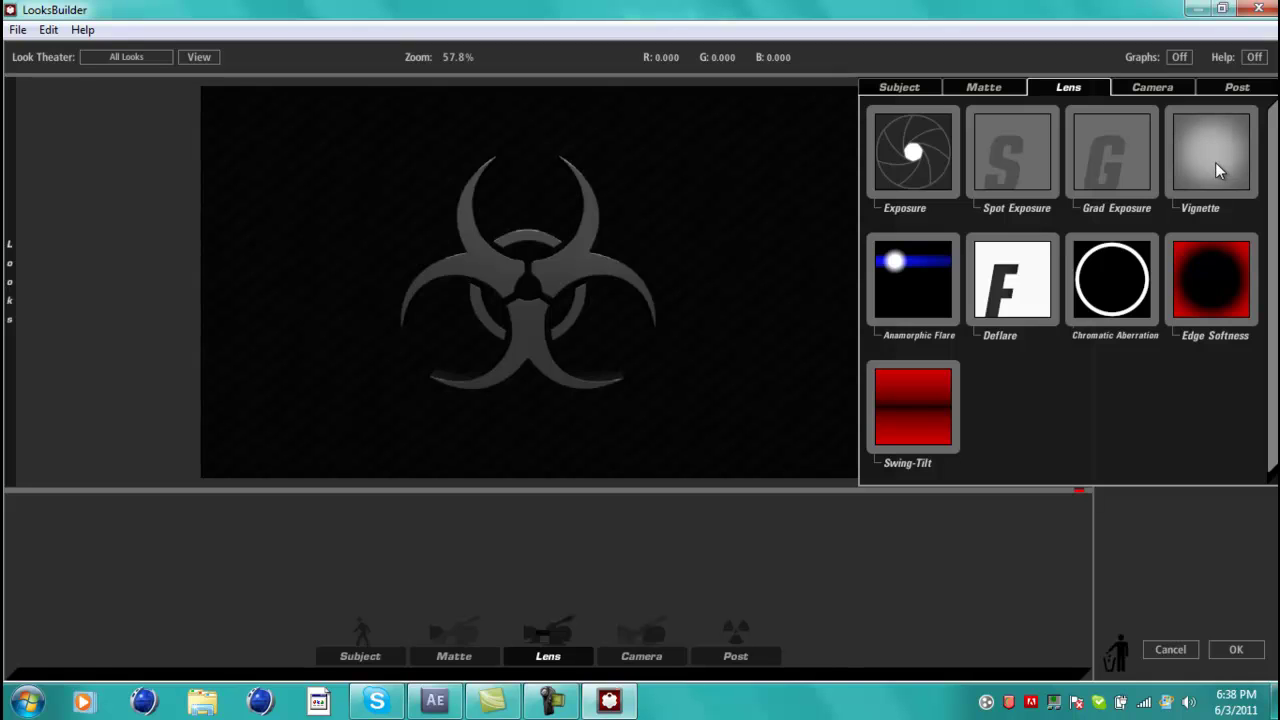
{"action": "left_click", "coordinate": [1240, 648]}
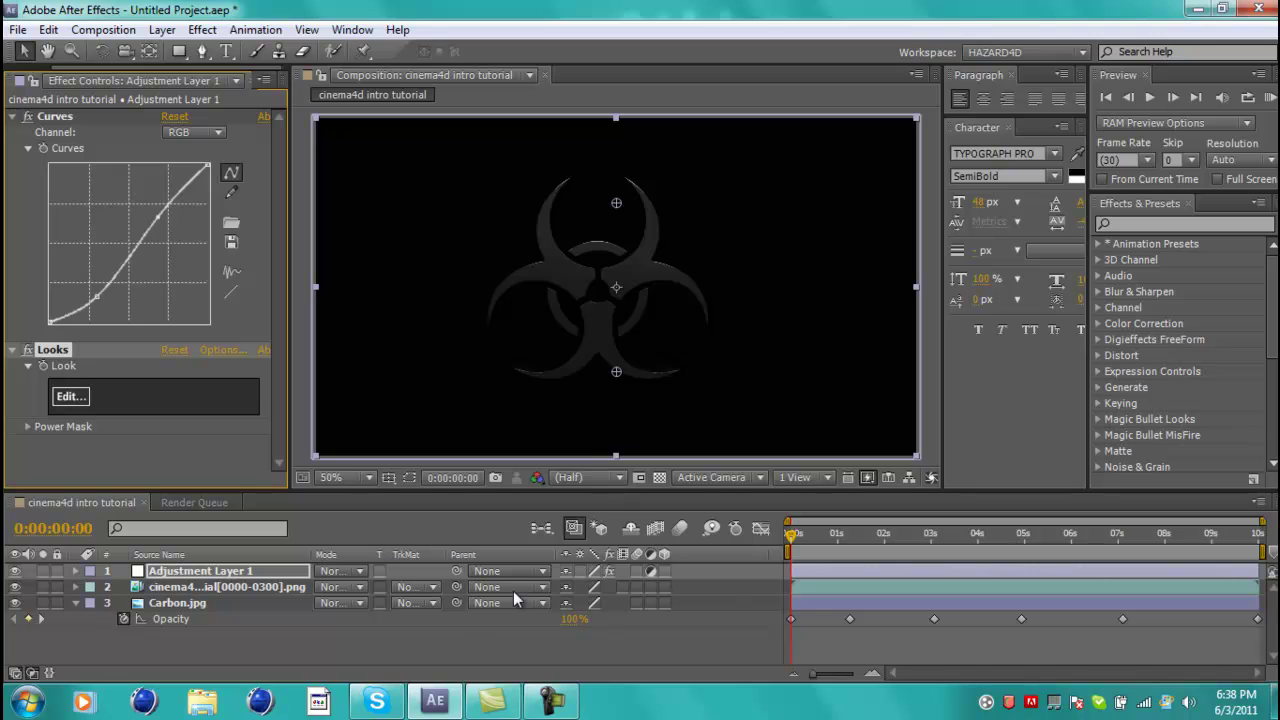
{"action": "left_click_drag", "start_coordinate": [840, 540], "coordinate": [1003, 542]}
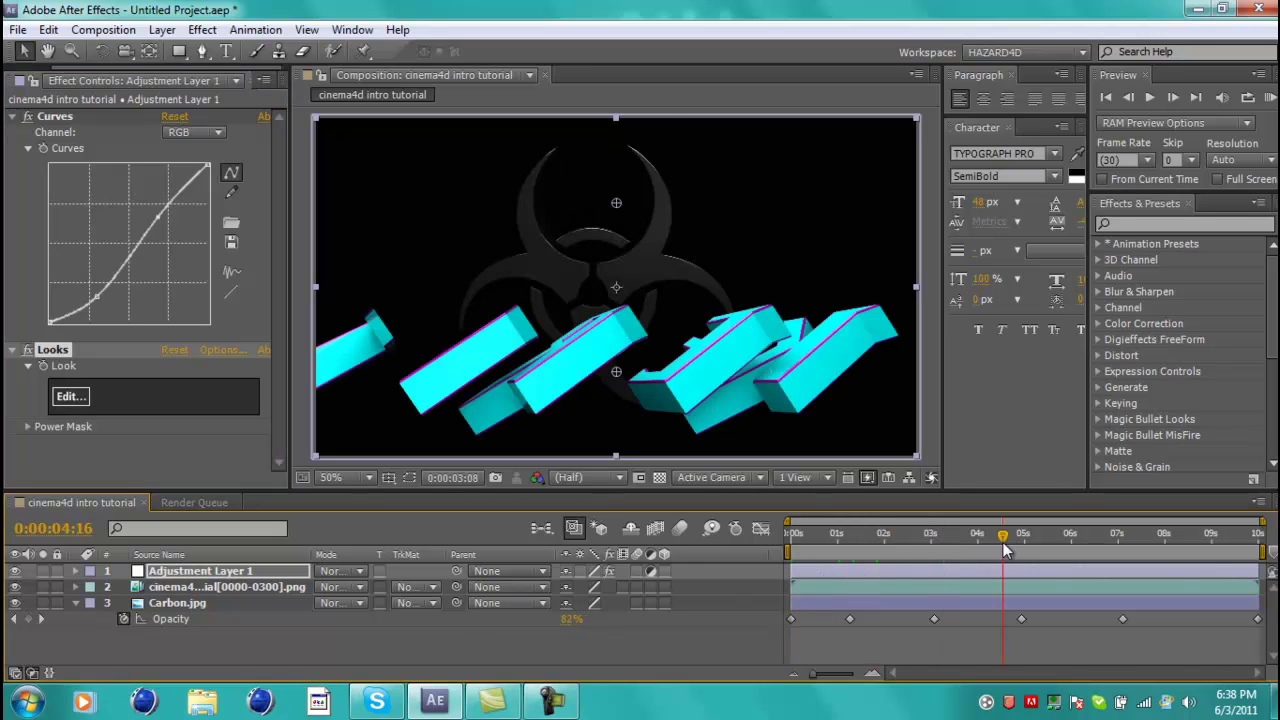
{"action": "left_click", "coordinate": [70, 396]}
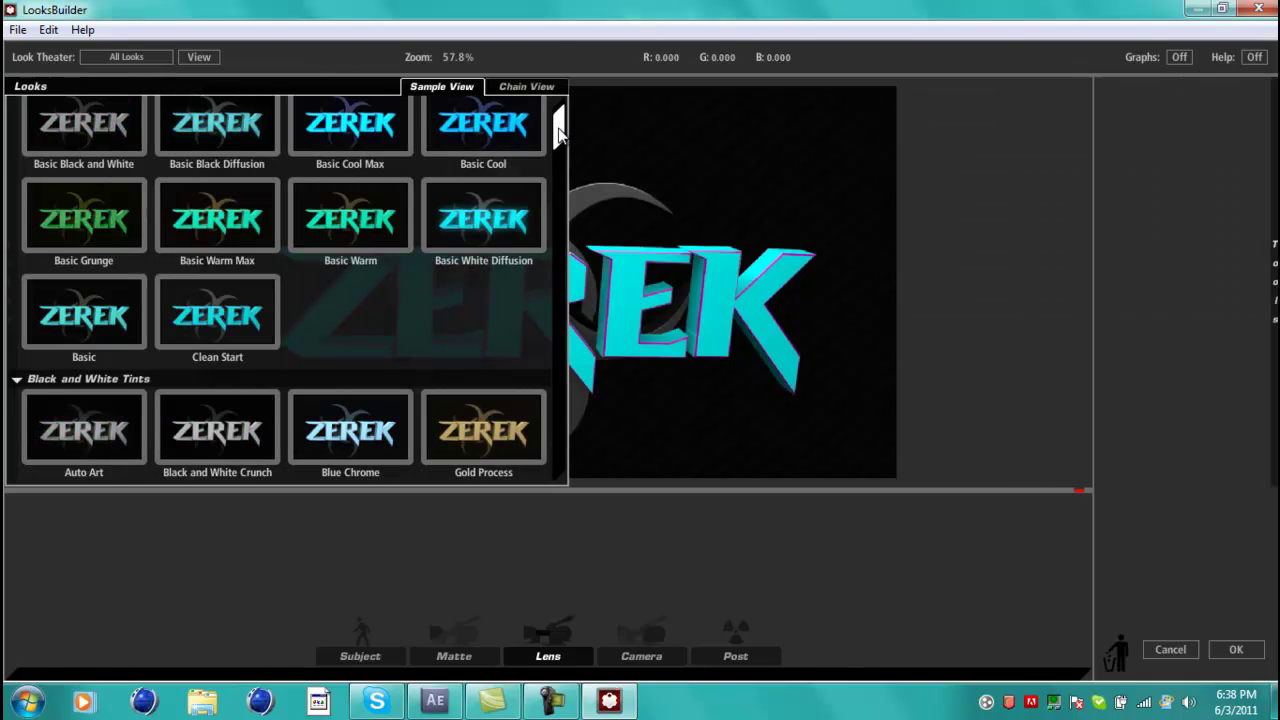
Step: Browse the Looks drawer and add a Crush tool from Tools > Subject to the look
{"action": "left_click_drag", "start_coordinate": [559, 128], "coordinate": [500, 125]}
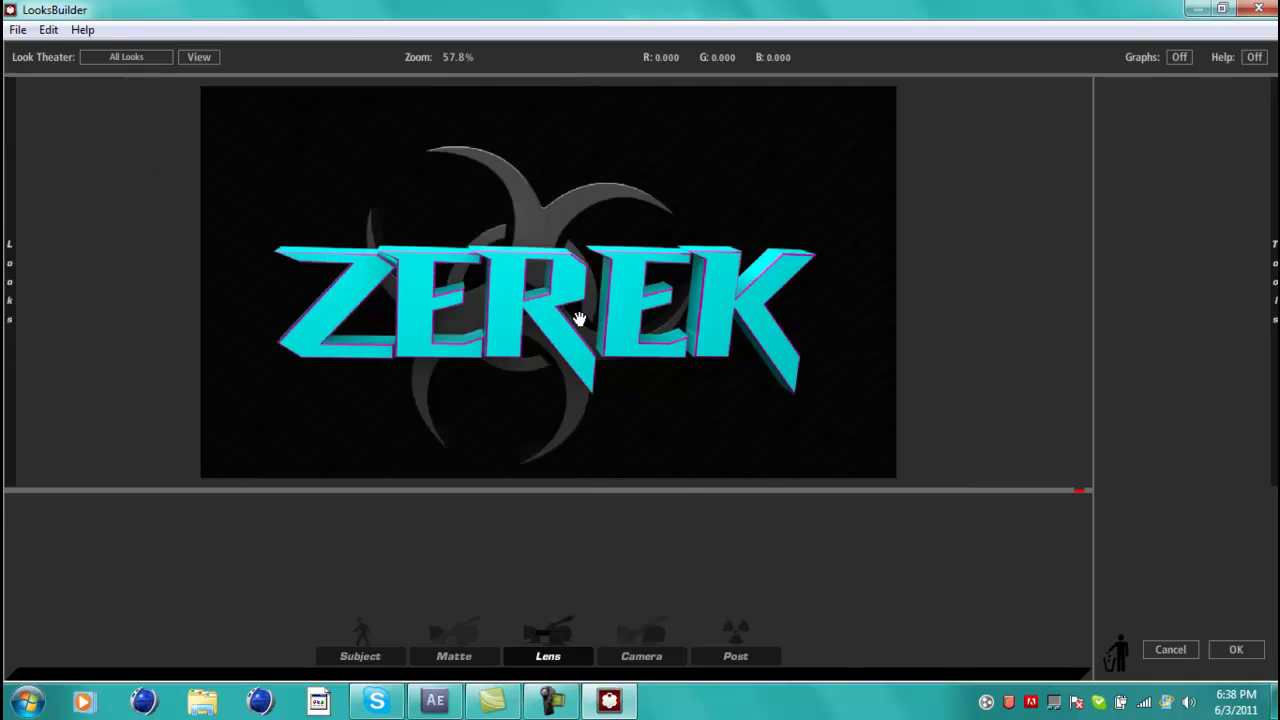
{"action": "mouse_move", "coordinate": [1180, 300]}
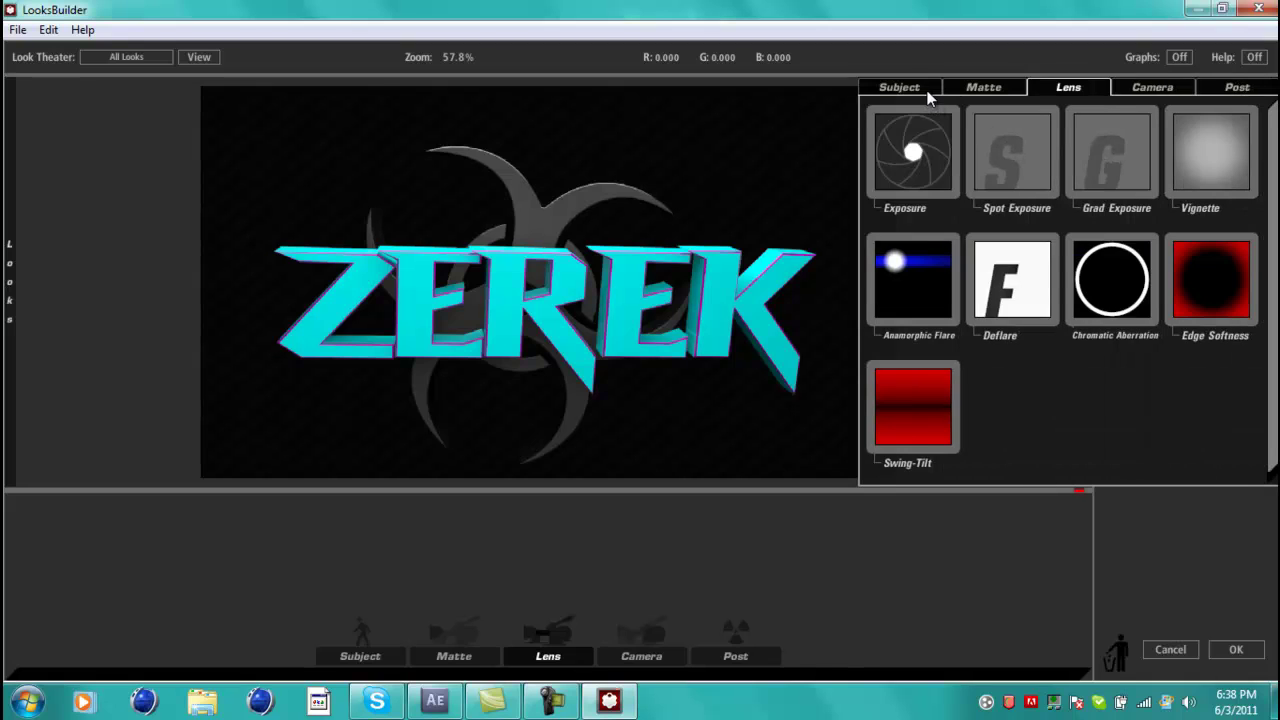
{"action": "left_click", "coordinate": [926, 90]}
{"action": "left_click_drag", "start_coordinate": [1030, 317], "coordinate": [751, 334]}
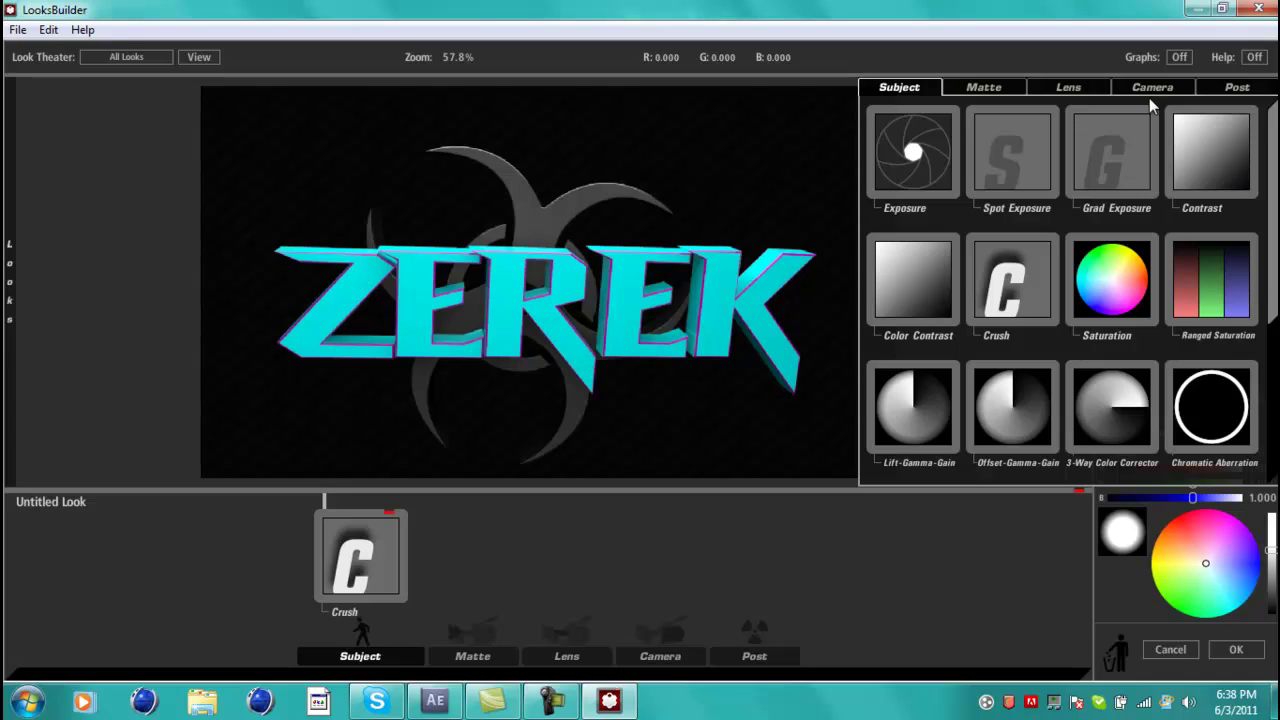
Step: Add a Diffusion glow from the Matte tools, with reduced Size and Glow
{"action": "left_click", "coordinate": [980, 87]}
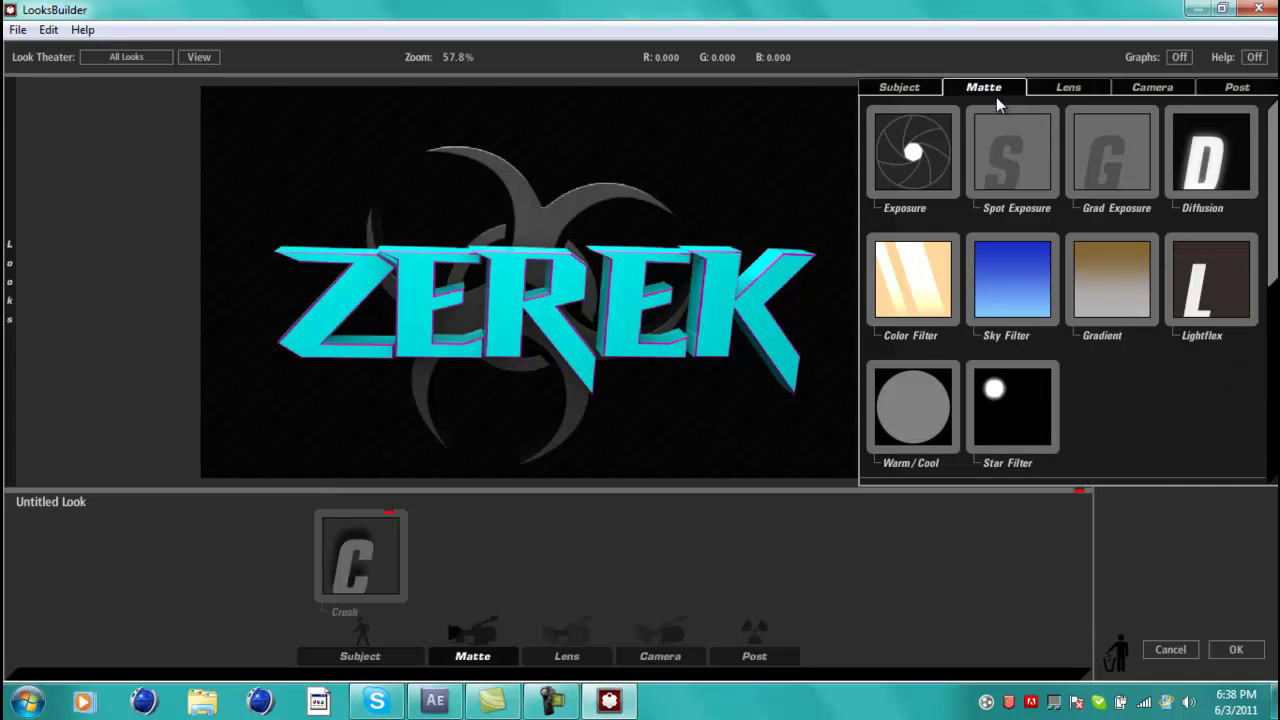
{"action": "left_click_drag", "start_coordinate": [1212, 190], "coordinate": [570, 430]}
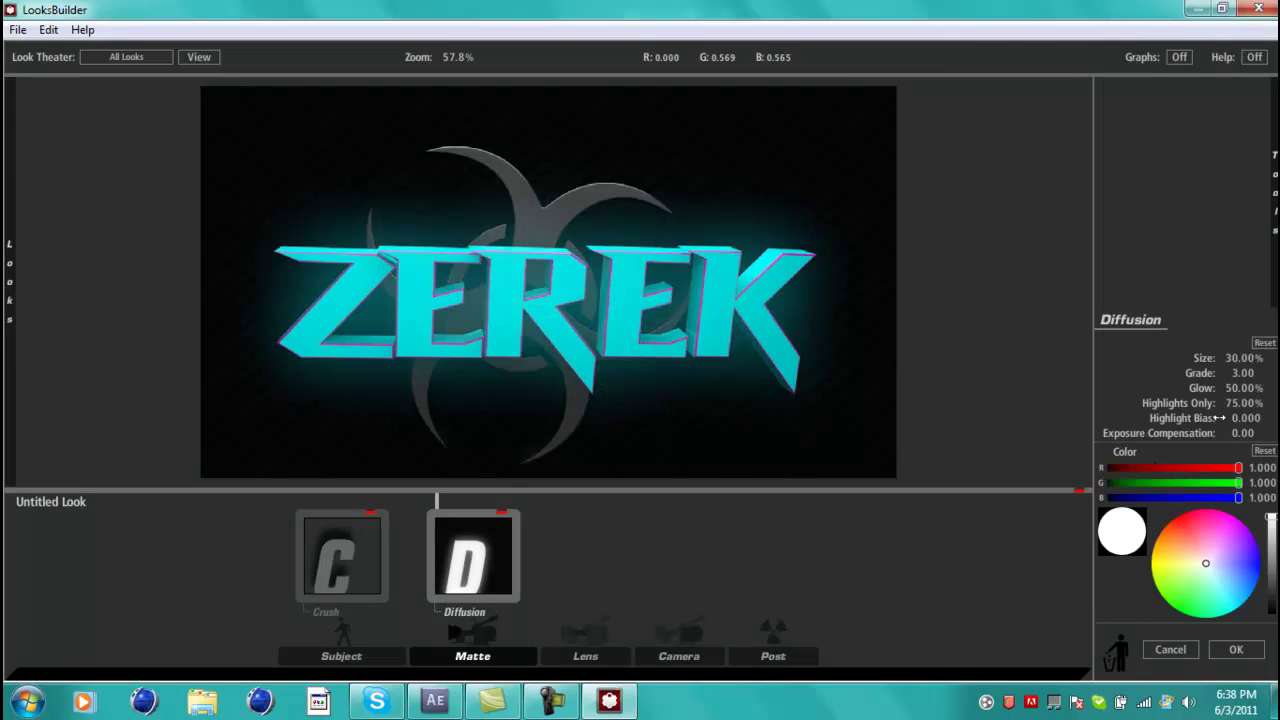
{"action": "left_click_drag", "start_coordinate": [1250, 357], "coordinate": [1203, 372]}
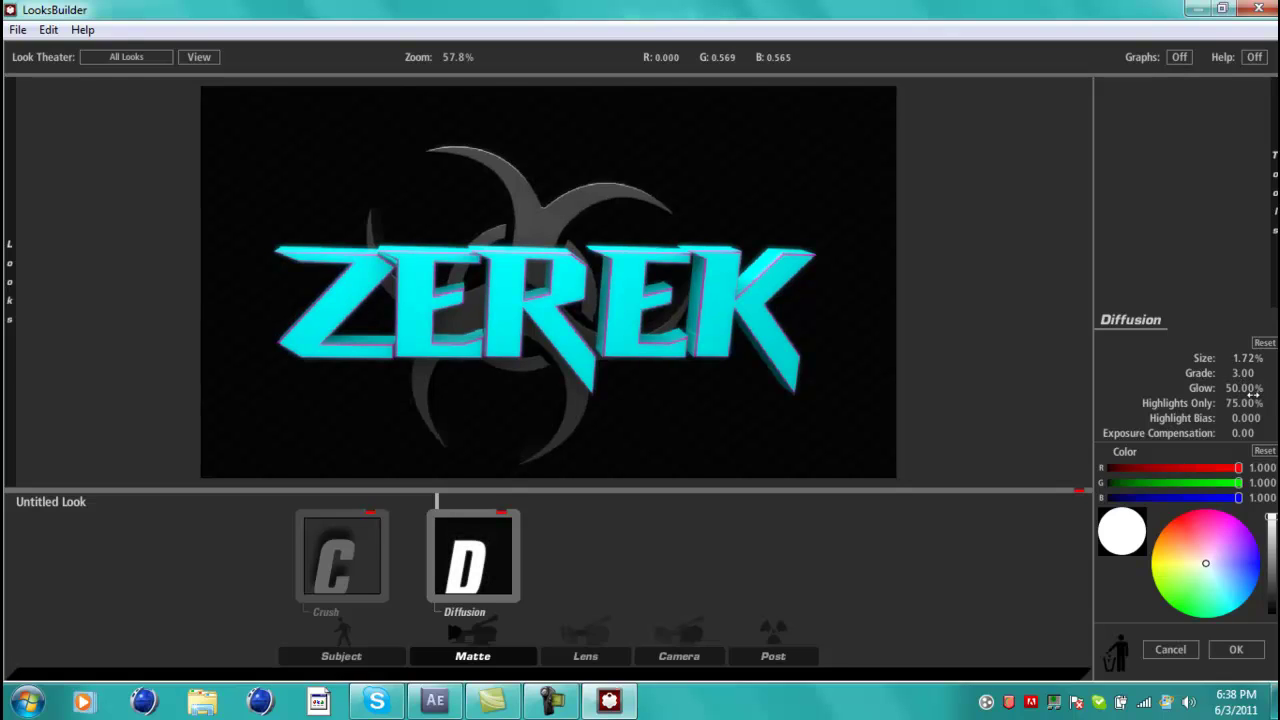
{"action": "left_click_drag", "start_coordinate": [1253, 394], "coordinate": [1241, 394]}
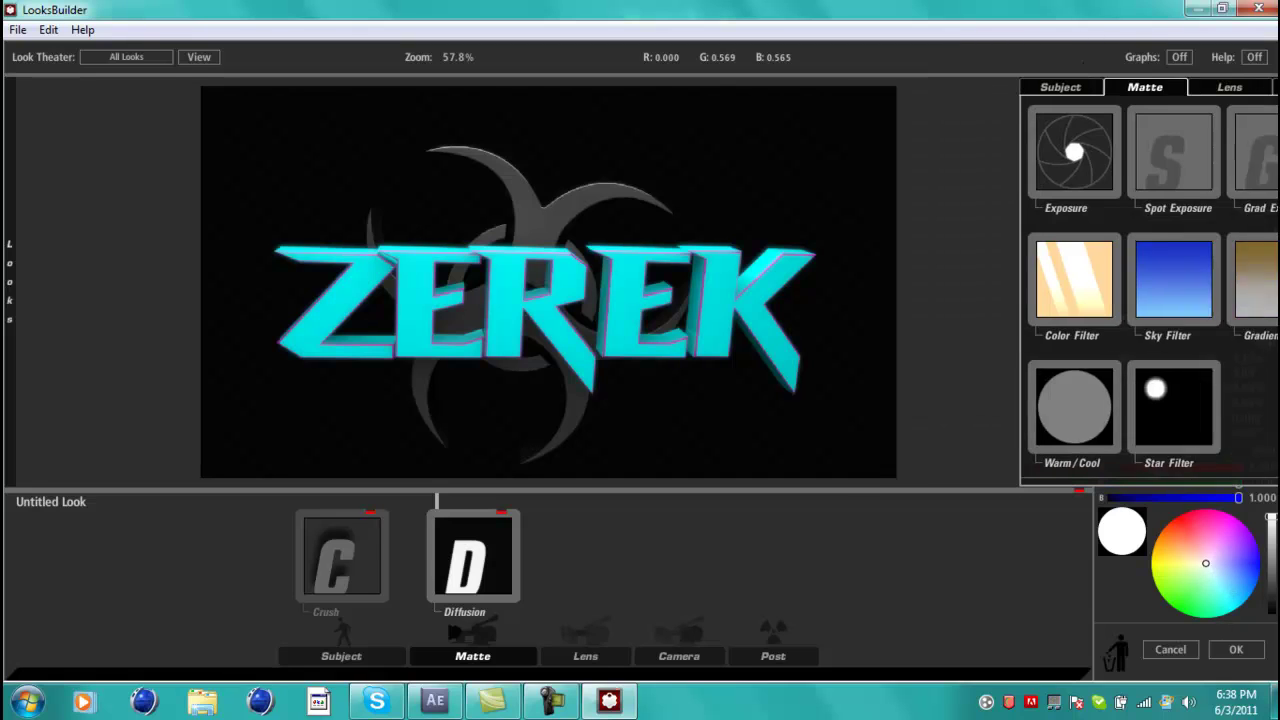
Step: Add a Vignette and Edge Softness from the Lens tools, with Edge Softness spread at 0.192
{"action": "left_click", "coordinate": [1103, 88]}
{"action": "left_click_drag", "start_coordinate": [1224, 160], "coordinate": [660, 300]}
{"action": "left_click_drag", "start_coordinate": [552, 286], "coordinate": [883, 391]}
{"action": "mouse_move", "coordinate": [1274, 190]}
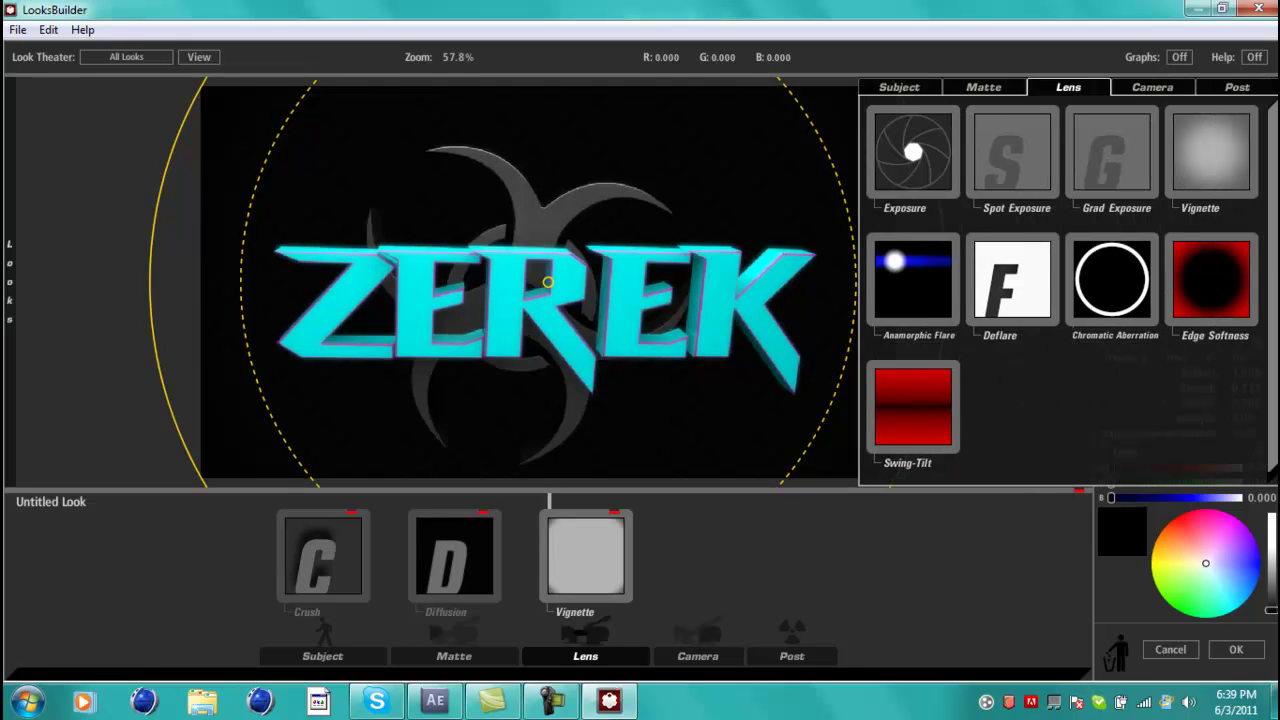
{"action": "left_click_drag", "start_coordinate": [1203, 313], "coordinate": [740, 310]}
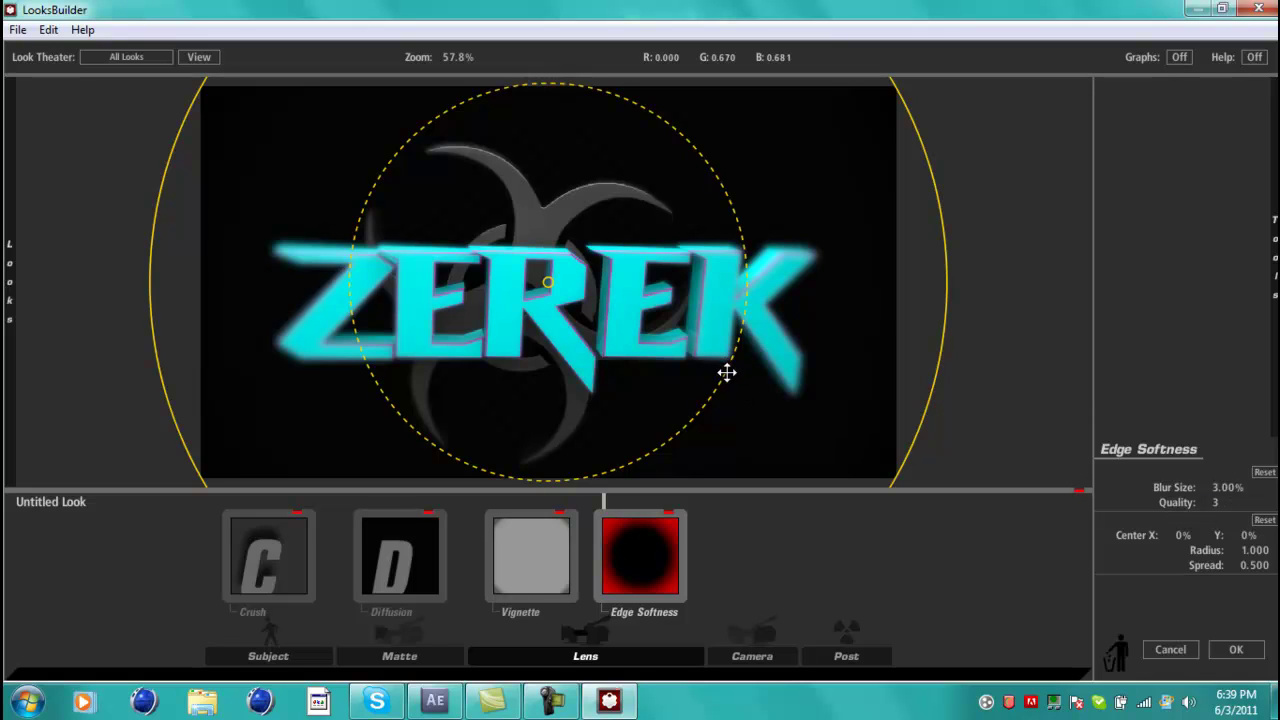
{"action": "left_click_drag", "start_coordinate": [734, 360], "coordinate": [850, 396]}
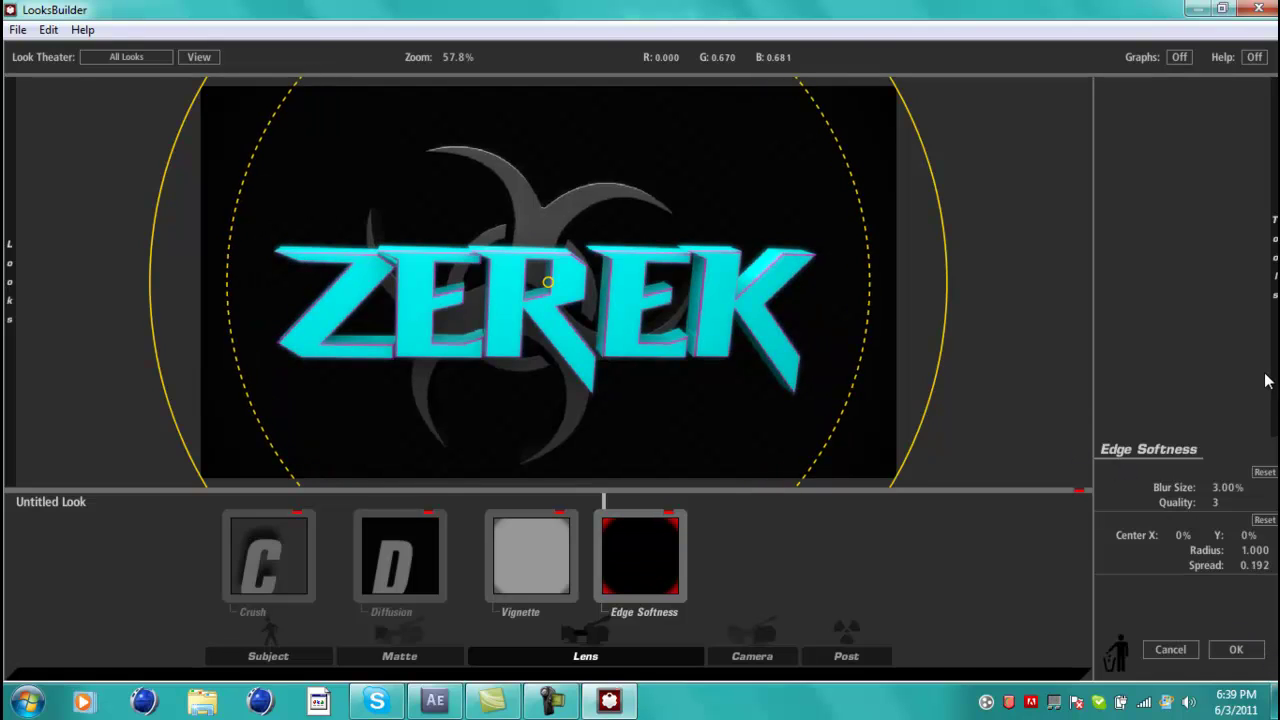
Step: Browse the Camera and Post tool categories, then apply the finished look
{"action": "mouse_move", "coordinate": [1275, 260]}
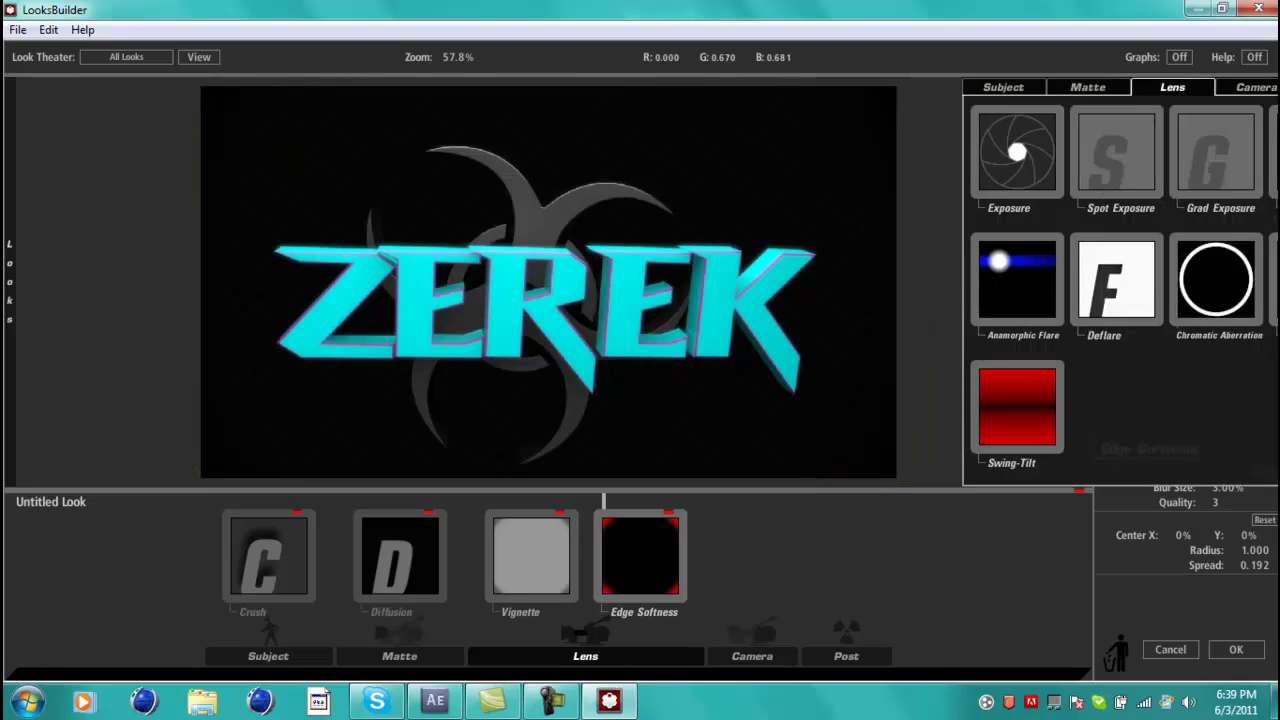
{"action": "left_click", "coordinate": [1152, 88]}
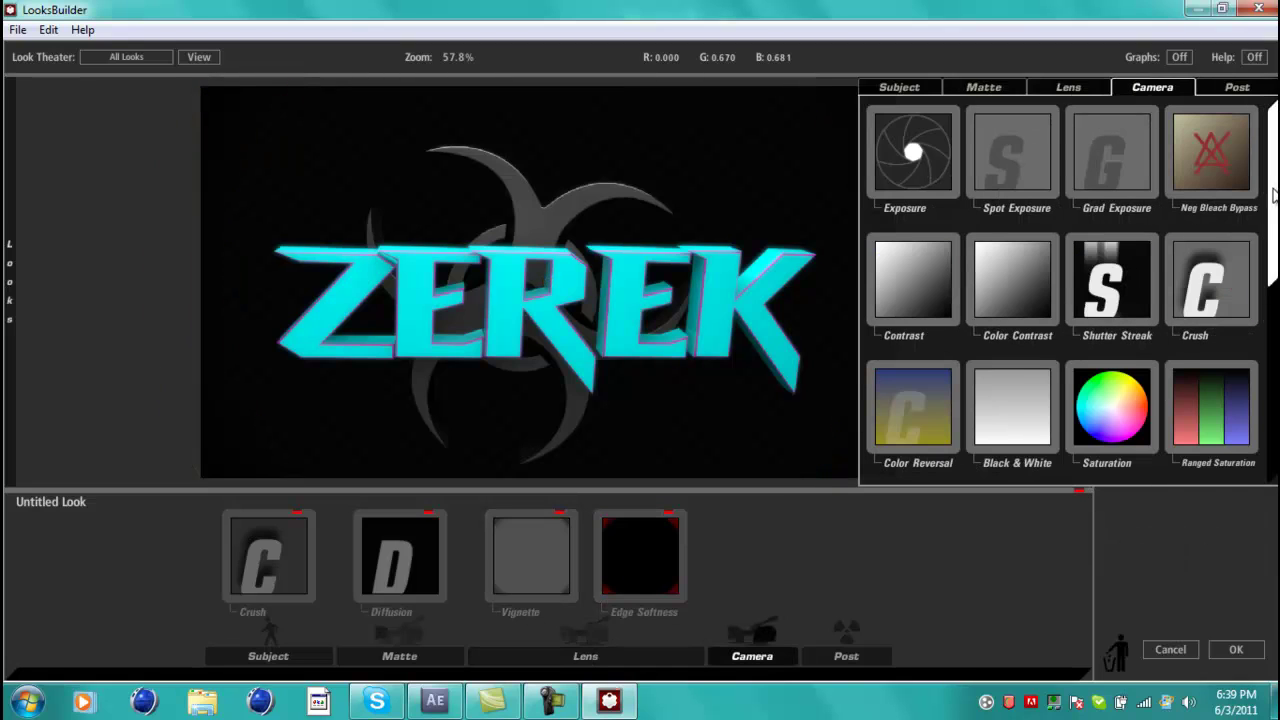
{"action": "scroll", "coordinate": [1250, 130], "scroll_direction": "down", "scroll_amount": 2}
{"action": "scroll", "coordinate": [1237, 131], "scroll_direction": "up", "scroll_amount": 2}
{"action": "left_click", "coordinate": [1236, 87]}
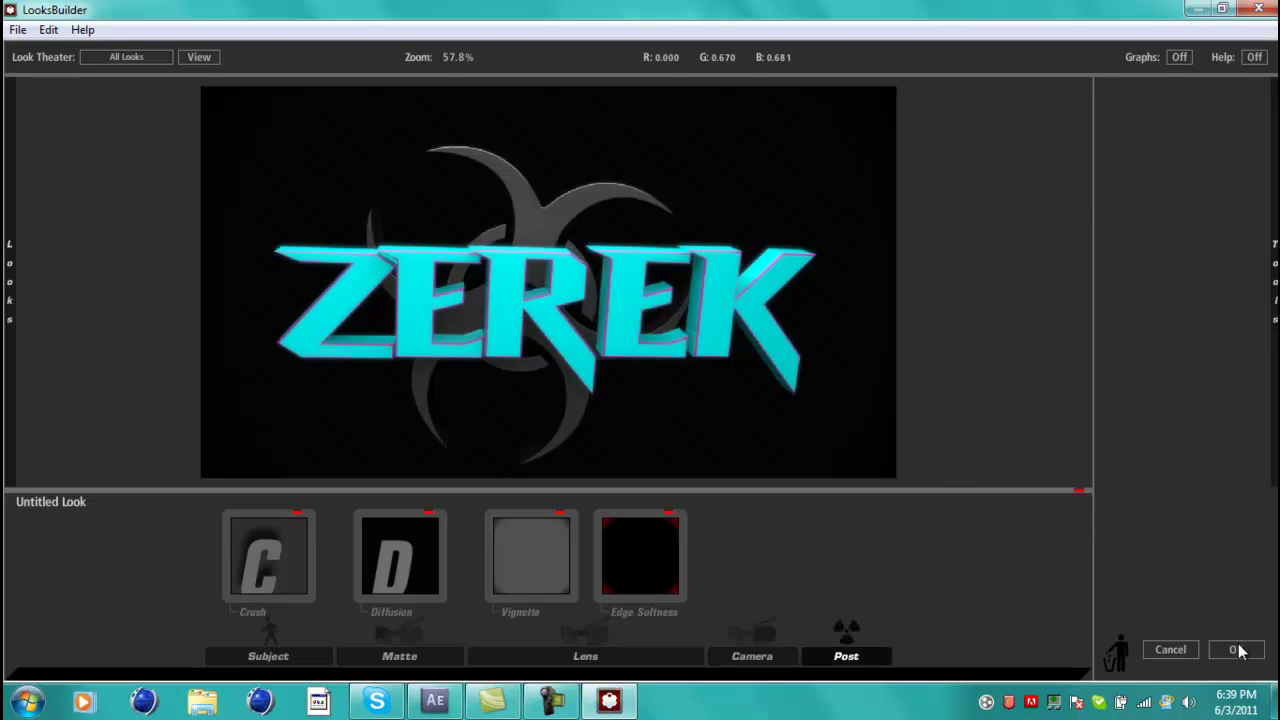
{"action": "left_click", "coordinate": [1236, 650]}
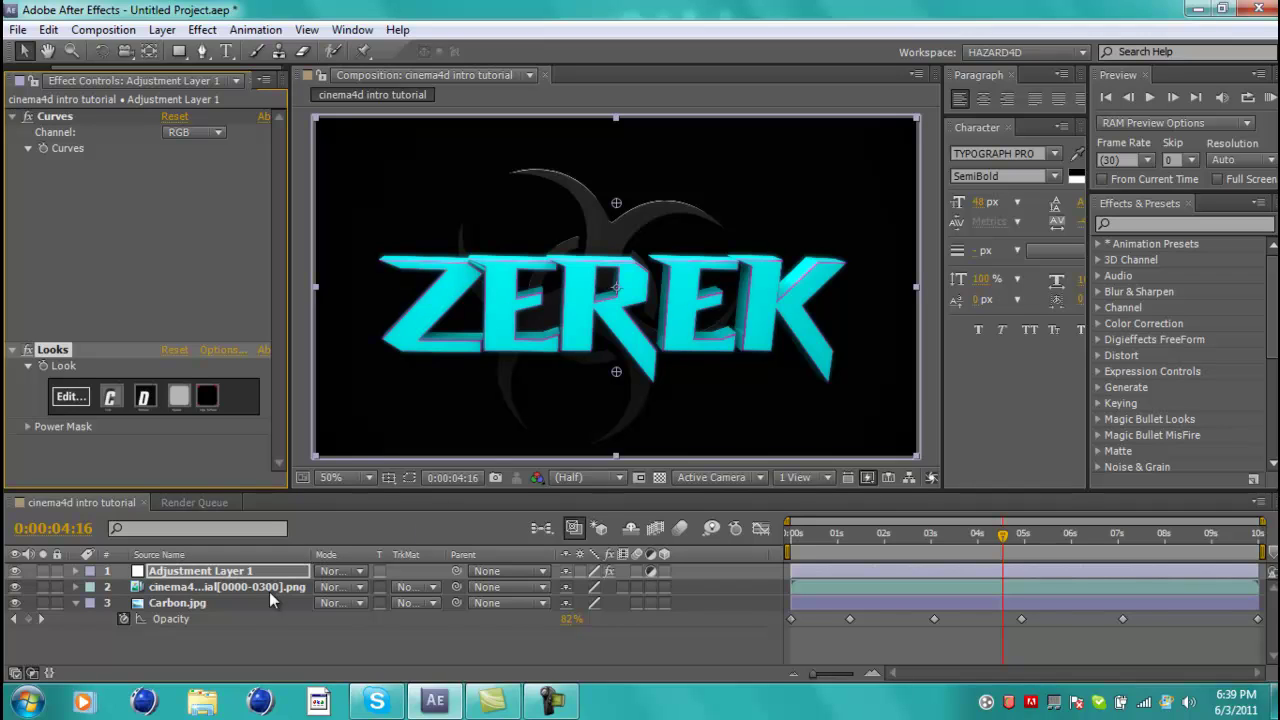
Step: Select the ZEREK PNG sequence layer and apply Trapcode Shine to it
{"action": "left_click", "coordinate": [203, 633]}
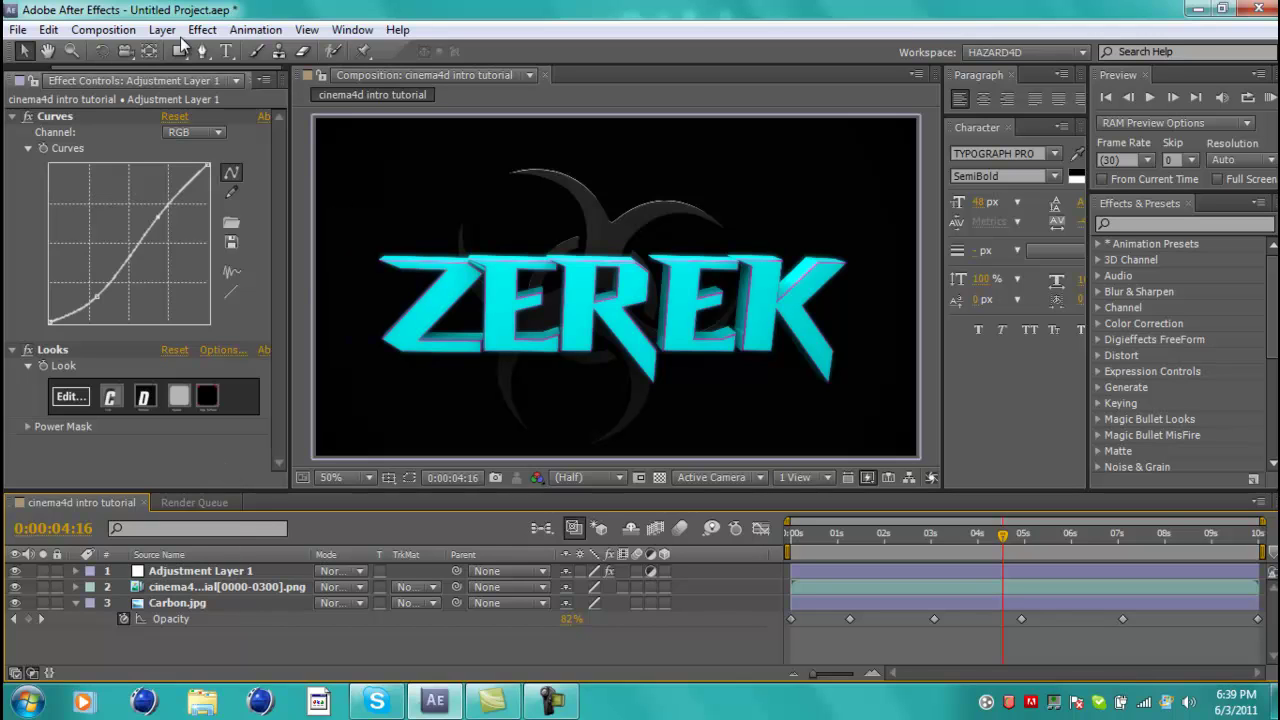
{"action": "left_click", "coordinate": [250, 588]}
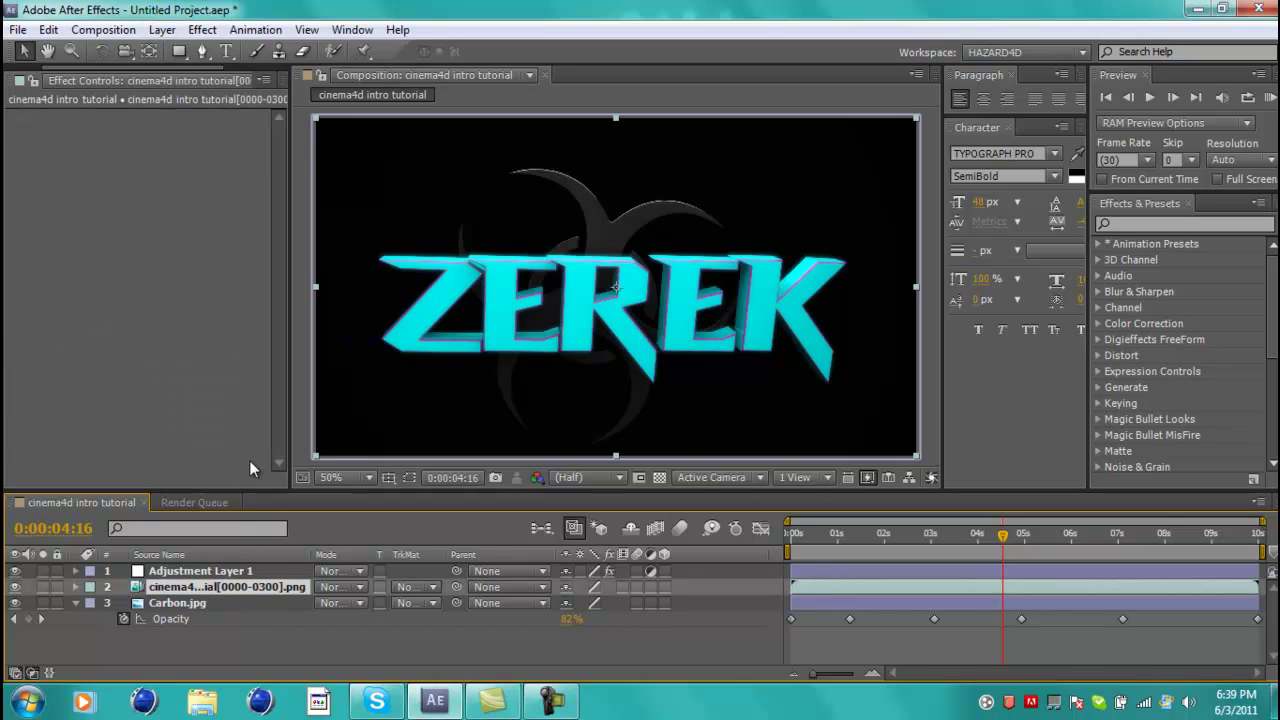
{"action": "left_click", "coordinate": [205, 30]}
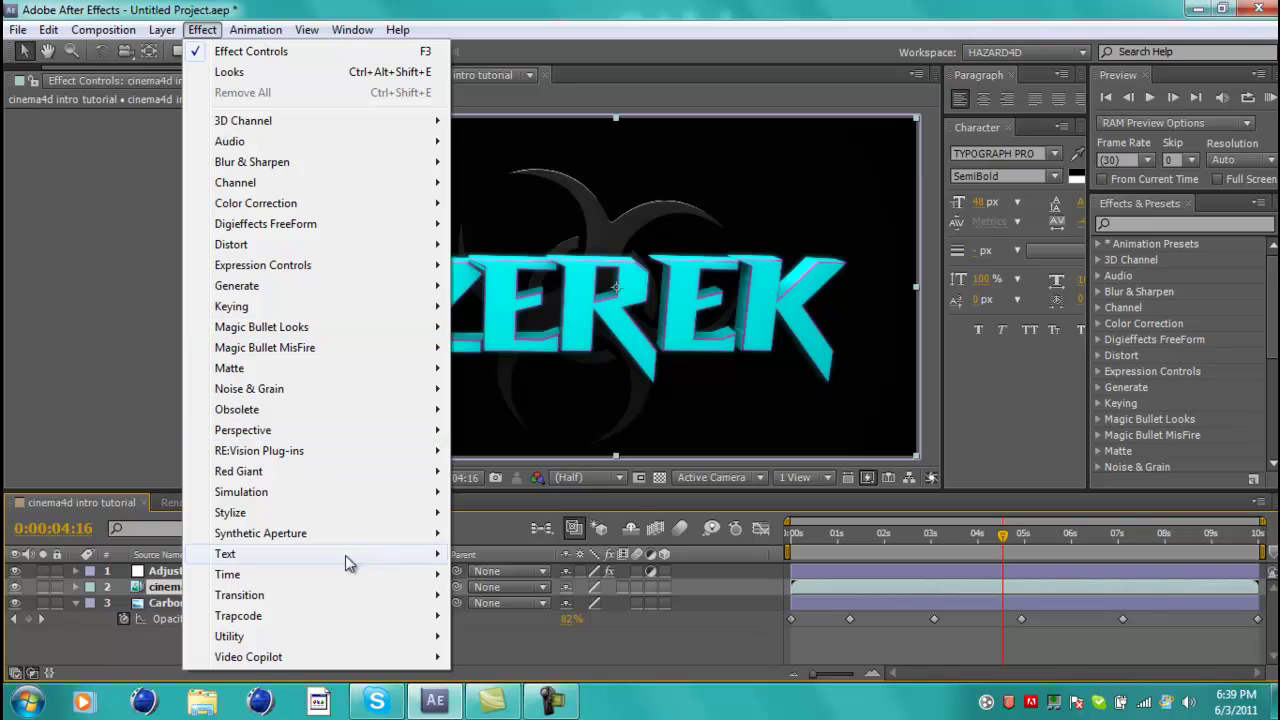
{"action": "mouse_move", "coordinate": [323, 614]}
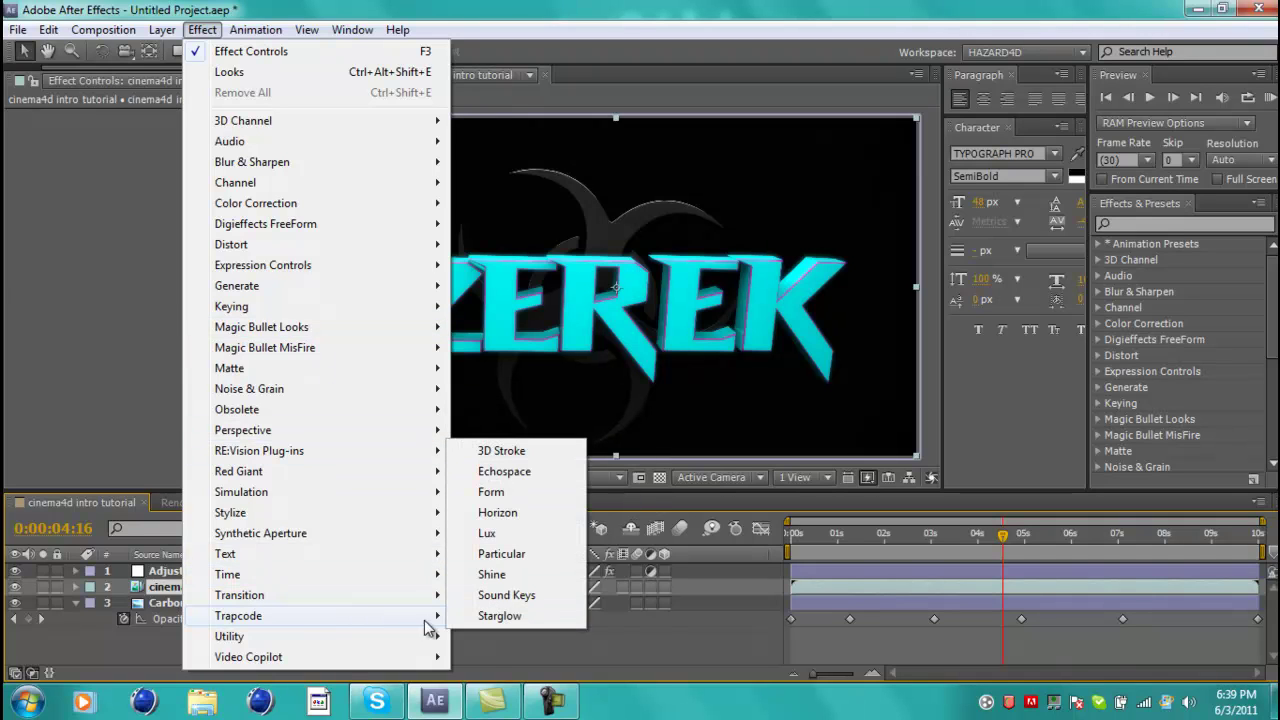
{"action": "left_click", "coordinate": [494, 575]}
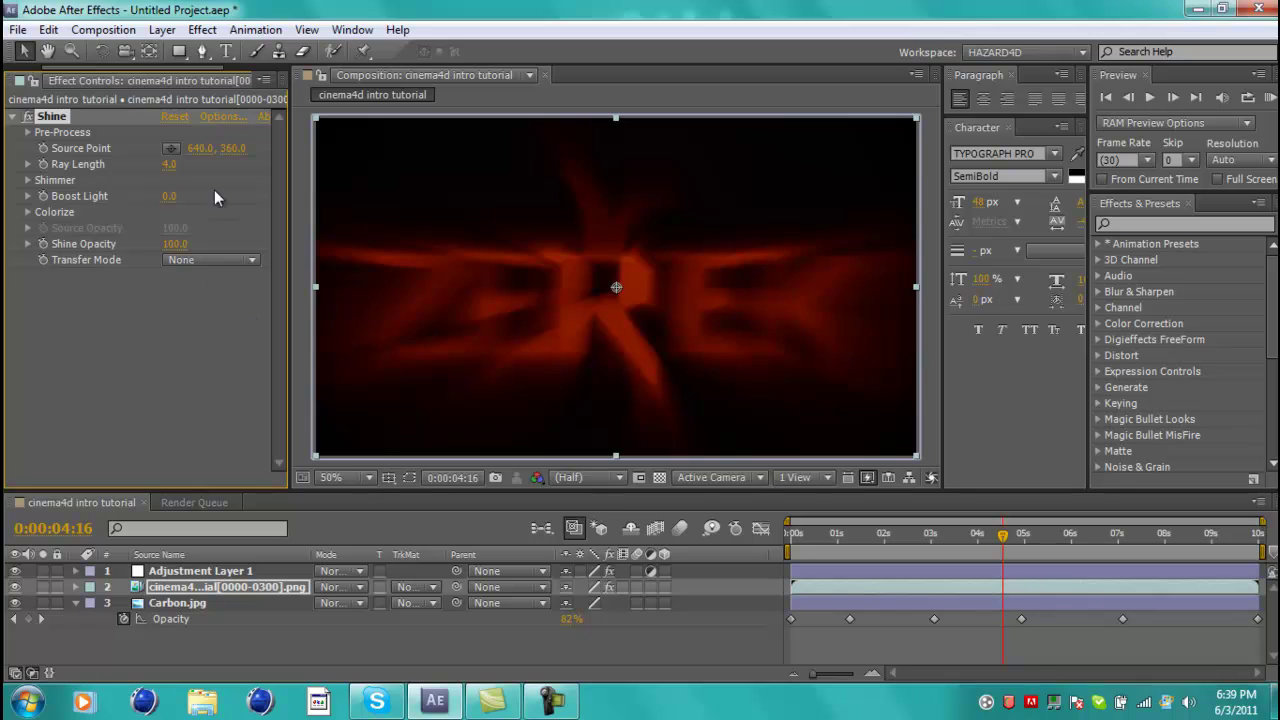
Step: Set Shine's Transfer Mode to Add, Shine Opacity 30 and Source Opacity 90
{"action": "left_click", "coordinate": [203, 262]}
{"action": "left_click", "coordinate": [204, 329]}
{"action": "left_click", "coordinate": [175, 244]}
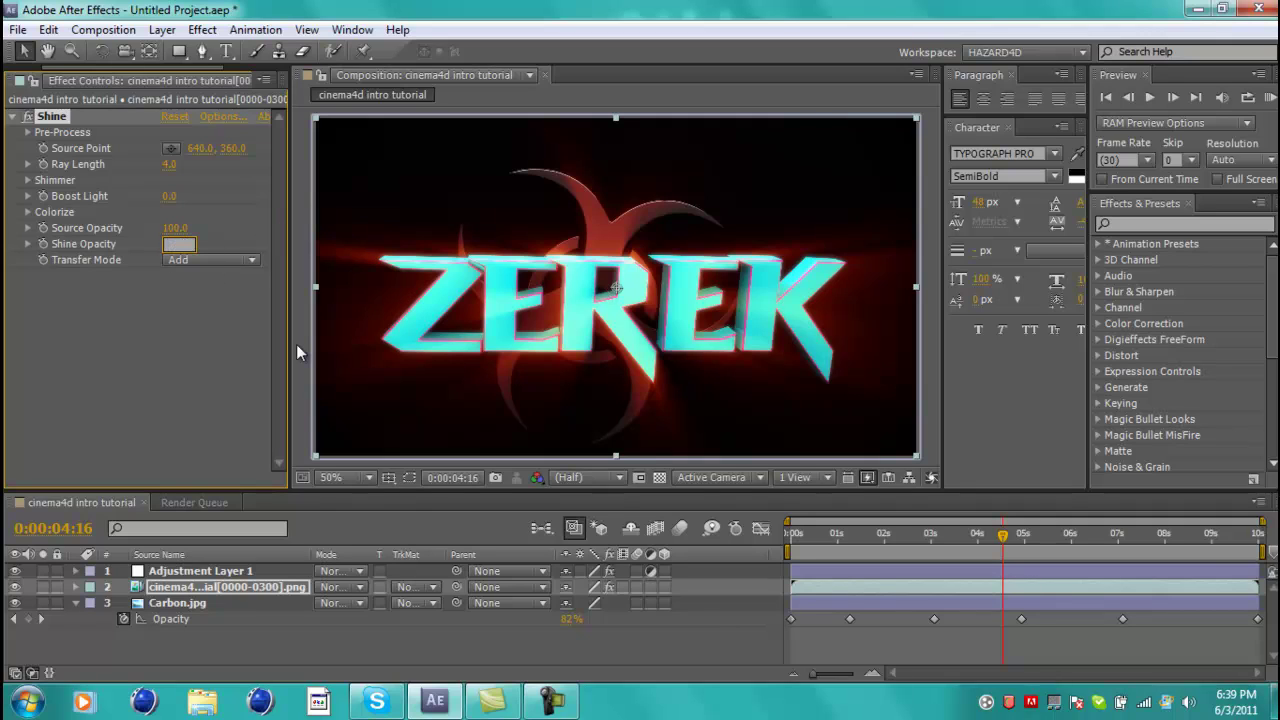
{"action": "type", "text": "30"}
{"action": "key", "text": "Return"}
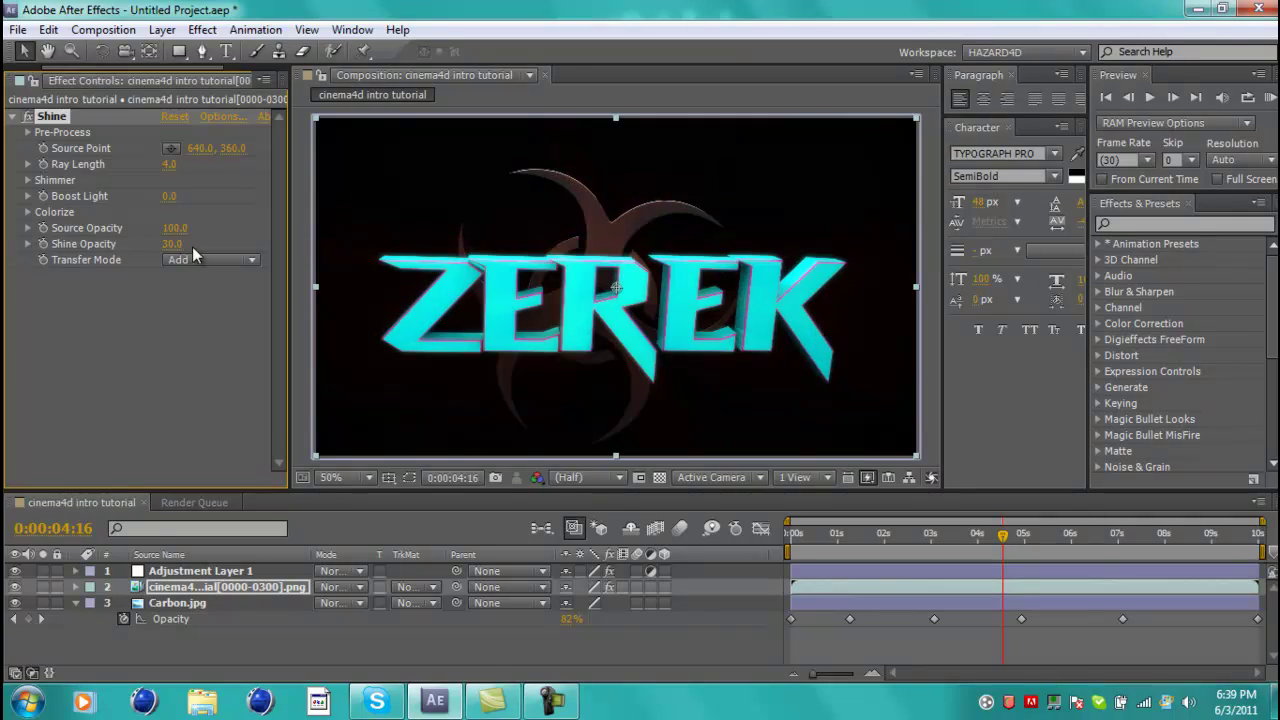
{"action": "left_click", "coordinate": [177, 228]}
{"action": "key", "text": "BackSpace"}
{"action": "type", "text": "90"}
{"action": "key", "text": "Return"}
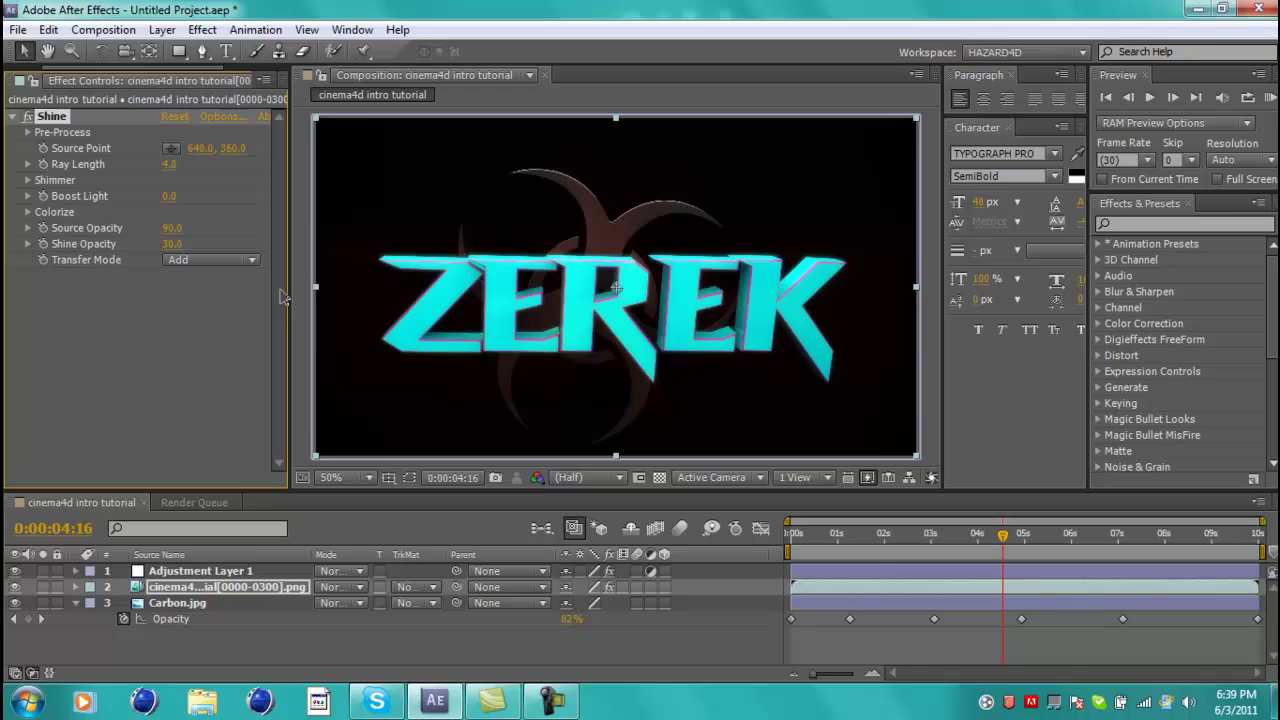
Step: Colour the Shine Colorize shadows and midtones cyan (00F0FF)
{"action": "left_click", "coordinate": [28, 212]}
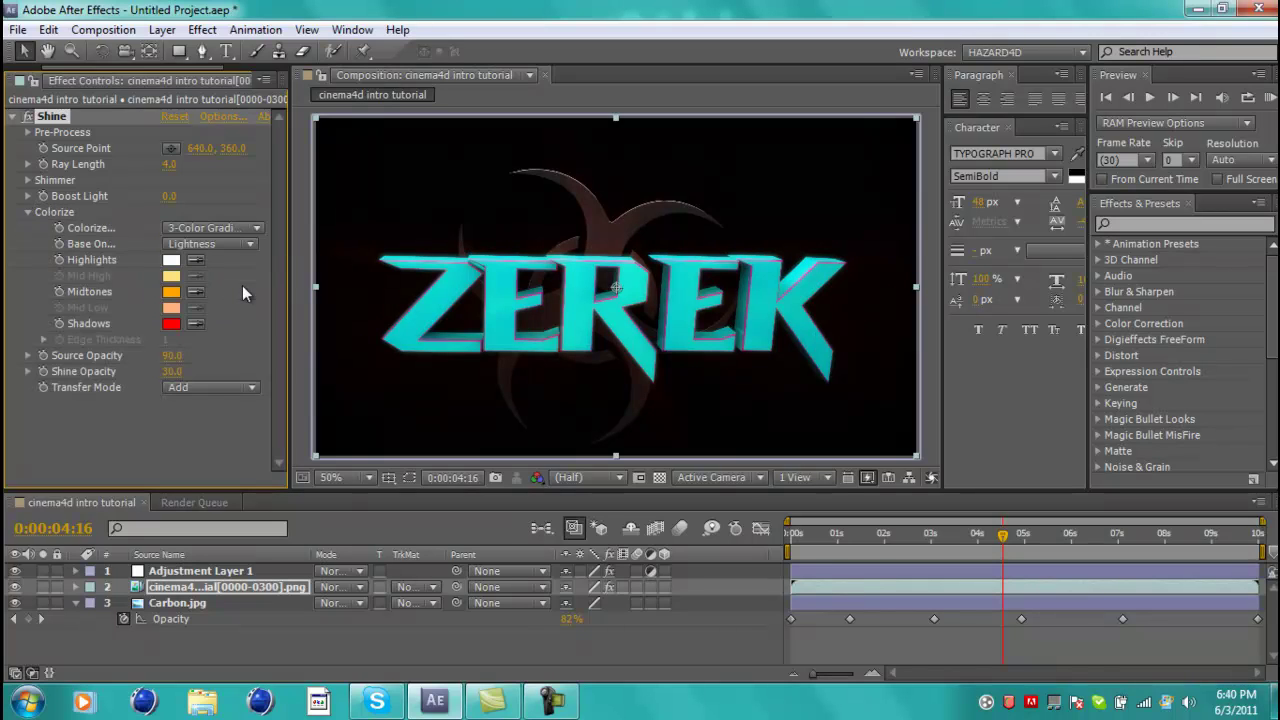
{"action": "left_click", "coordinate": [174, 327]}
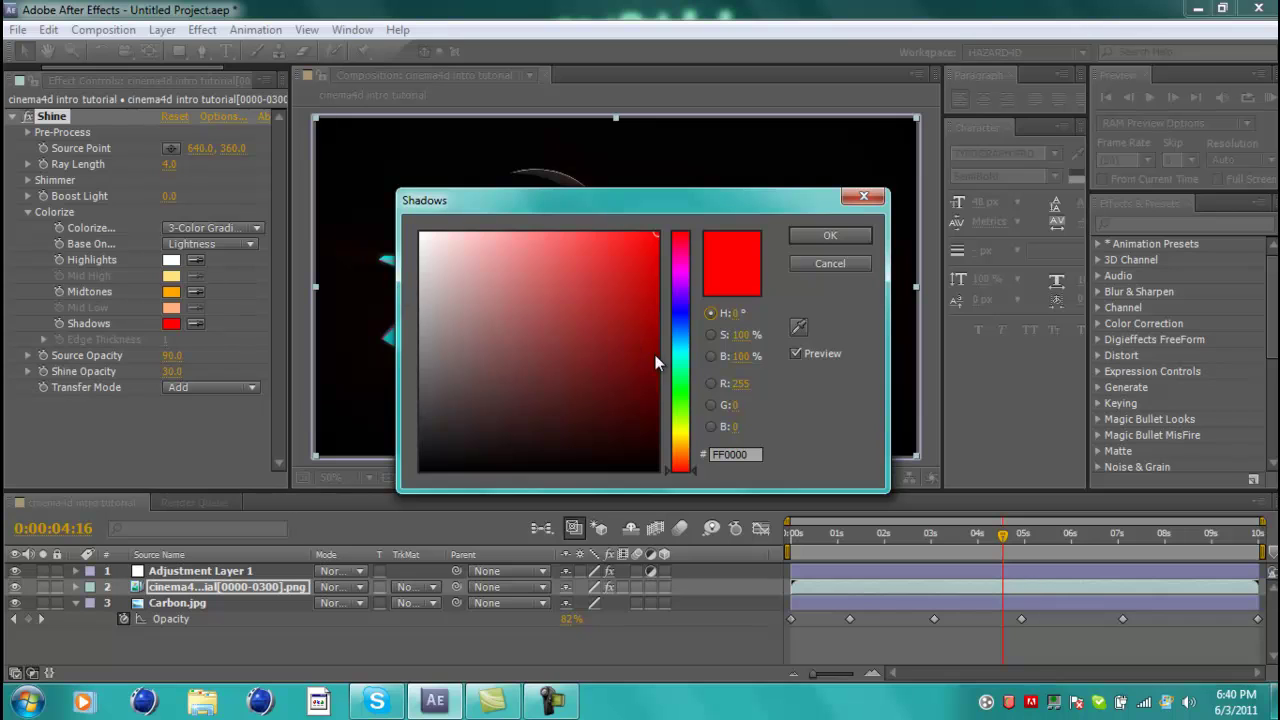
{"action": "left_click", "coordinate": [683, 361]}
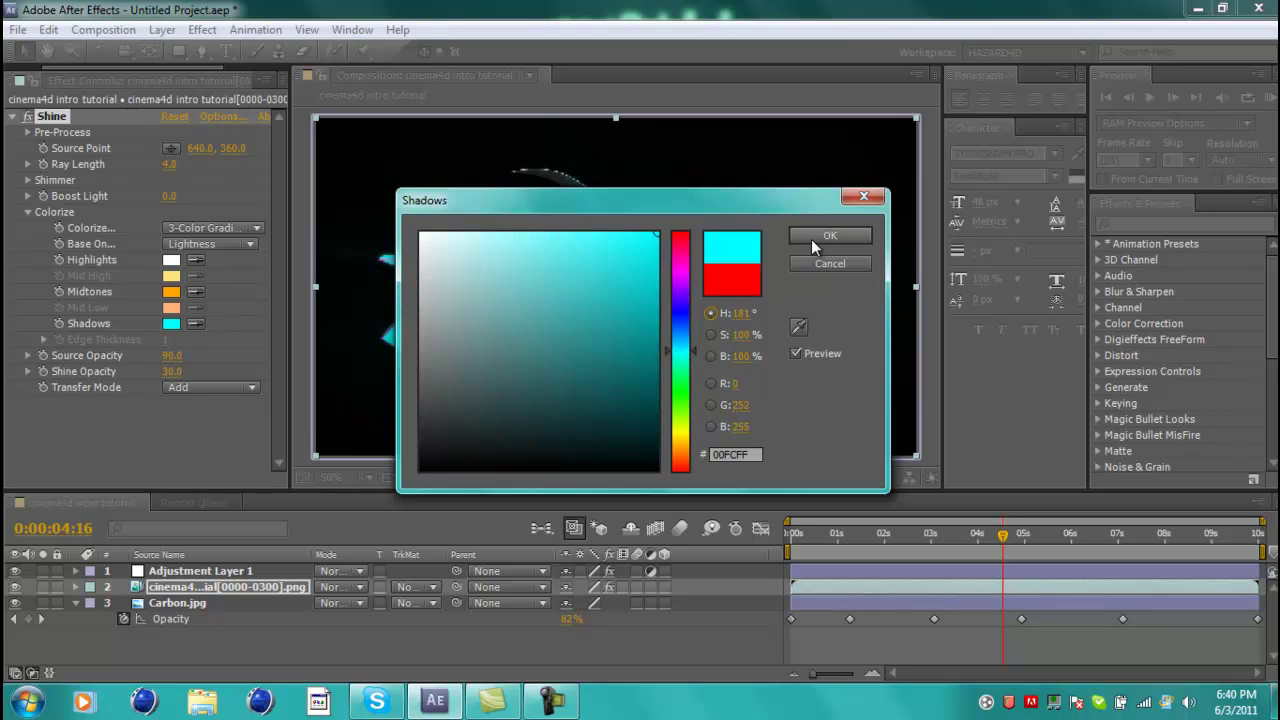
{"action": "left_click", "coordinate": [811, 239]}
{"action": "left_click", "coordinate": [172, 294]}
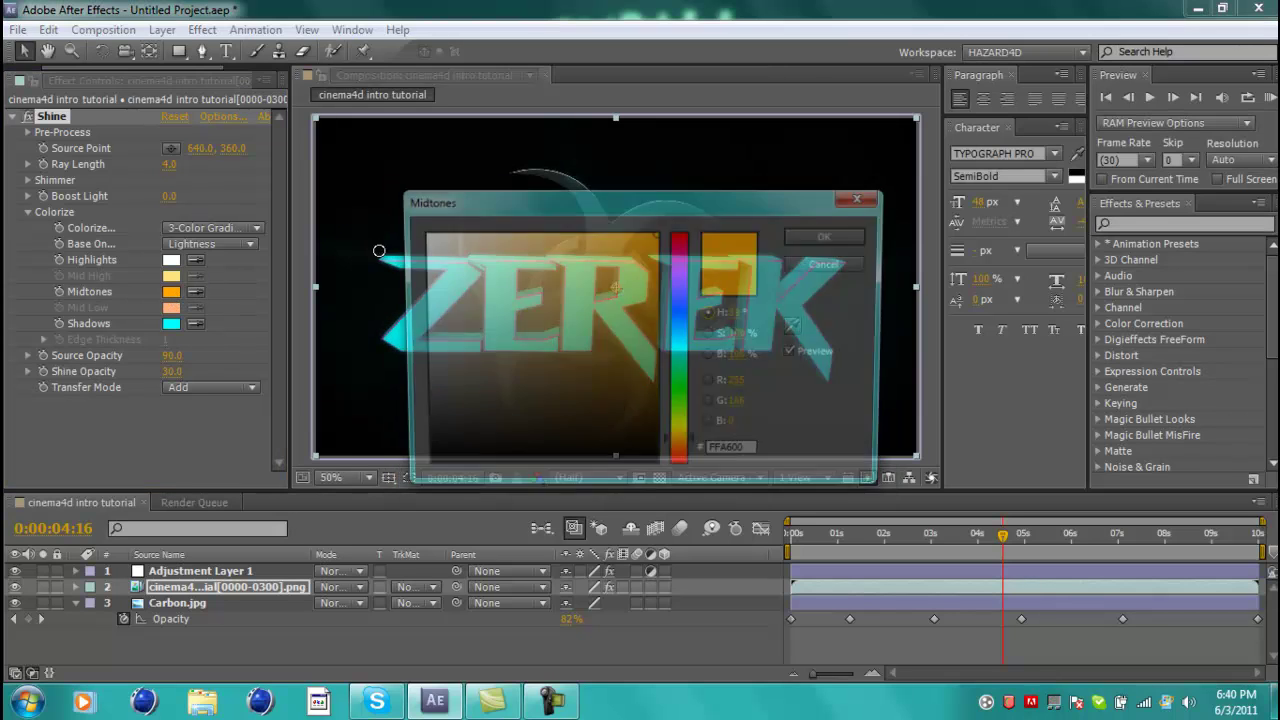
{"action": "left_click", "coordinate": [686, 356]}
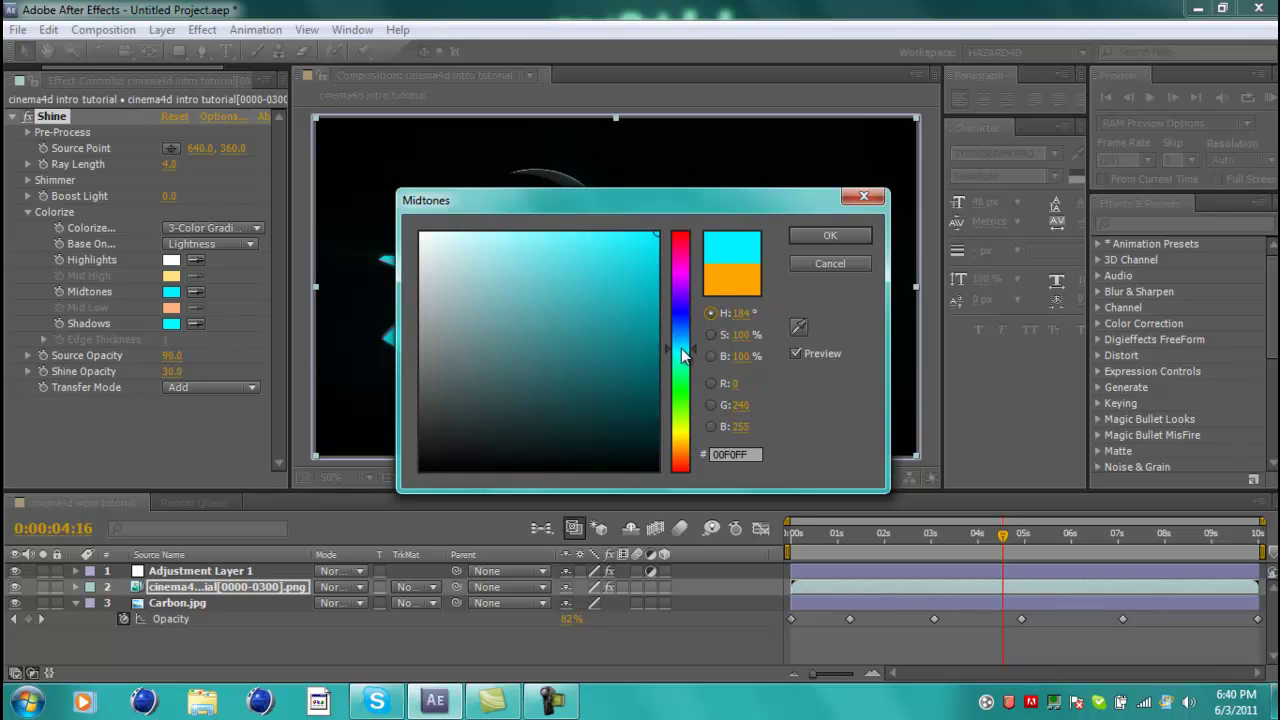
{"action": "left_click", "coordinate": [826, 237]}
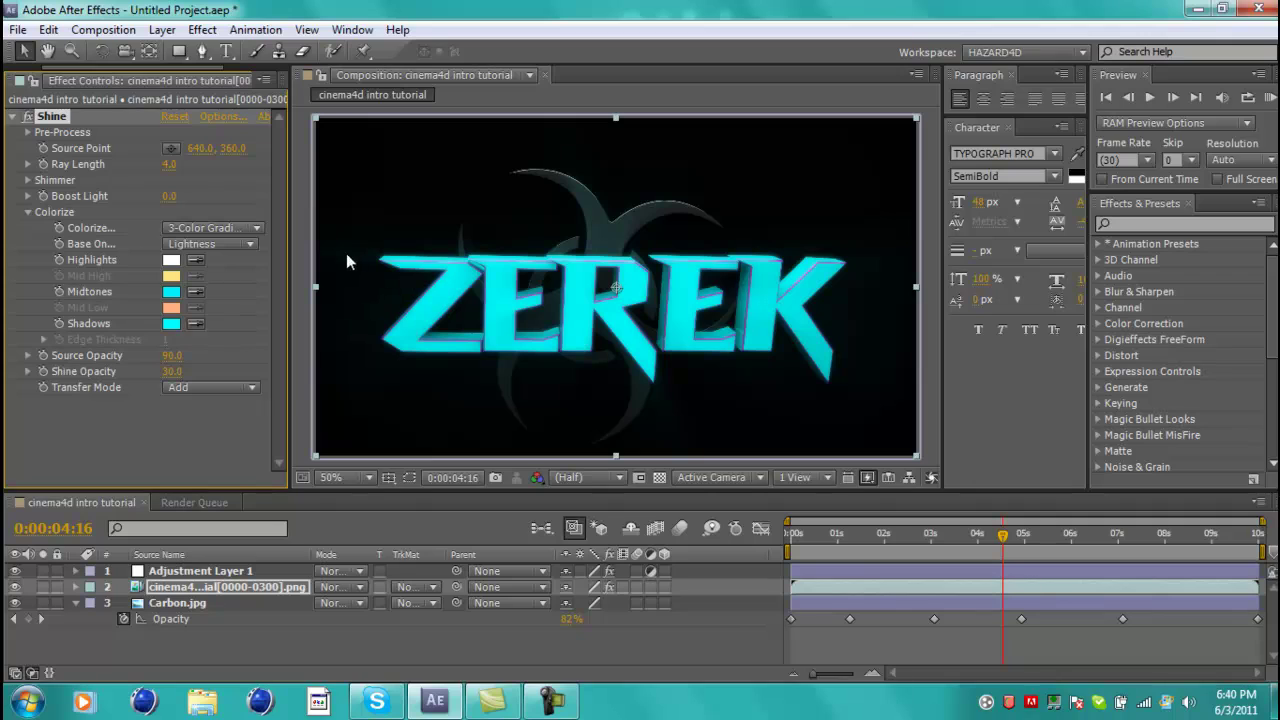
Step: Raise Shine Opacity to 35
{"action": "left_click", "coordinate": [172, 371]}
{"action": "type", "text": "3035"}
{"action": "key", "text": "Return"}
Step: Apply Starglow to the logo layer with its transfer mode set to Add
{"action": "left_click", "coordinate": [202, 29]}
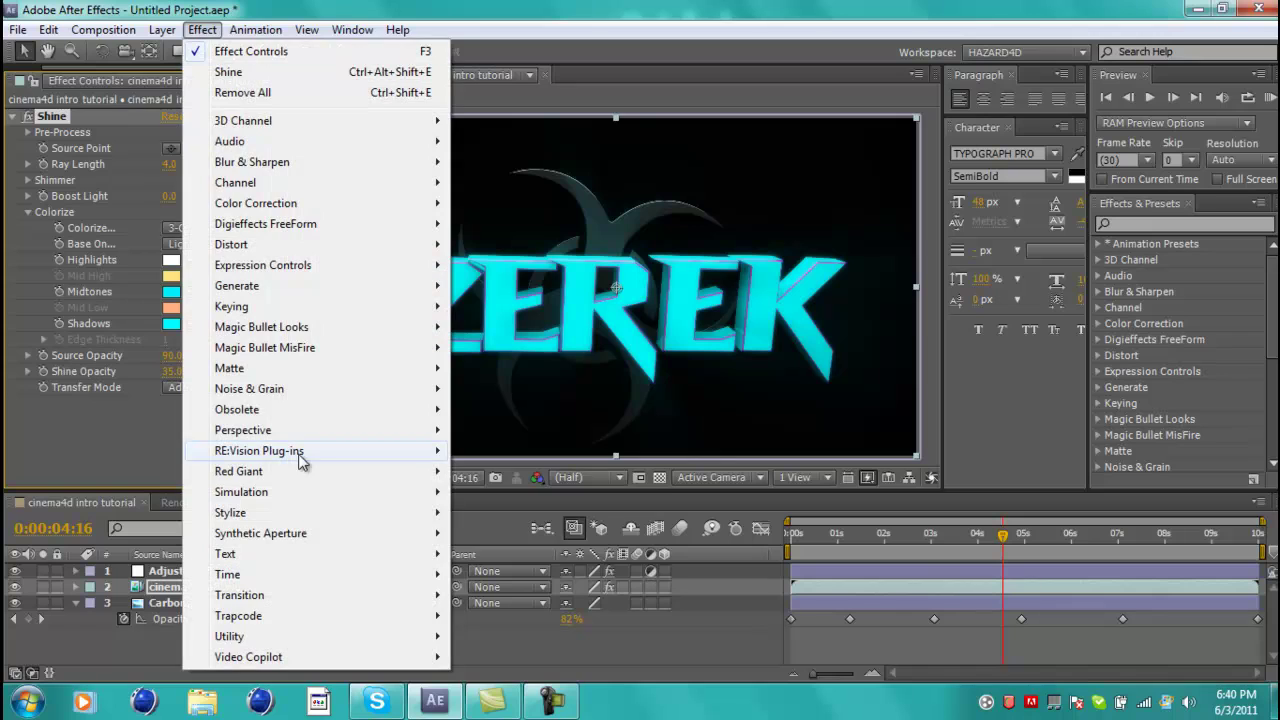
{"action": "mouse_move", "coordinate": [403, 616]}
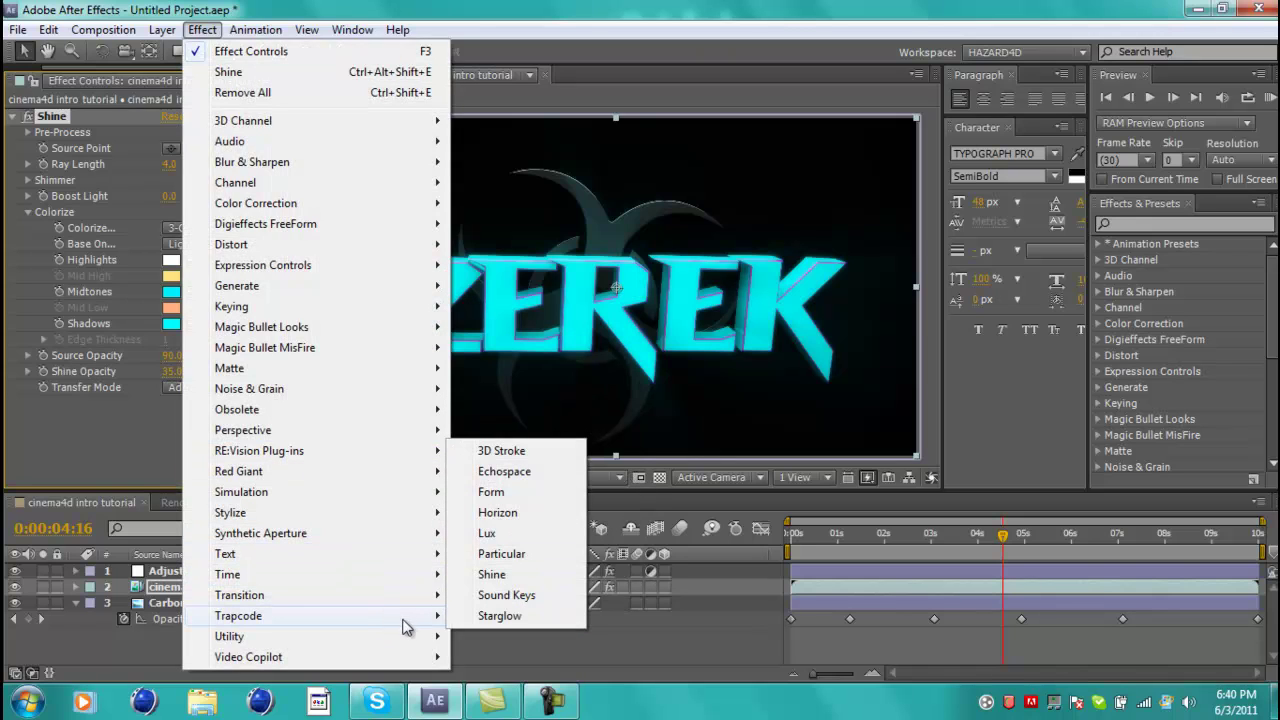
{"action": "left_click", "coordinate": [519, 616]}
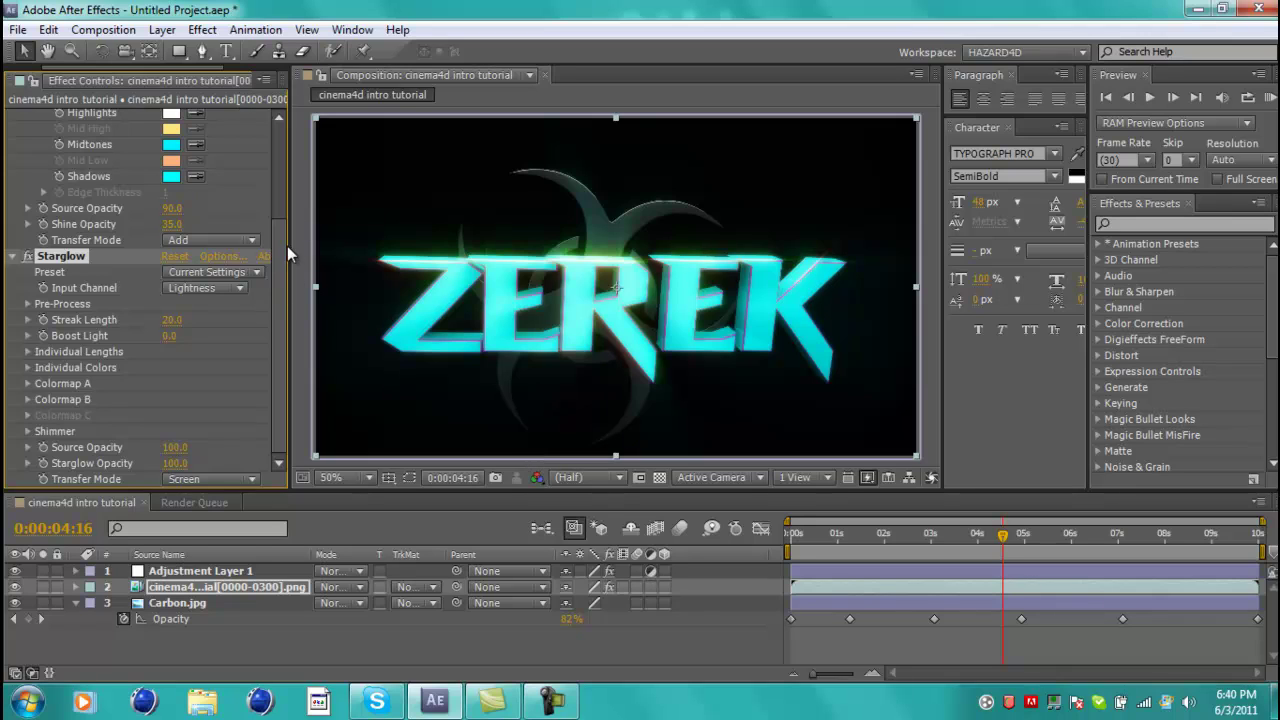
{"action": "left_click", "coordinate": [214, 474]}
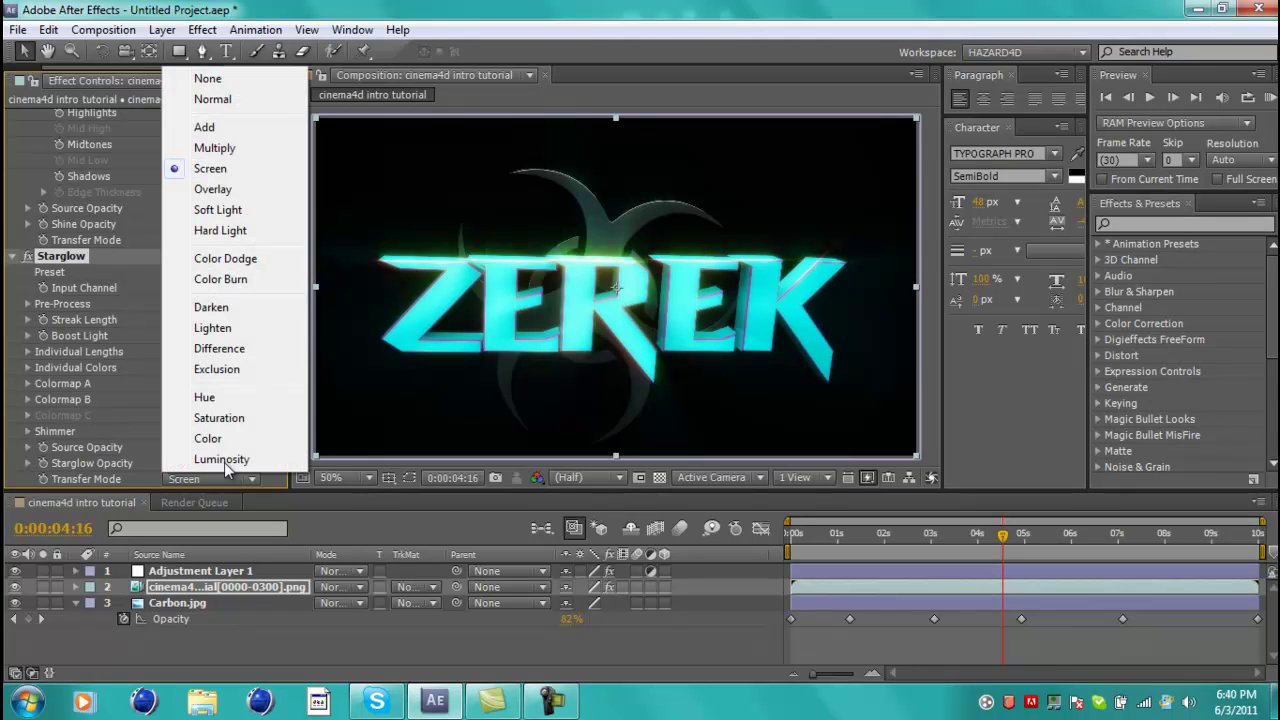
{"action": "left_click", "coordinate": [222, 128]}
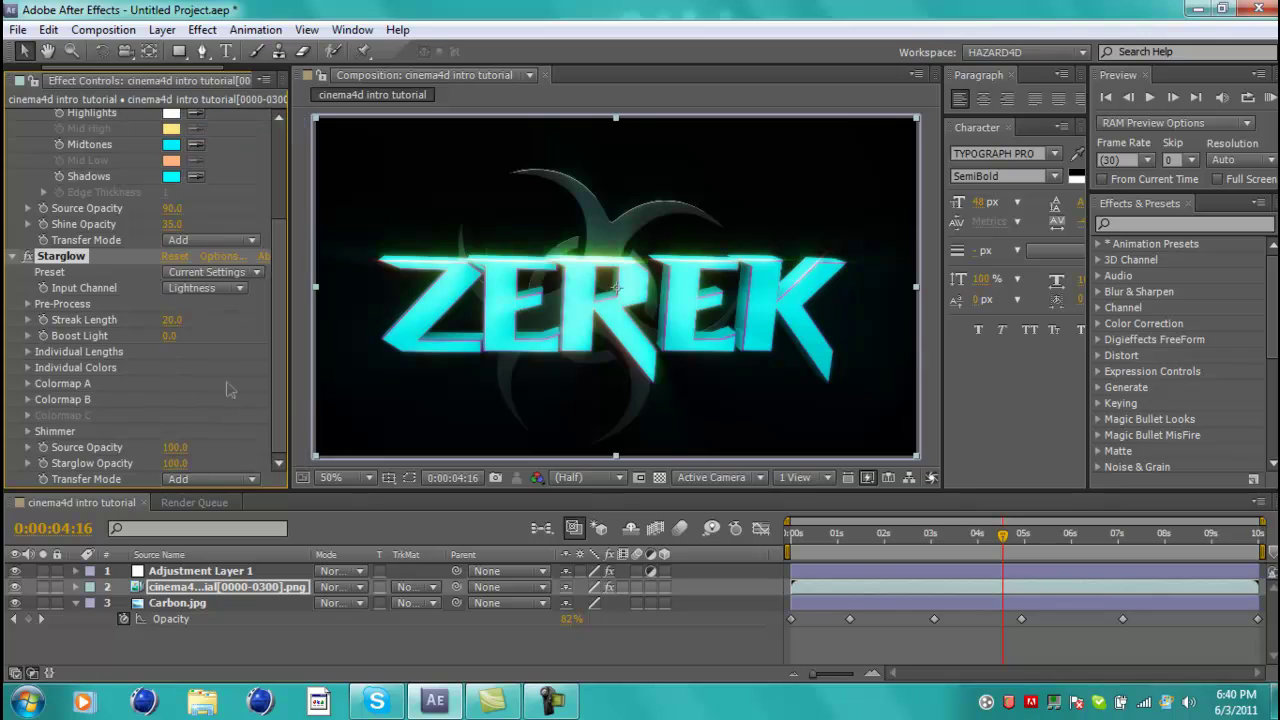
Step: Set Starglow Opacity to 35 and Source Opacity to 90
{"action": "left_click", "coordinate": [175, 463]}
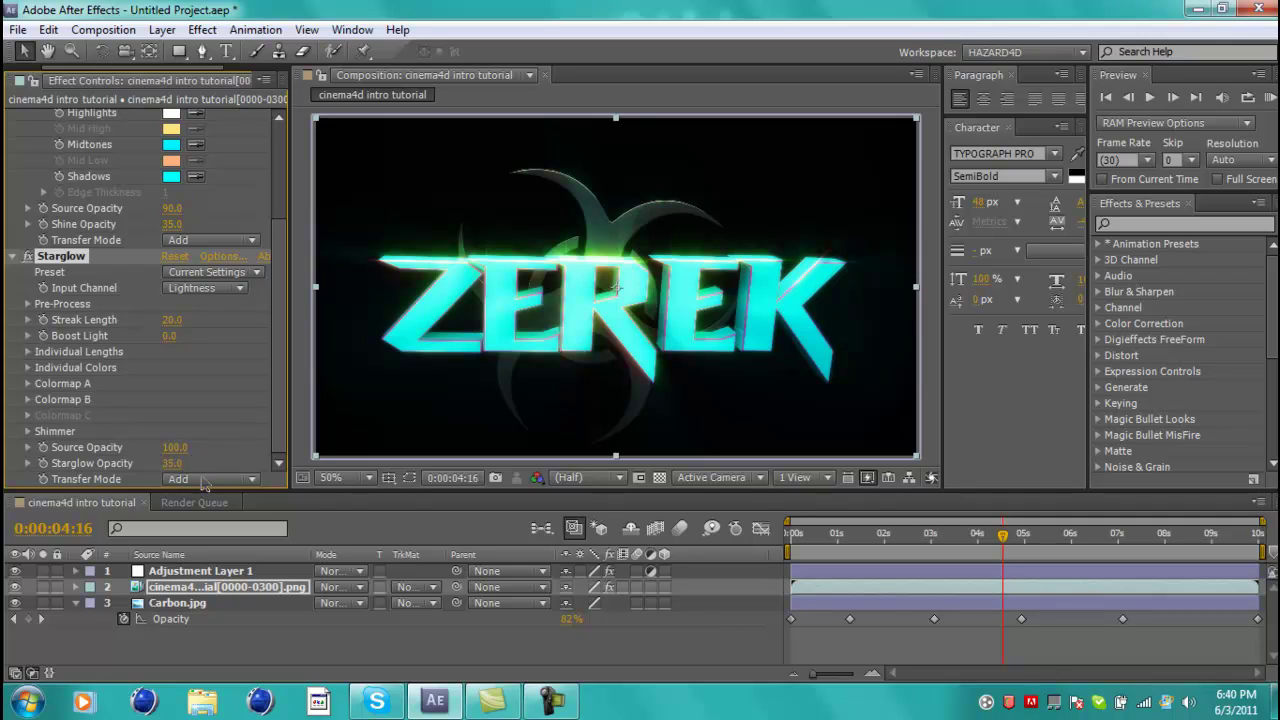
{"action": "key", "text": "Return"}
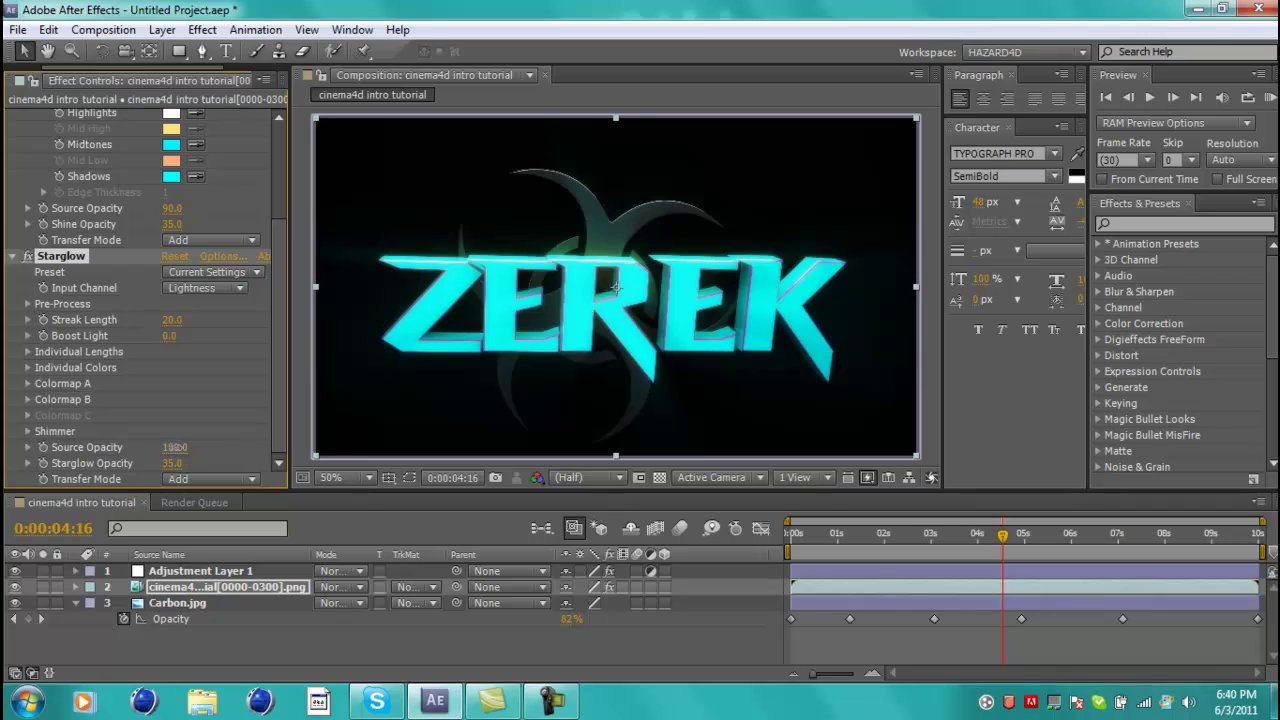
{"action": "left_click", "coordinate": [175, 448]}
{"action": "type", "text": "90"}
{"action": "key", "text": "Return"}
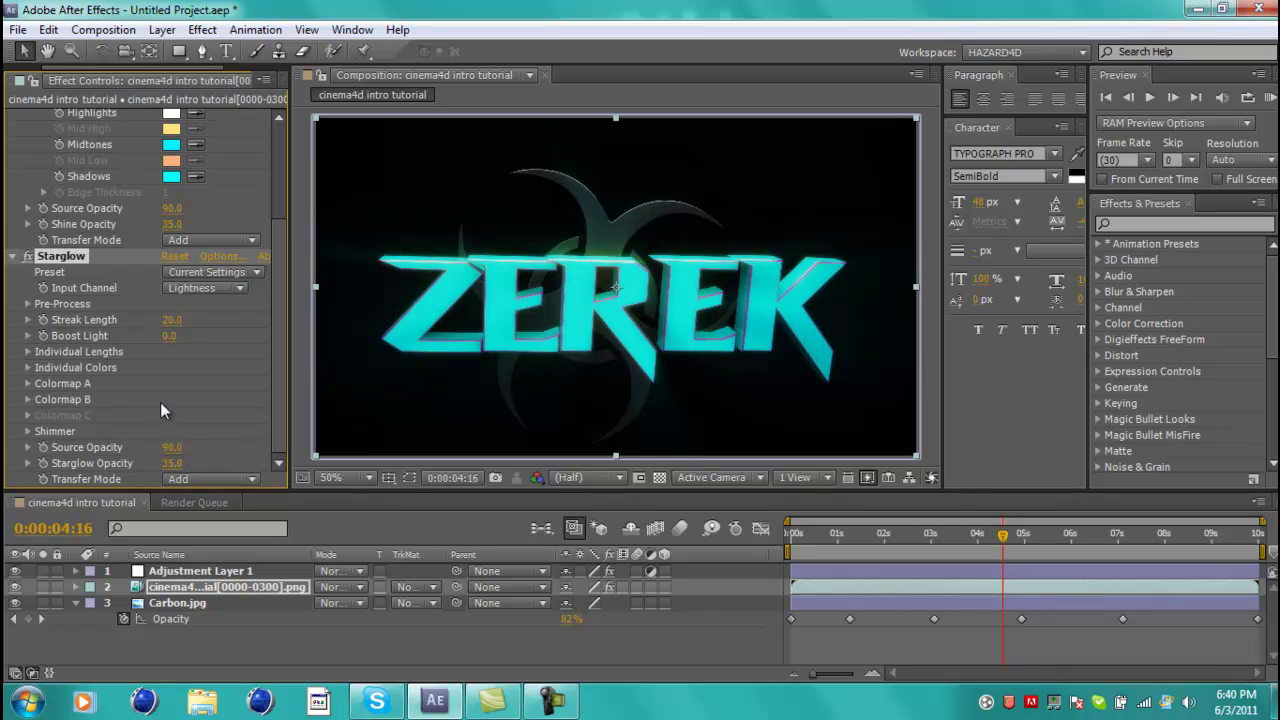
Step: Turn Starglow's Colormap A shadows and midtones cyan
{"action": "left_click", "coordinate": [28, 385]}
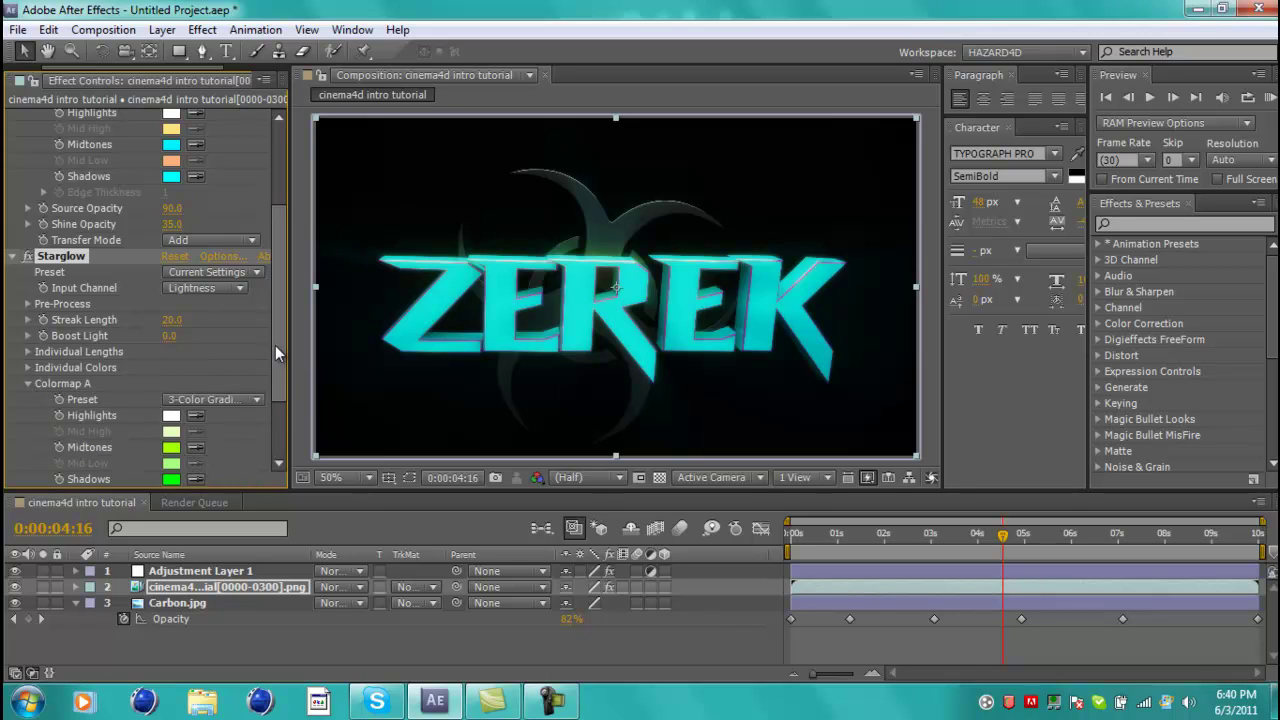
{"action": "left_click_drag", "start_coordinate": [275, 345], "coordinate": [275, 400]}
{"action": "left_click", "coordinate": [173, 387]}
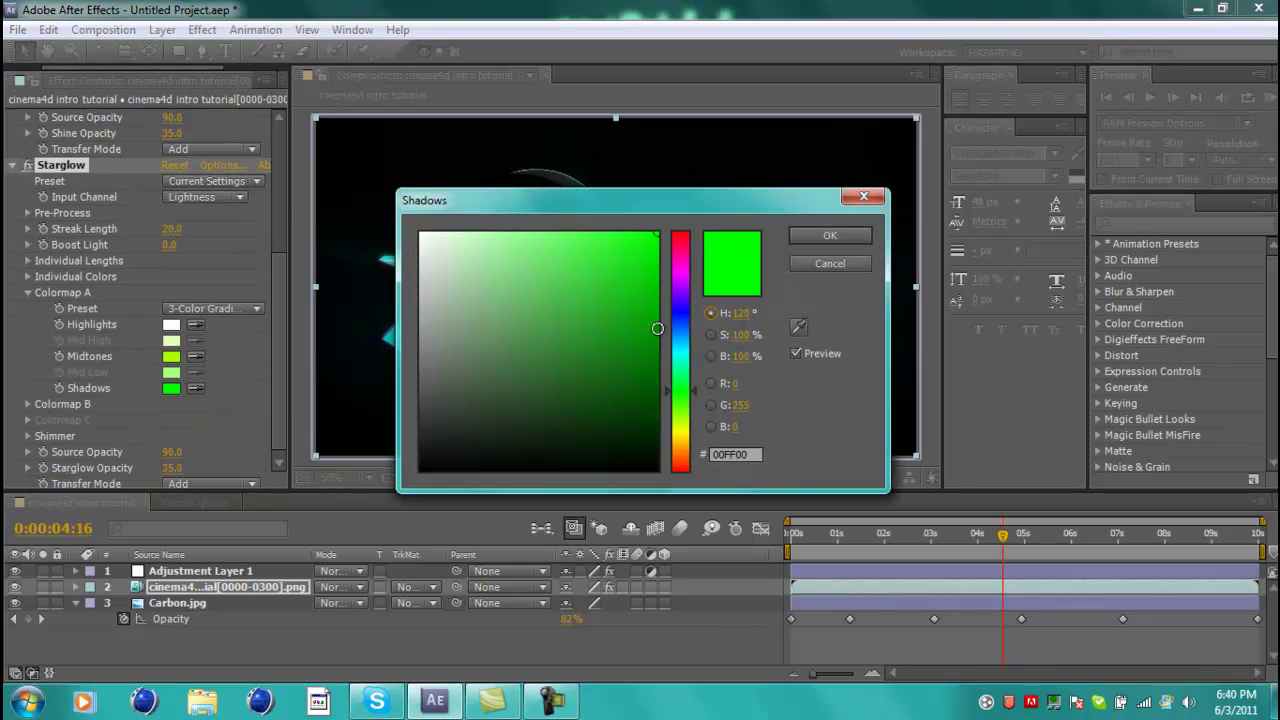
{"action": "left_click", "coordinate": [680, 357]}
{"action": "left_click", "coordinate": [807, 240]}
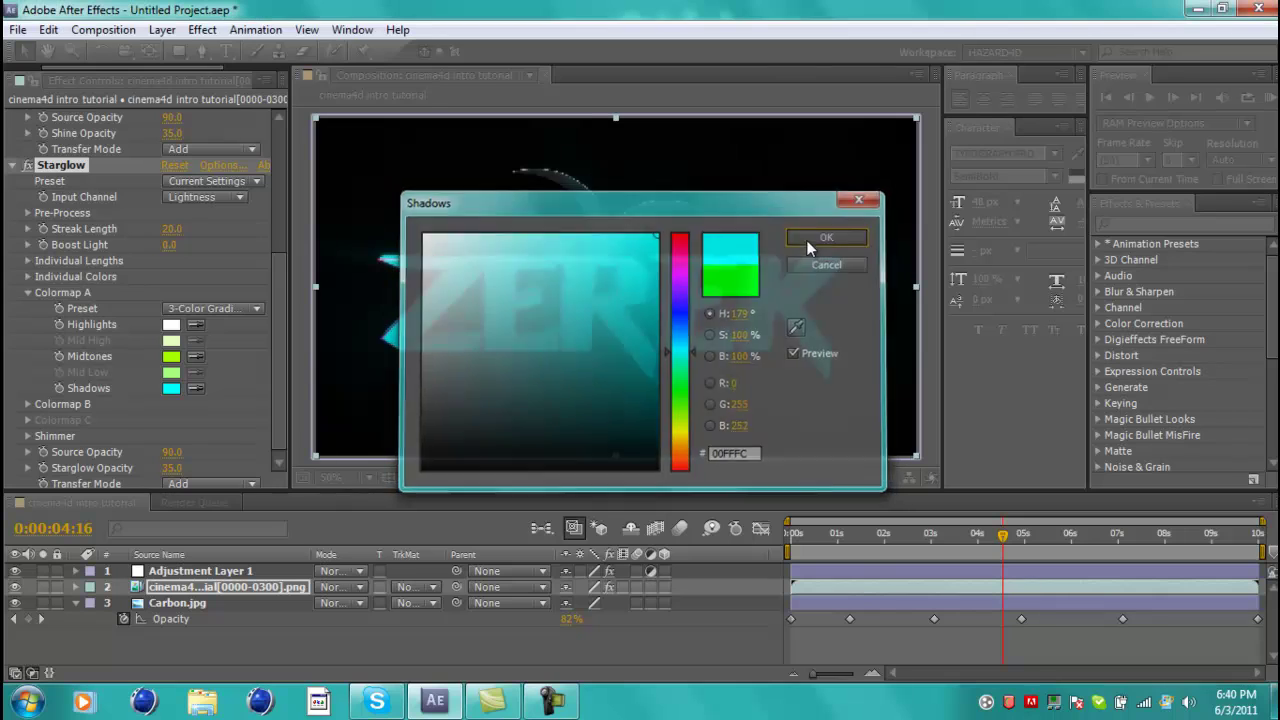
{"action": "left_click", "coordinate": [172, 357]}
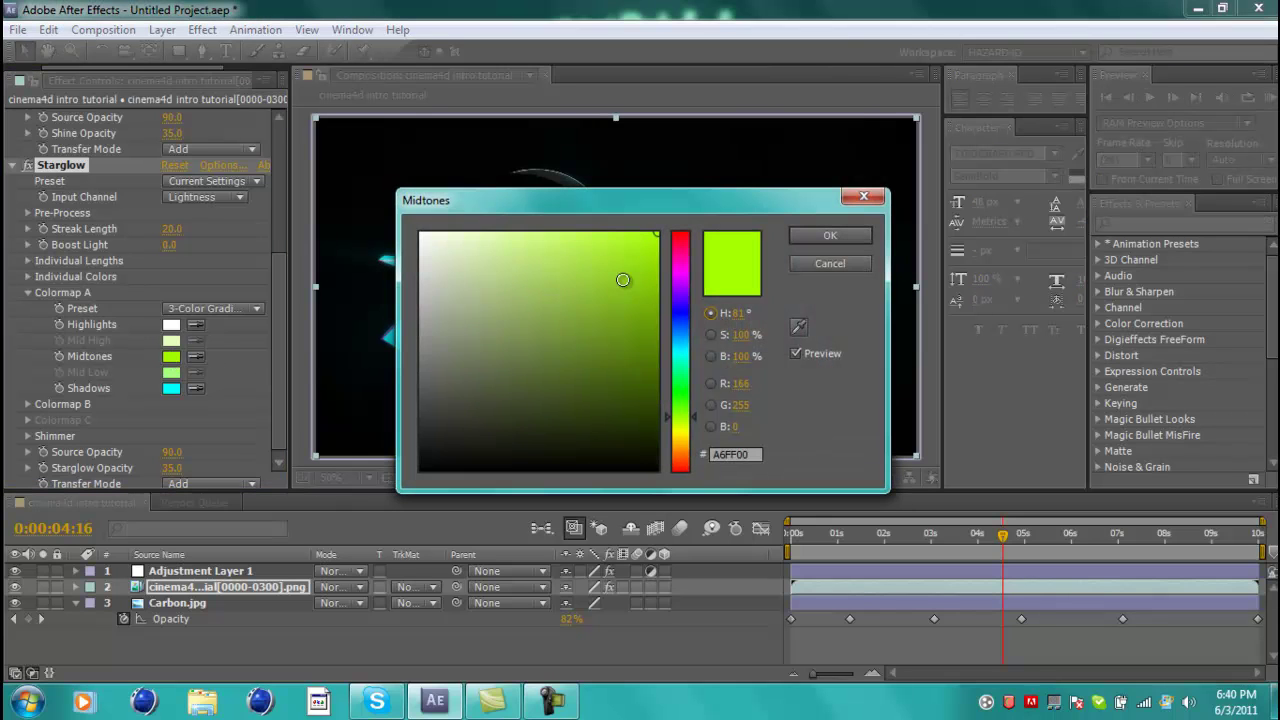
{"action": "left_click", "coordinate": [683, 392]}
{"action": "left_click", "coordinate": [685, 357]}
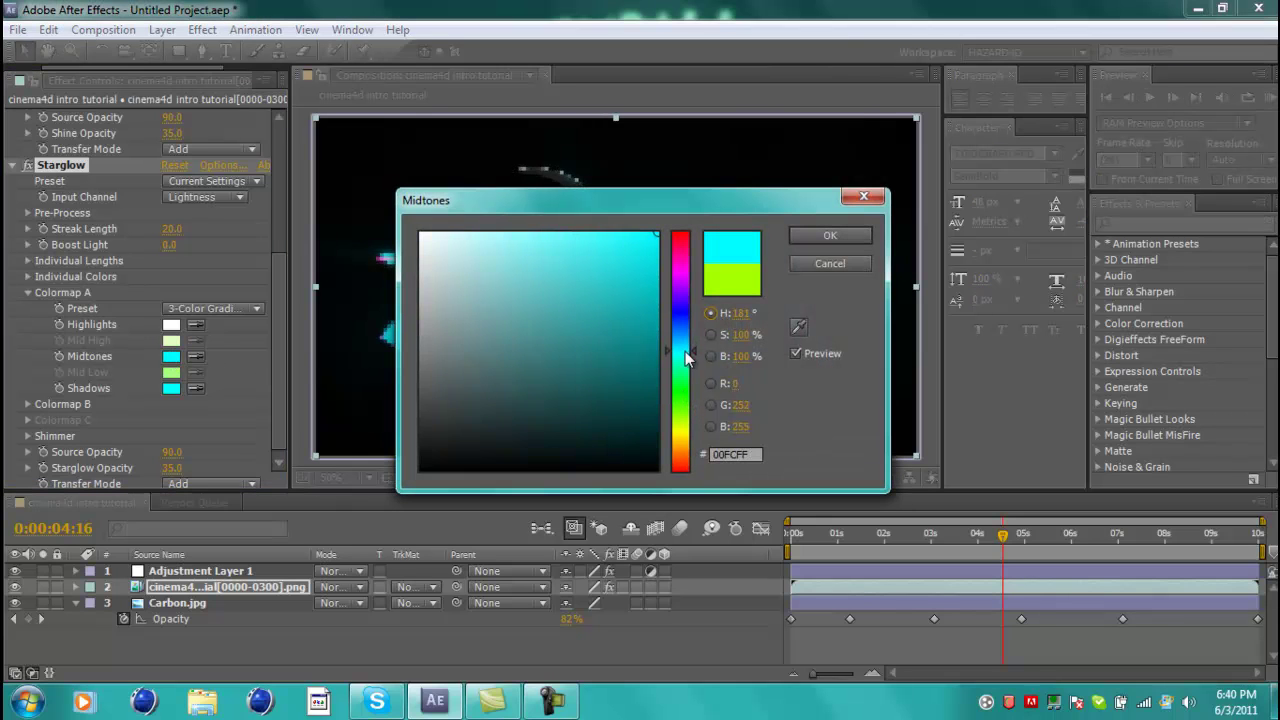
{"action": "left_click", "coordinate": [830, 240]}
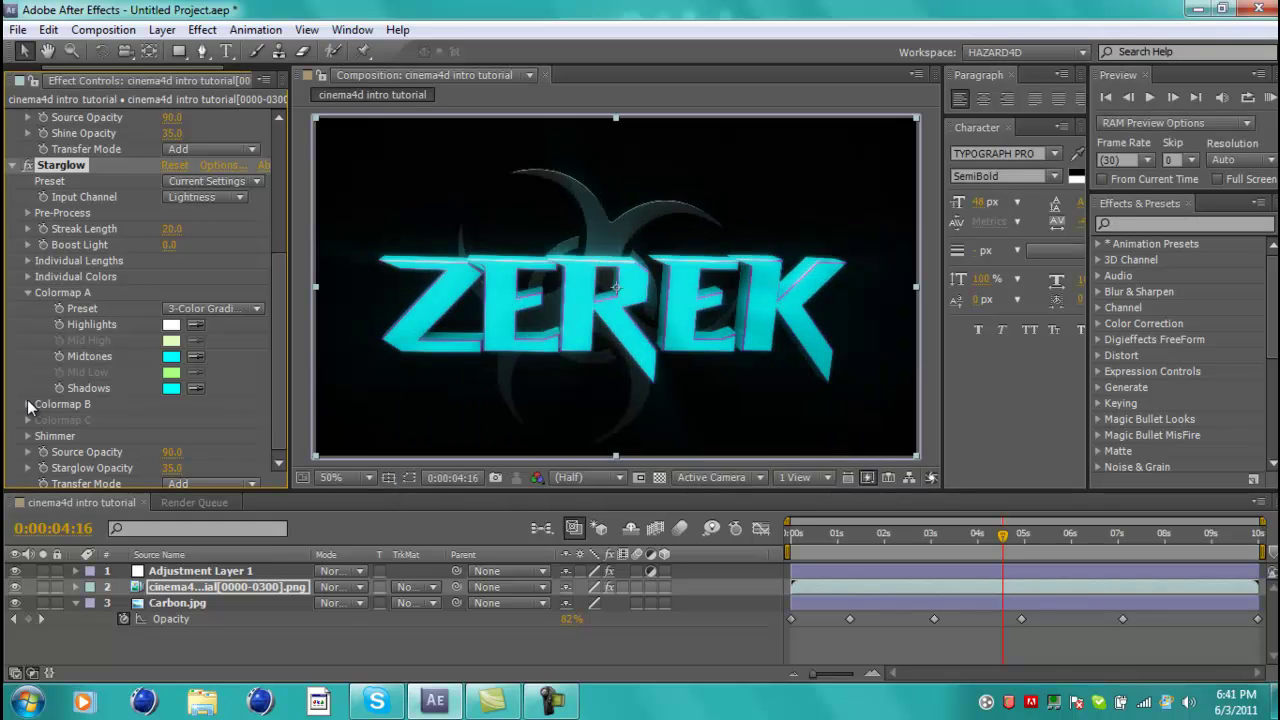
Step: Turn Colormap B's red shadows and orange midtones cyan, preview the glow, and collapse Starglow
{"action": "left_click", "coordinate": [27, 404]}
{"action": "left_click_drag", "start_coordinate": [273, 358], "coordinate": [272, 414]}
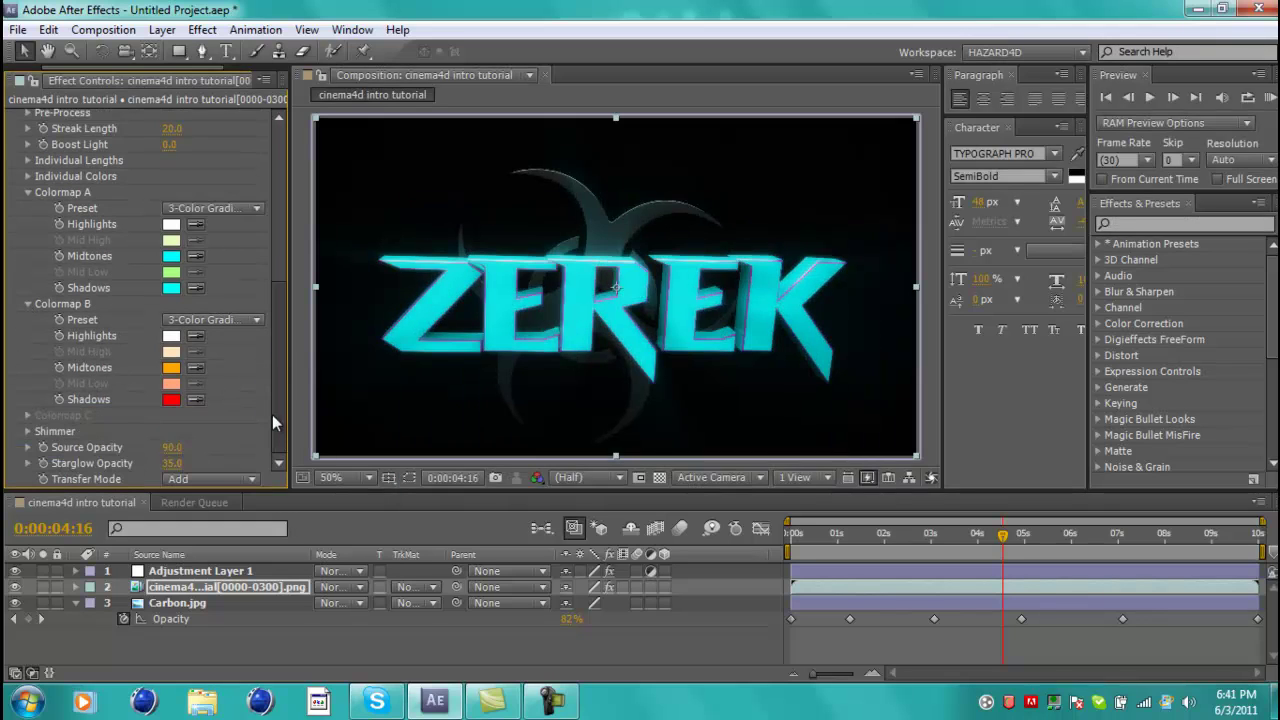
{"action": "left_click", "coordinate": [171, 399]}
{"action": "left_click_drag", "start_coordinate": [680, 372], "coordinate": [680, 352]}
{"action": "left_click", "coordinate": [831, 234]}
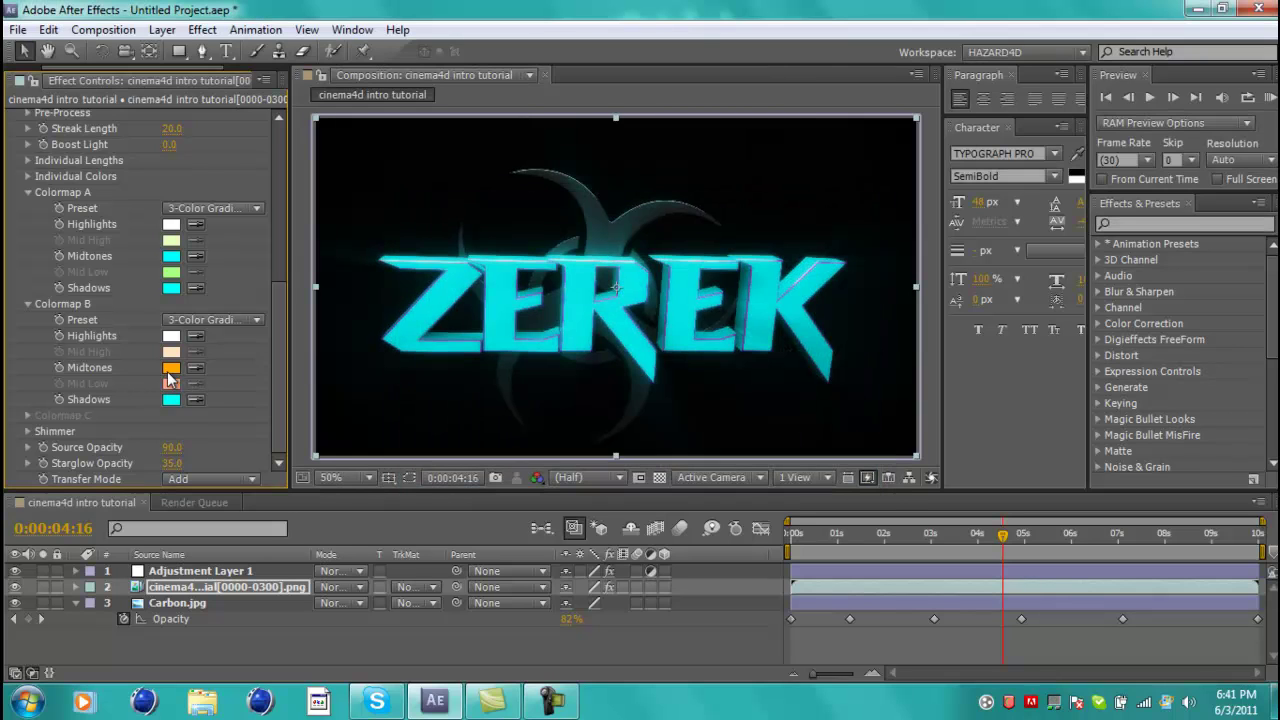
{"action": "left_click", "coordinate": [171, 367]}
{"action": "left_click_drag", "start_coordinate": [678, 372], "coordinate": [680, 353]}
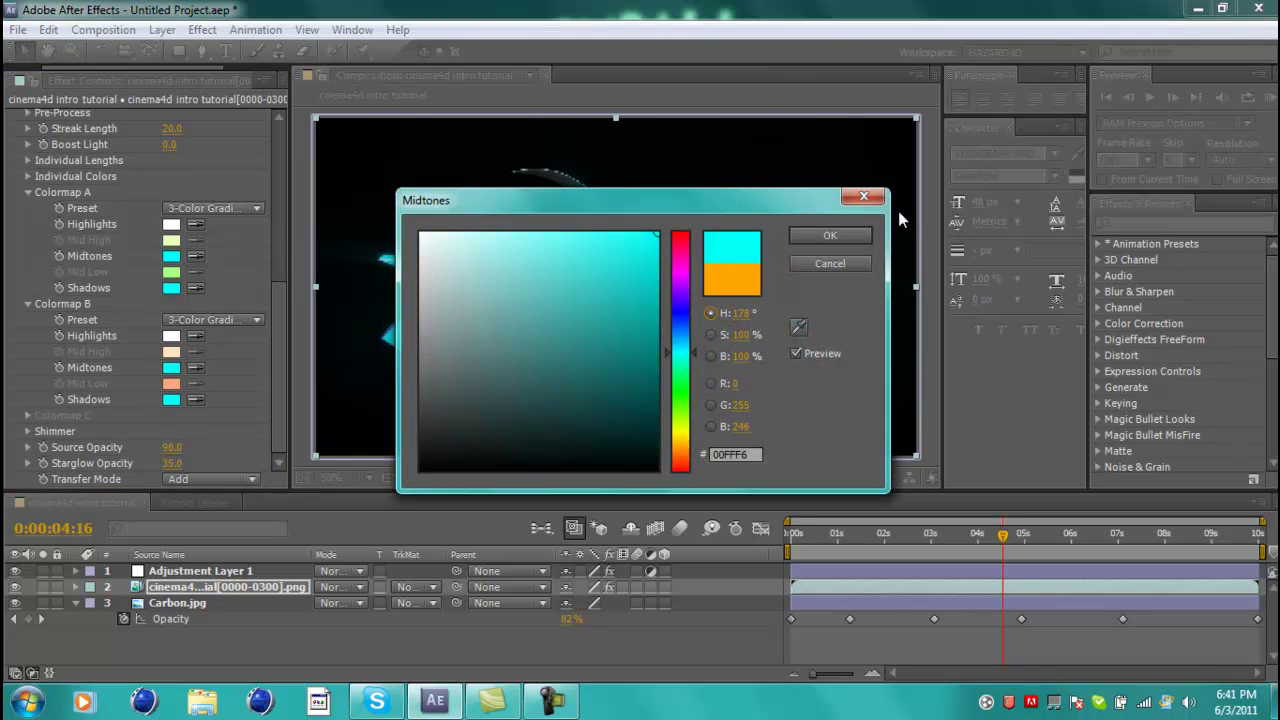
{"action": "left_click", "coordinate": [830, 235]}
{"action": "scroll", "coordinate": [277, 335], "scroll_direction": "up", "scroll_amount": 6}
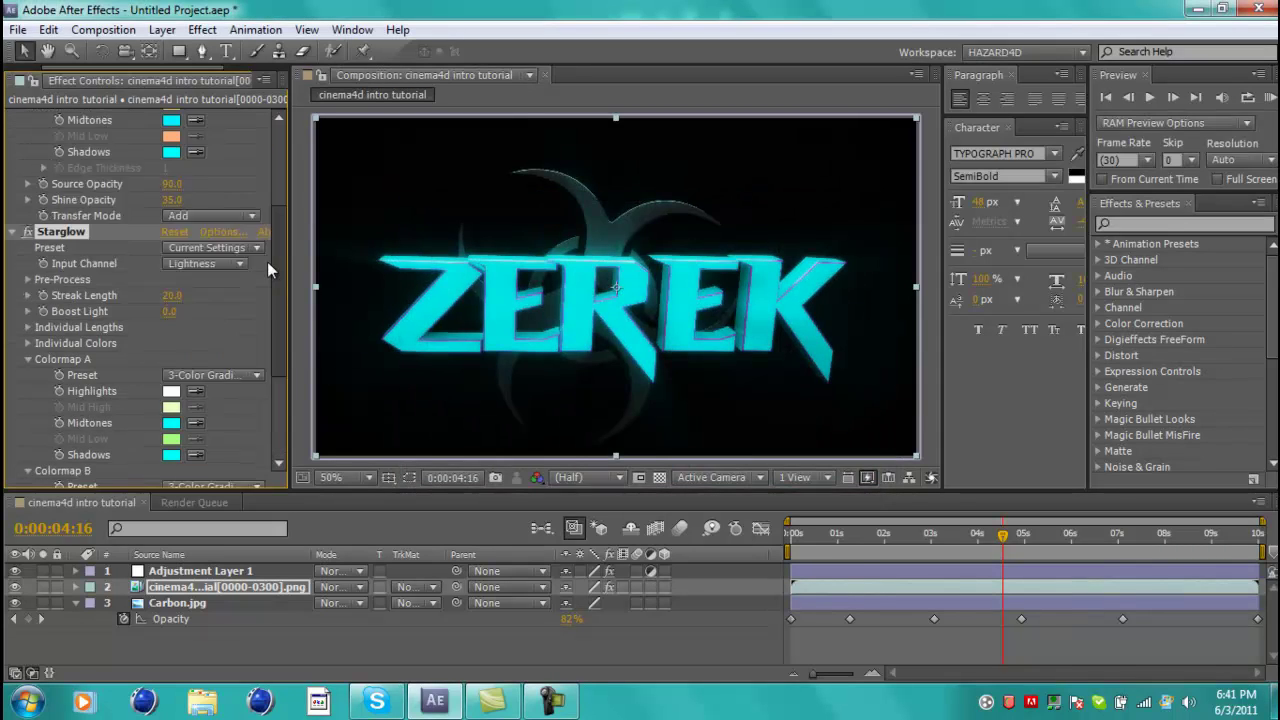
{"action": "left_click_drag", "start_coordinate": [830, 553], "coordinate": [1046, 538]}
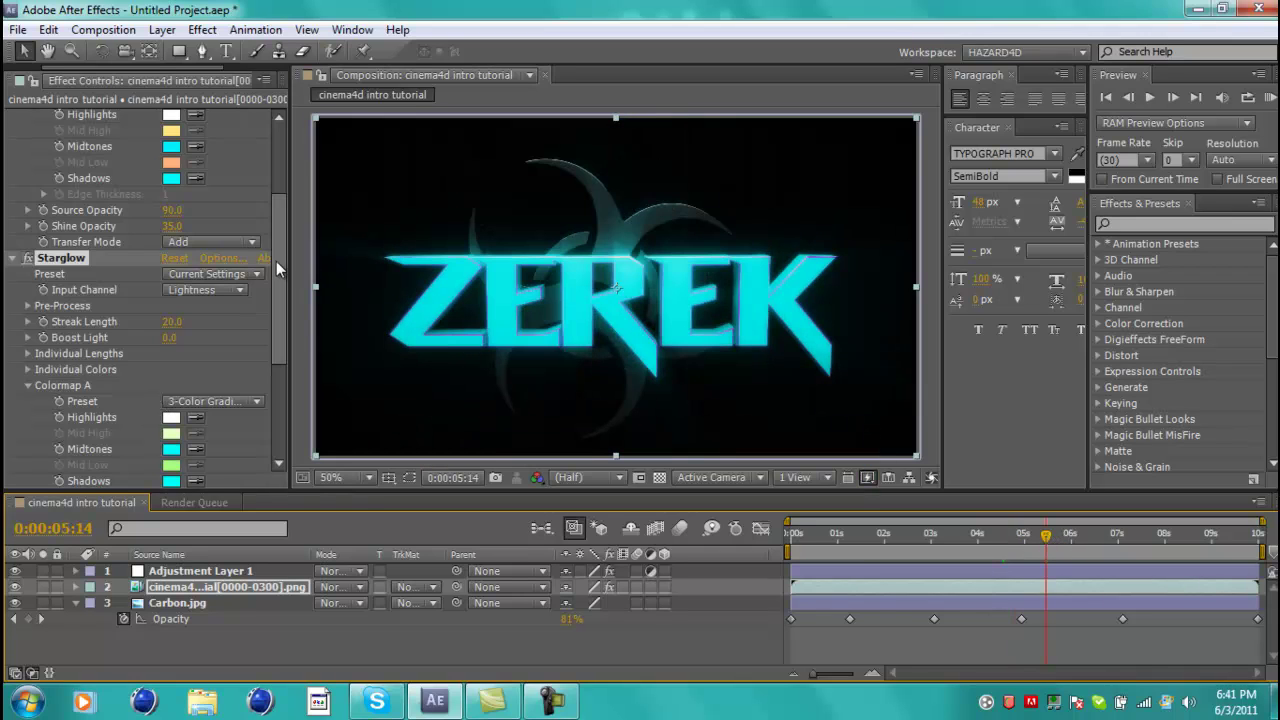
{"action": "left_click", "coordinate": [13, 258]}
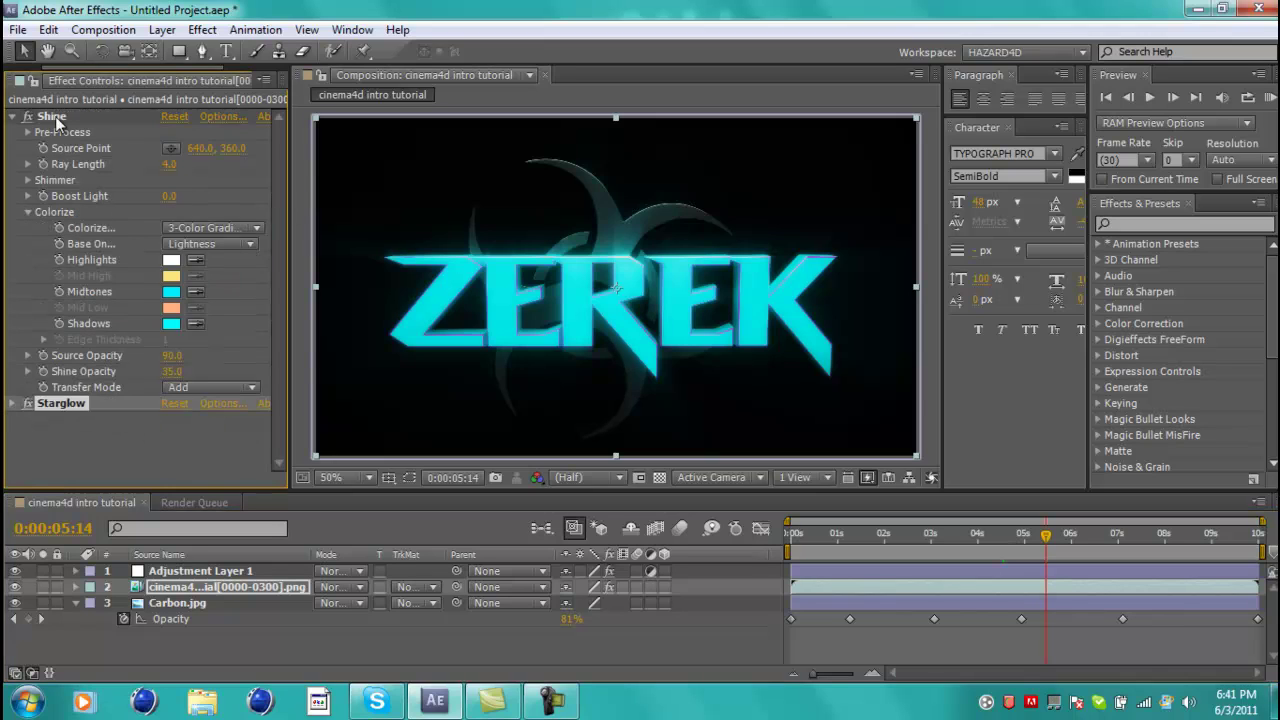
Step: Collapse Shine and add a 1280x720 Black Solid 1 as the selected top layer
{"action": "left_click", "coordinate": [13, 117]}
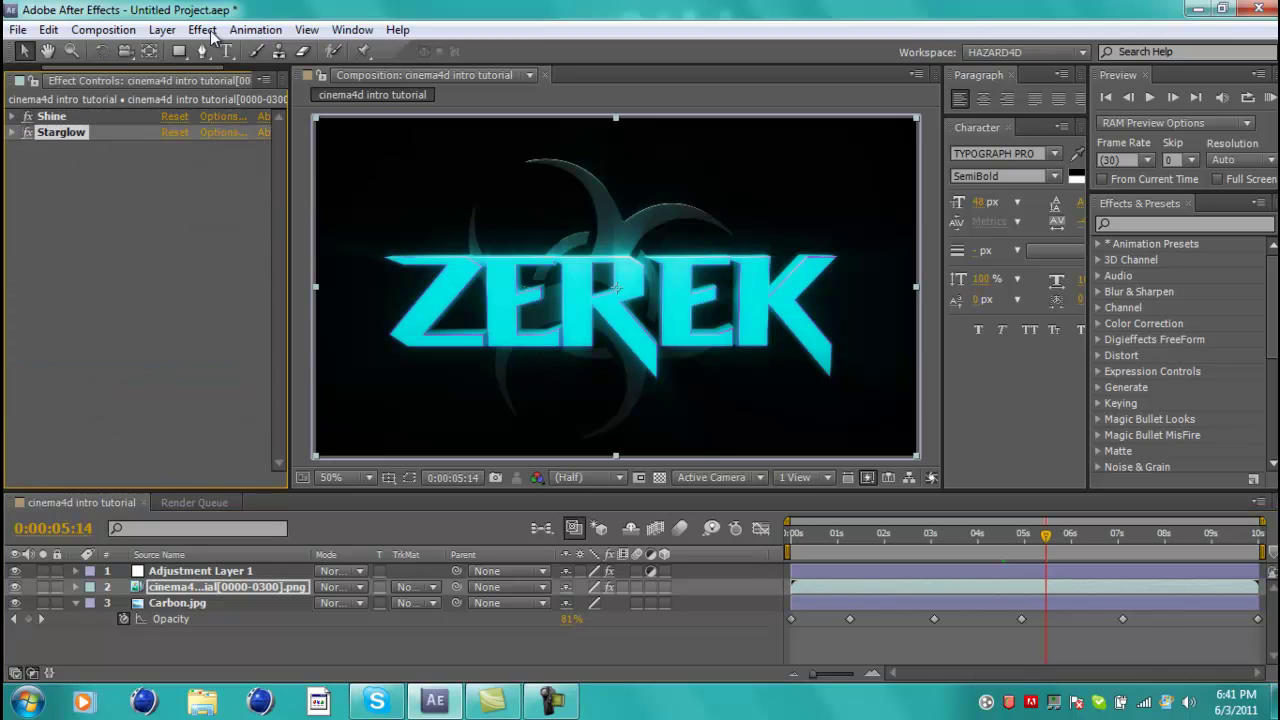
{"action": "key", "text": "ctrl+y"}
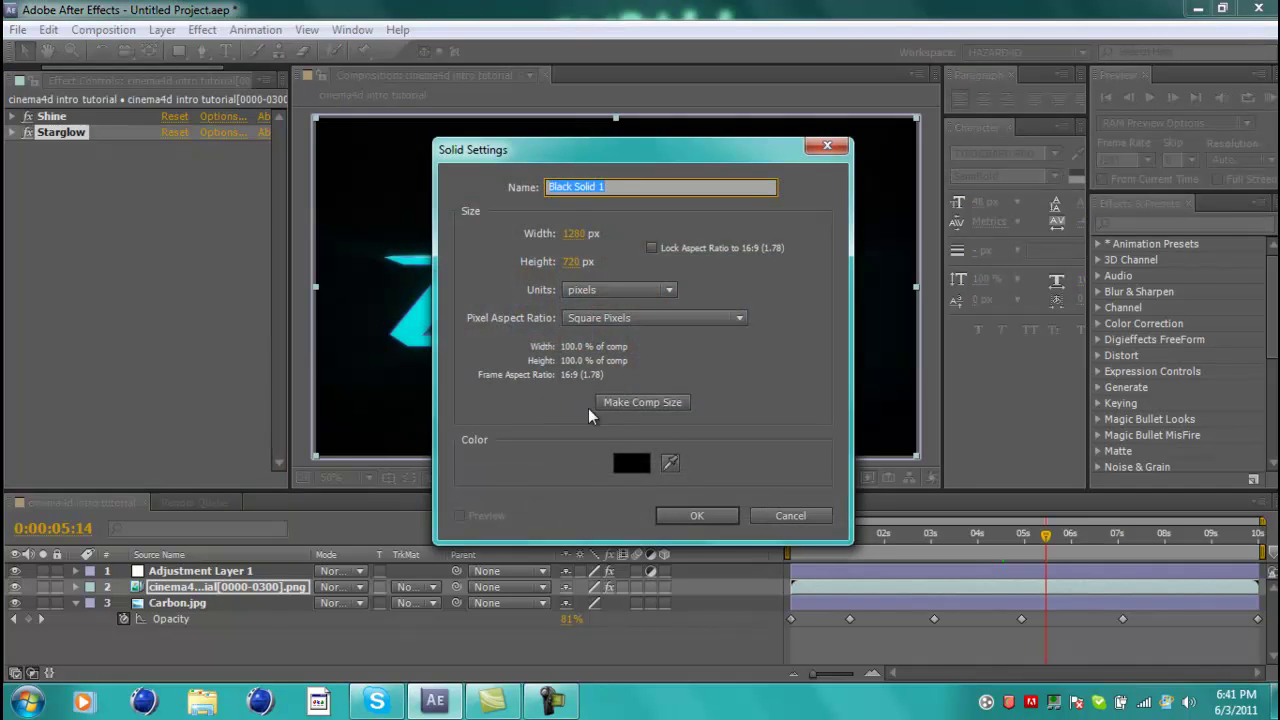
{"action": "left_click", "coordinate": [697, 515]}
{"action": "left_click", "coordinate": [162, 29]}
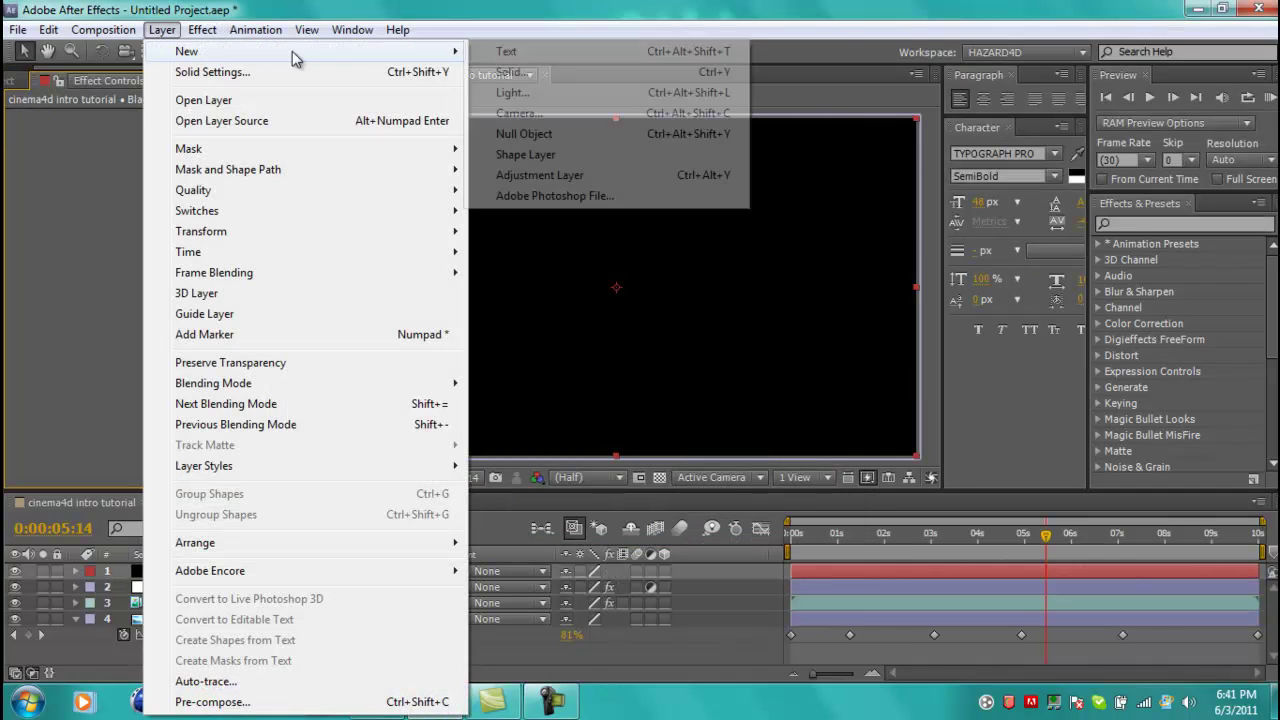
{"action": "left_click", "coordinate": [108, 294]}
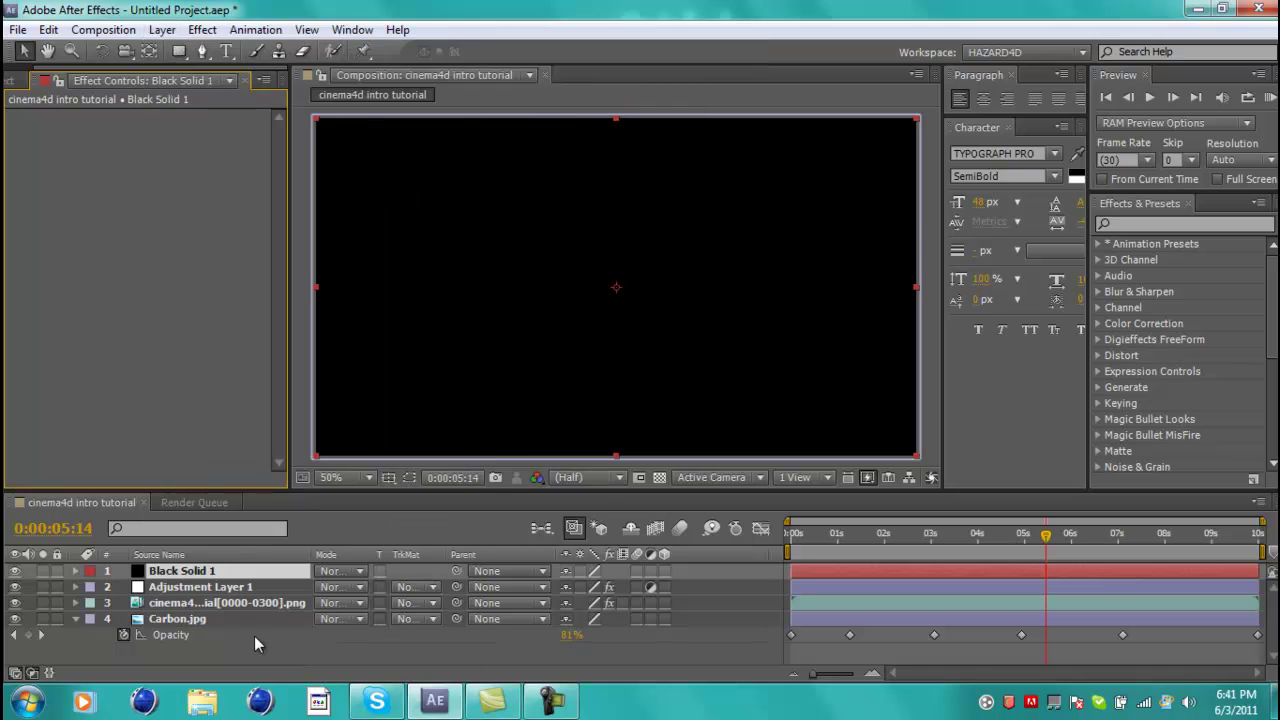
{"action": "left_click", "coordinate": [200, 578]}
{"action": "left_click", "coordinate": [202, 29]}
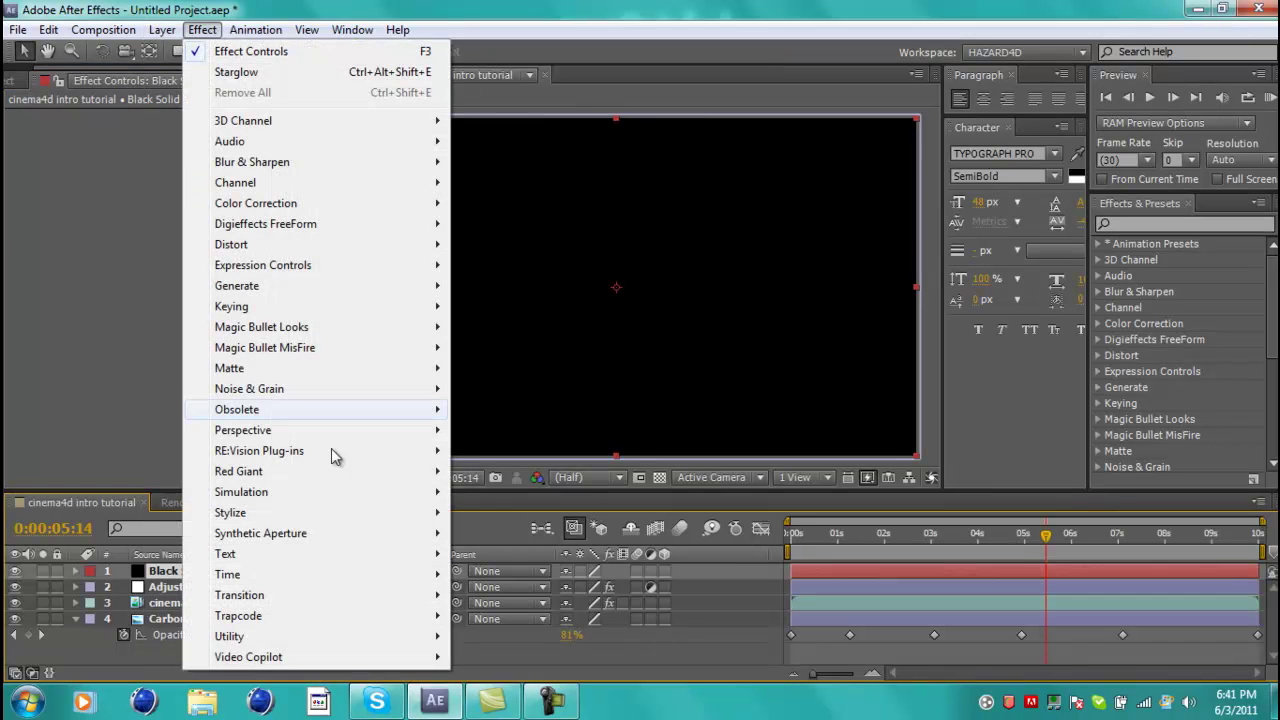
Step: Apply Optical Flares to Black Solid 1 and clear all elements from its default flare
{"action": "mouse_move", "coordinate": [330, 657]}
{"action": "left_click", "coordinate": [530, 657]}
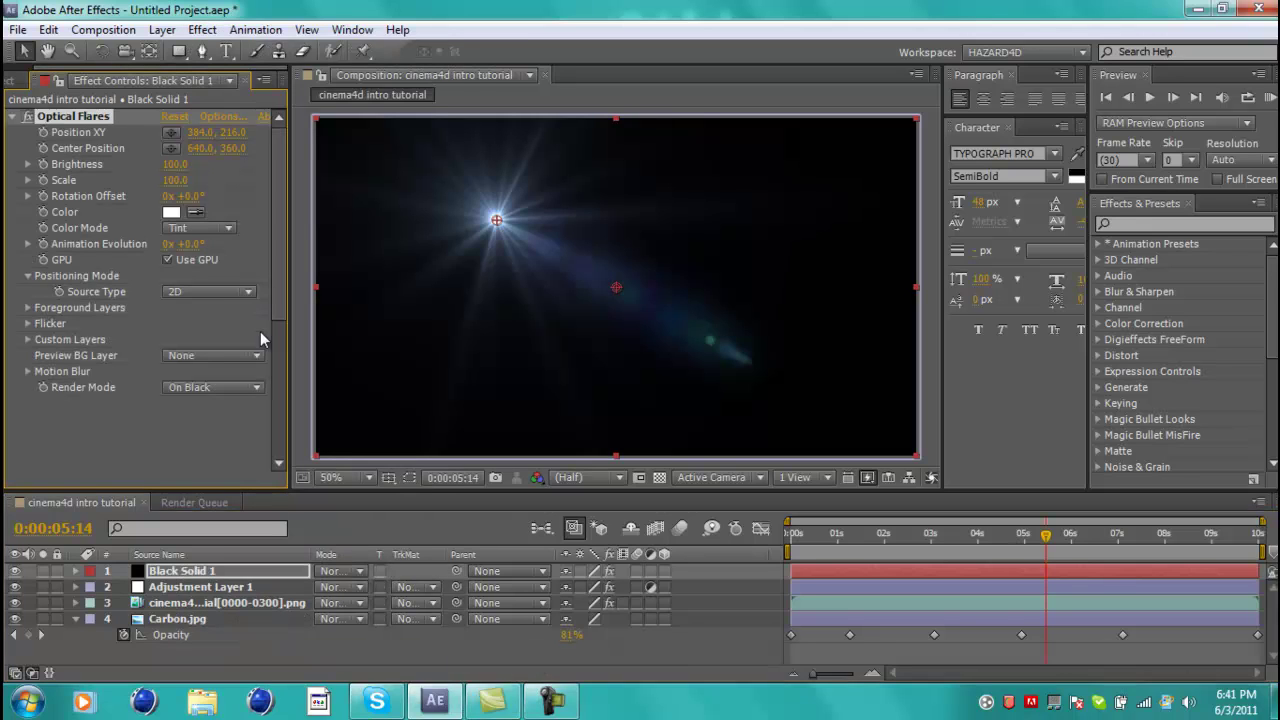
{"action": "left_click", "coordinate": [220, 118]}
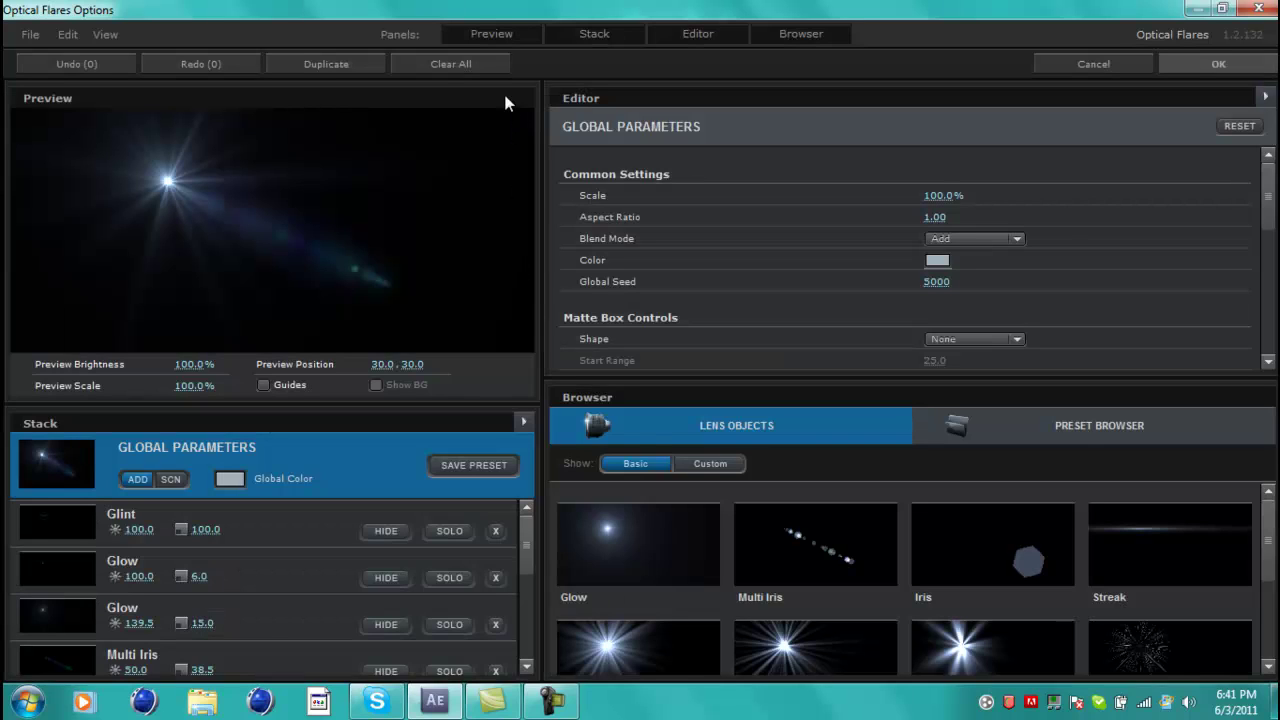
{"action": "left_click", "coordinate": [455, 64]}
{"action": "left_click", "coordinate": [586, 367]}
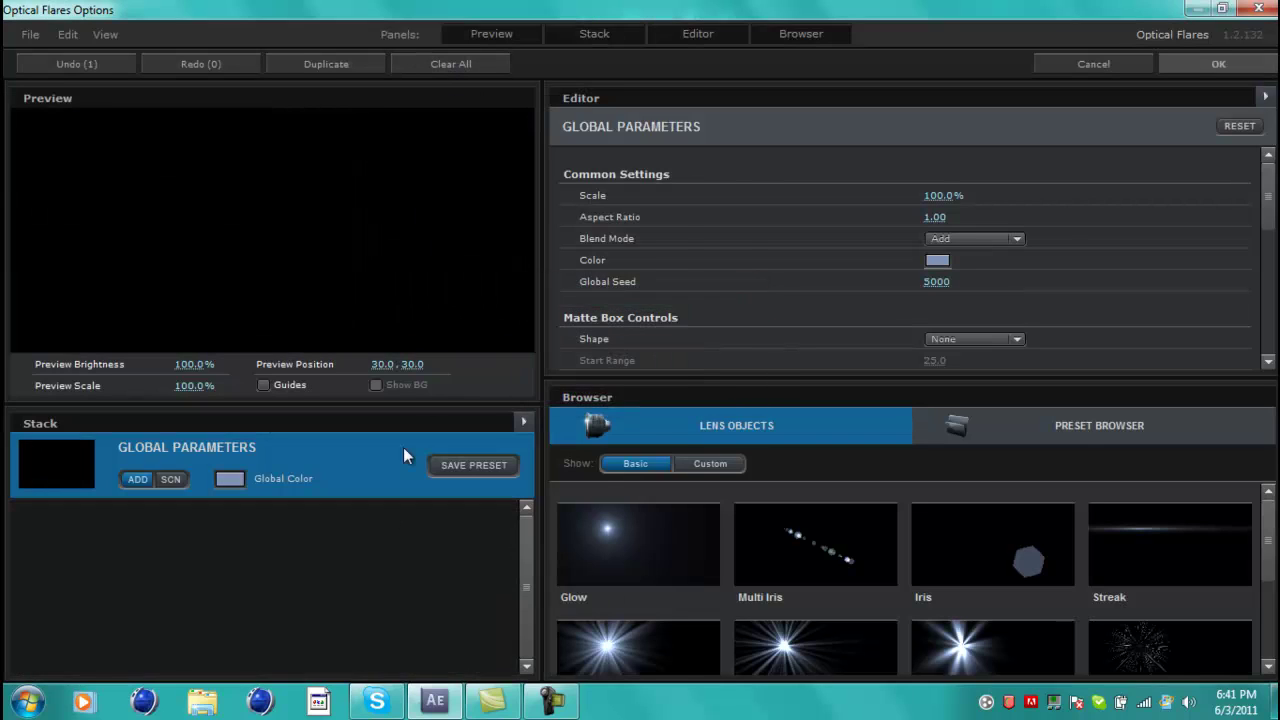
Step: Look through the Pro Presets 2 and _Custom Presets folders, then add a Glow element
{"action": "left_click", "coordinate": [1042, 438]}
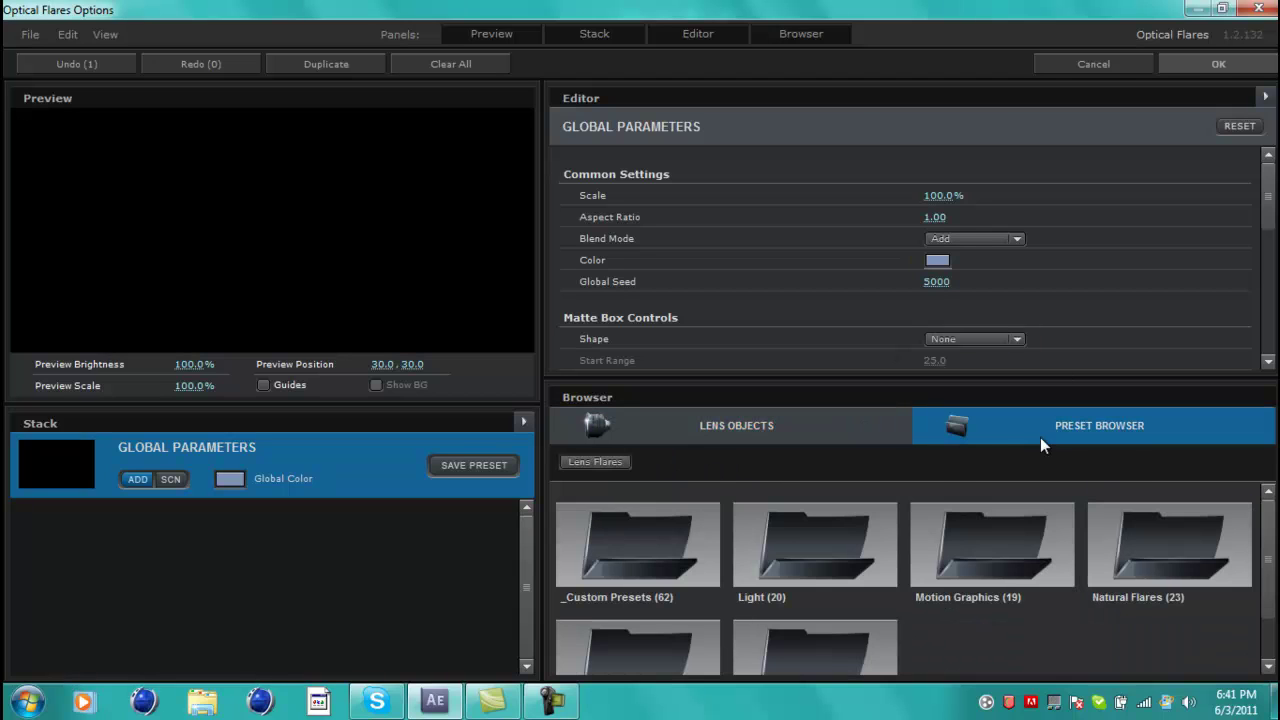
{"action": "scroll", "coordinate": [1086, 543], "scroll_direction": "down", "scroll_amount": 1}
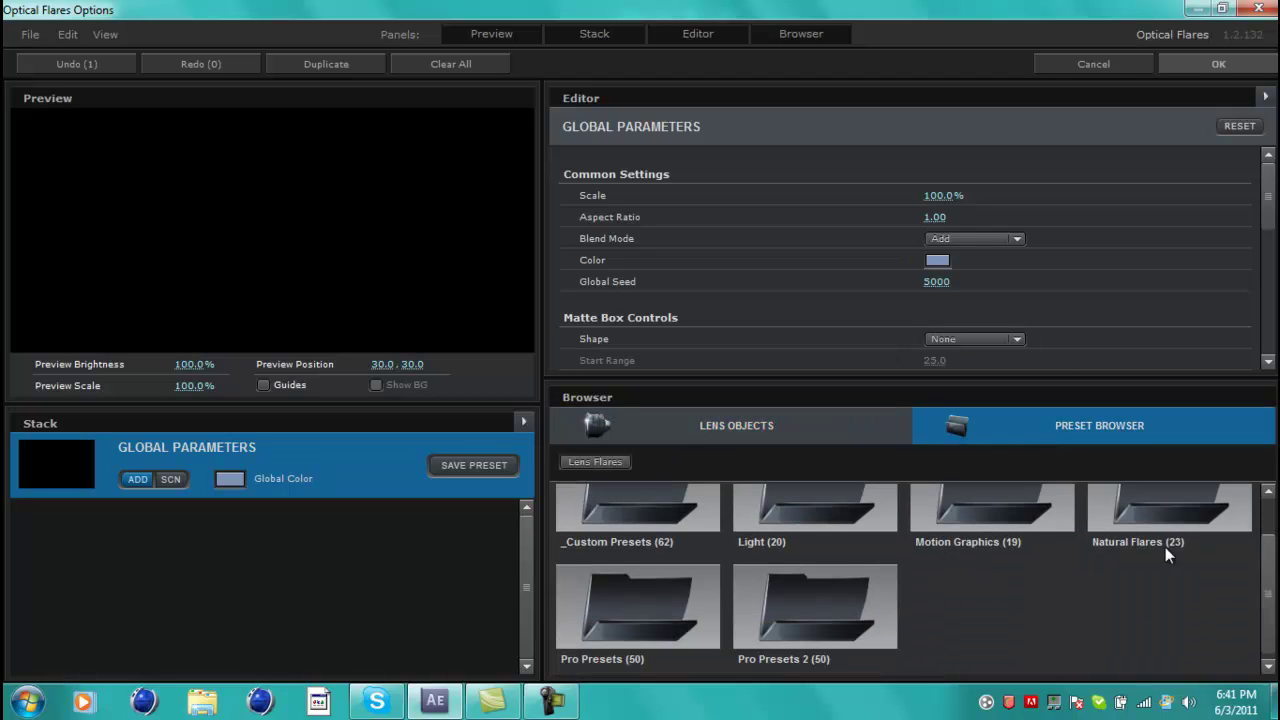
{"action": "double_click", "coordinate": [832, 632]}
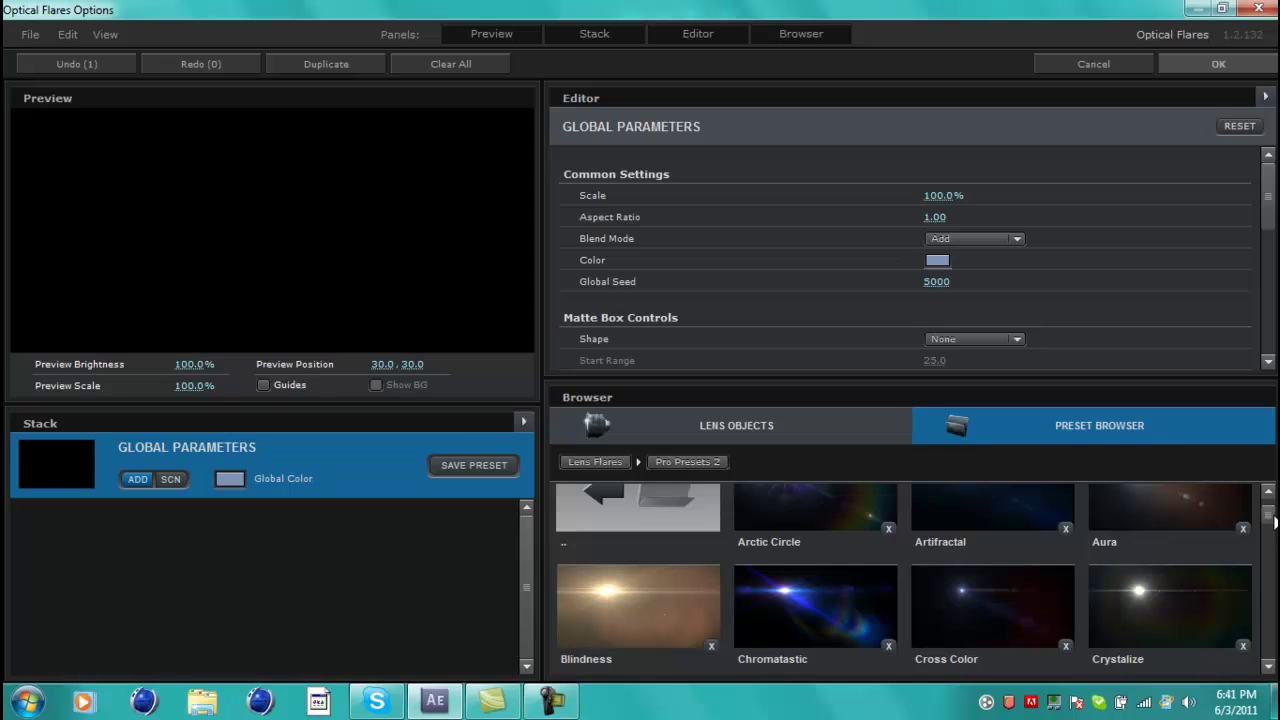
{"action": "scroll", "coordinate": [1271, 563], "scroll_direction": "down", "scroll_amount": 15}
{"action": "scroll", "coordinate": [1271, 563], "scroll_direction": "up", "scroll_amount": 20}
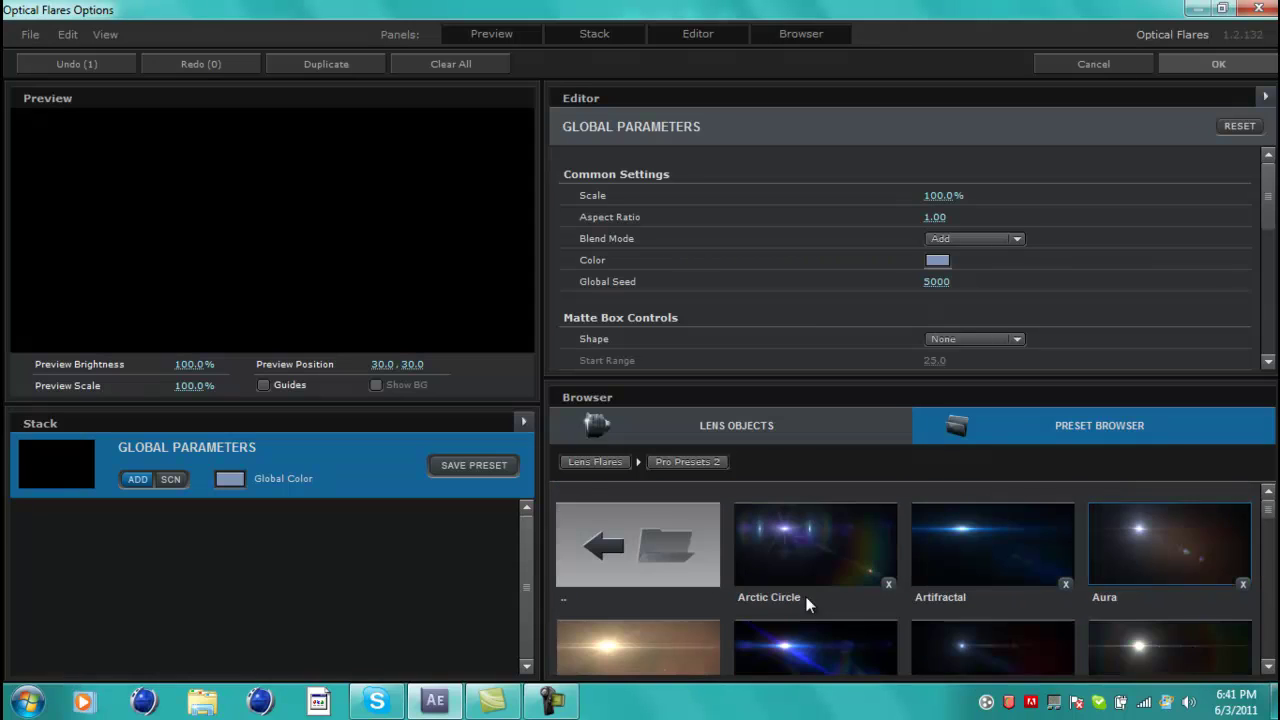
{"action": "double_click", "coordinate": [618, 568]}
{"action": "double_click", "coordinate": [640, 566]}
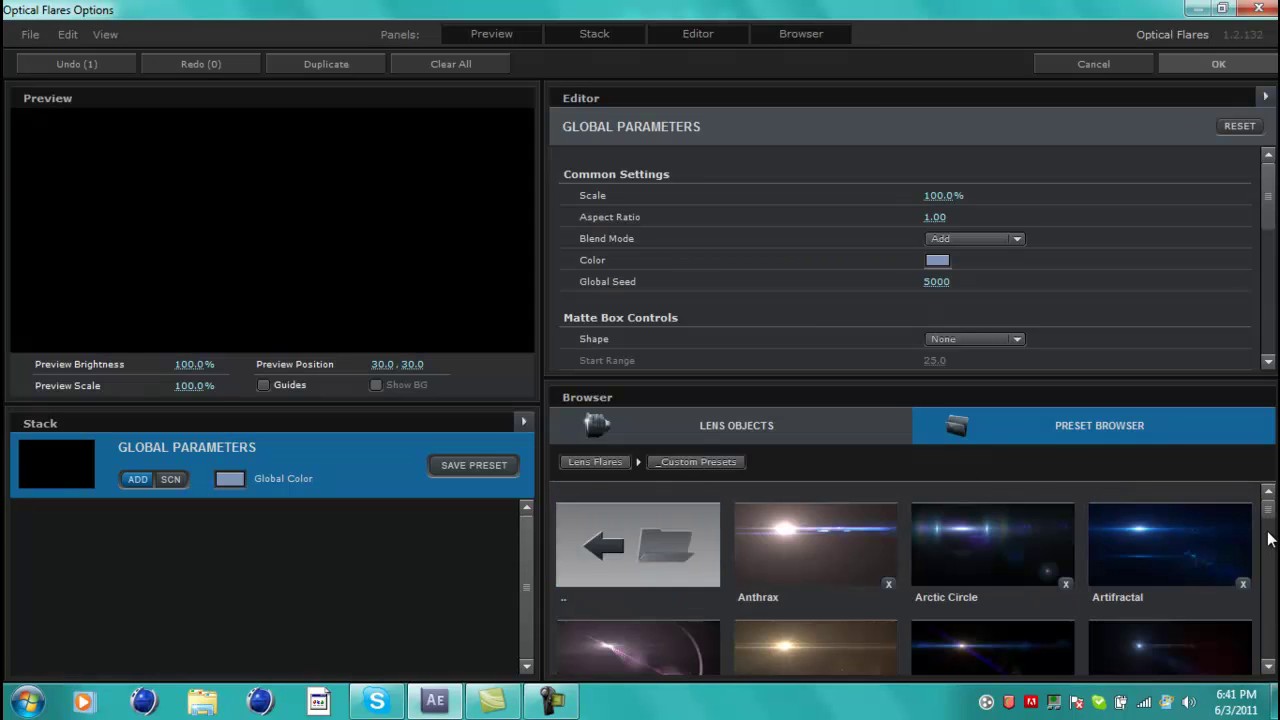
{"action": "scroll", "coordinate": [1248, 672], "scroll_direction": "down", "scroll_amount": 10}
{"action": "scroll", "coordinate": [1196, 505], "scroll_direction": "up", "scroll_amount": 10}
{"action": "double_click", "coordinate": [637, 528]}
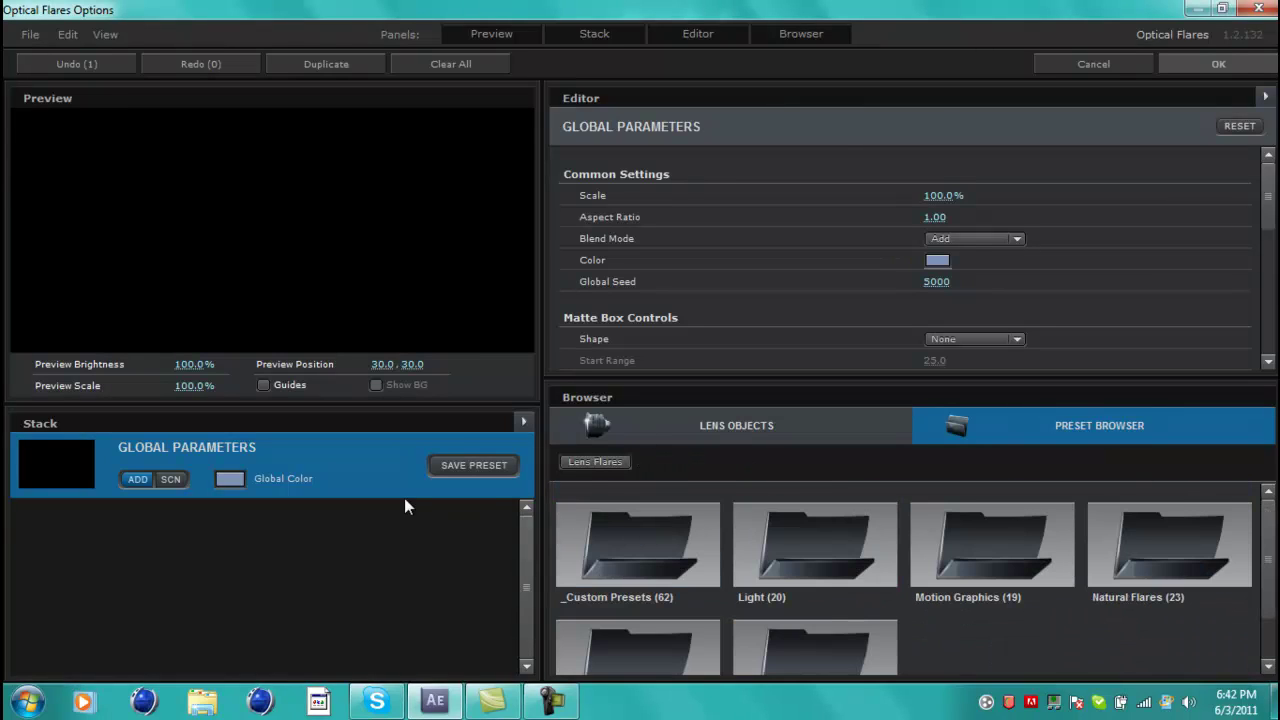
{"action": "left_click", "coordinate": [735, 435]}
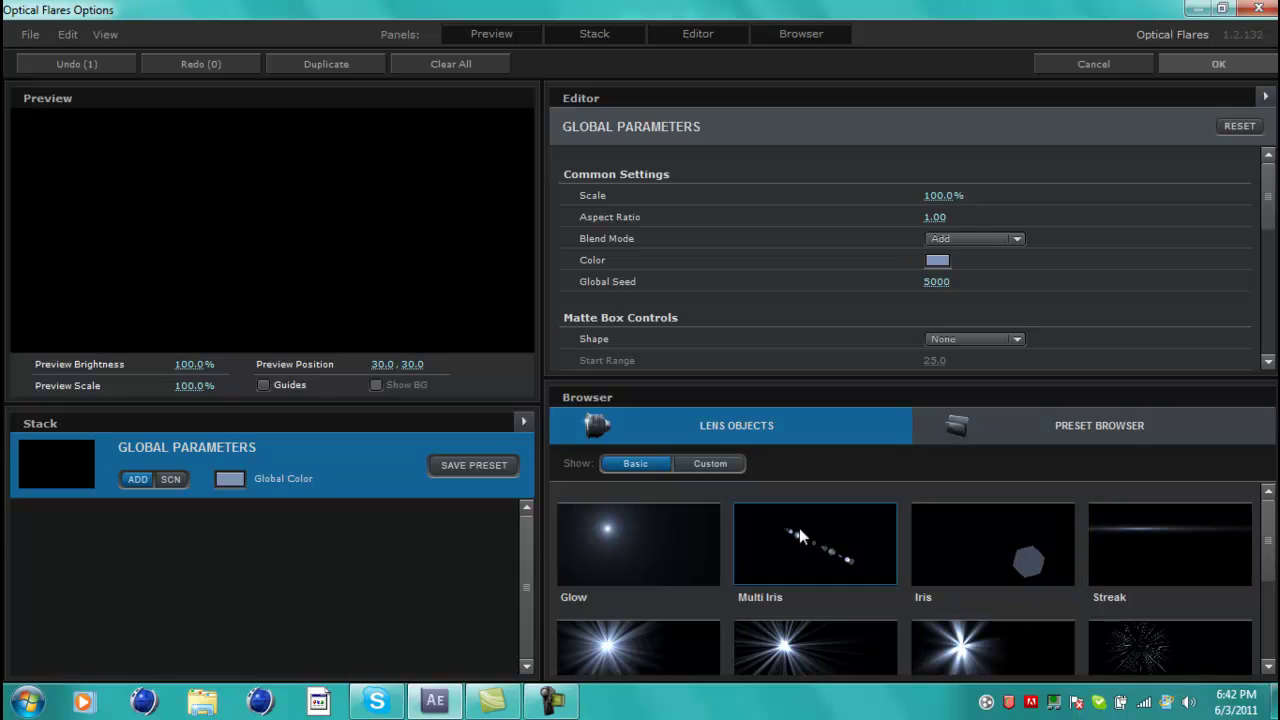
Step: Add Glow and Streak lens objects to the flare stack, then select Global Parameters
{"action": "left_click", "coordinate": [573, 535]}
{"action": "left_click", "coordinate": [1165, 540]}
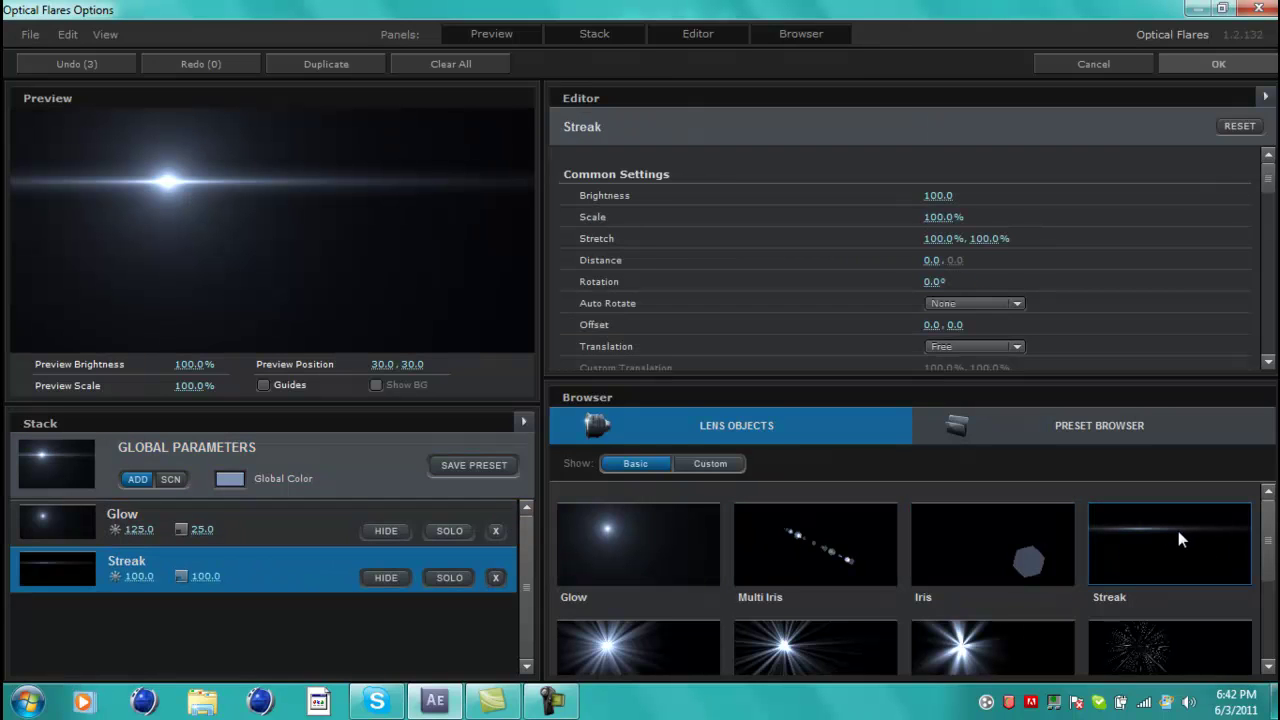
{"action": "left_click_drag", "start_coordinate": [1268, 536], "coordinate": [1275, 676]}
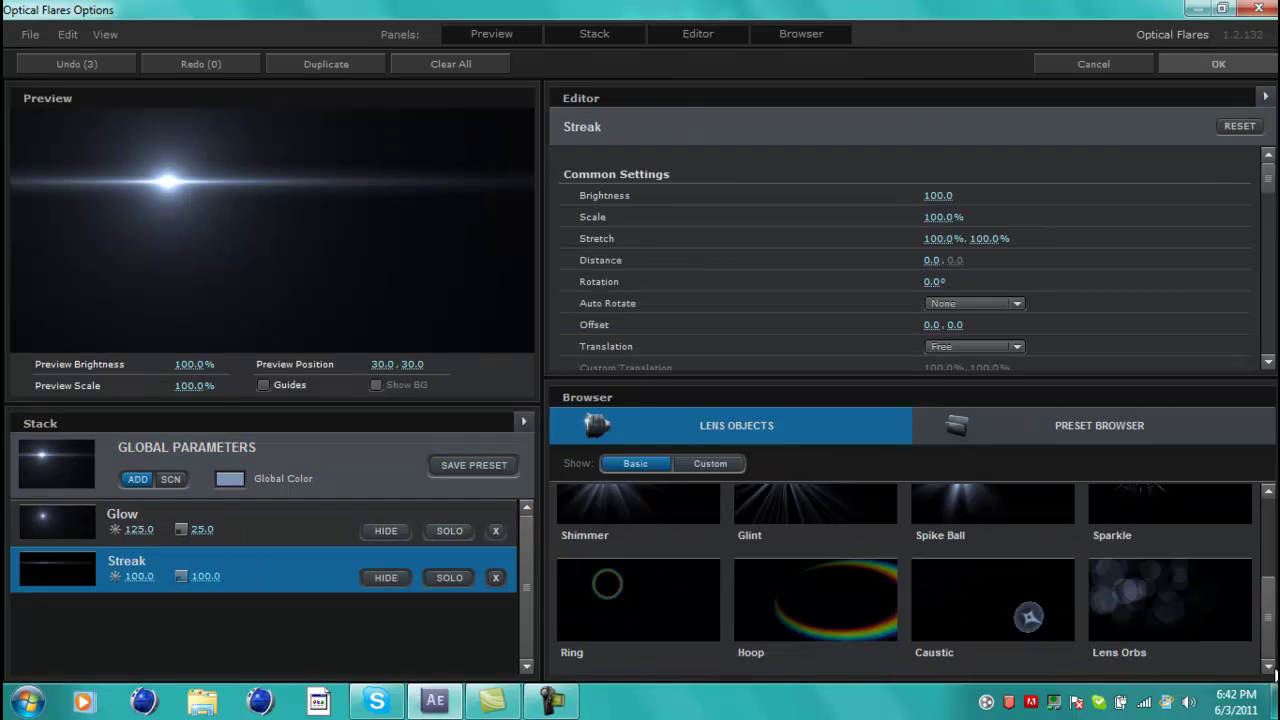
{"action": "scroll", "coordinate": [1268, 600], "scroll_direction": "up", "scroll_amount": 5}
{"action": "left_click", "coordinate": [286, 451]}
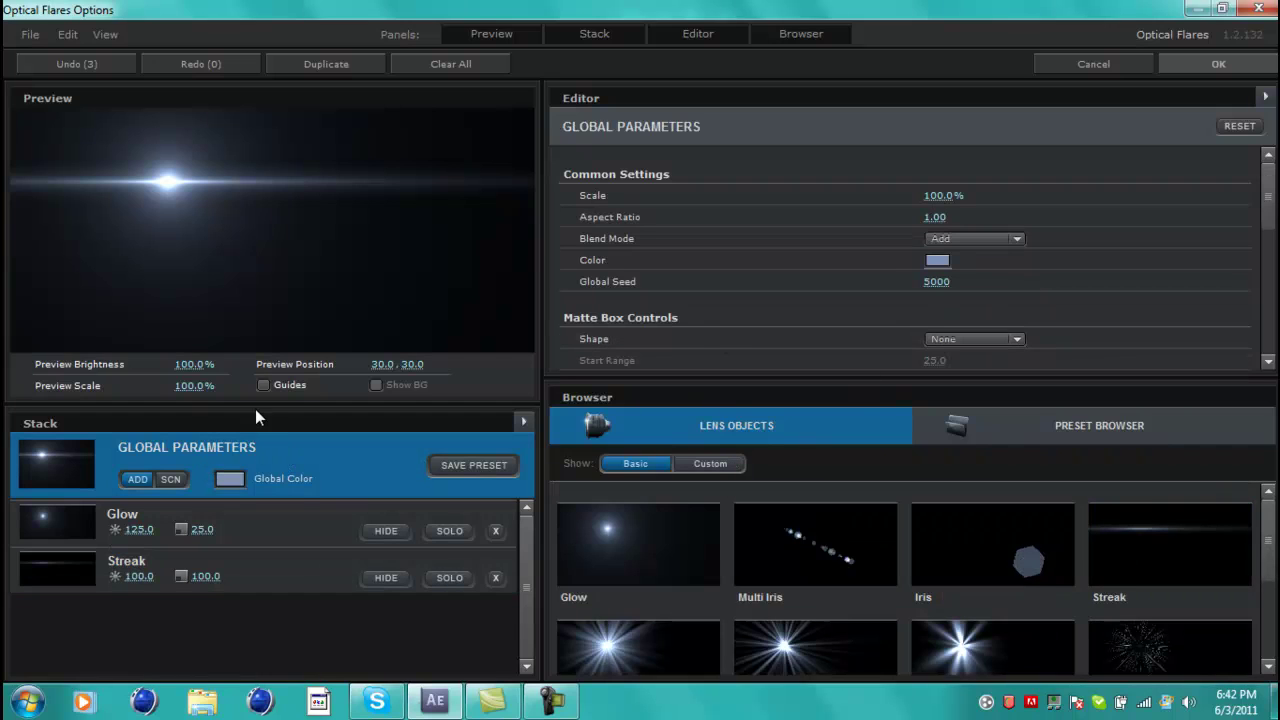
Step: Tint the flare's Global Color a bright light blue-cyan
{"action": "left_click", "coordinate": [232, 480]}
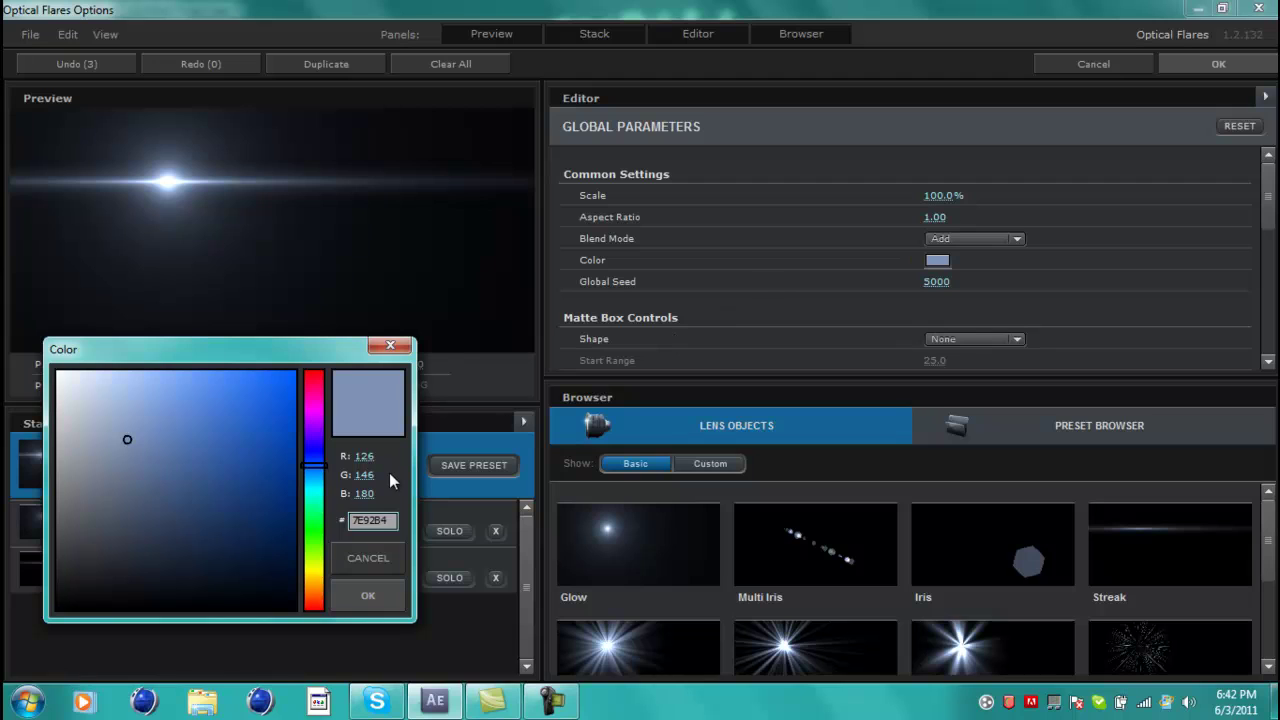
{"action": "left_click_drag", "start_coordinate": [316, 496], "coordinate": [314, 491]}
{"action": "mouse_move", "coordinate": [208, 452]}
{"action": "left_mouse_down"}
{"action": "mouse_move", "coordinate": [232, 444]}
{"action": "mouse_move", "coordinate": [296, 370]}
{"action": "left_mouse_up"}
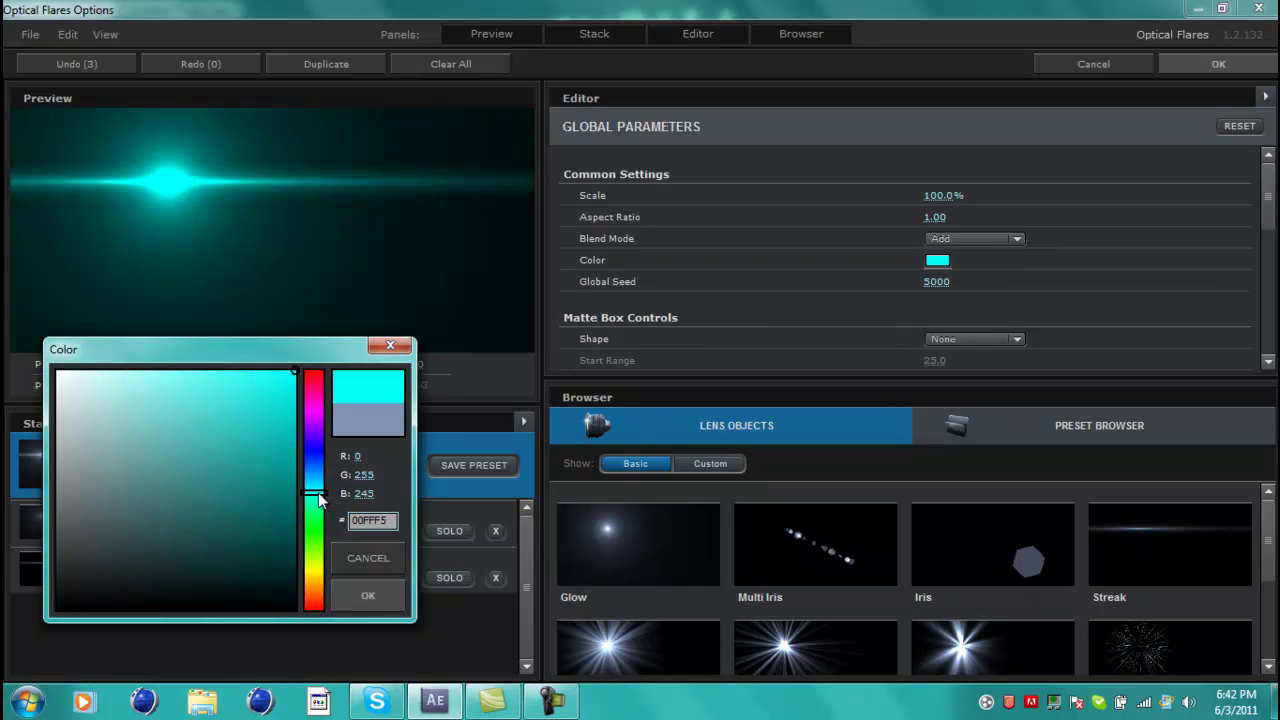
{"action": "left_click_drag", "start_coordinate": [318, 492], "coordinate": [316, 487]}
{"action": "left_click", "coordinate": [372, 598]}
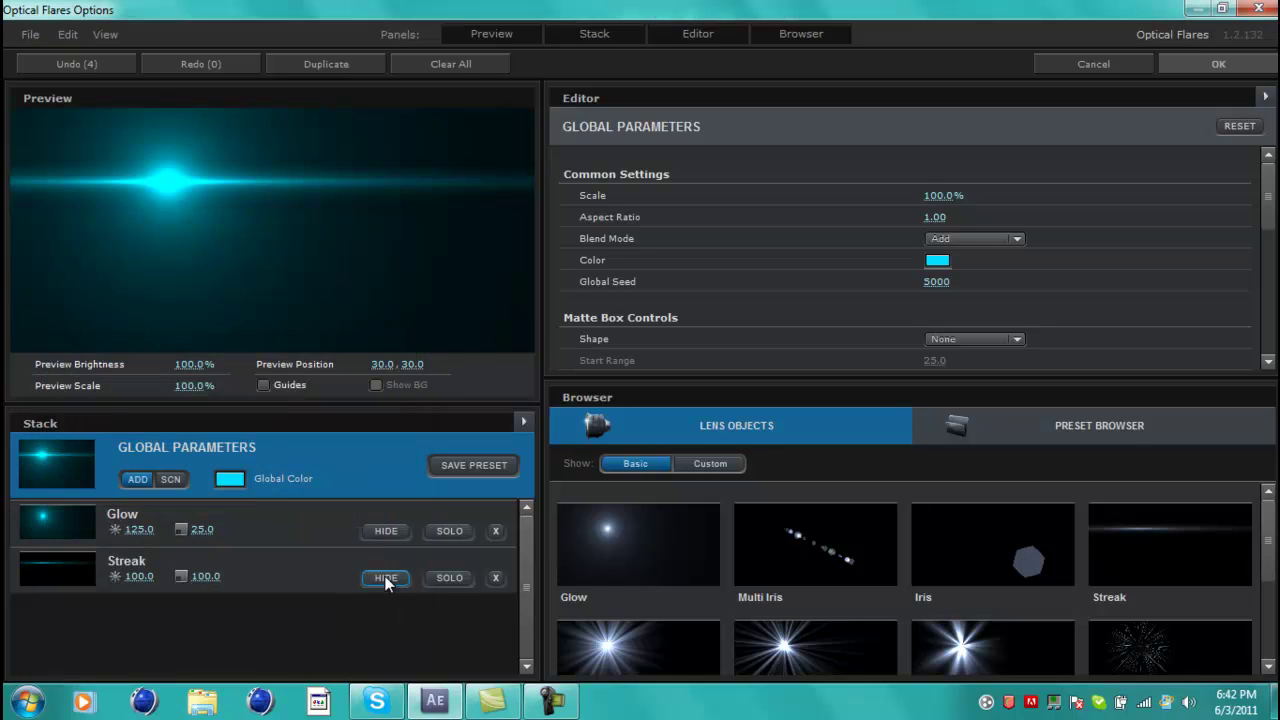
Step: Review the Blend Mode, Shape and Texture Image options, keep no texture, and apply the flare
{"action": "left_click", "coordinate": [985, 238]}
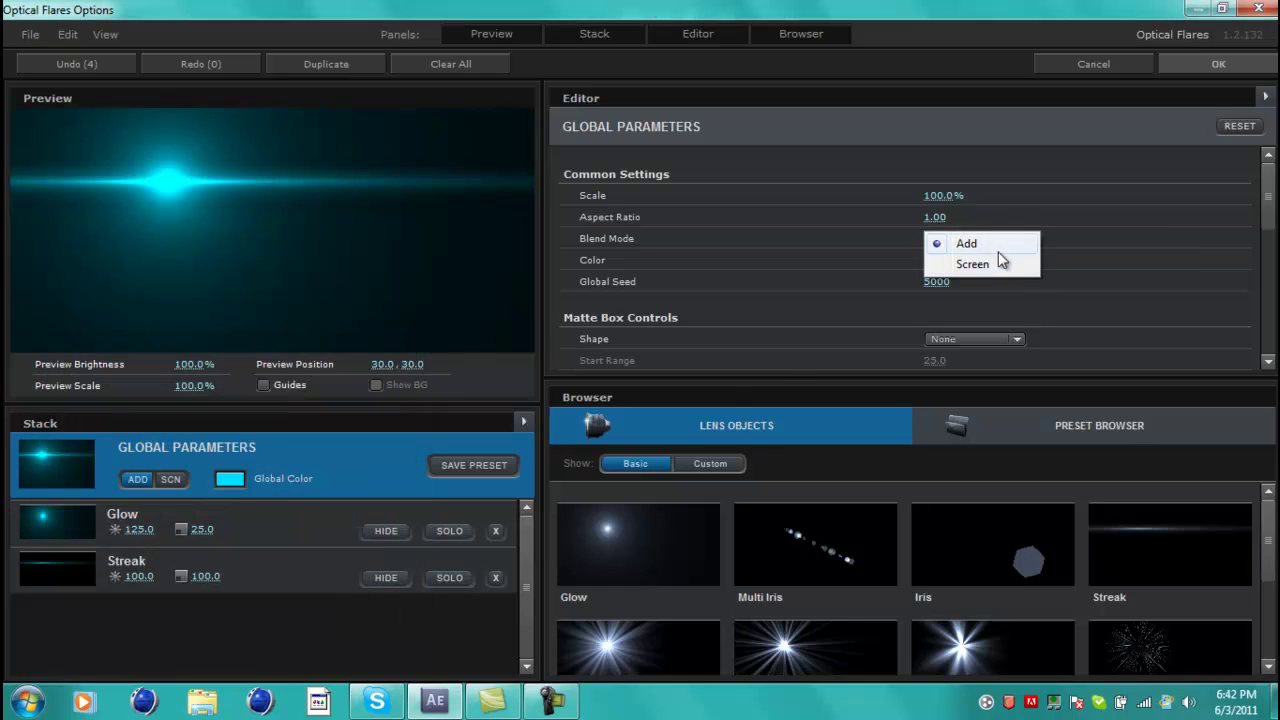
{"action": "left_click", "coordinate": [963, 339]}
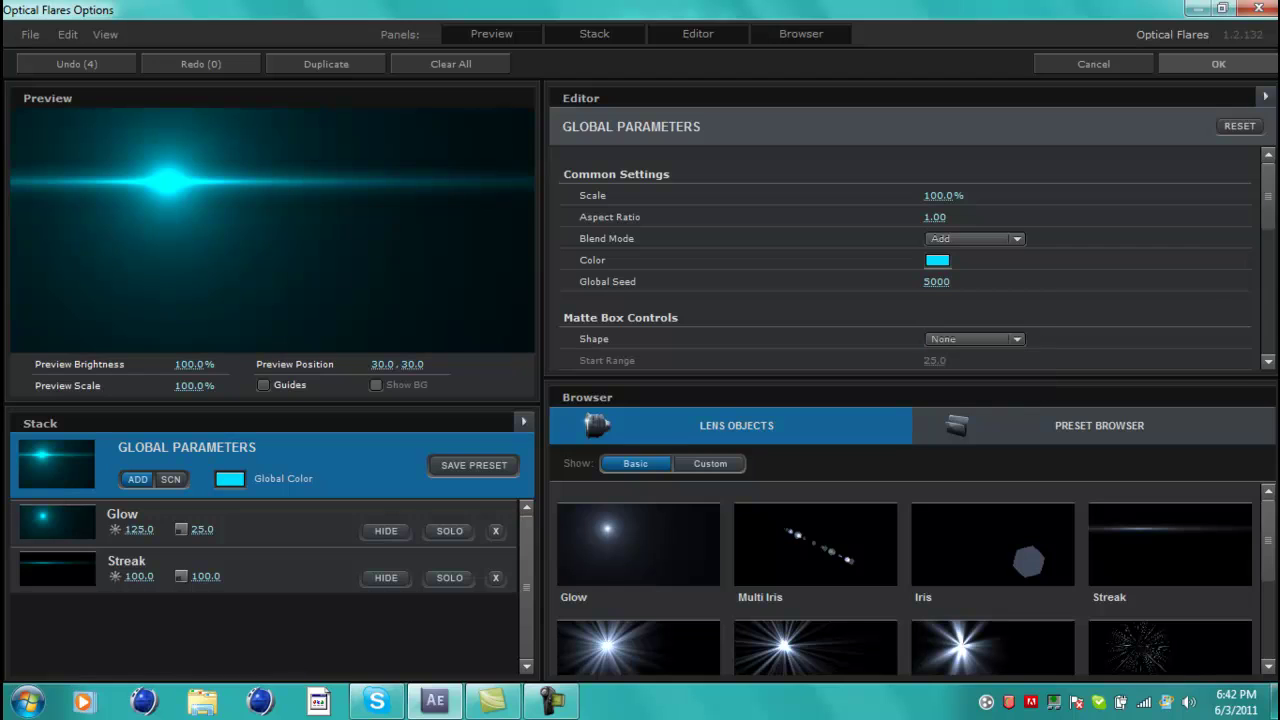
{"action": "left_click_drag", "start_coordinate": [1268, 200], "coordinate": [1275, 268]}
{"action": "left_click", "coordinate": [976, 214]}
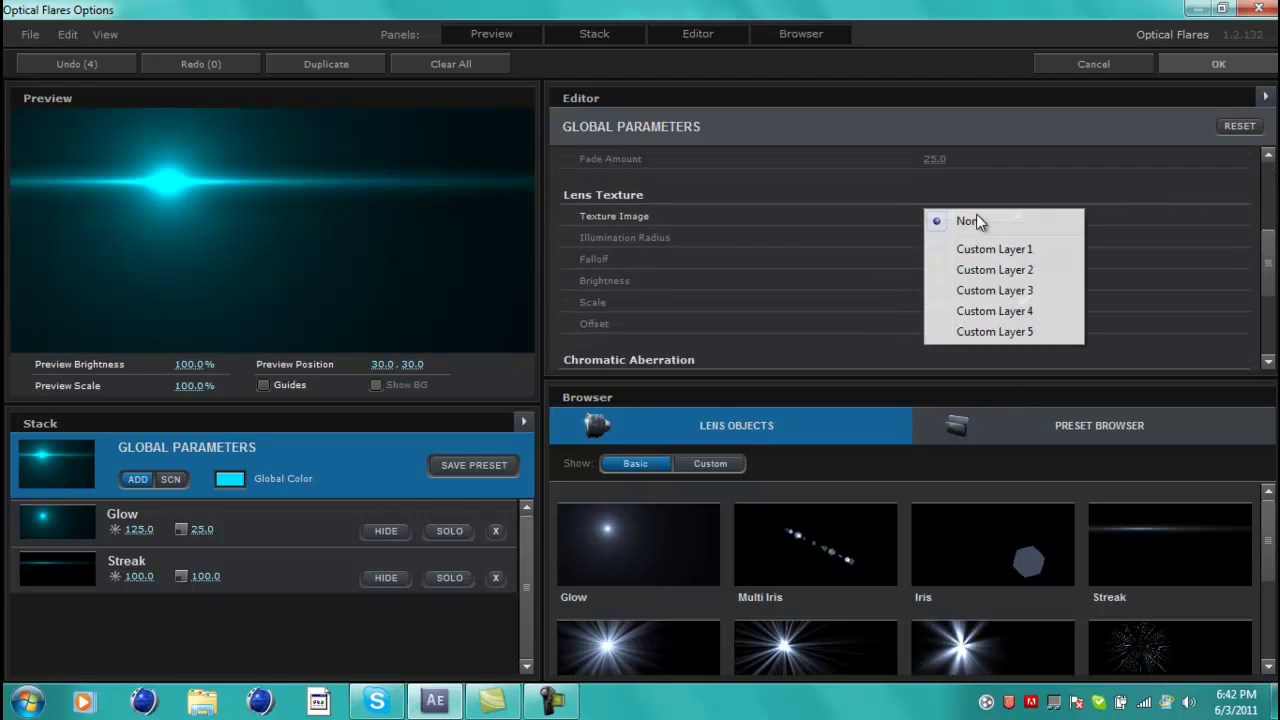
{"action": "left_click", "coordinate": [976, 214]}
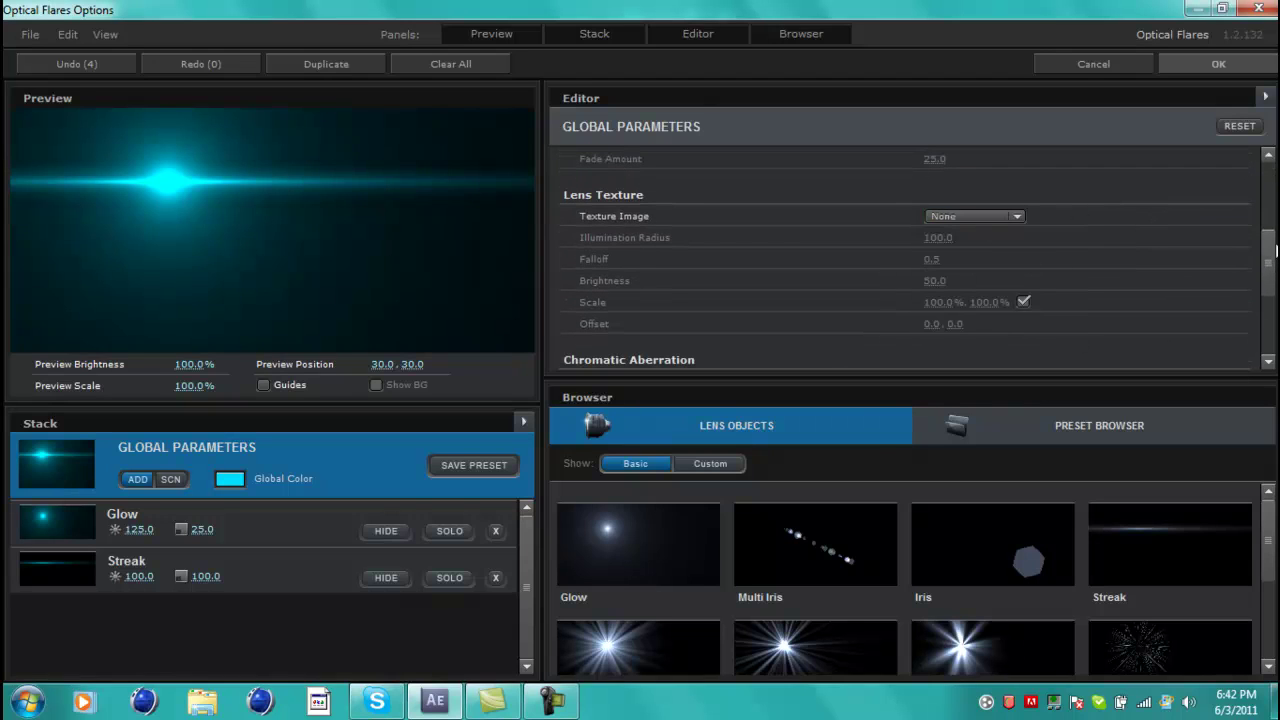
{"action": "left_click_drag", "start_coordinate": [1276, 252], "coordinate": [1275, 300]}
{"action": "scroll", "coordinate": [930, 200], "scroll_direction": "up", "scroll_amount": 10}
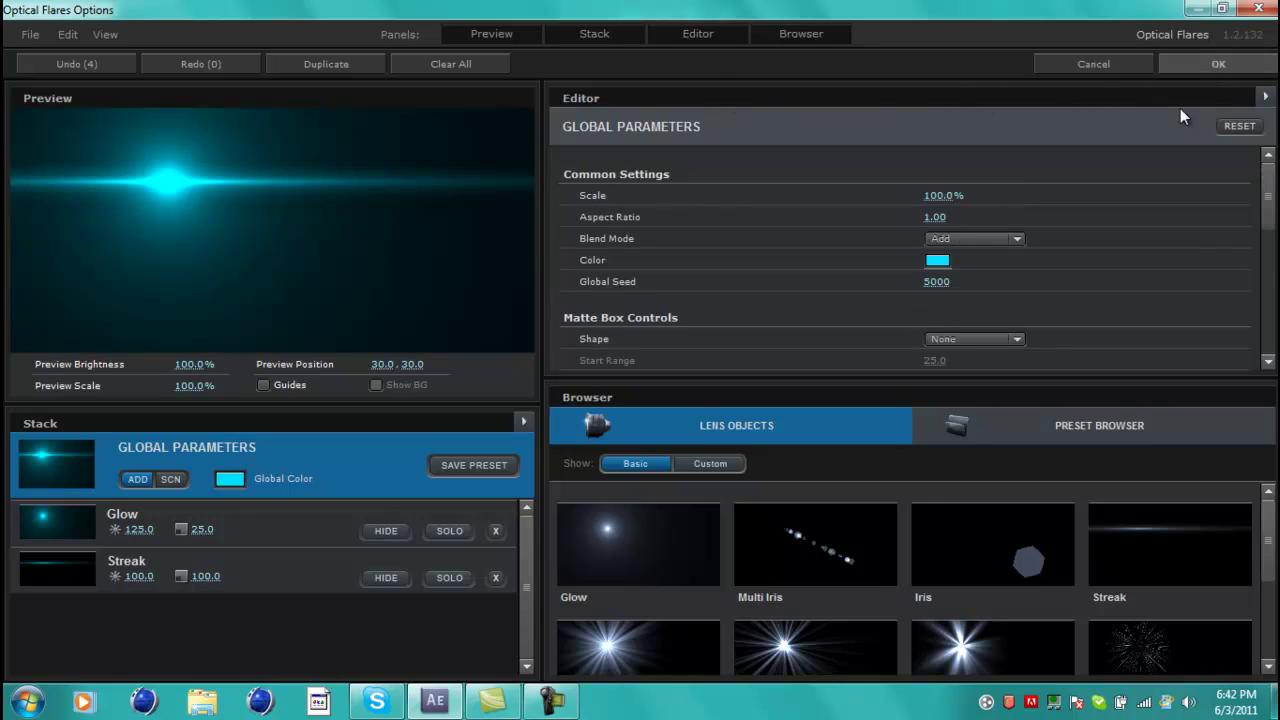
{"action": "left_click", "coordinate": [1175, 61]}
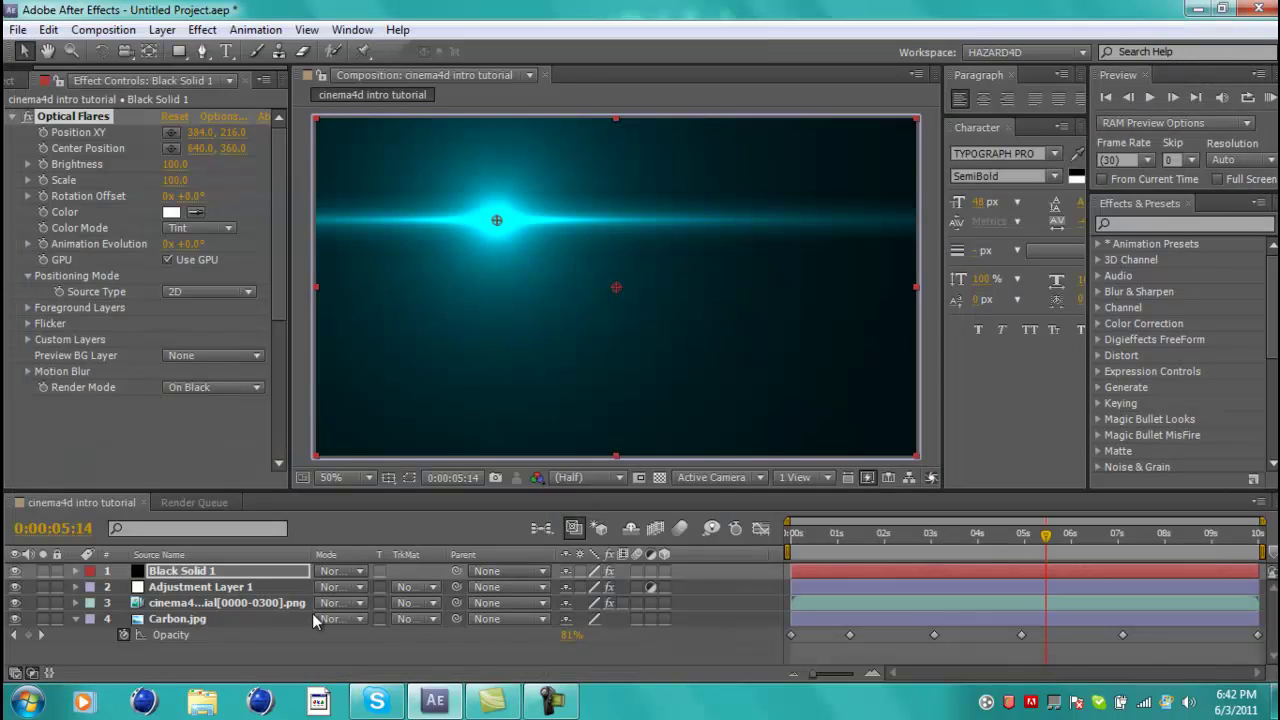
Step: Set Black Solid 1's blend mode to Add so the ZEREK logo shows through
{"action": "left_click", "coordinate": [326, 572]}
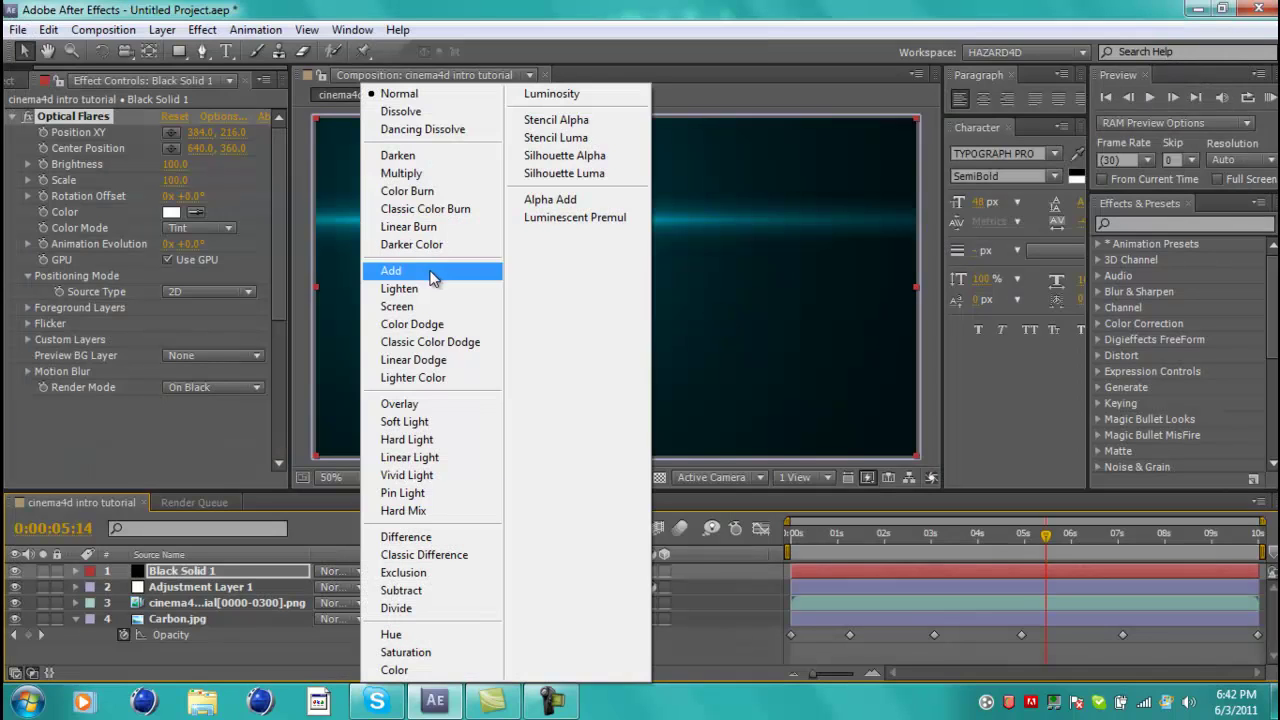
{"action": "left_click", "coordinate": [390, 270]}
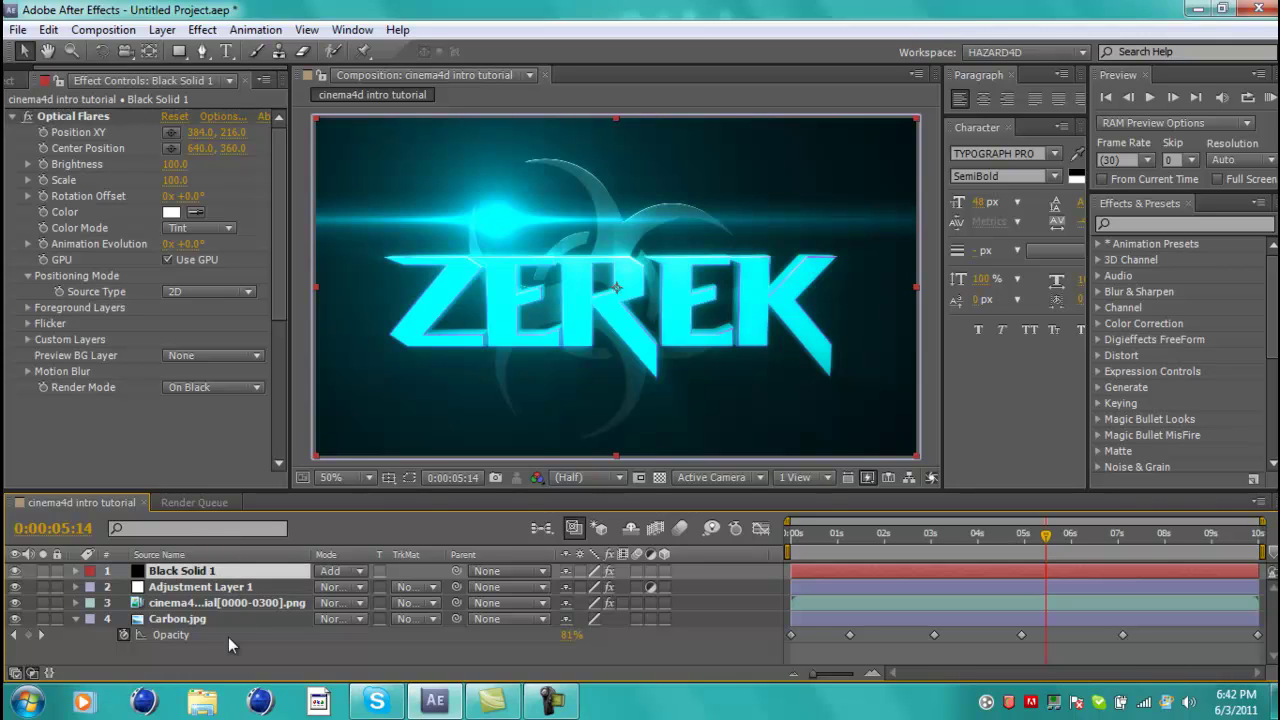
{"action": "left_click", "coordinate": [172, 654]}
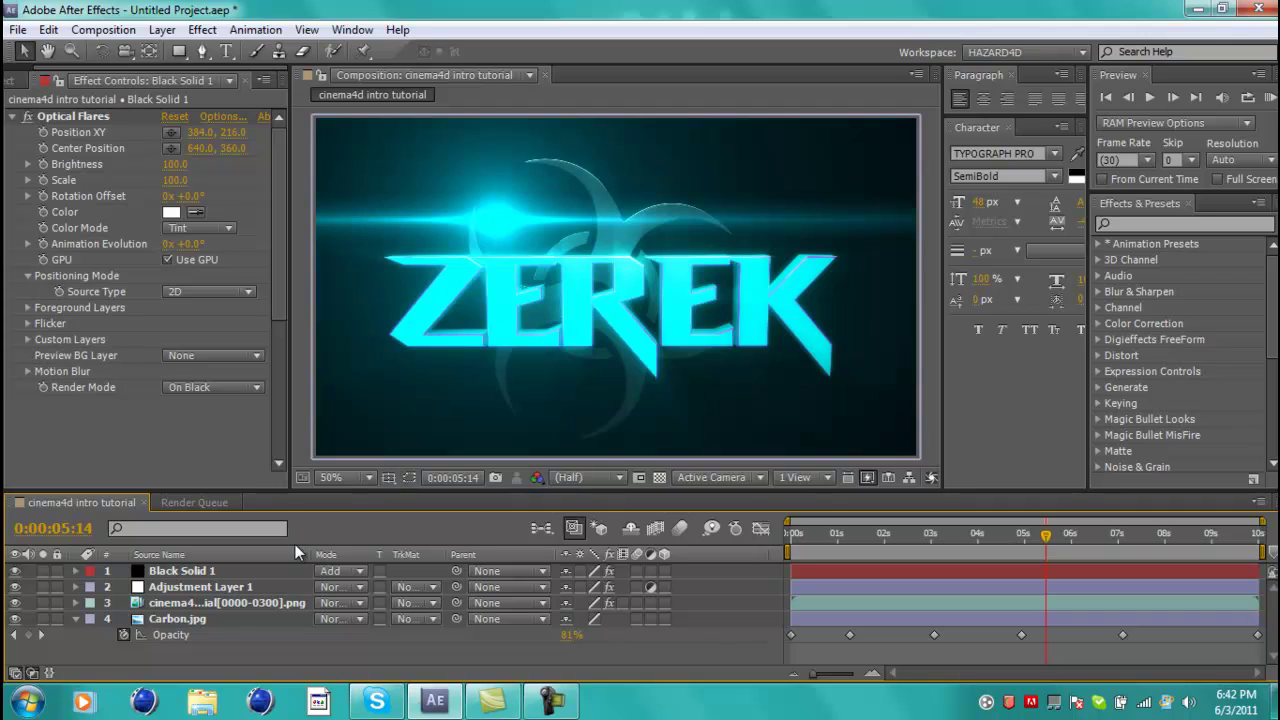
Step: Move the Optical Flares Position XY to the frame's top edge (640, -4)
{"action": "left_click", "coordinate": [277, 570]}
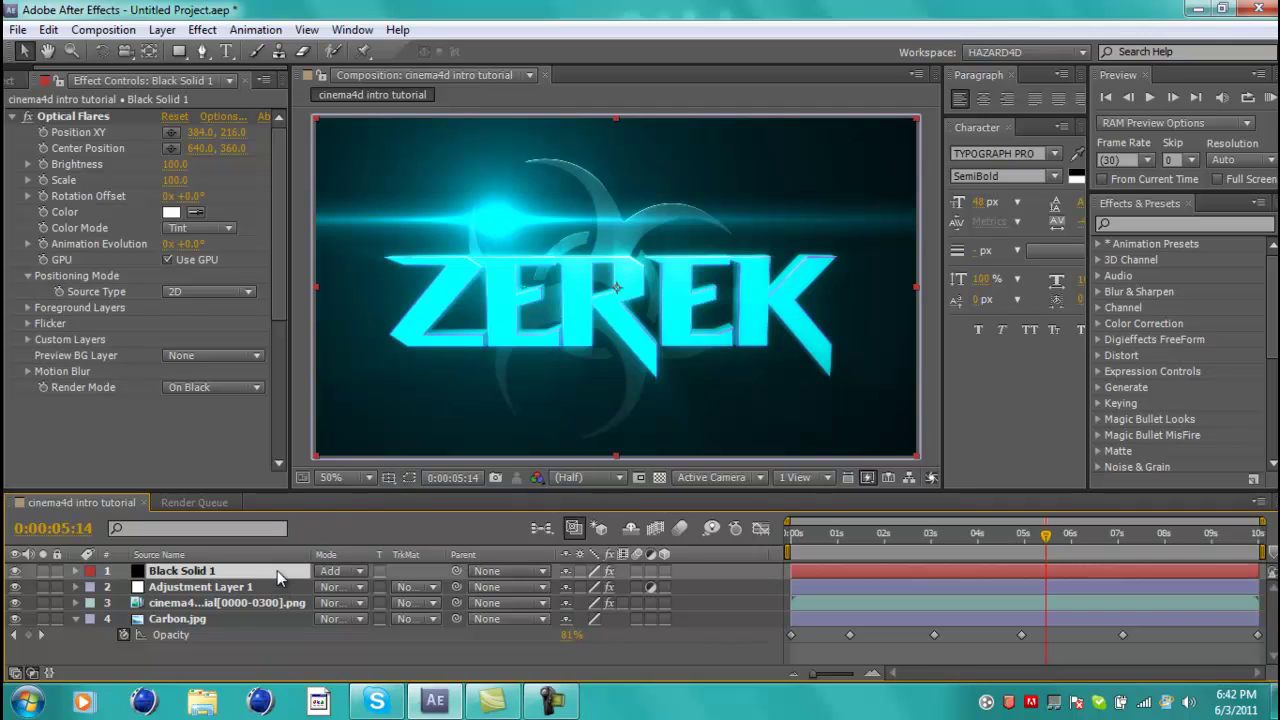
{"action": "left_click", "coordinate": [168, 133]}
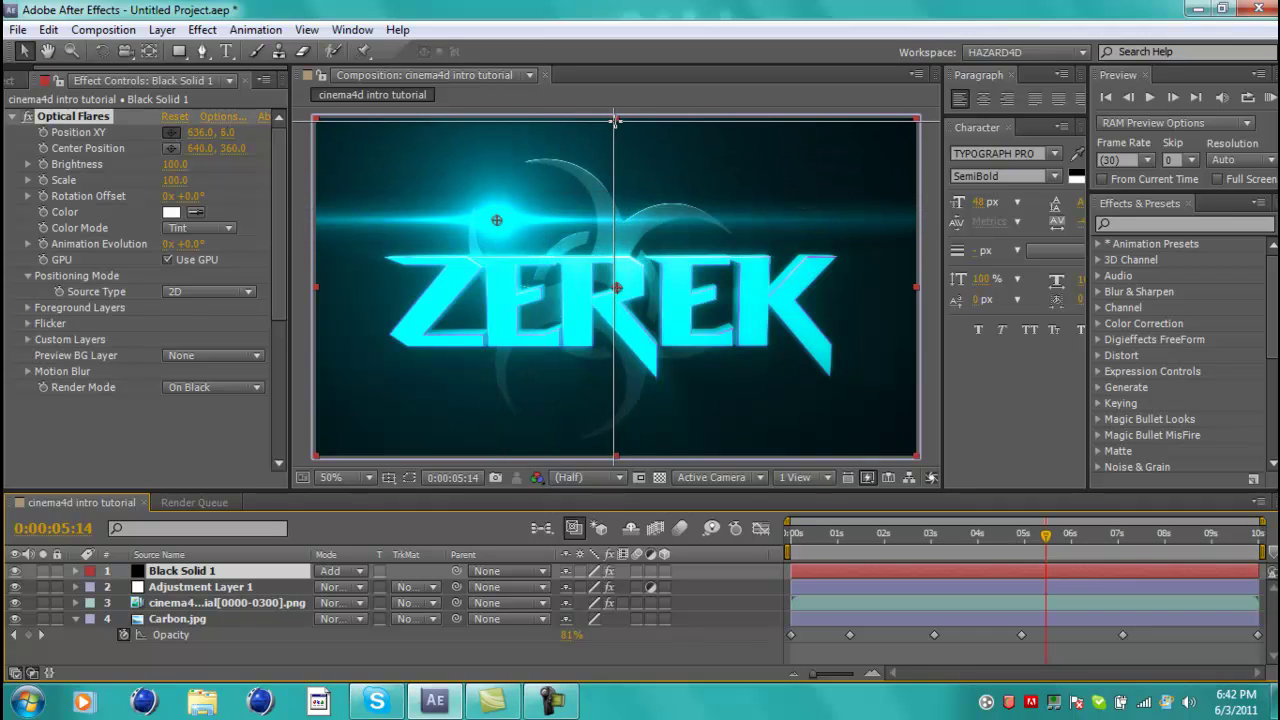
{"action": "left_click_drag", "start_coordinate": [616, 119], "coordinate": [616, 120]}
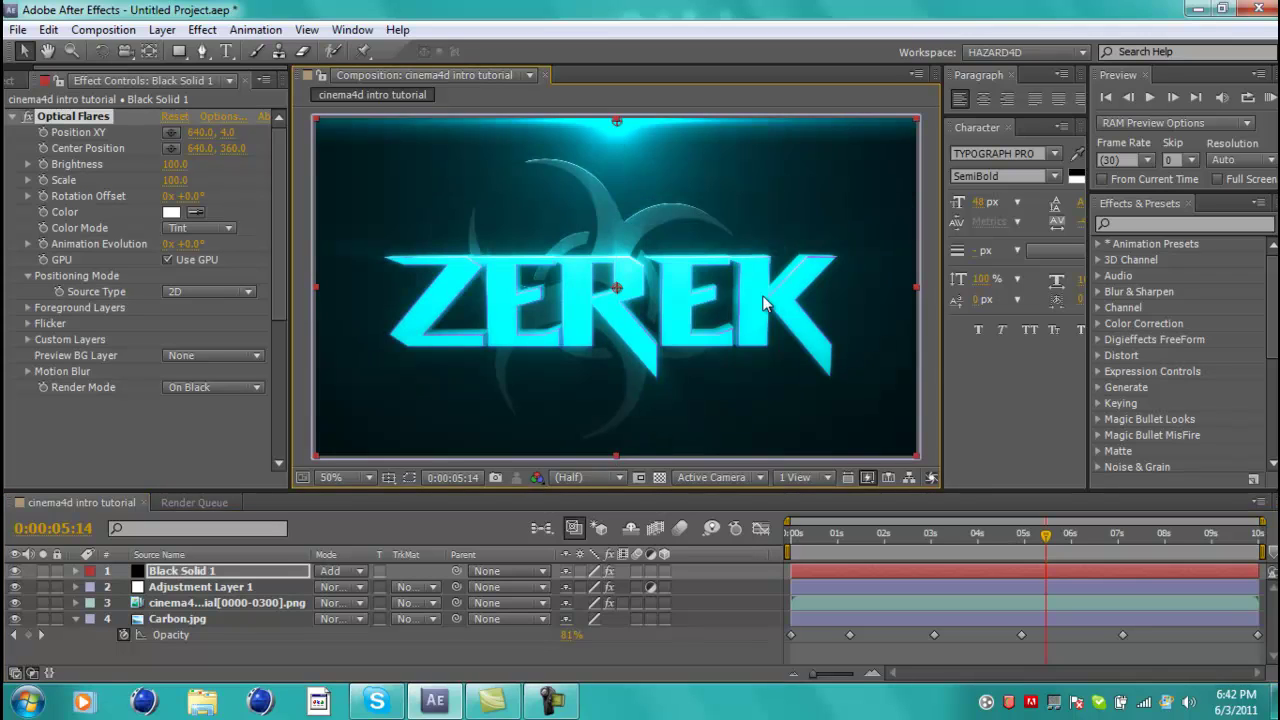
{"action": "key", "text": "comma"}
{"action": "key", "text": "comma"}
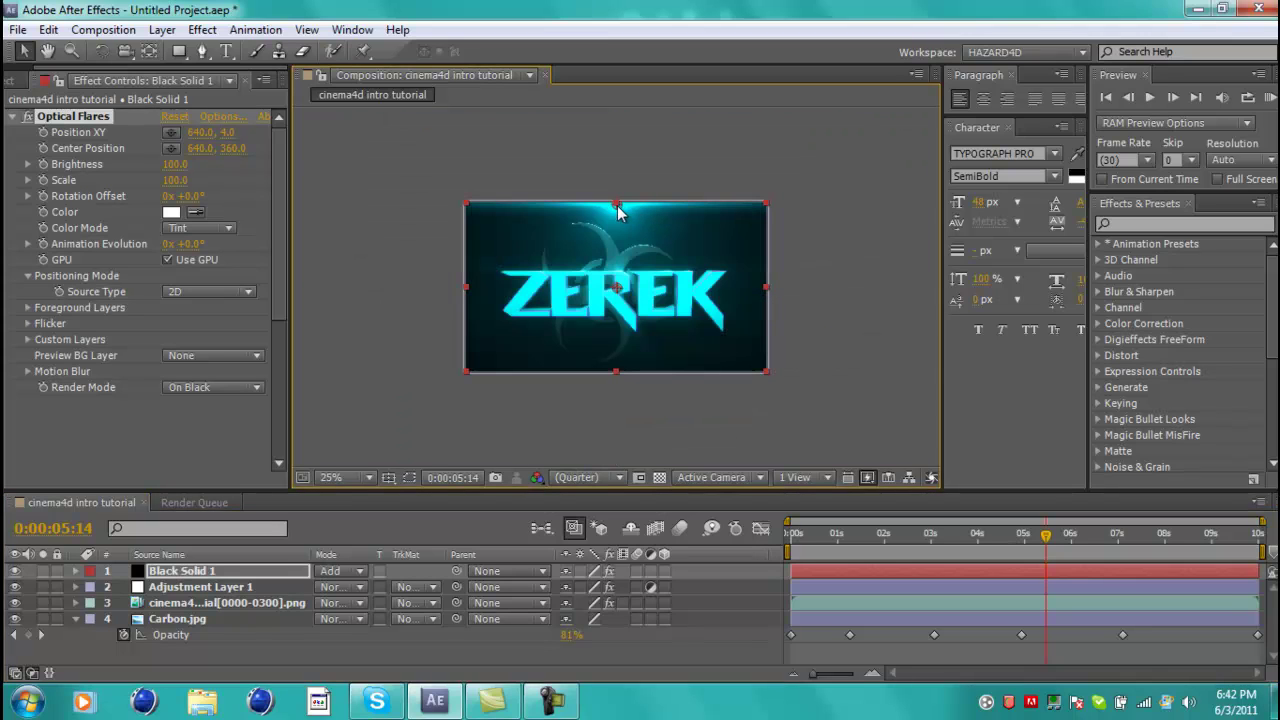
{"action": "left_click_drag", "start_coordinate": [617, 206], "coordinate": [618, 209]}
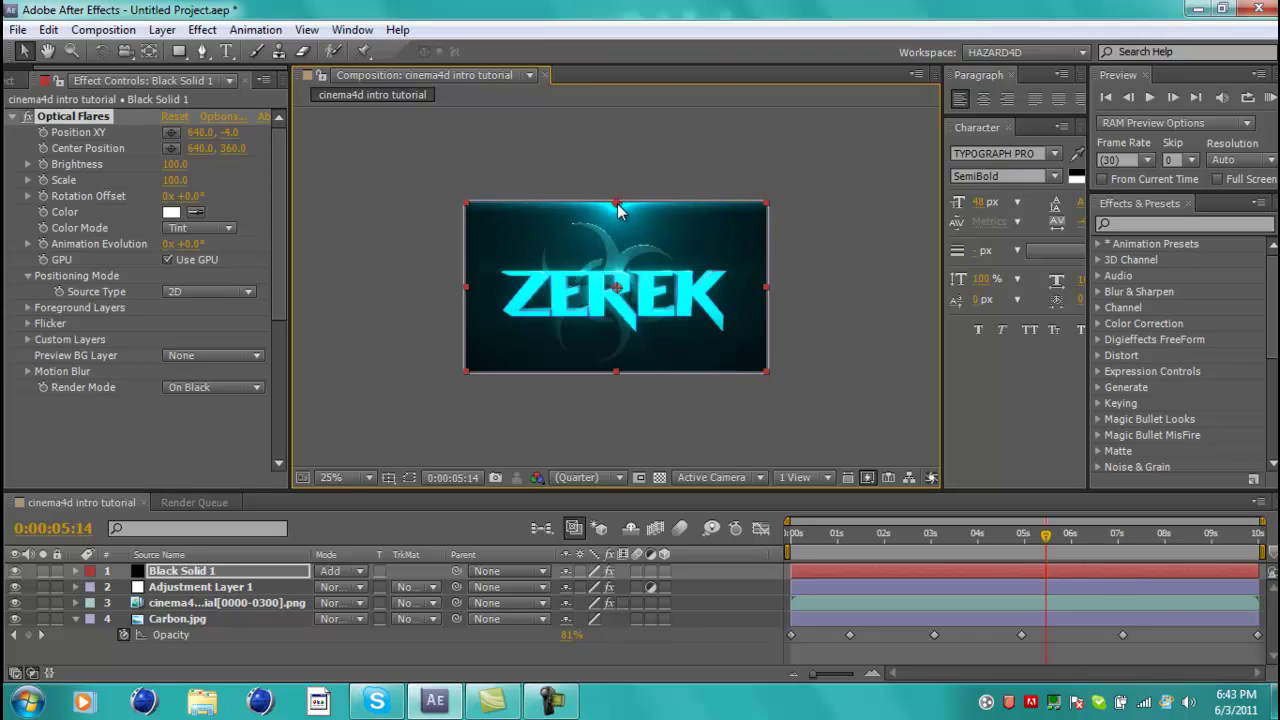
{"action": "left_click", "coordinate": [351, 239]}
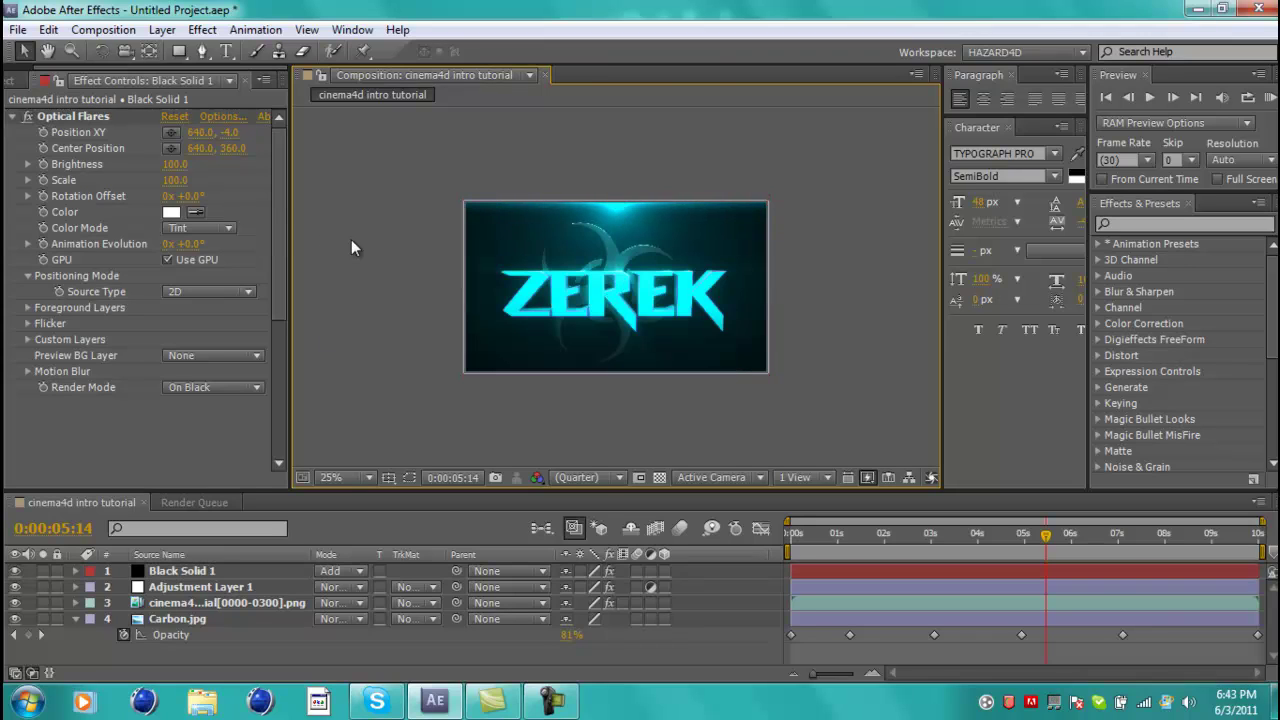
{"action": "key", "text": "period"}
{"action": "key", "text": "period"}
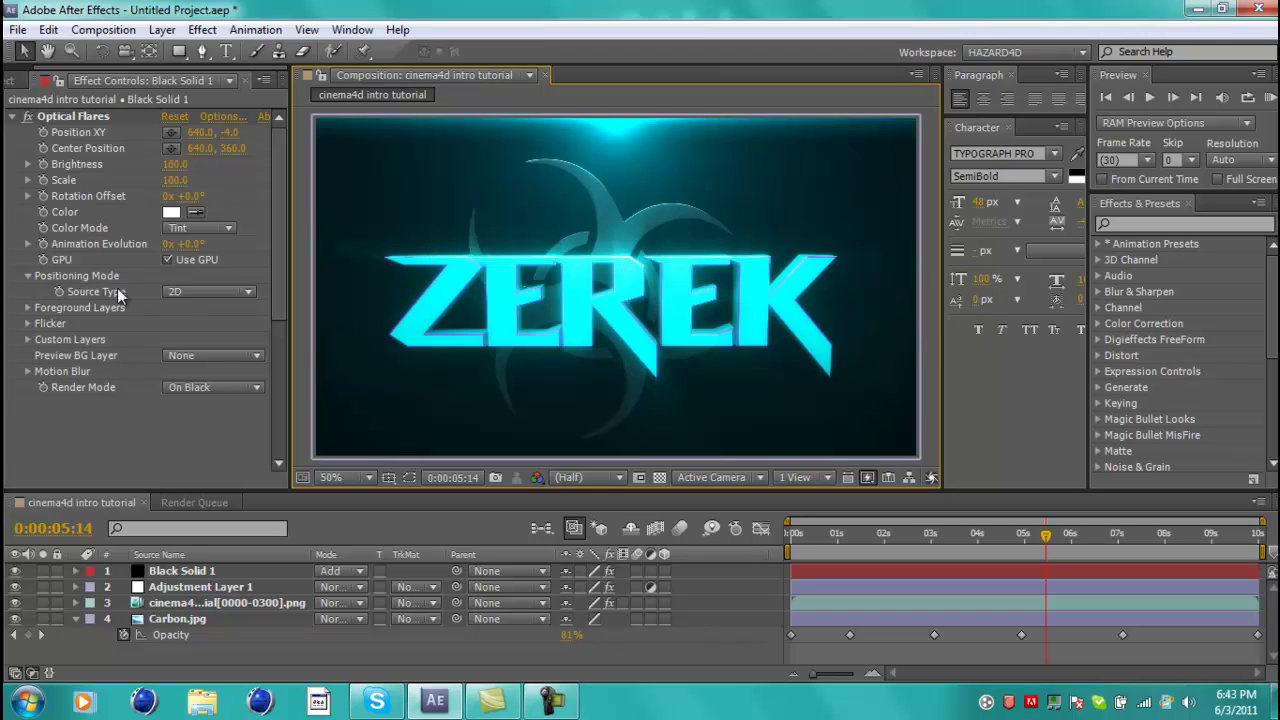
Step: Set Flicker Speed and Amount to 30 each, then duplicate Black Solid 1
{"action": "left_click", "coordinate": [28, 323]}
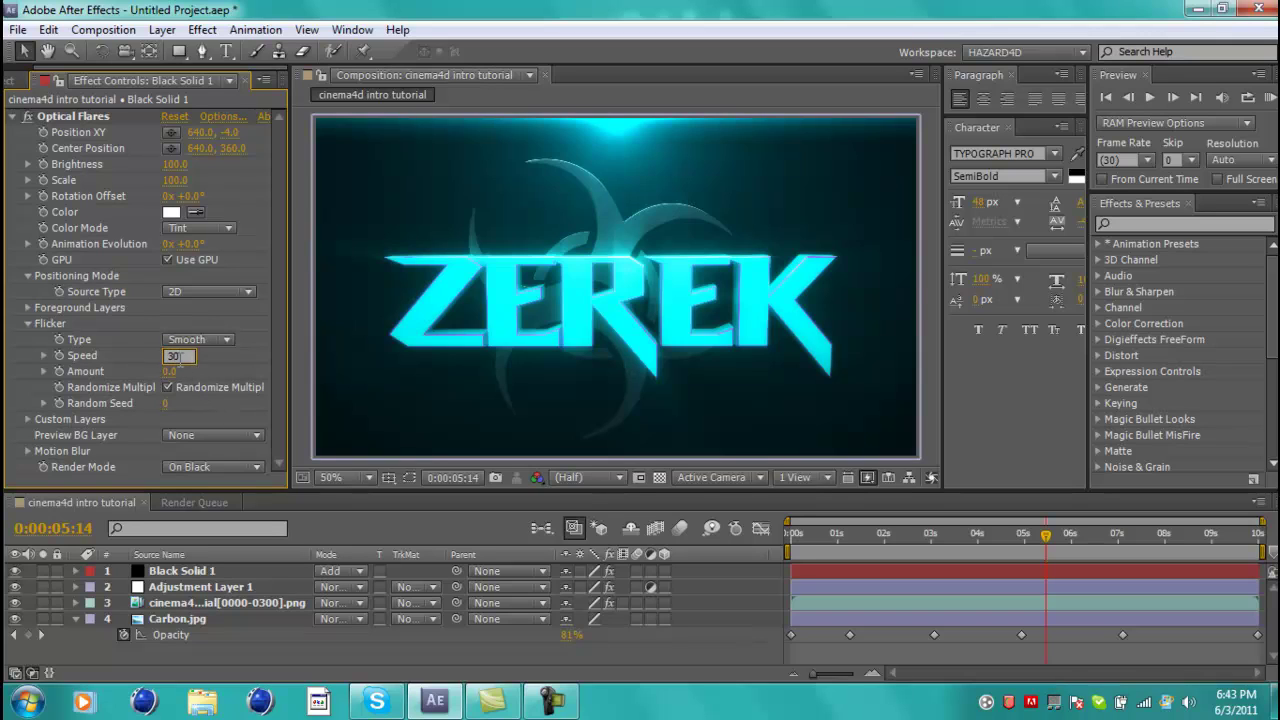
{"action": "key", "text": "Return"}
{"action": "left_click", "coordinate": [172, 371]}
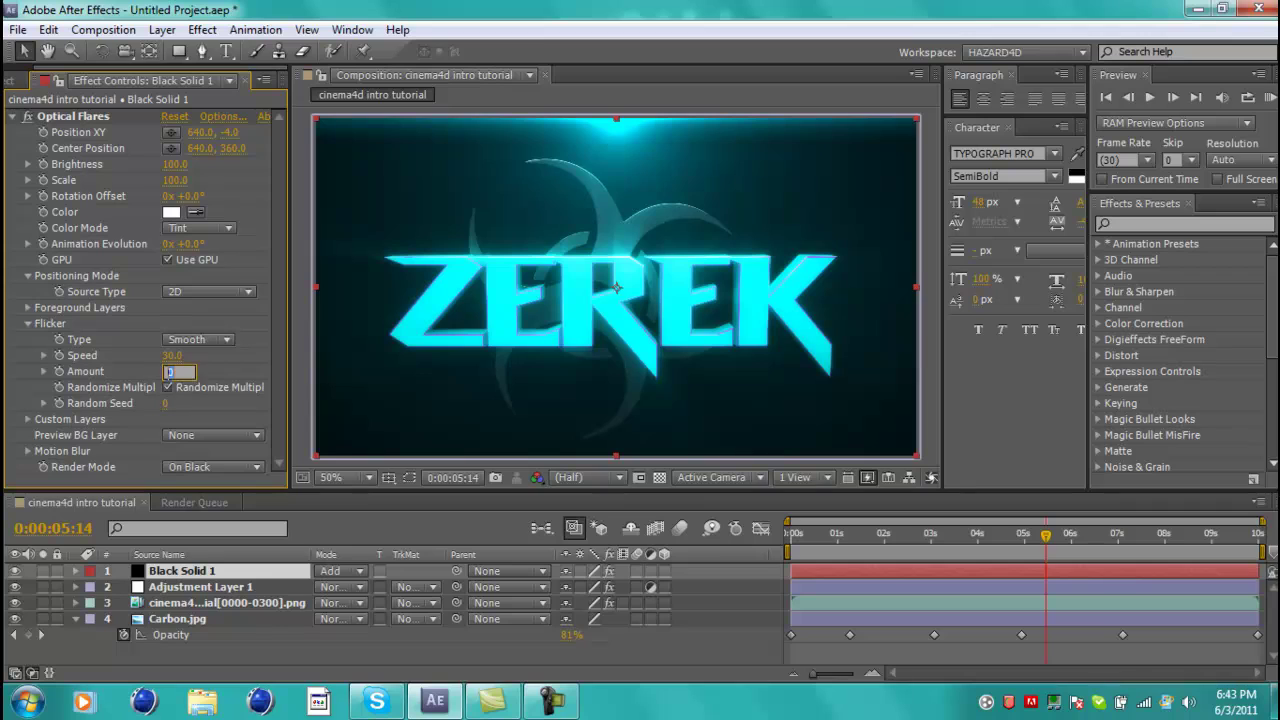
{"action": "key", "text": "Return"}
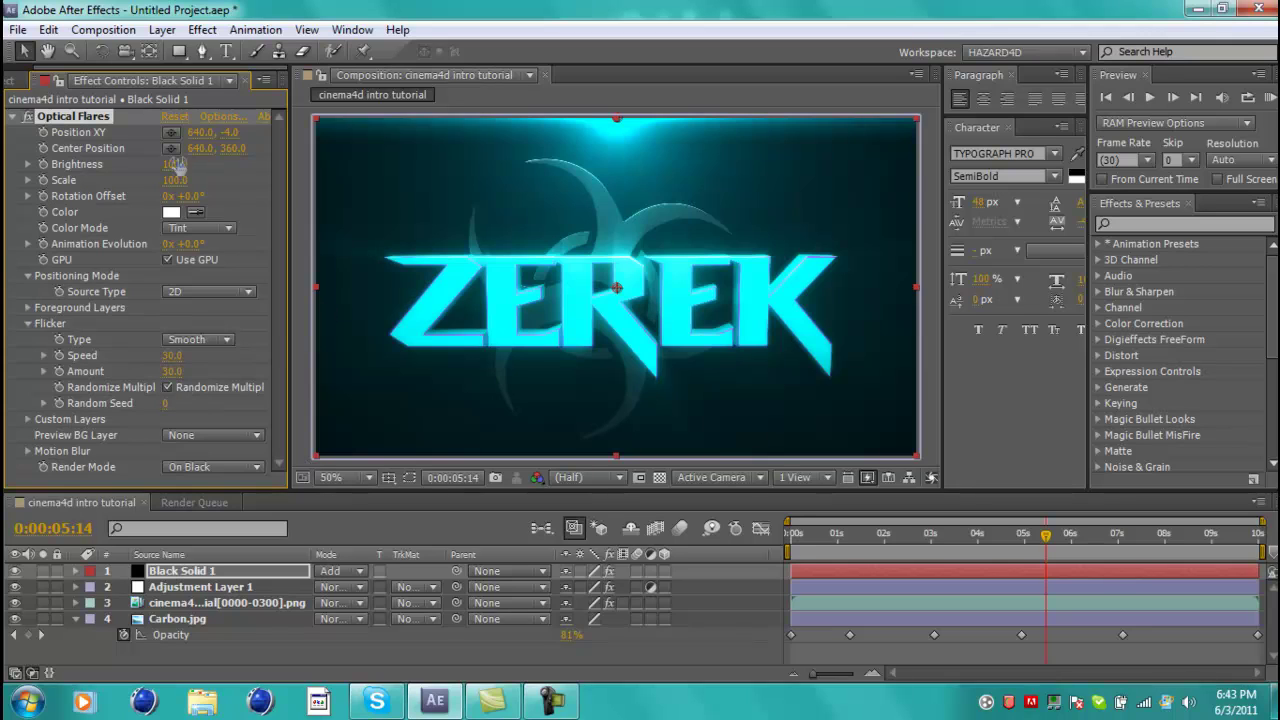
{"action": "left_click", "coordinate": [224, 568]}
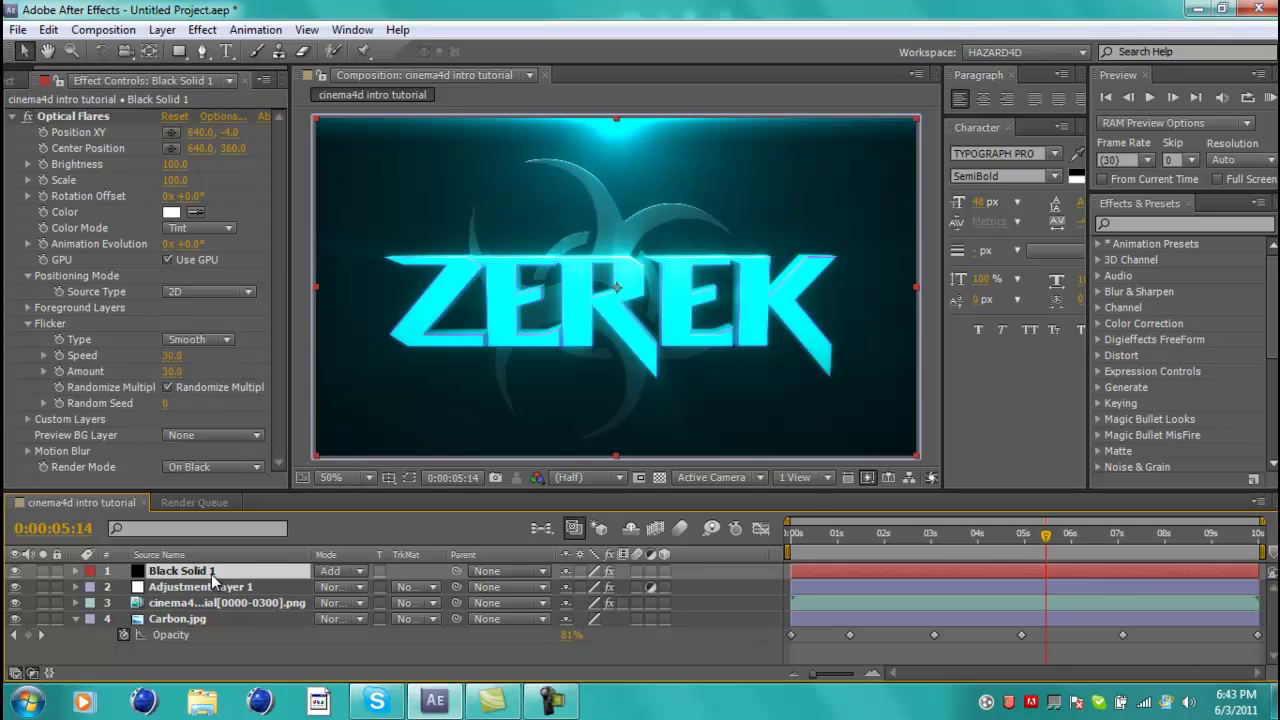
{"action": "key", "text": "ctrl+d"}
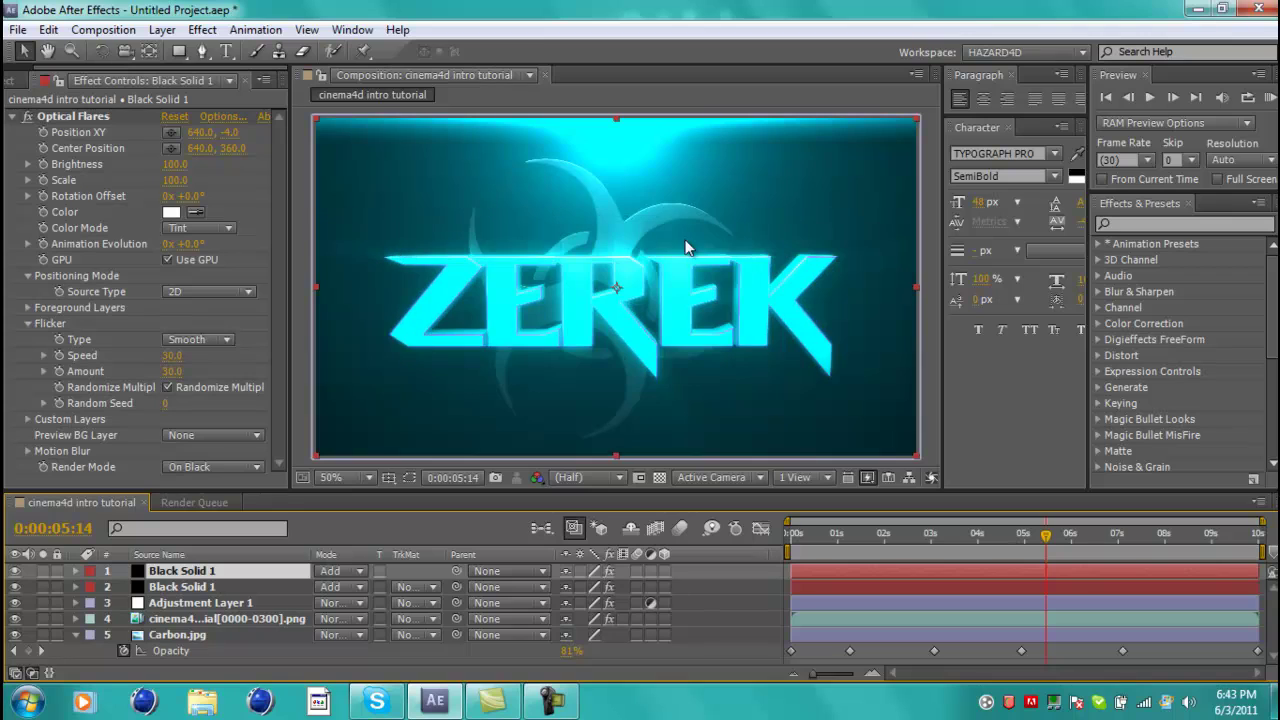
Step: Place the duplicate flare at the bottom edge of the frame (638, 720)
{"action": "left_click", "coordinate": [171, 132]}
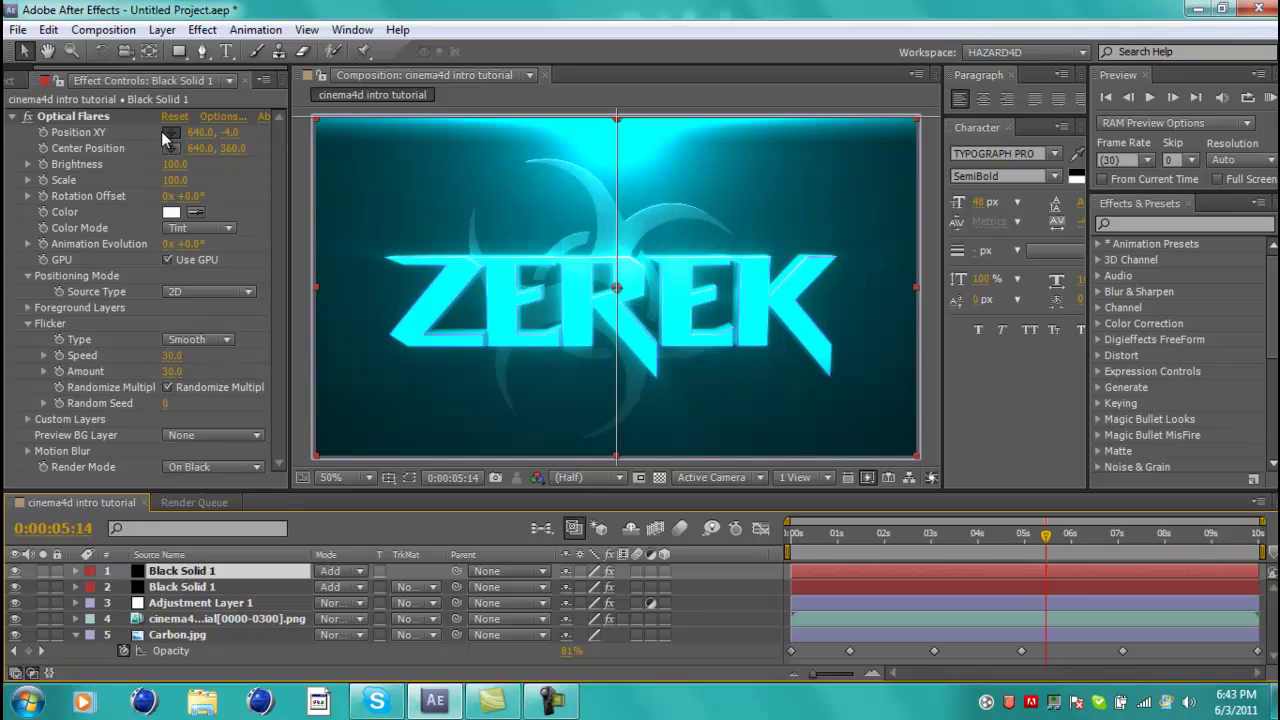
{"action": "left_click", "coordinate": [555, 338]}
{"action": "left_click_drag", "start_coordinate": [555, 338], "coordinate": [615, 455]}
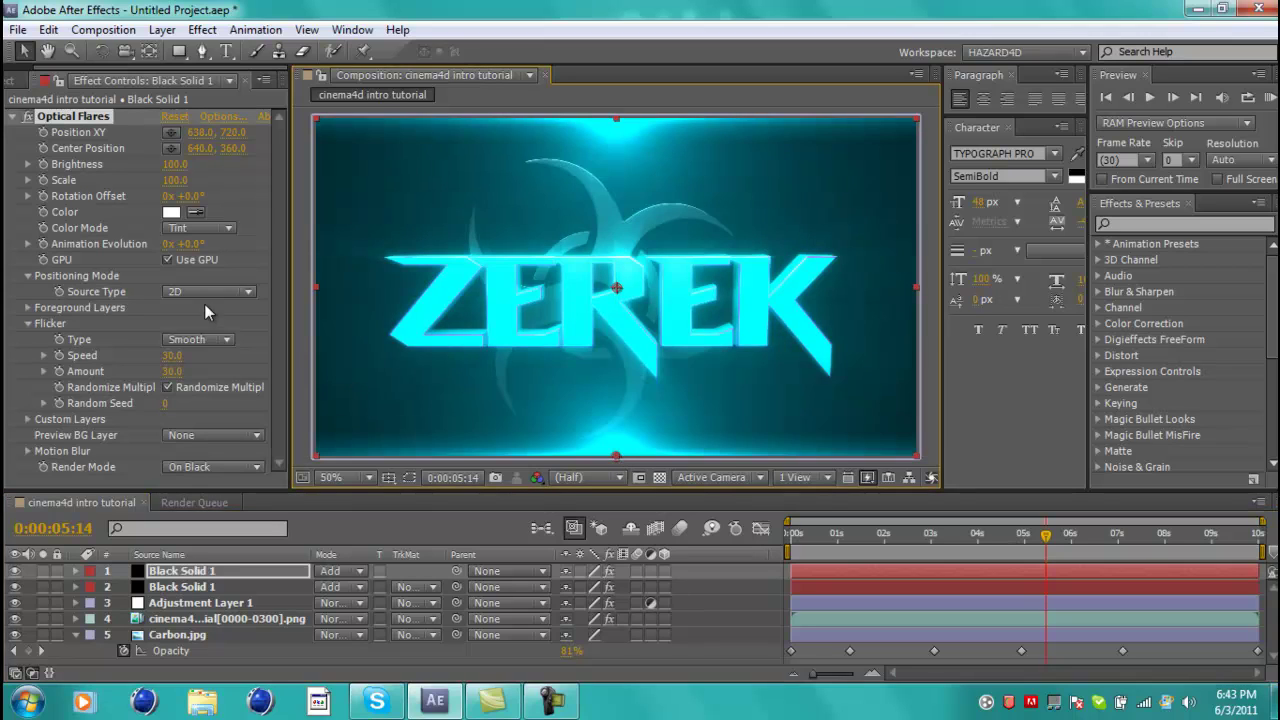
Step: Set Optical Flares Brightness to 80 on both flare layers, then play from an earlier point
{"action": "left_click", "coordinate": [175, 165]}
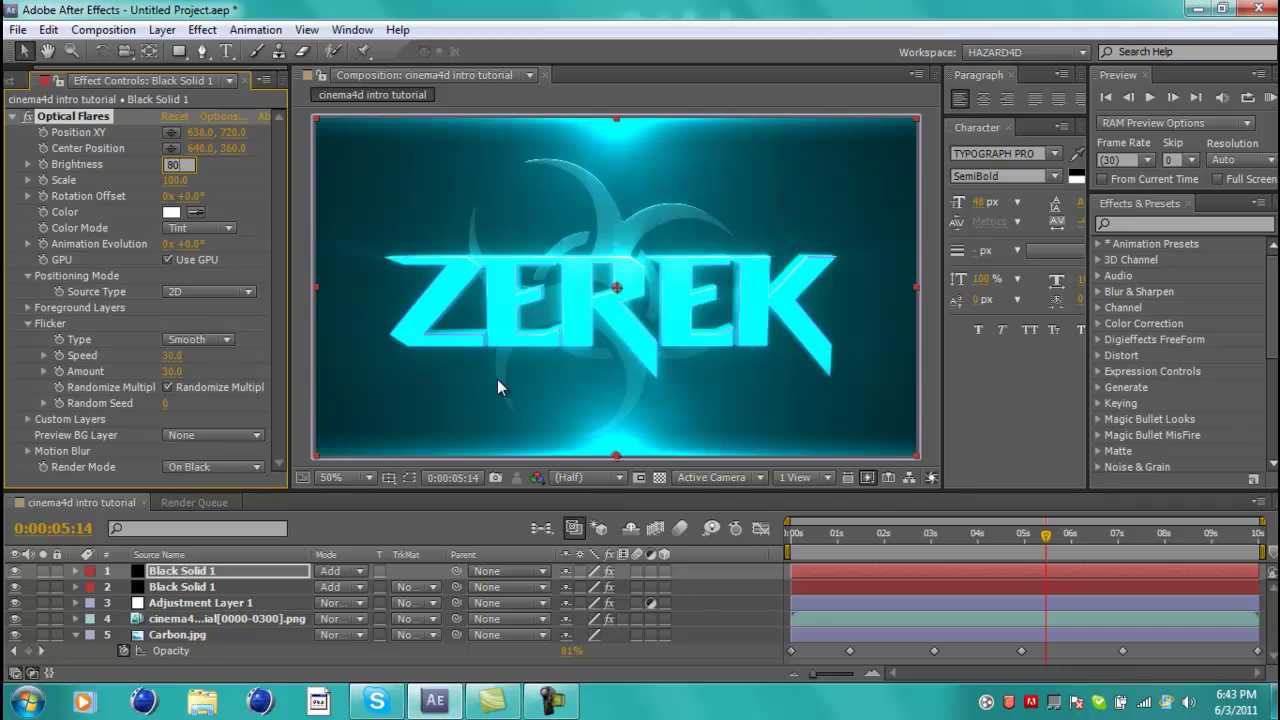
{"action": "key", "text": "Return"}
{"action": "left_click", "coordinate": [196, 589]}
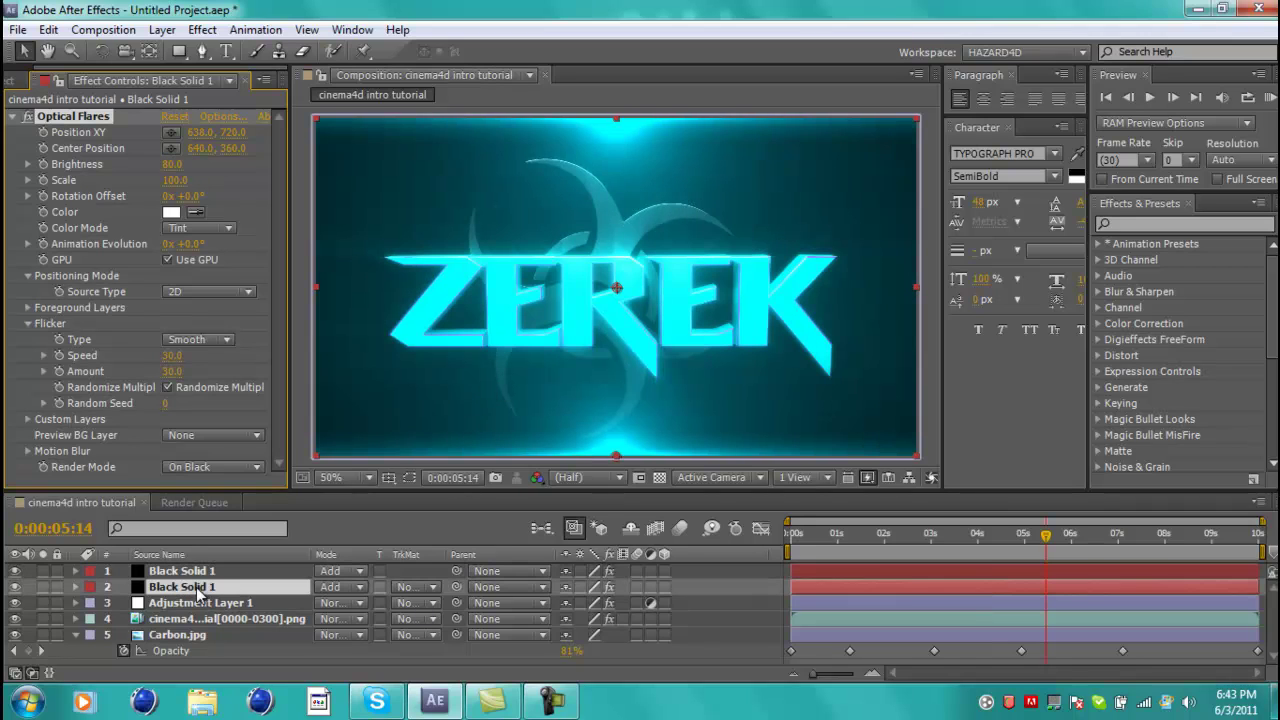
{"action": "left_click", "coordinate": [175, 165]}
{"action": "type", "text": "8"}
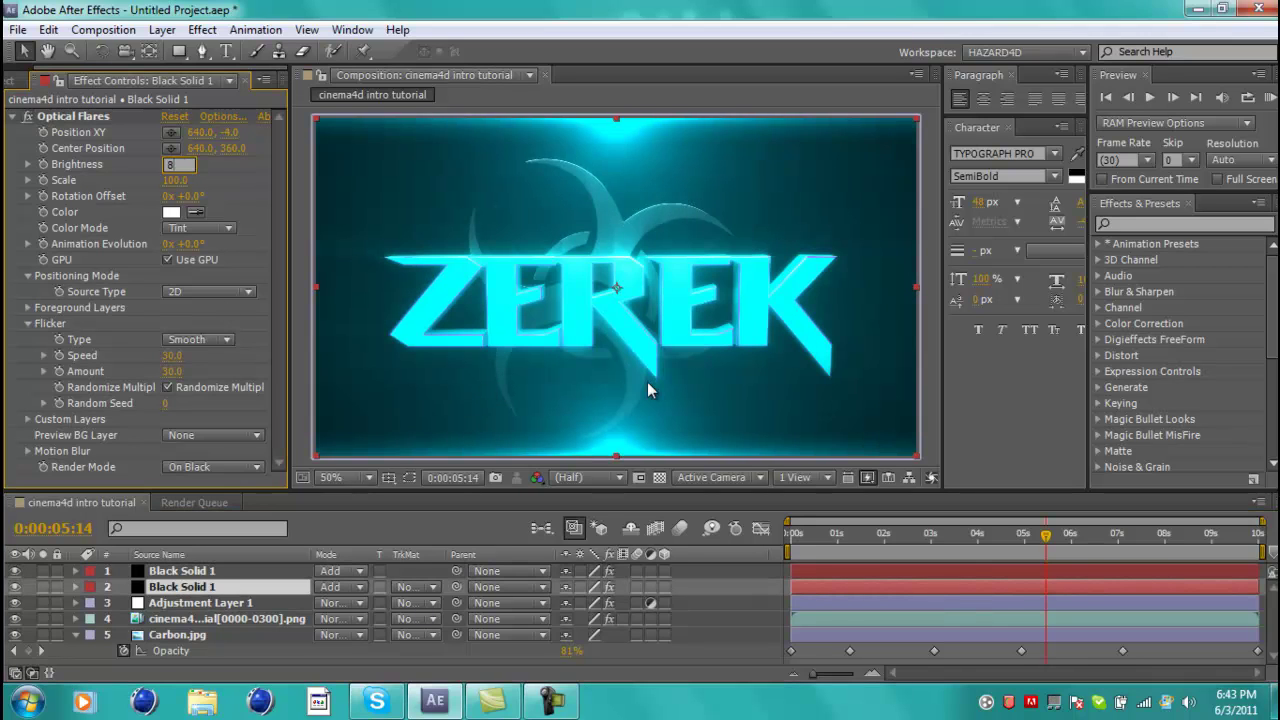
{"action": "type", "text": "0"}
{"action": "key", "text": "Return"}
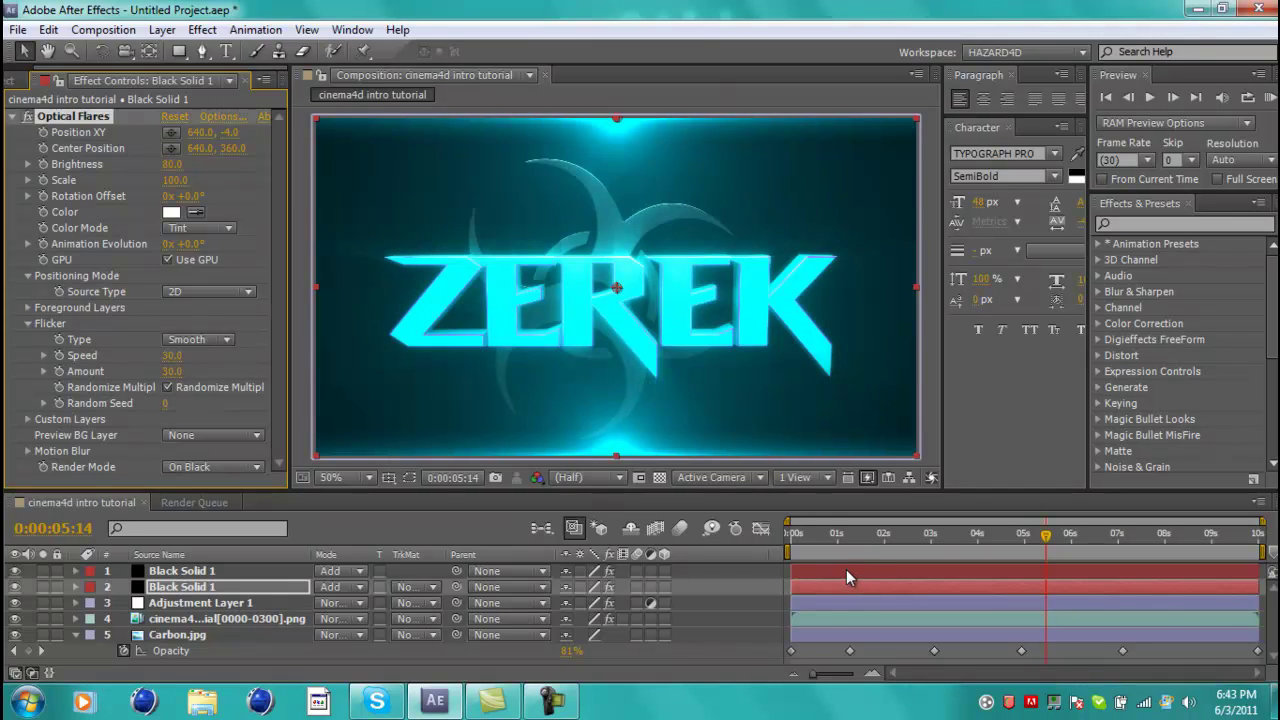
{"action": "left_click", "coordinate": [818, 535]}
{"action": "key", "text": "space"}
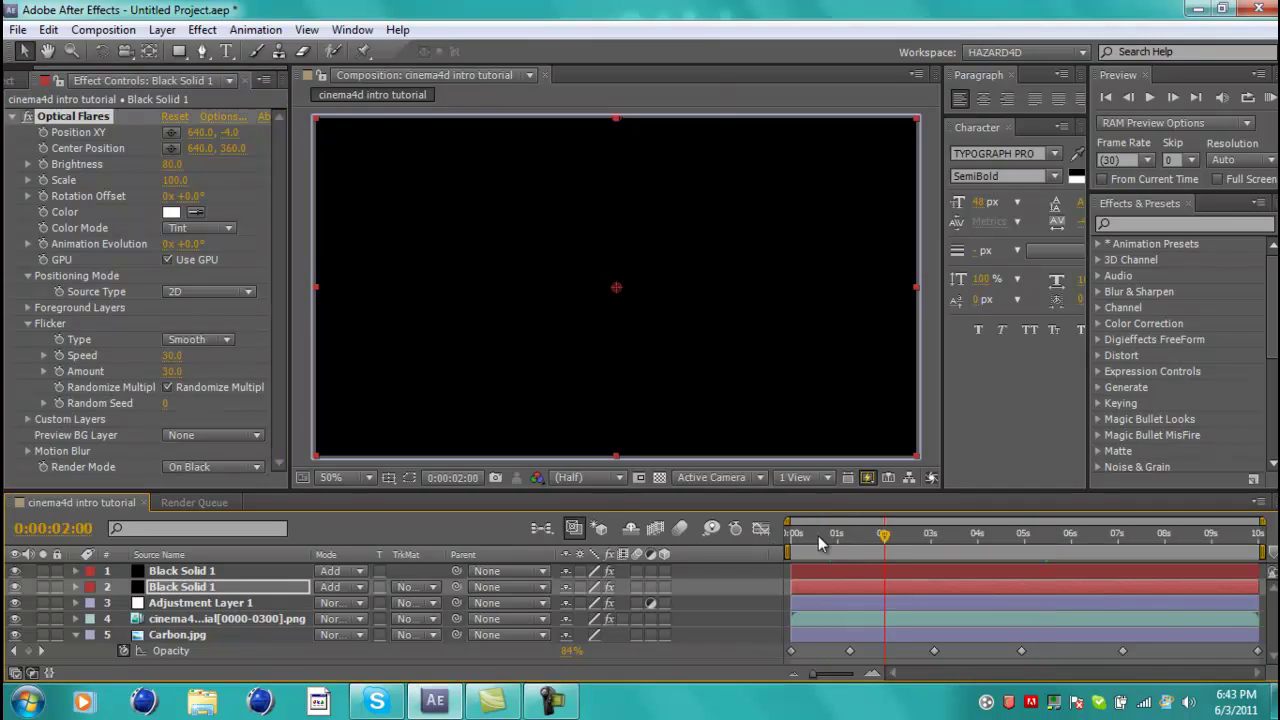
{"action": "left_click_drag", "start_coordinate": [806, 535], "coordinate": [778, 540]}
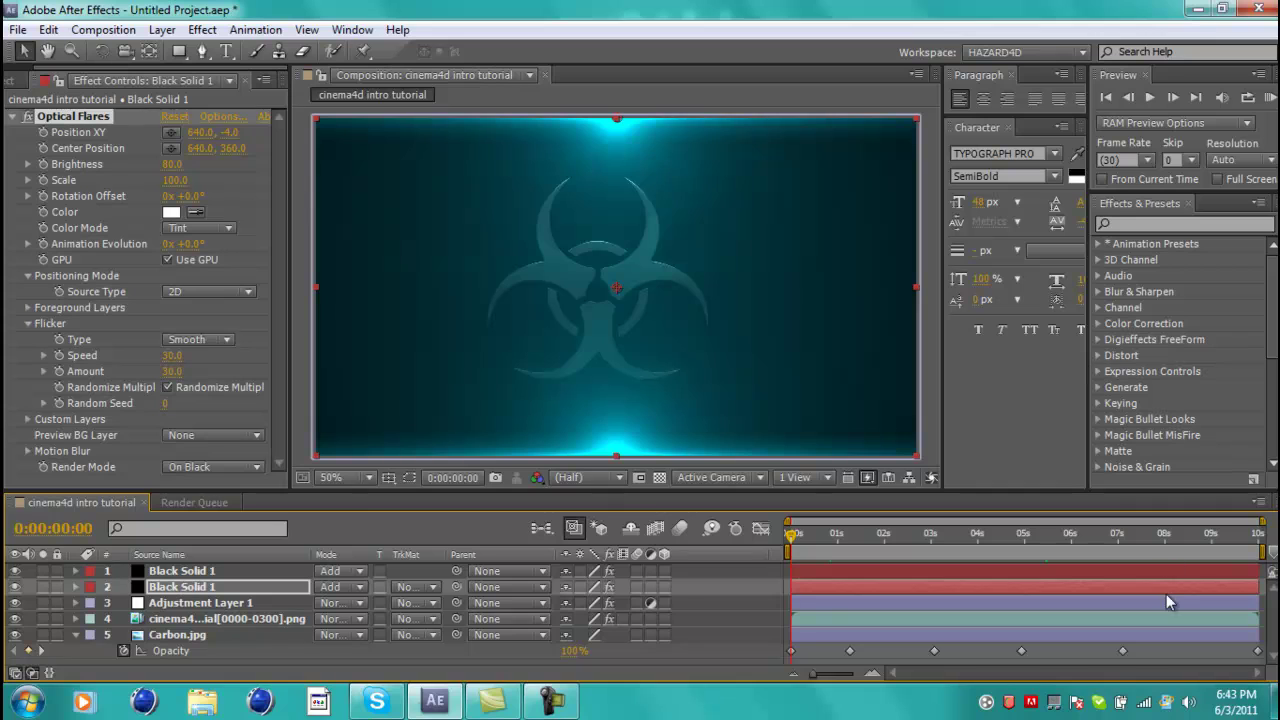
{"action": "mouse_move", "coordinate": [1202, 538]}
{"action": "left_mouse_down"}
{"action": "mouse_move", "coordinate": [1244, 545]}
{"action": "mouse_move", "coordinate": [1214, 540]}
{"action": "left_mouse_up"}
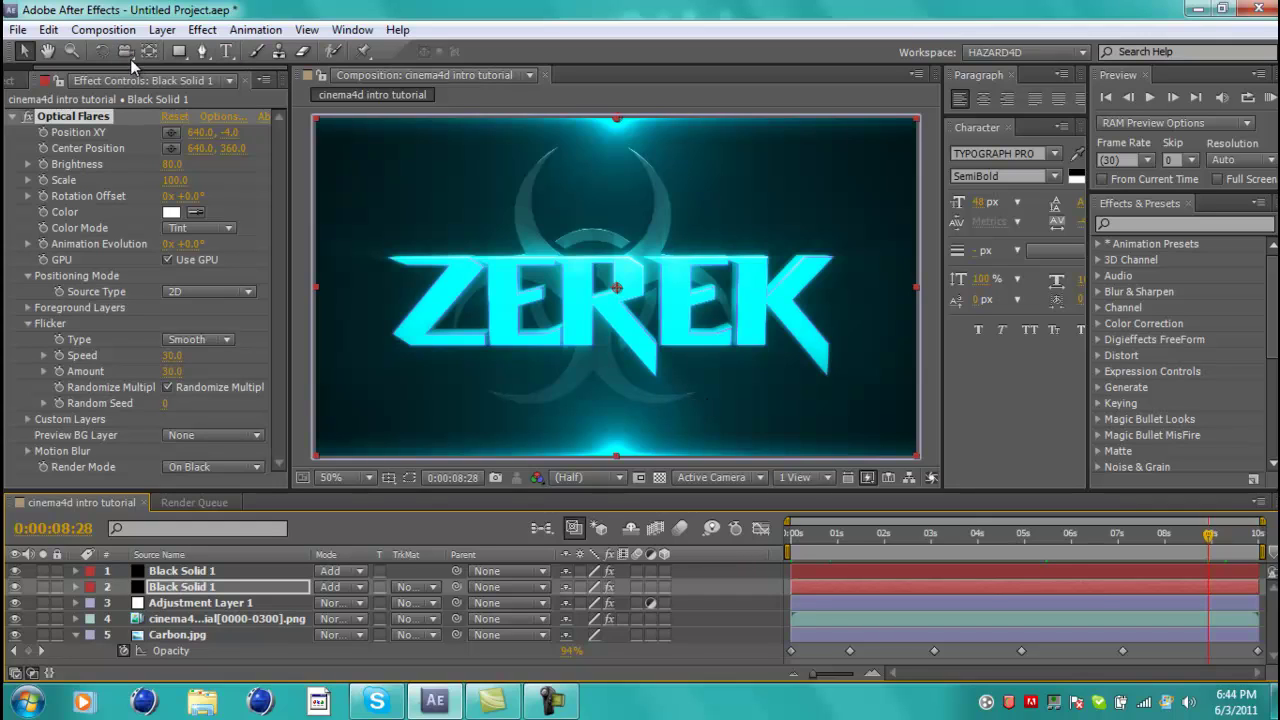
{"action": "left_click", "coordinate": [178, 51]}
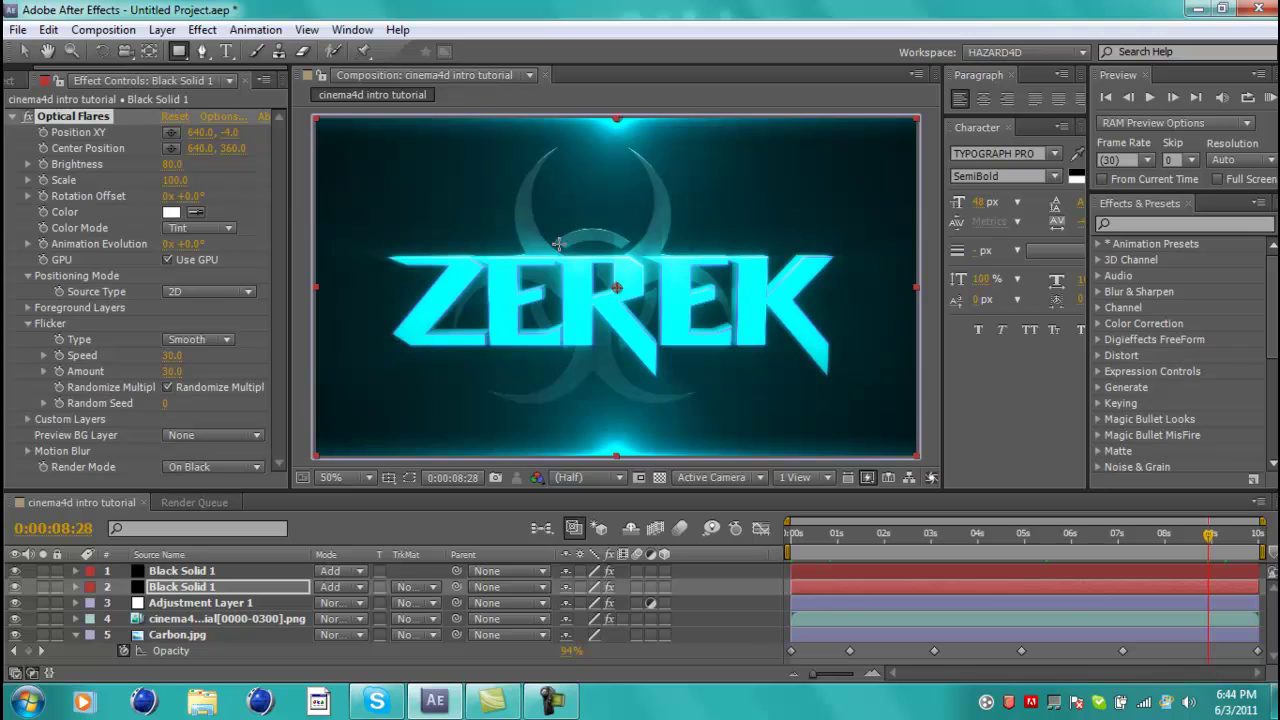
{"action": "left_click_drag", "start_coordinate": [850, 190], "coordinate": [569, 316]}
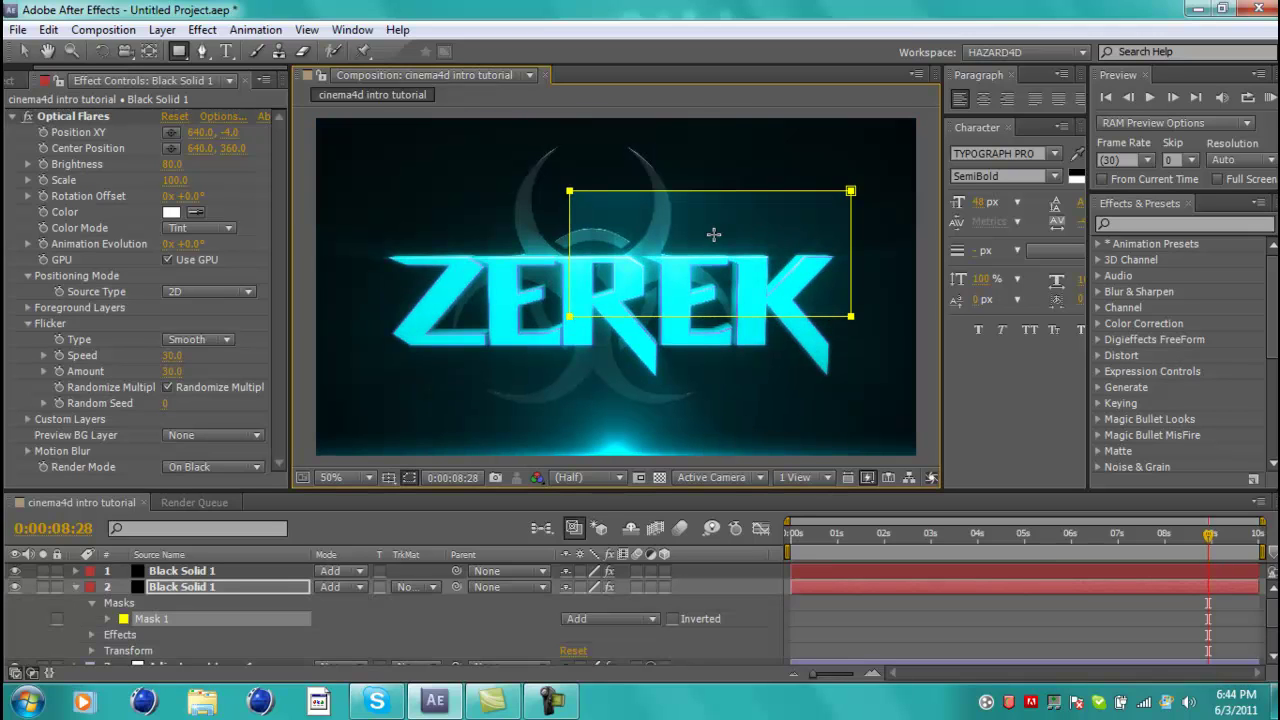
{"action": "left_click", "coordinate": [183, 622]}
{"action": "key", "text": "Delete"}
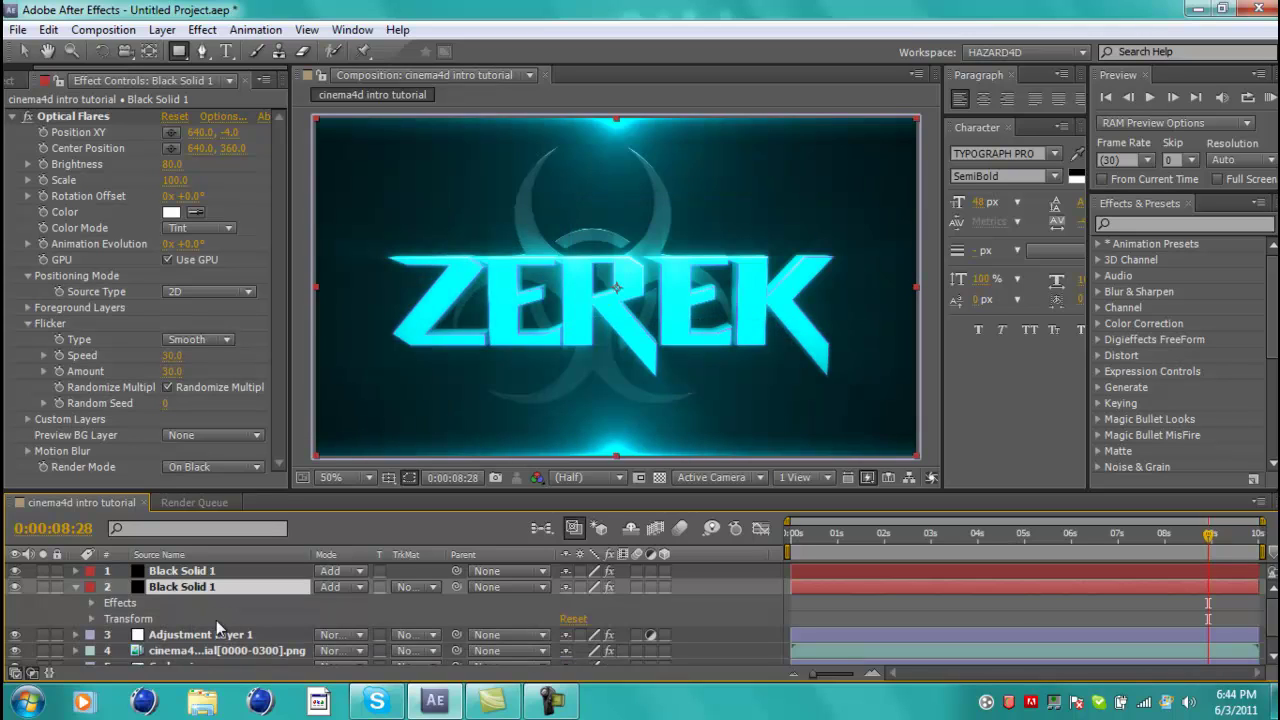
{"action": "left_click", "coordinate": [75, 587]}
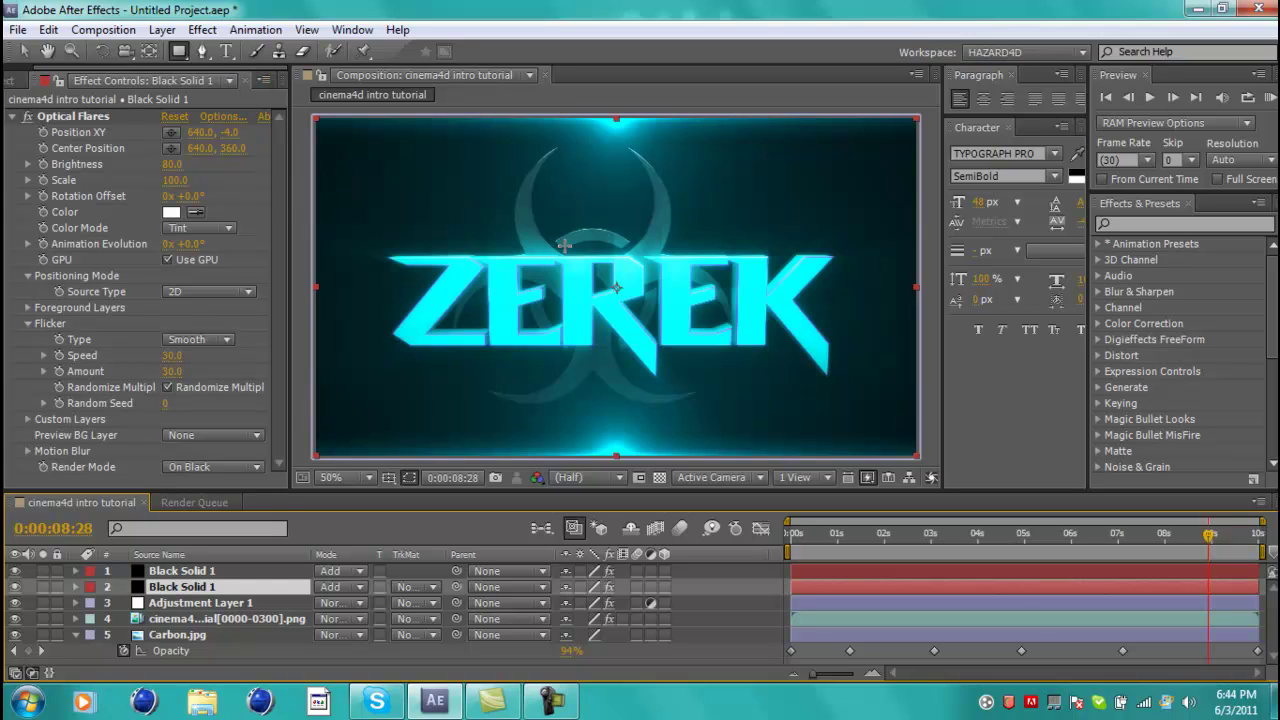
{"action": "left_click", "coordinate": [880, 536]}
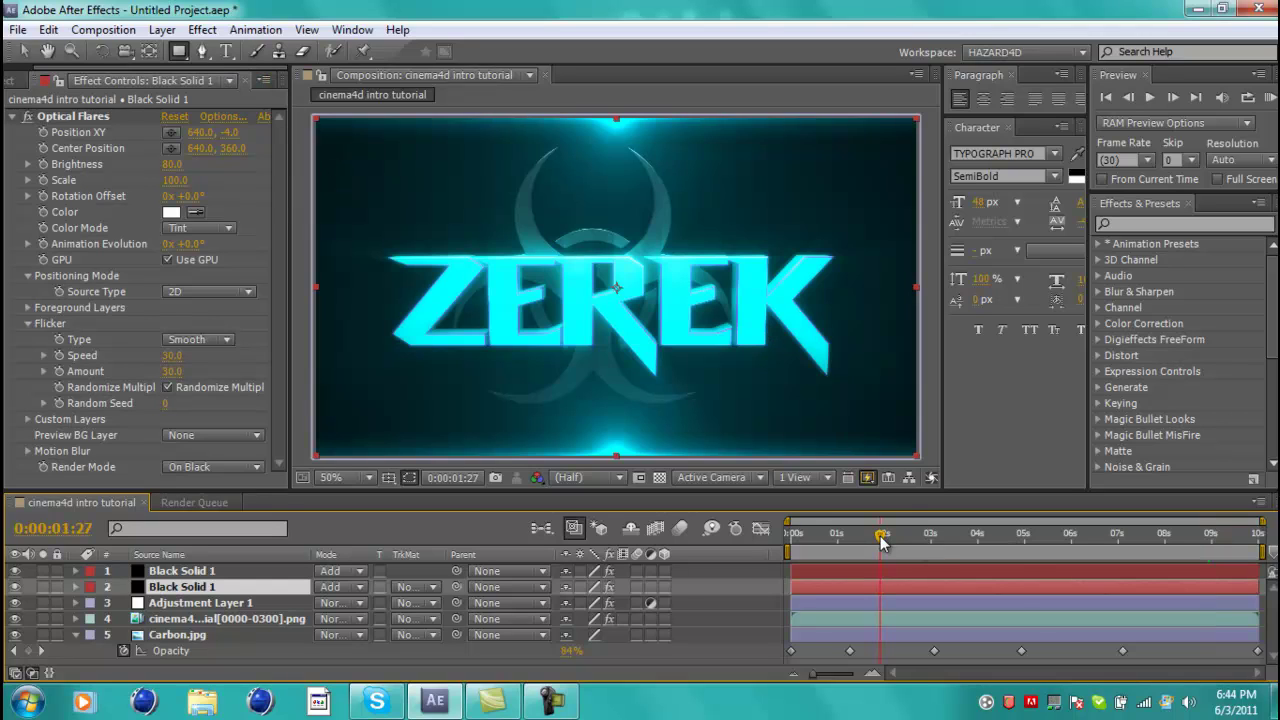
{"action": "left_click", "coordinate": [1040, 548]}
{"action": "left_click", "coordinate": [1149, 548]}
{"action": "left_click", "coordinate": [1207, 548]}
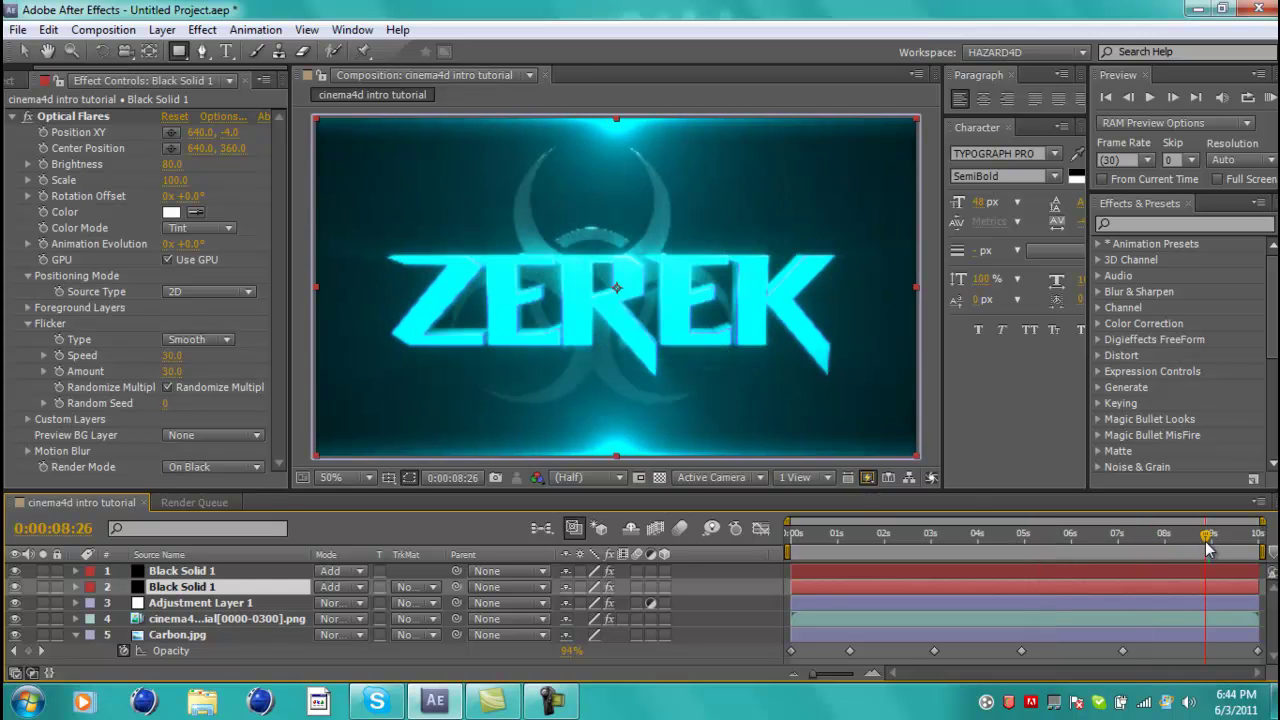
{"action": "left_click", "coordinate": [830, 543]}
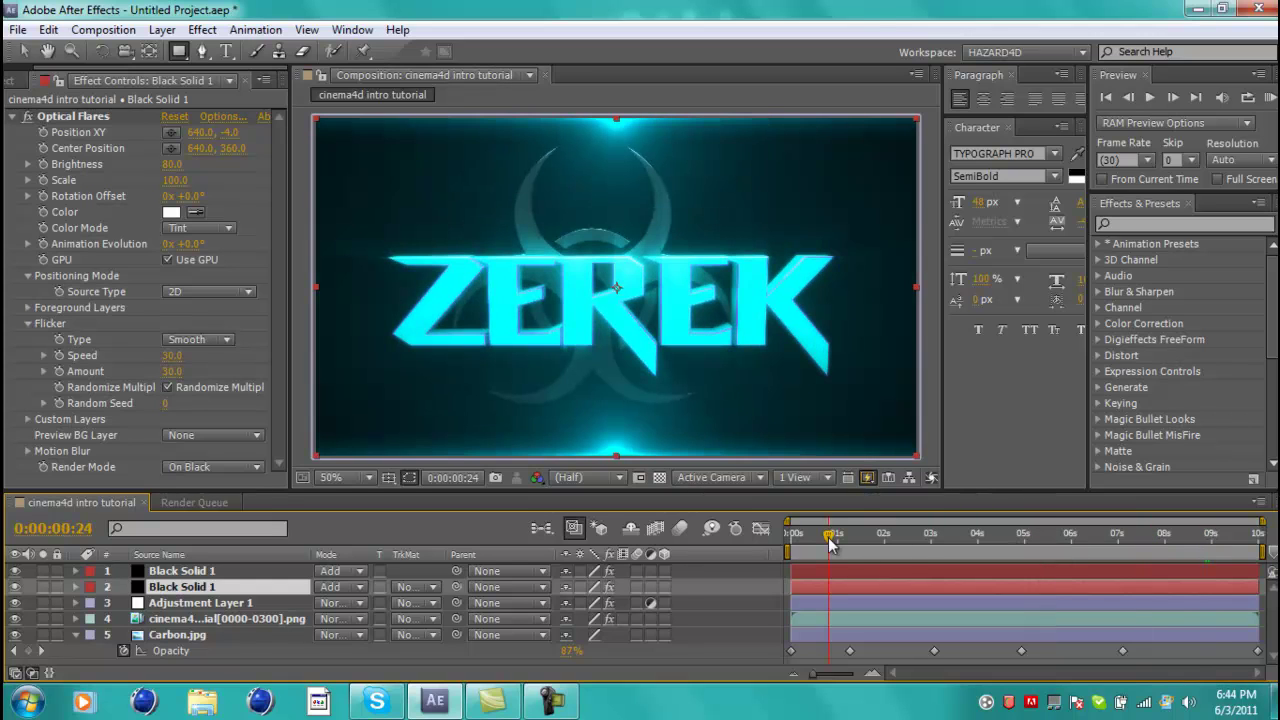
{"action": "left_click", "coordinate": [926, 540]}
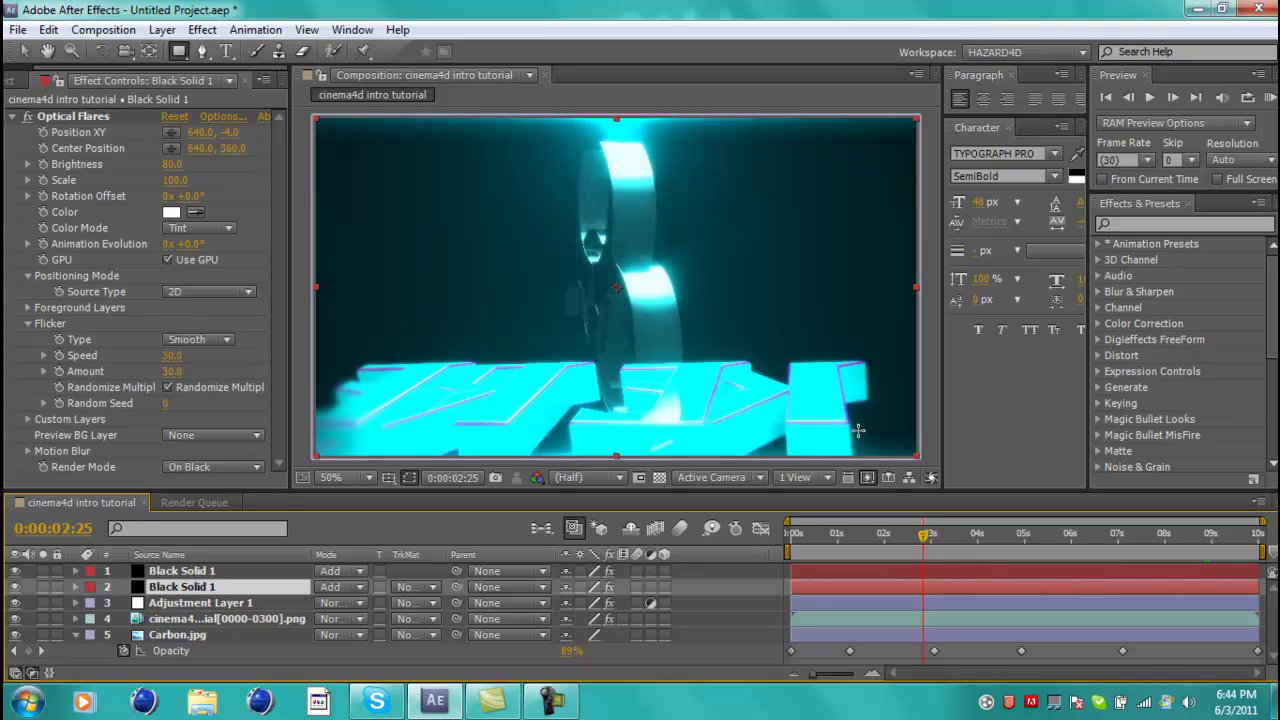
{"action": "left_click", "coordinate": [1199, 545]}
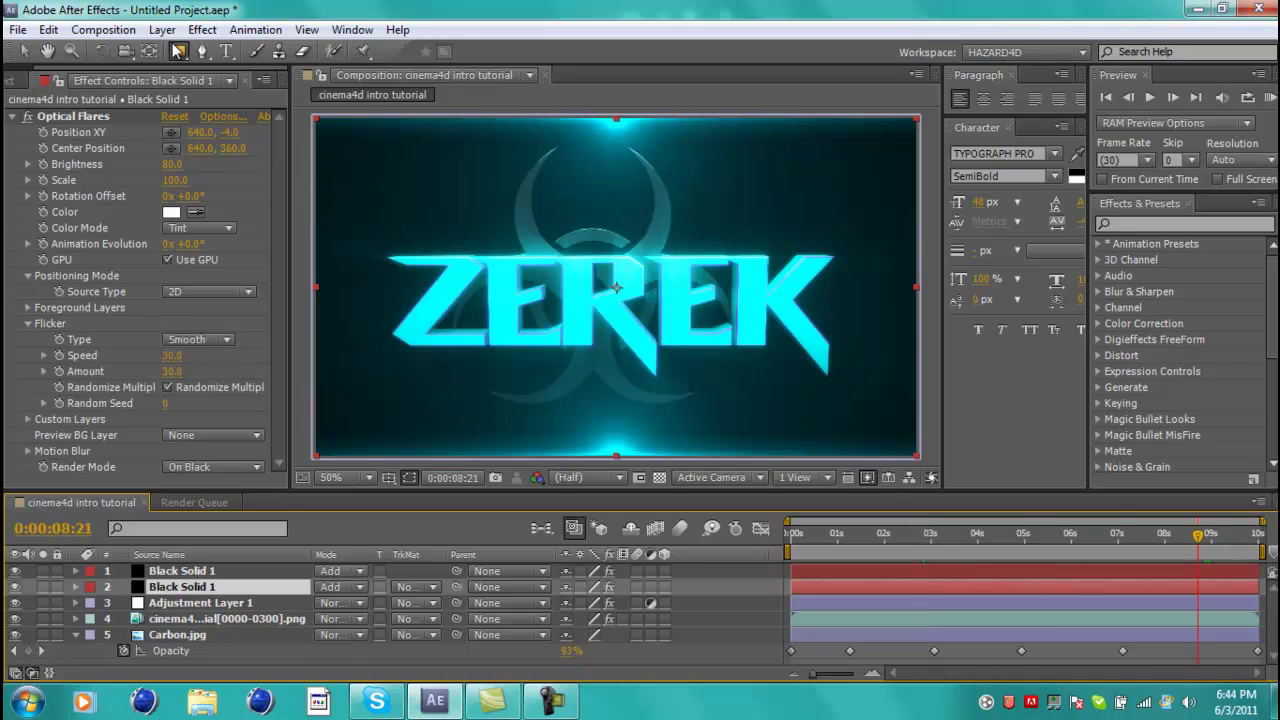
{"action": "left_click", "coordinate": [226, 51]}
Step: At 0:00:09:00, create a Typograph Pro text layer reading 'YOUTUBE/HAZARD$D'
{"action": "left_click", "coordinate": [1211, 537]}
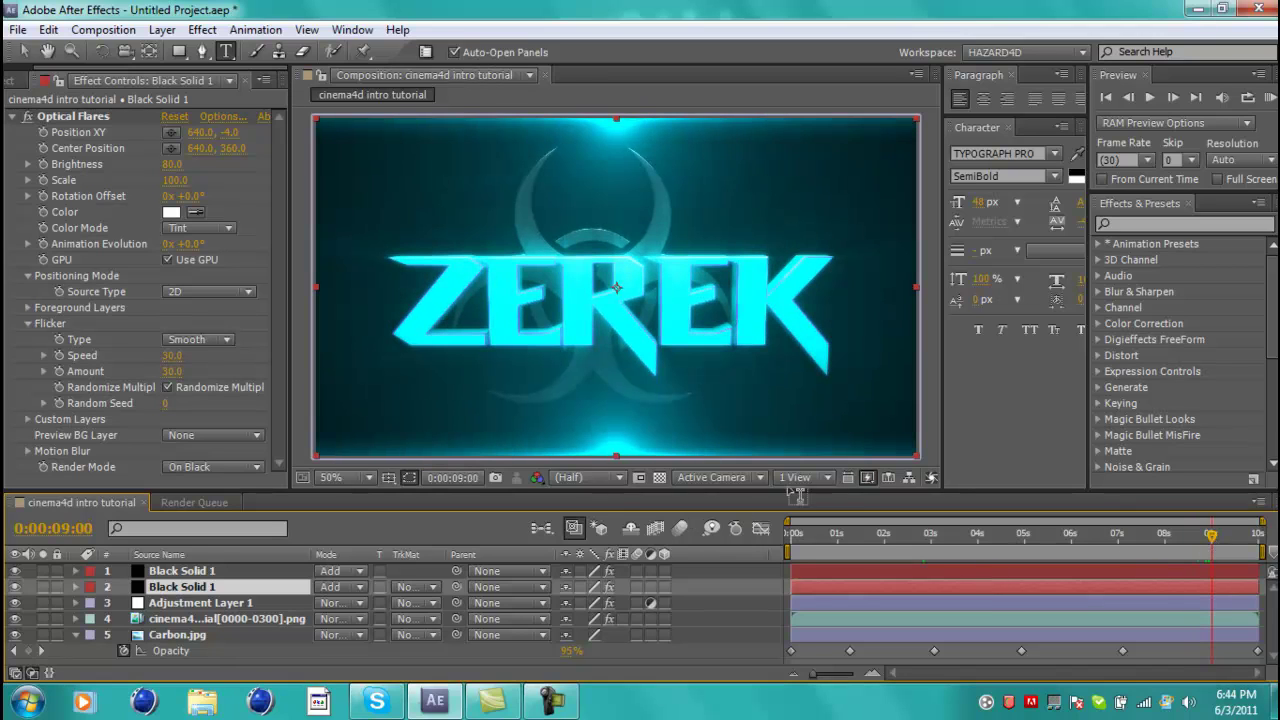
{"action": "left_click", "coordinate": [455, 388]}
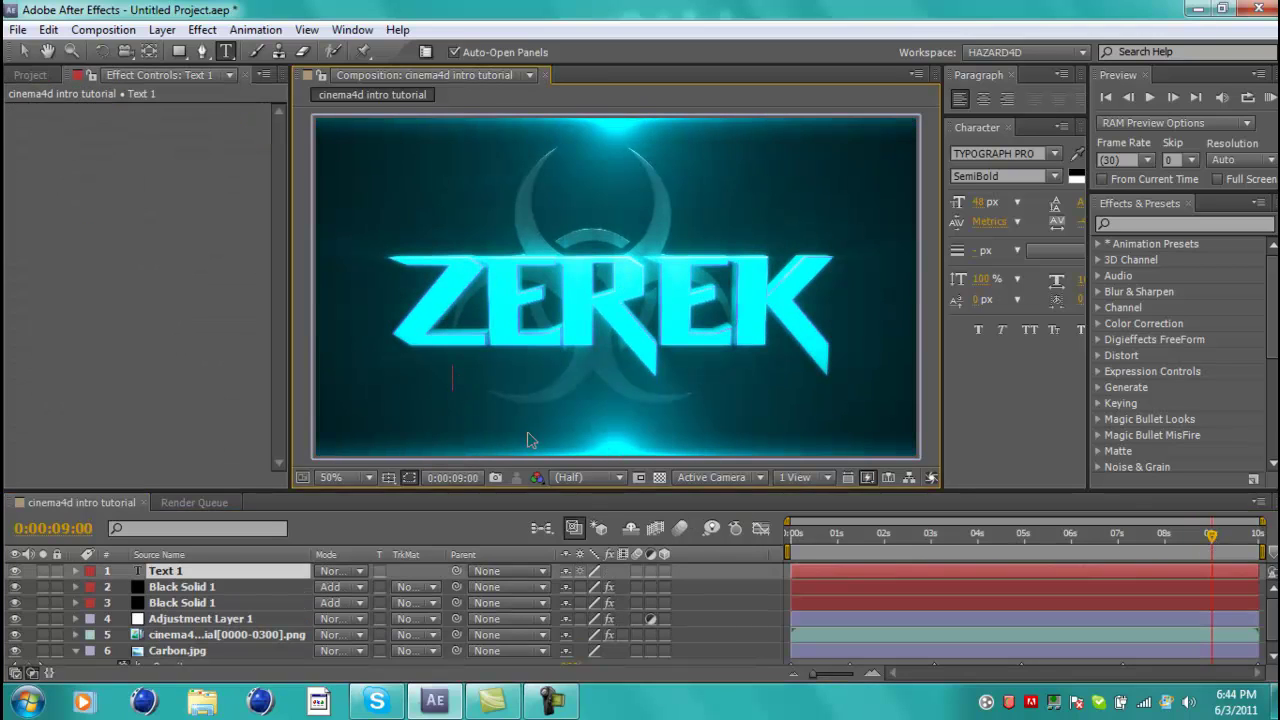
{"action": "left_click", "coordinate": [1055, 154]}
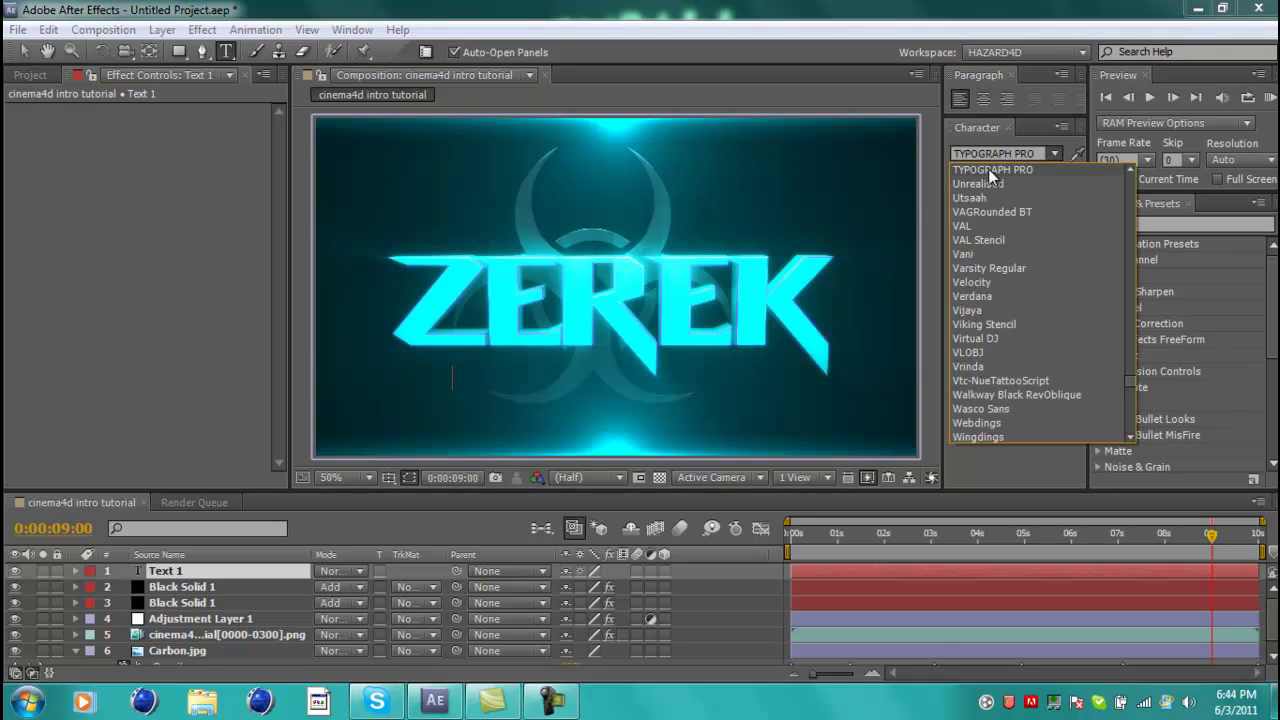
{"action": "left_click", "coordinate": [1027, 130]}
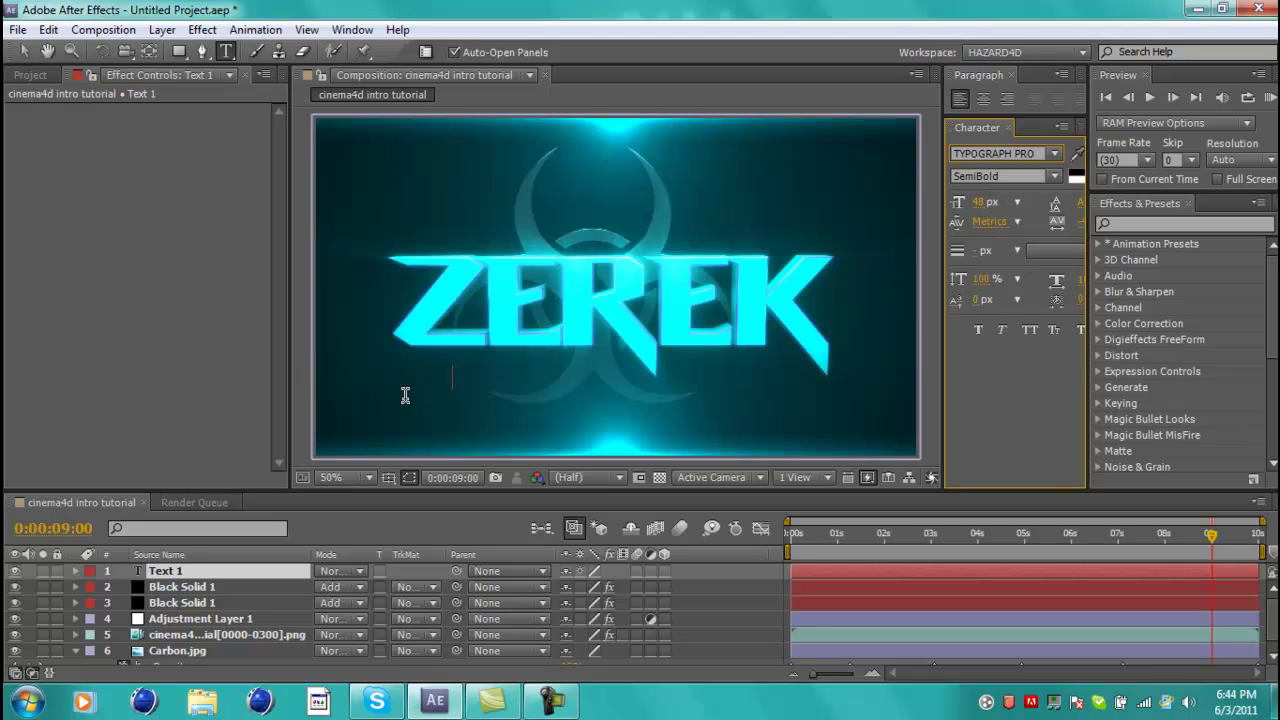
{"action": "left_click", "coordinate": [475, 395]}
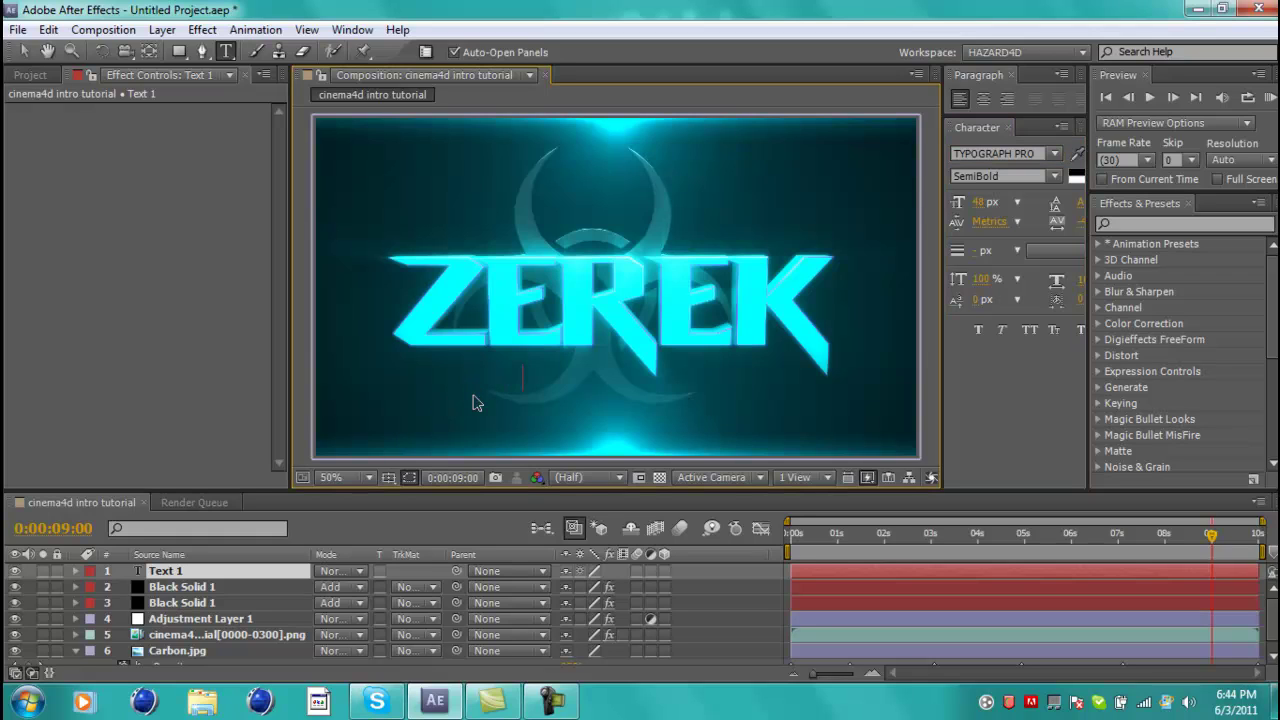
{"action": "type", "text": "YOUTUBE?HAZARD$D"}
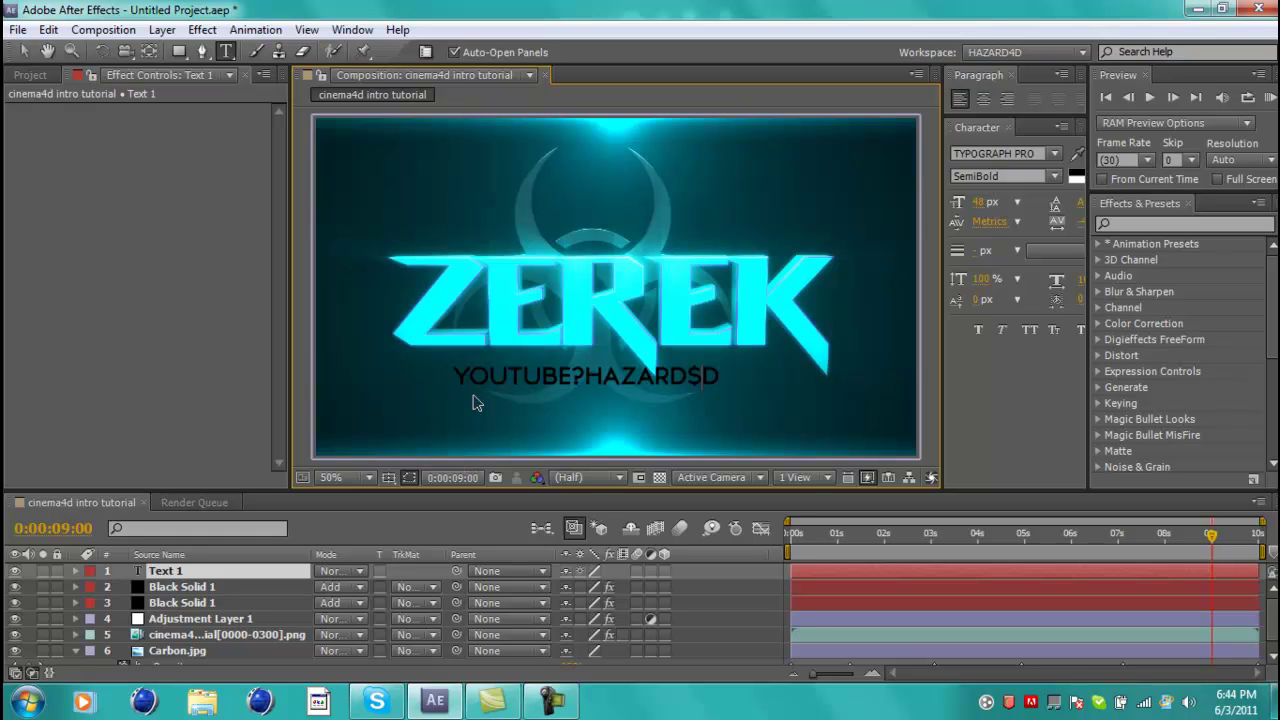
{"action": "key", "text": "BackSpace"}
{"action": "key", "text": "BackSpace"}
{"action": "key", "text": "BackSpace"}
{"action": "key", "text": "BackSpace"}
{"action": "key", "text": "BackSpace"}
{"action": "key", "text": "BackSpace"}
{"action": "key", "text": "BackSpace"}
{"action": "key", "text": "BackSpace"}
{"action": "key", "text": "BackSpace"}
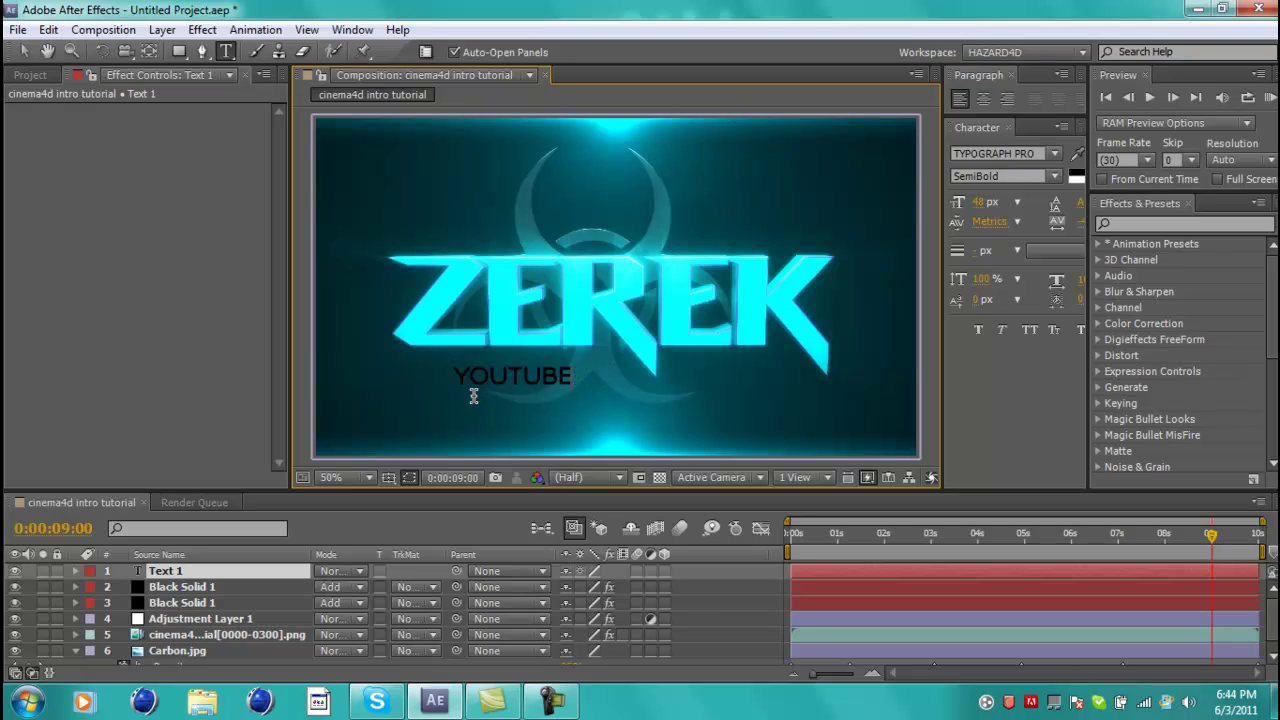
{"action": "type", "text": "/HAZARD$D"}
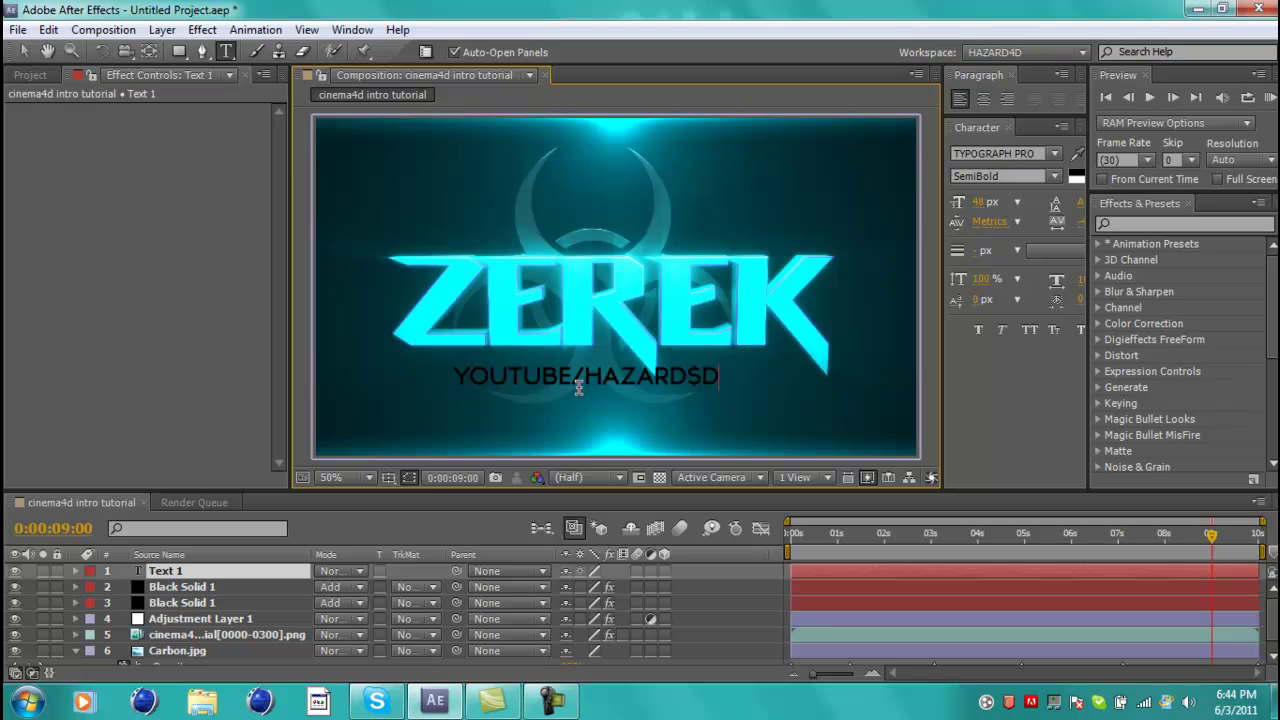
Step: Show the title/action-safe guides and move the text across the ZEREK title's centre
{"action": "left_click", "coordinate": [389, 478]}
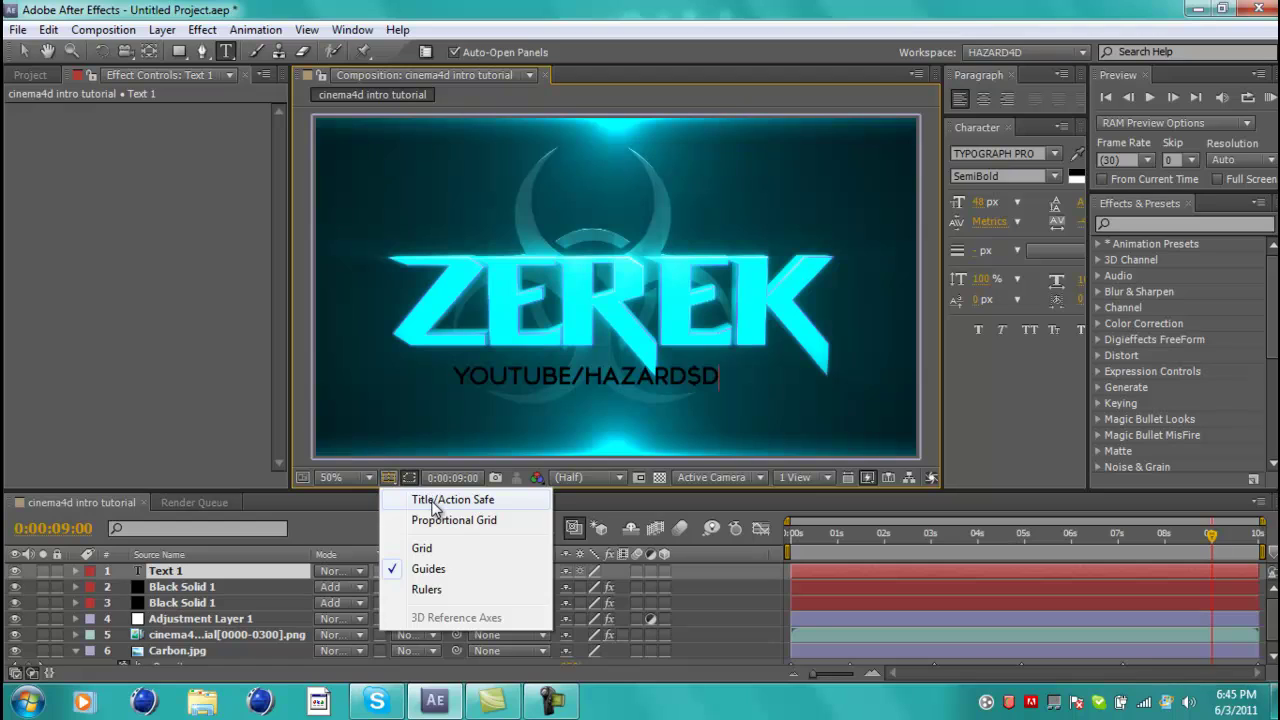
{"action": "left_click", "coordinate": [434, 500]}
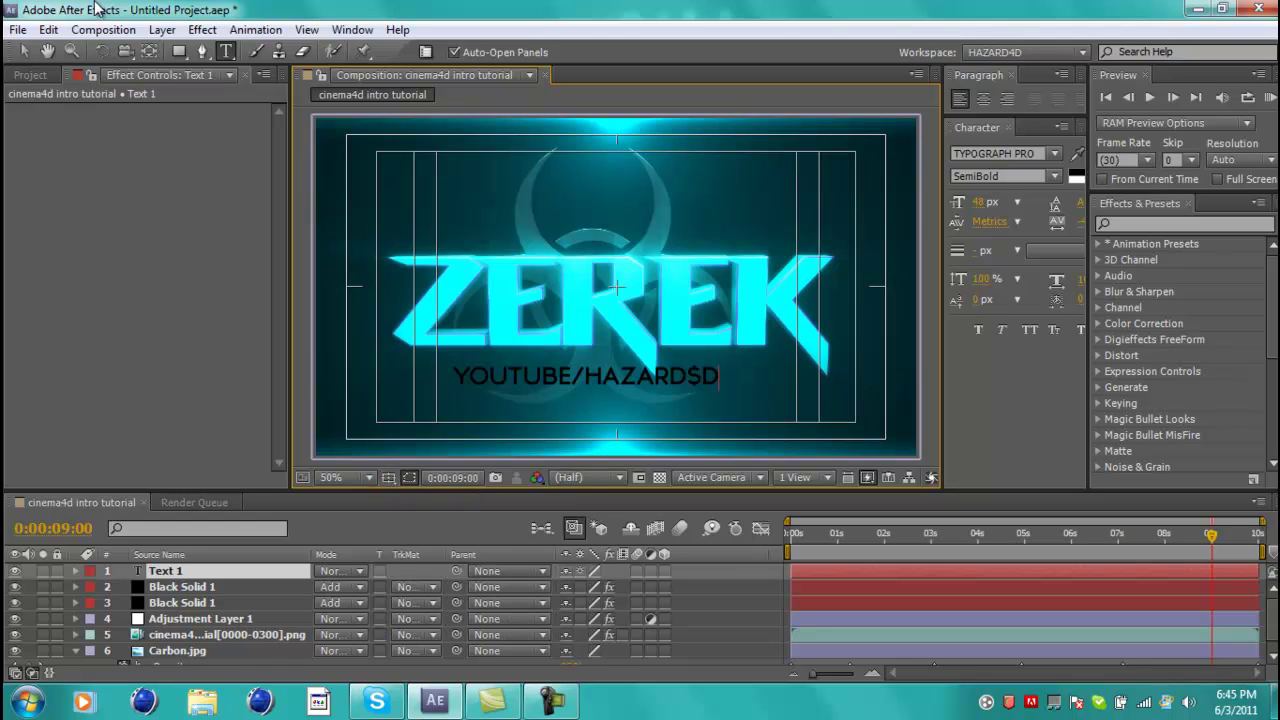
{"action": "left_click", "coordinate": [24, 51]}
{"action": "left_click_drag", "start_coordinate": [648, 375], "coordinate": [675, 290]}
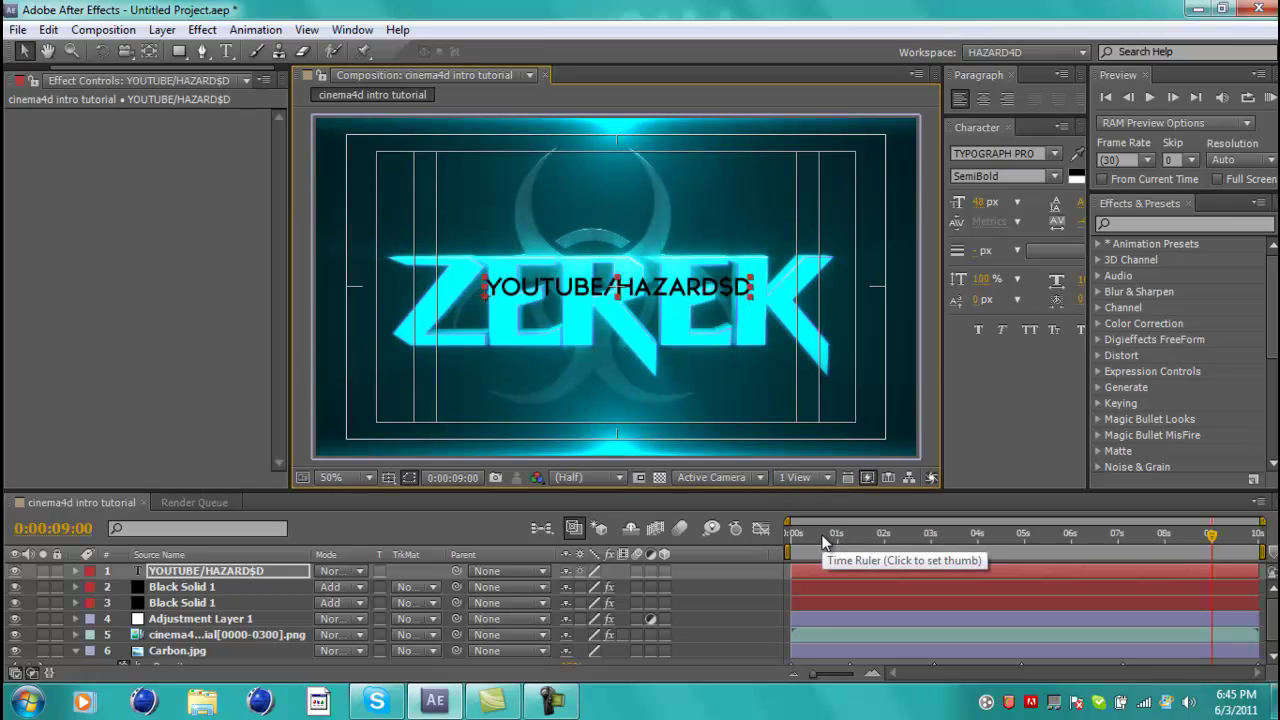
{"action": "left_click", "coordinate": [195, 574]}
Step: Apply a Linear Wipe to the text layer with a Wipe Angle of -90°
{"action": "left_click", "coordinate": [203, 30]}
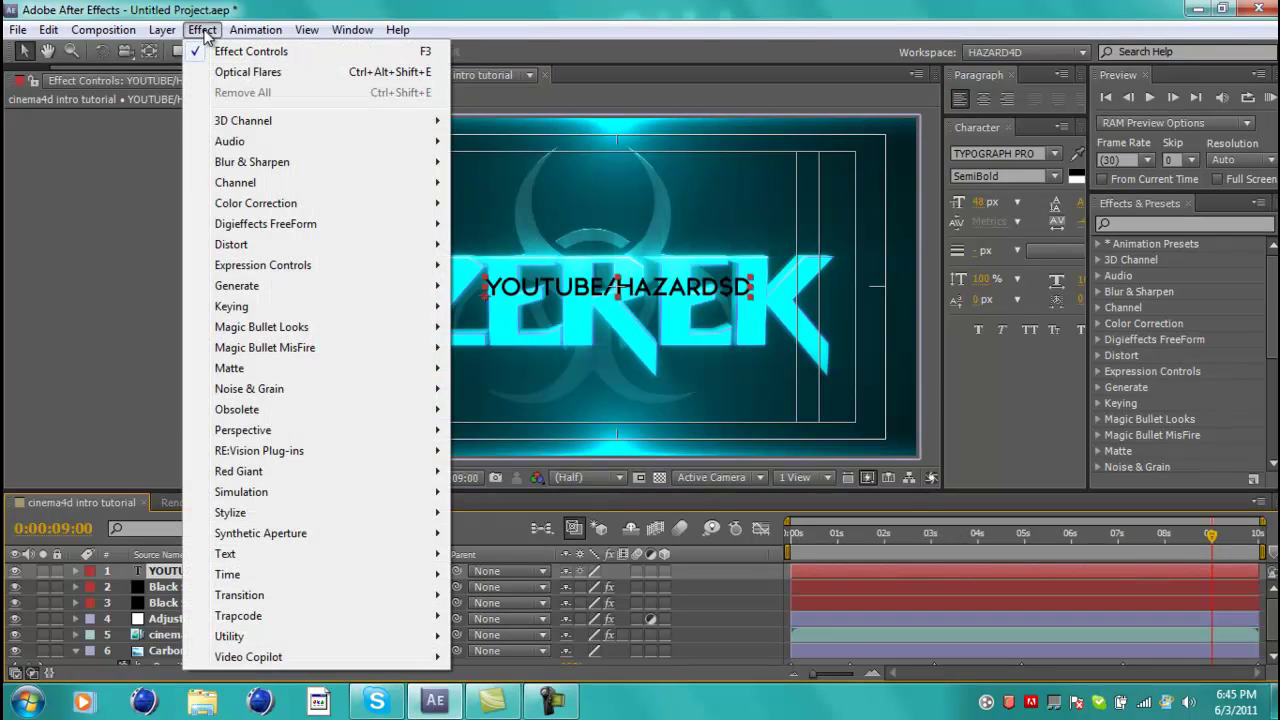
{"action": "mouse_move", "coordinate": [313, 600]}
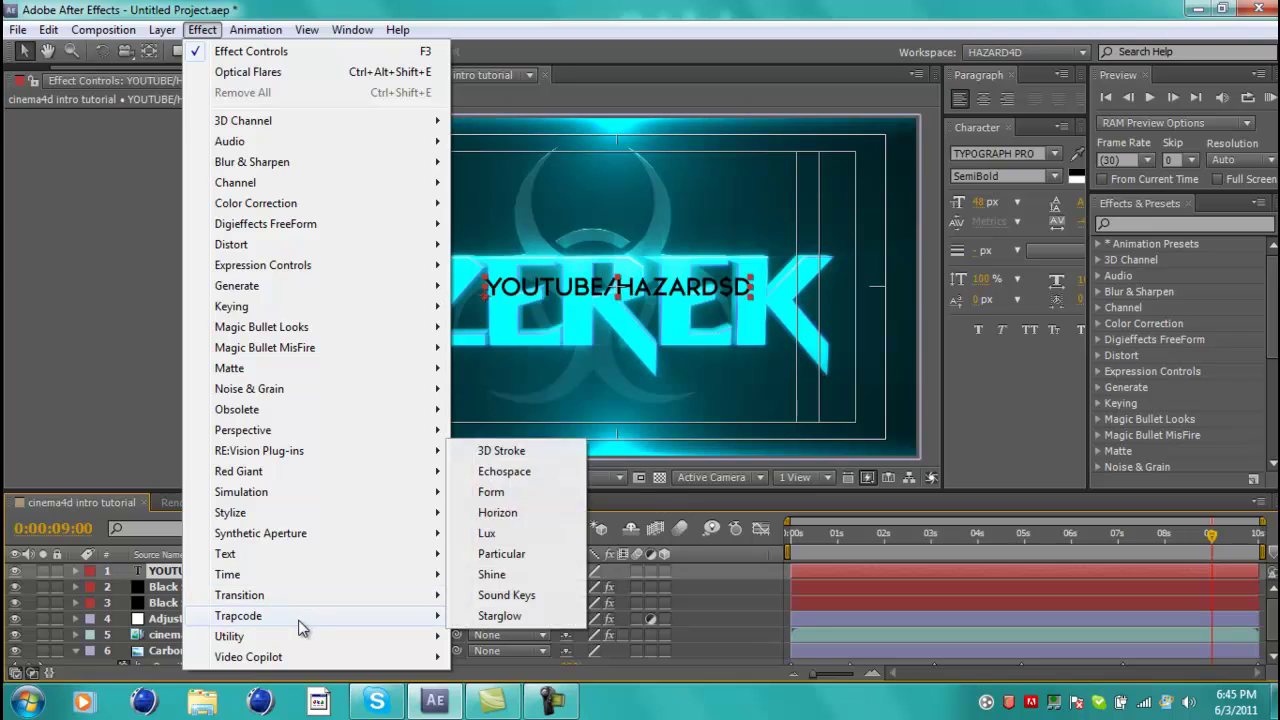
{"action": "left_click", "coordinate": [508, 553]}
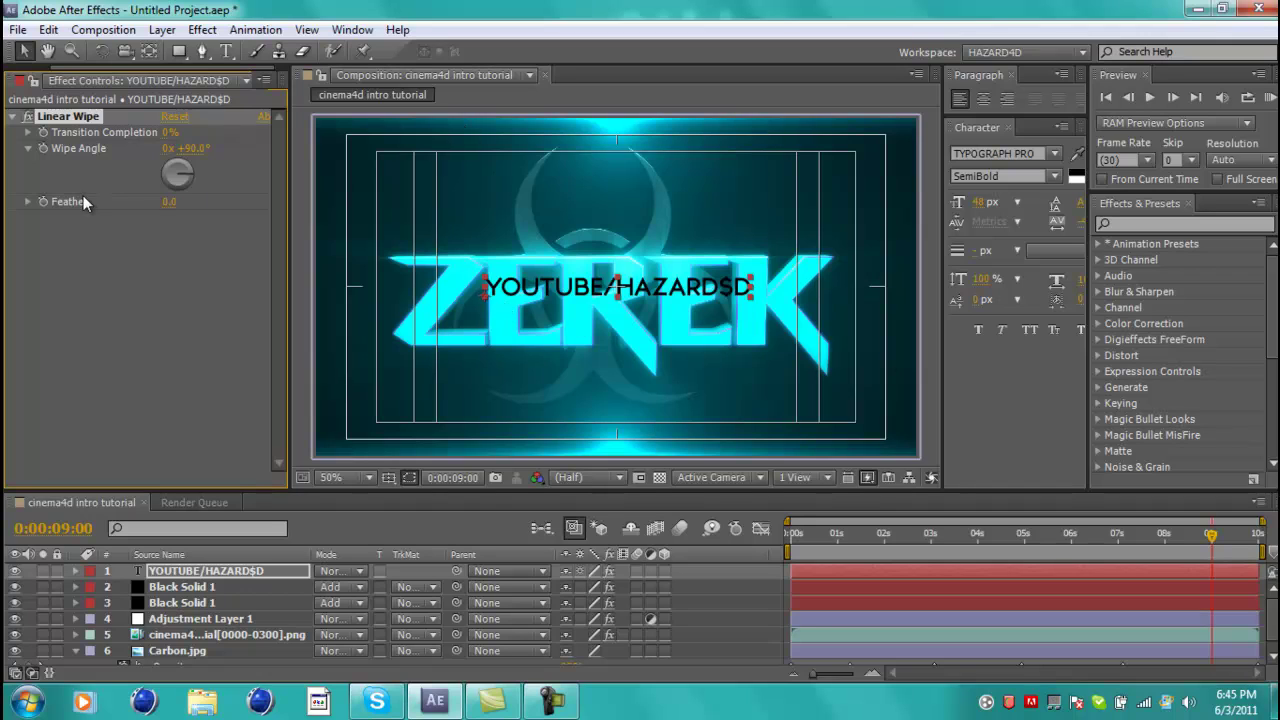
{"action": "left_click", "coordinate": [190, 148]}
{"action": "left_click", "coordinate": [198, 148]}
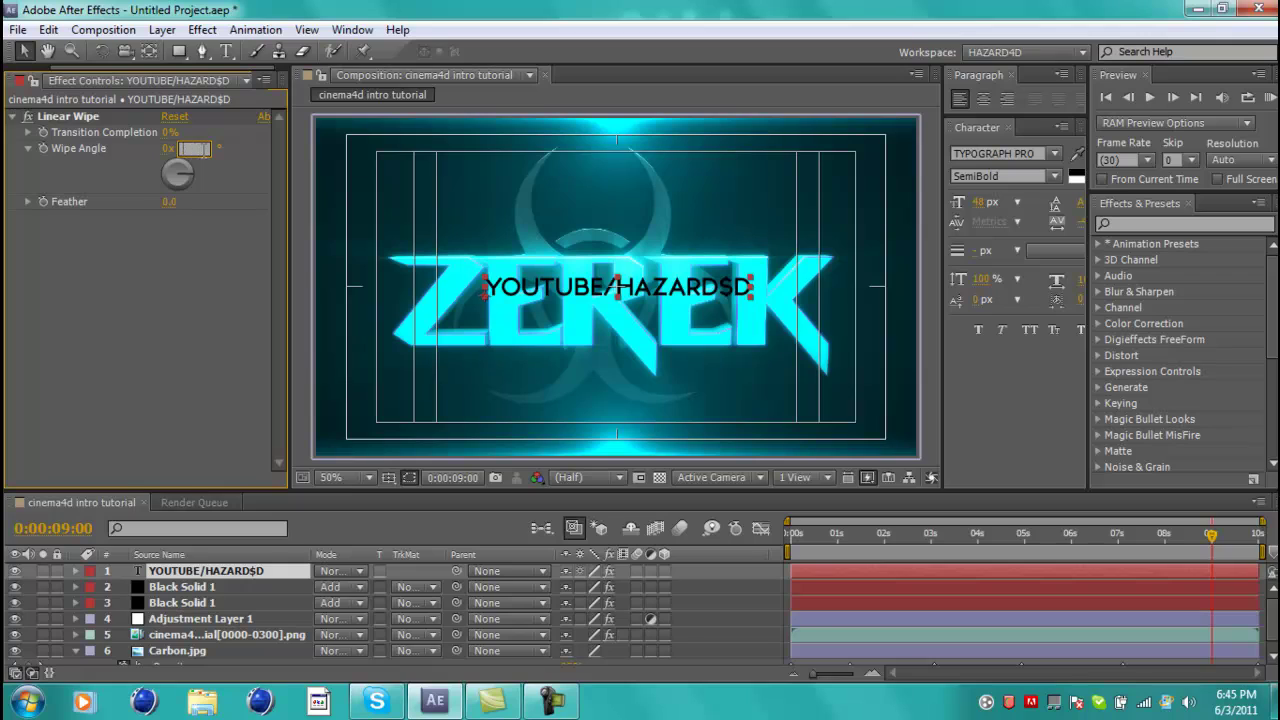
{"action": "type", "text": "-90"}
{"action": "key", "text": "Return"}
Step: Keyframe Transition Completion at 100% at 9 s and 0% at 10 s, then preview
{"action": "left_click_drag", "start_coordinate": [188, 130], "coordinate": [260, 130]}
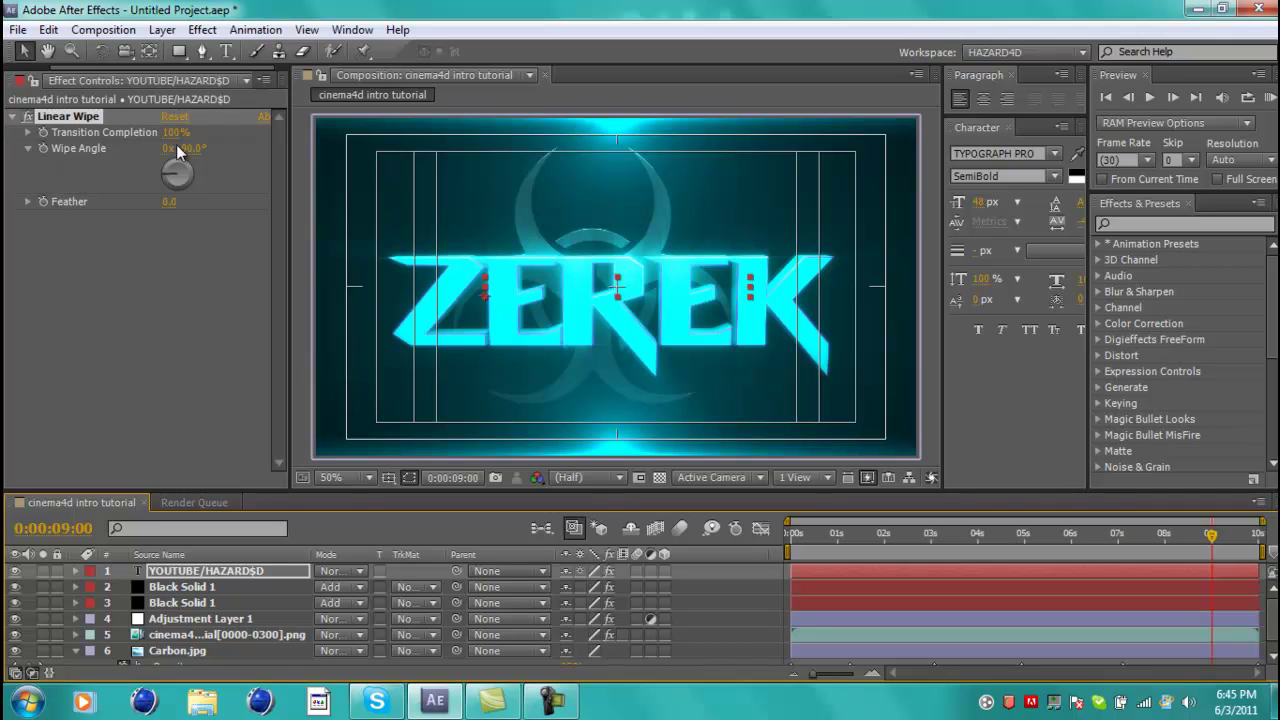
{"action": "left_click", "coordinate": [43, 132]}
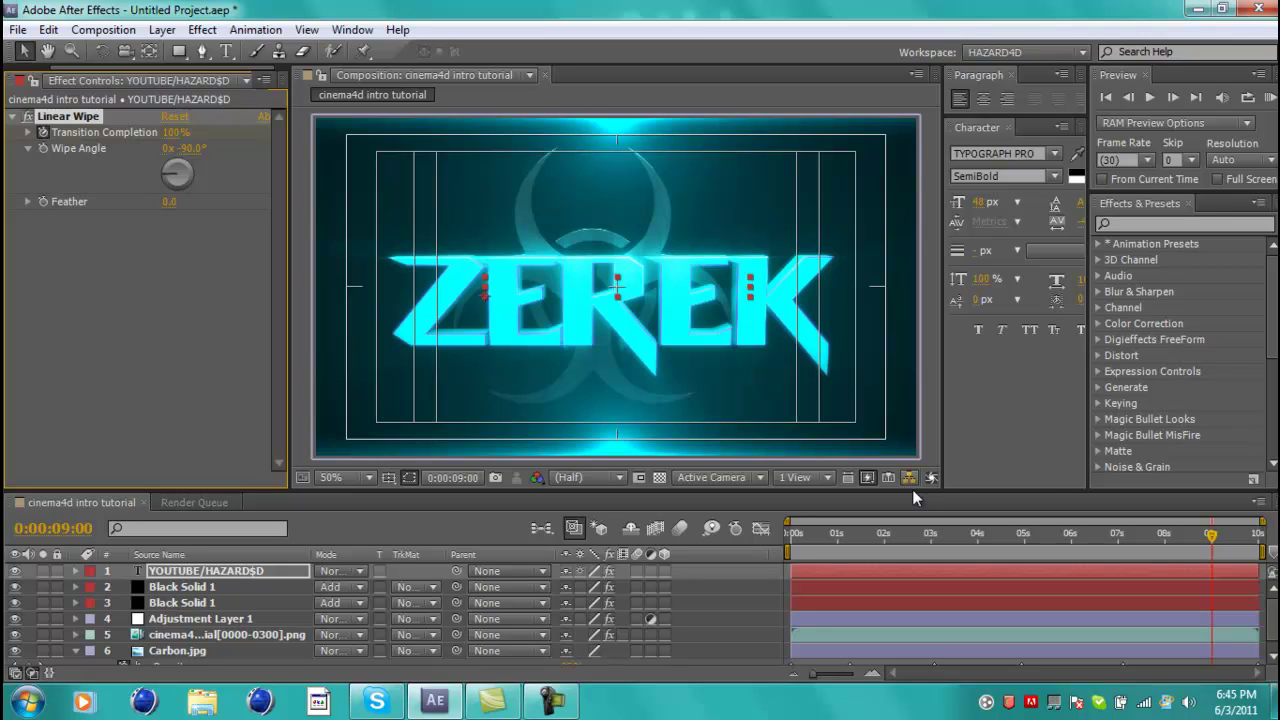
{"action": "left_click", "coordinate": [1213, 540]}
{"action": "left_click_drag", "start_coordinate": [1213, 540], "coordinate": [1268, 545]}
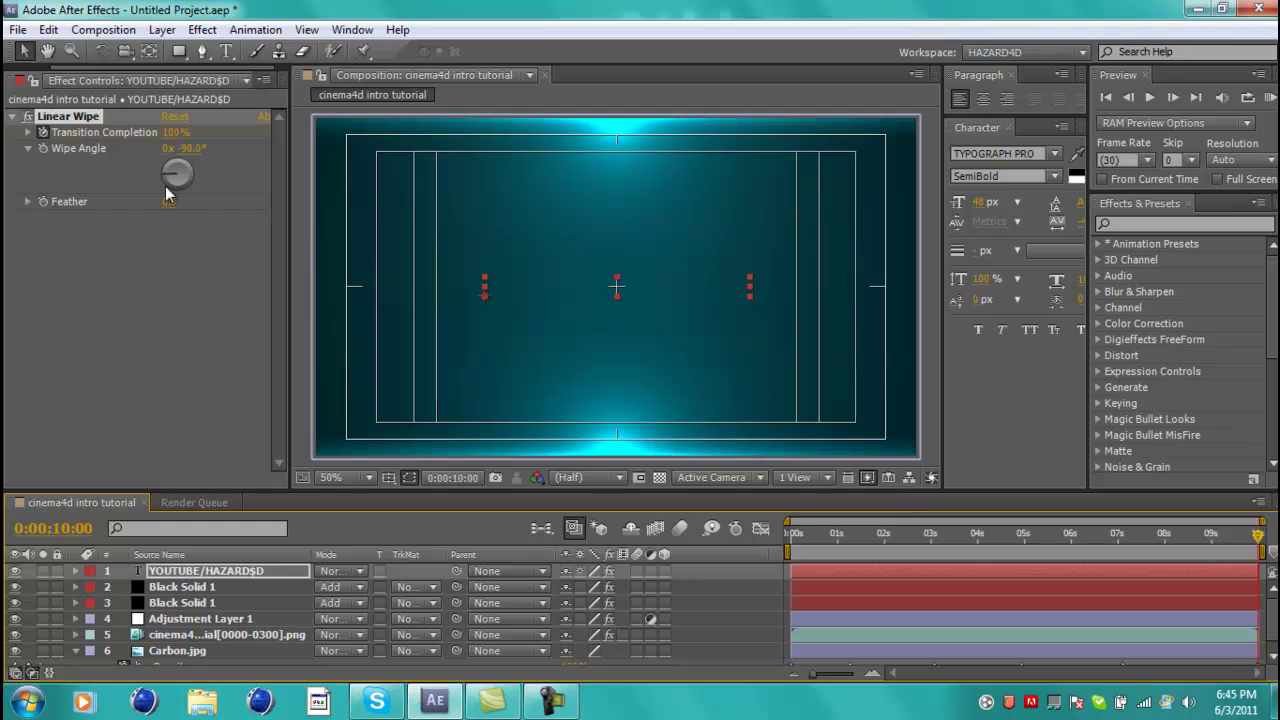
{"action": "left_click_drag", "start_coordinate": [174, 133], "coordinate": [100, 137]}
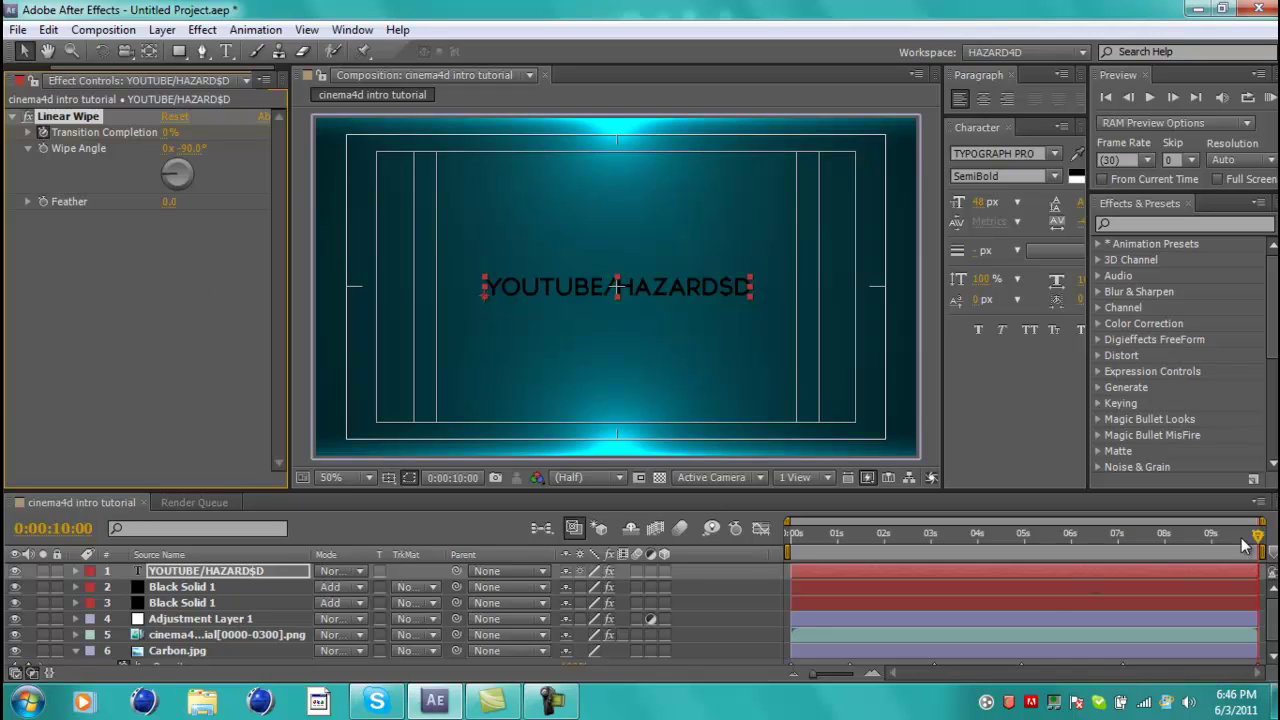
{"action": "left_click", "coordinate": [1211, 536]}
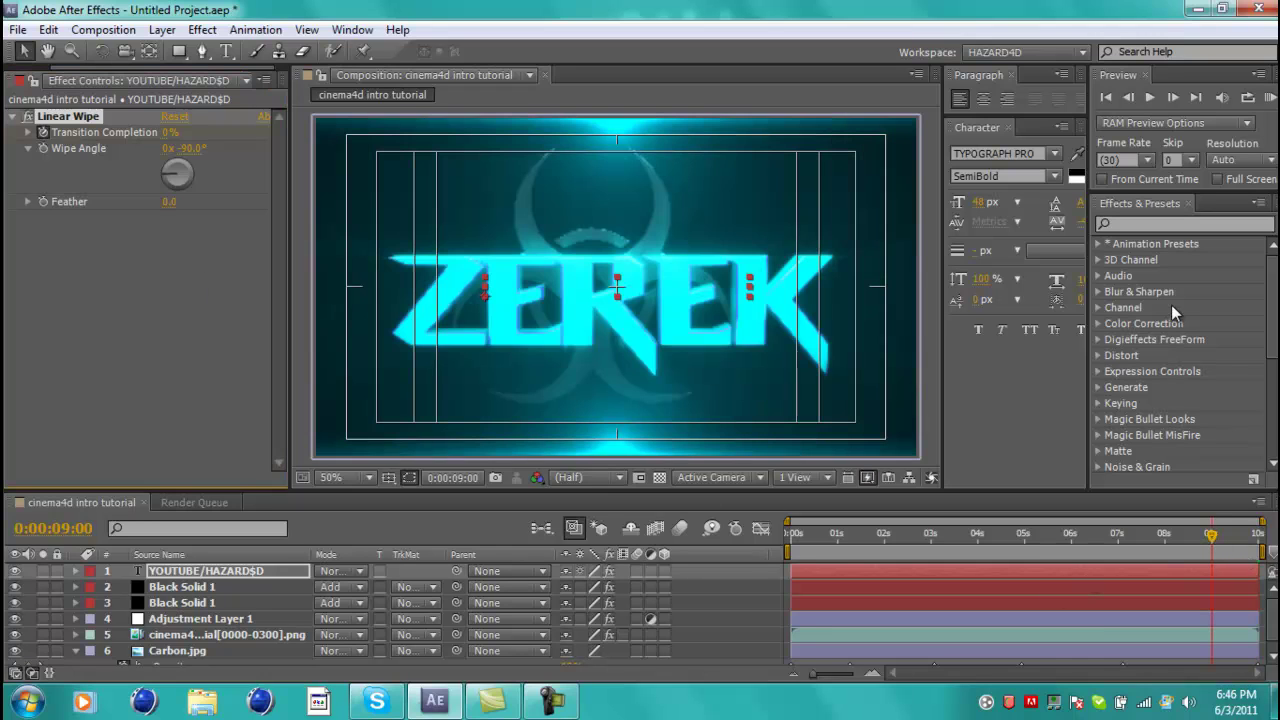
{"action": "left_click", "coordinate": [1151, 96]}
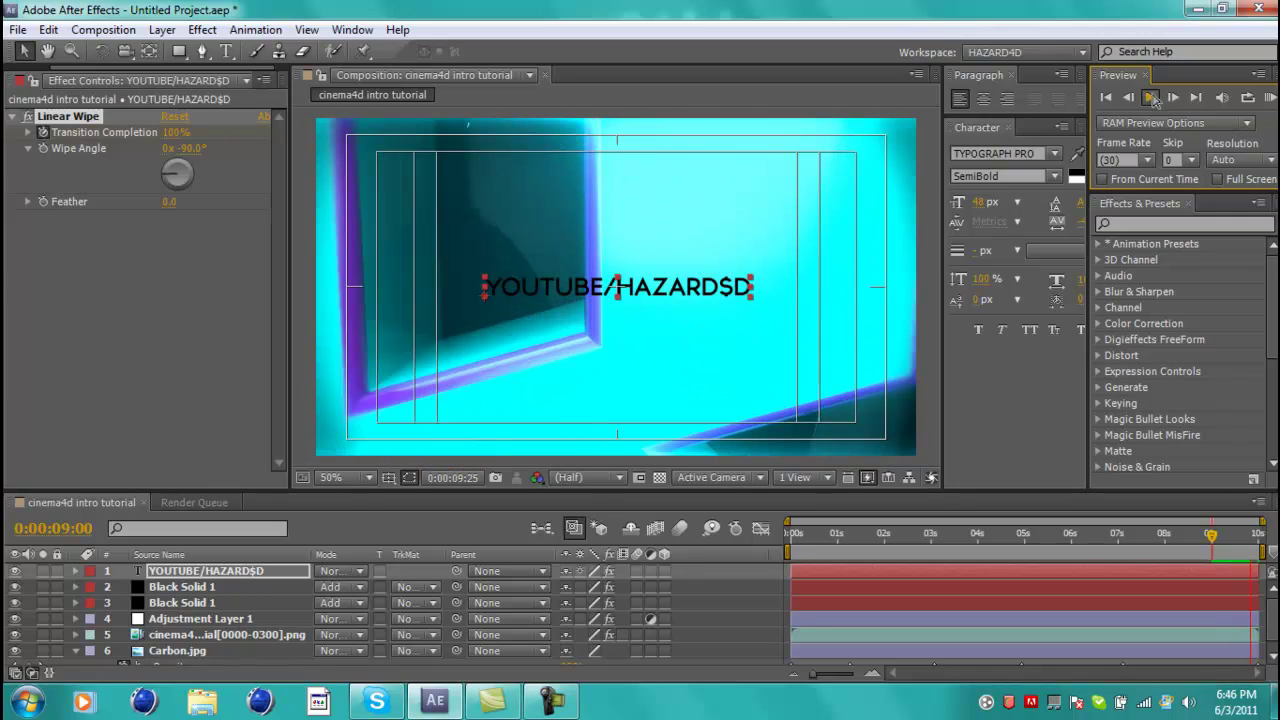
Step: Stop playback and select Adjustment Layer 1 to show its Curves and Looks effects
{"action": "left_click", "coordinate": [1152, 96]}
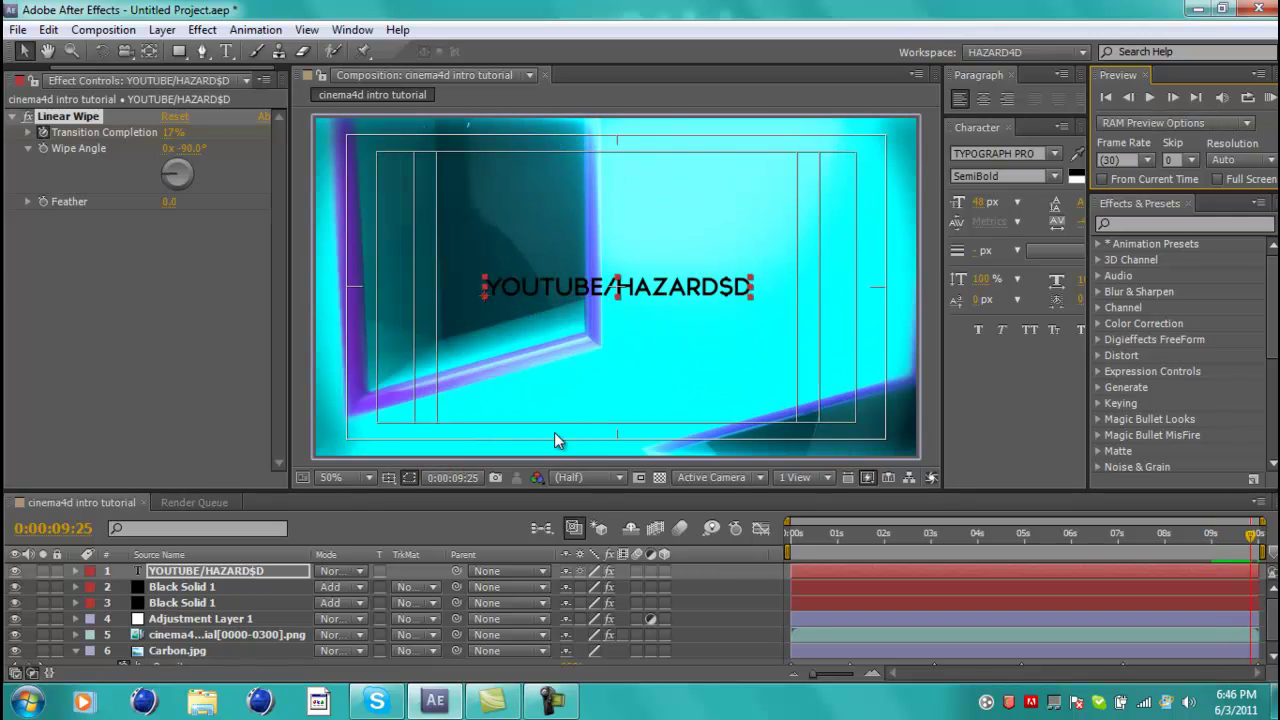
{"action": "left_click", "coordinate": [213, 572]}
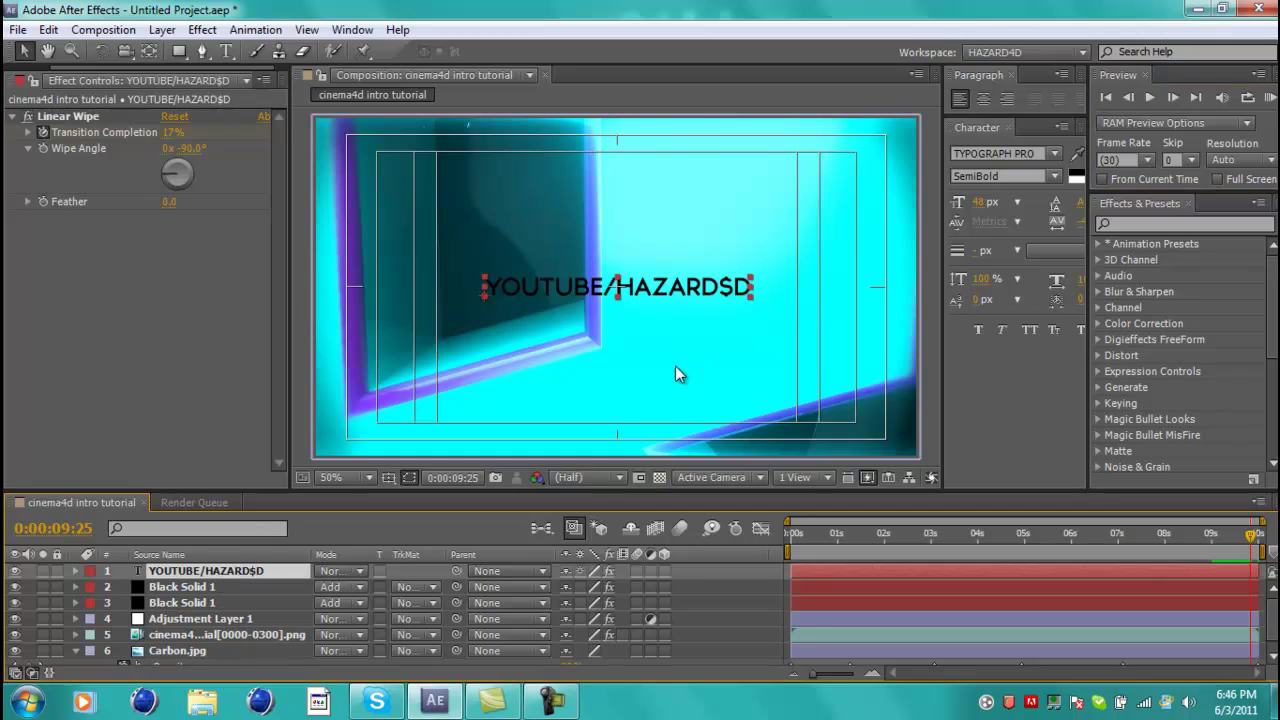
{"action": "left_click", "coordinate": [213, 289]}
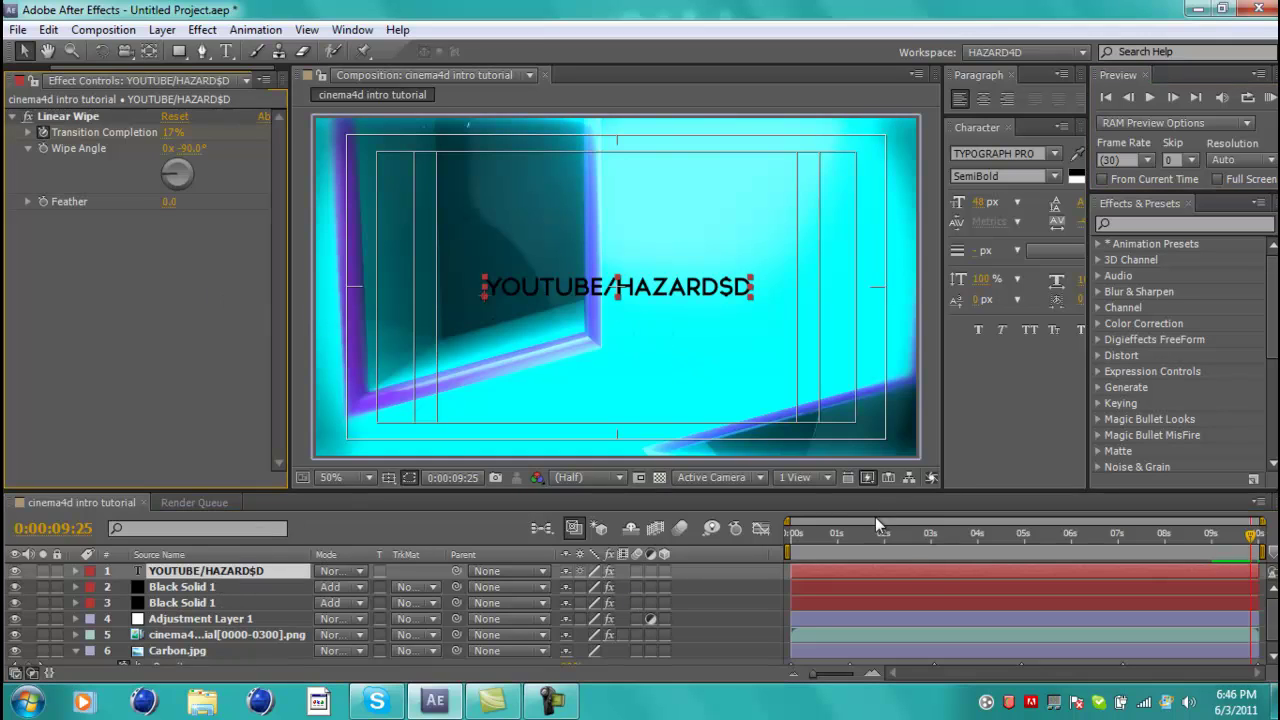
{"action": "left_click", "coordinate": [177, 620]}
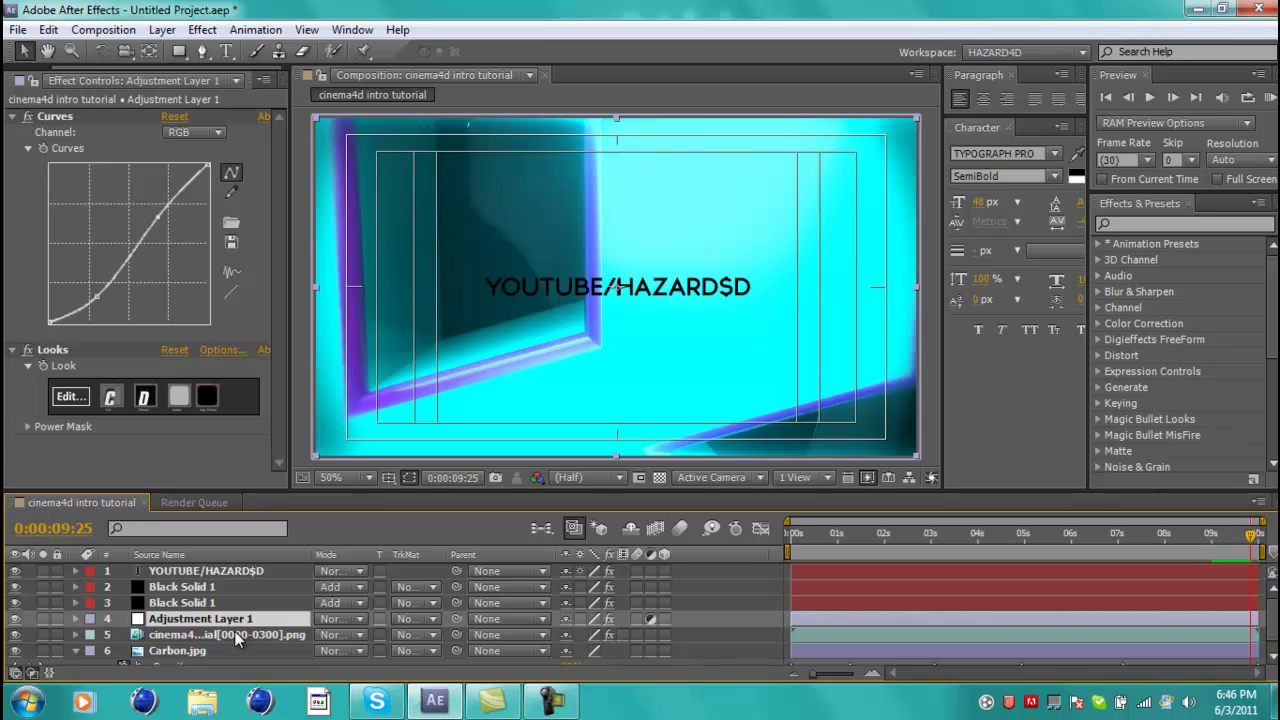
Step: Go to 0:00:00:00, inspect Black Solid 1's Optical Flares, then the text's Linear Wipe
{"action": "key", "text": "Home"}
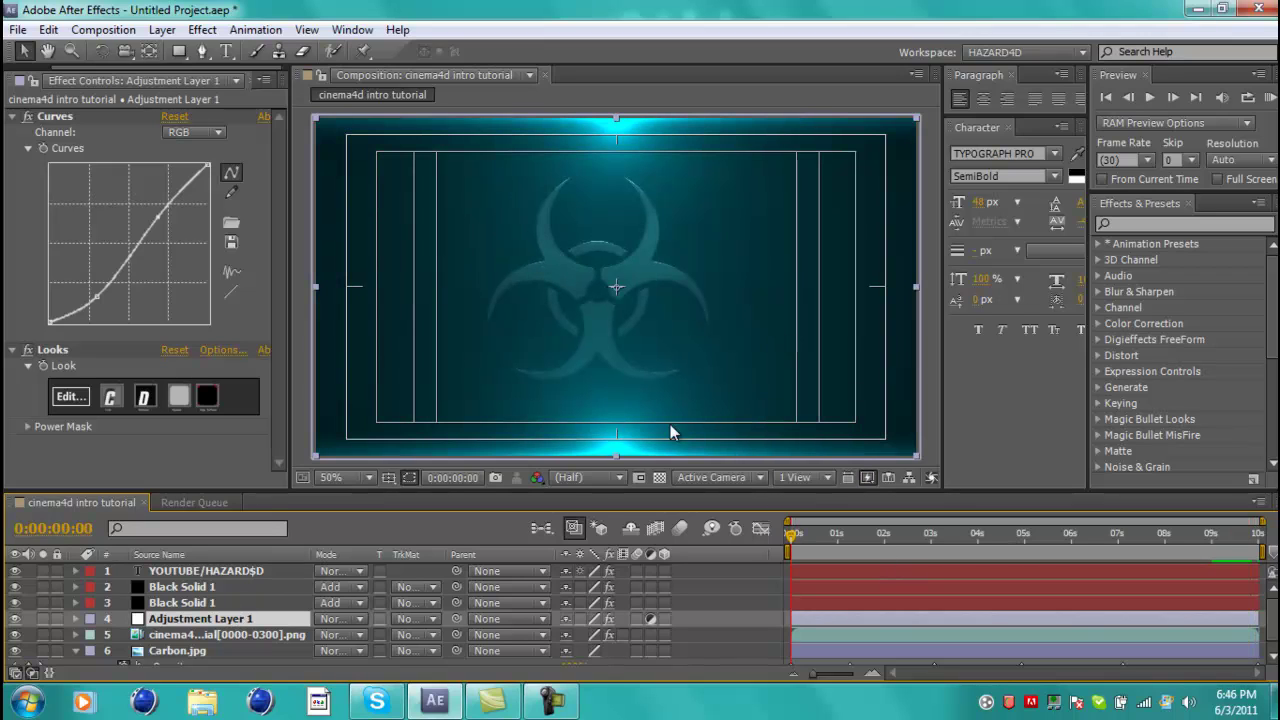
{"action": "left_click", "coordinate": [182, 590]}
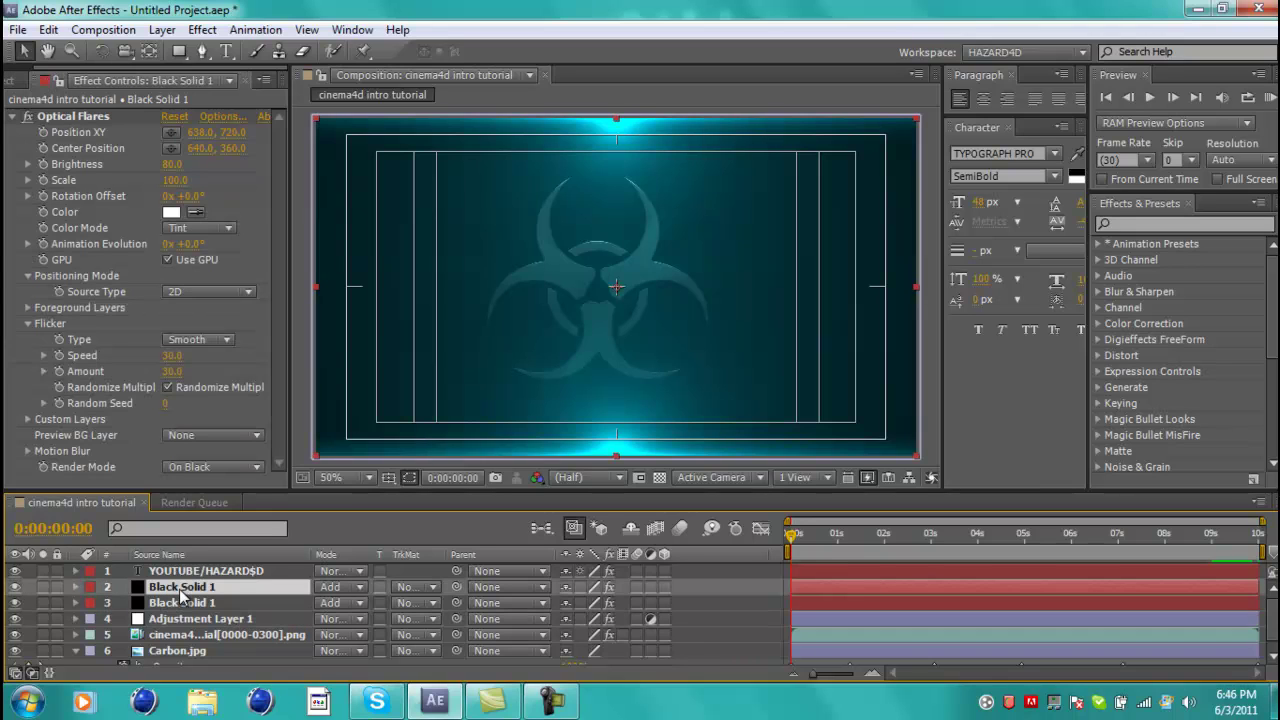
{"action": "left_click", "coordinate": [169, 139]}
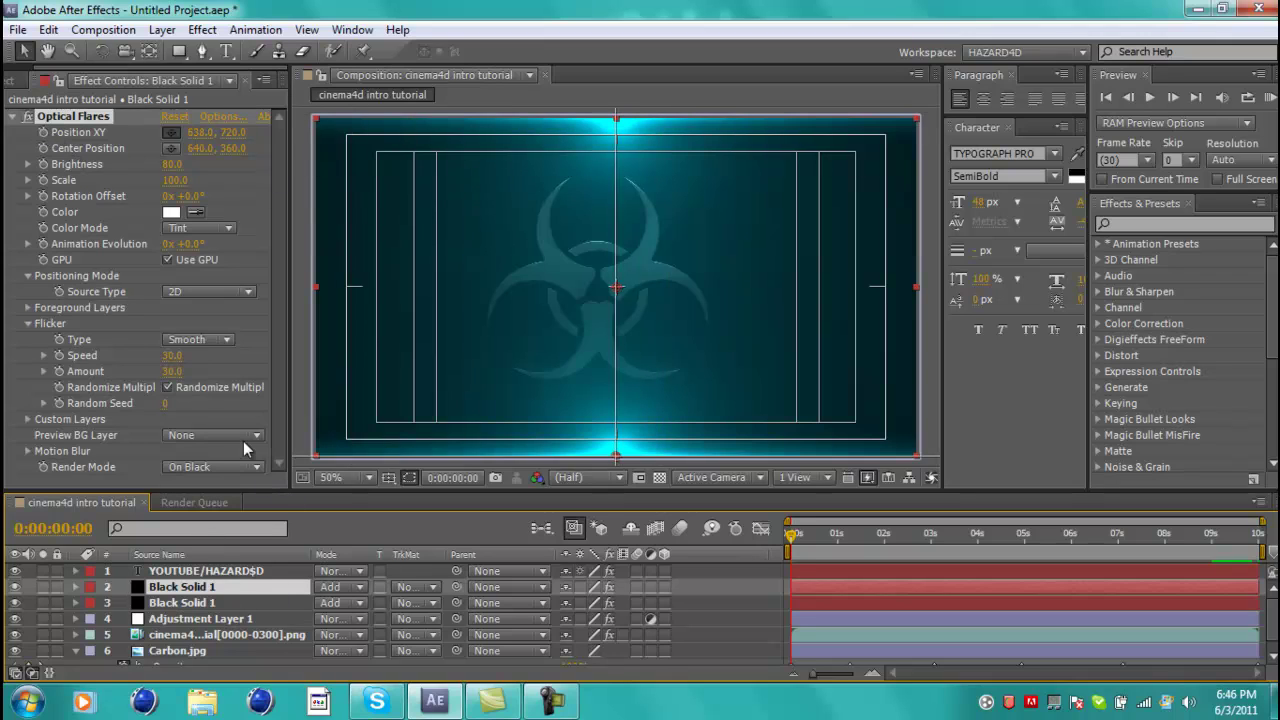
{"action": "left_click", "coordinate": [46, 131]}
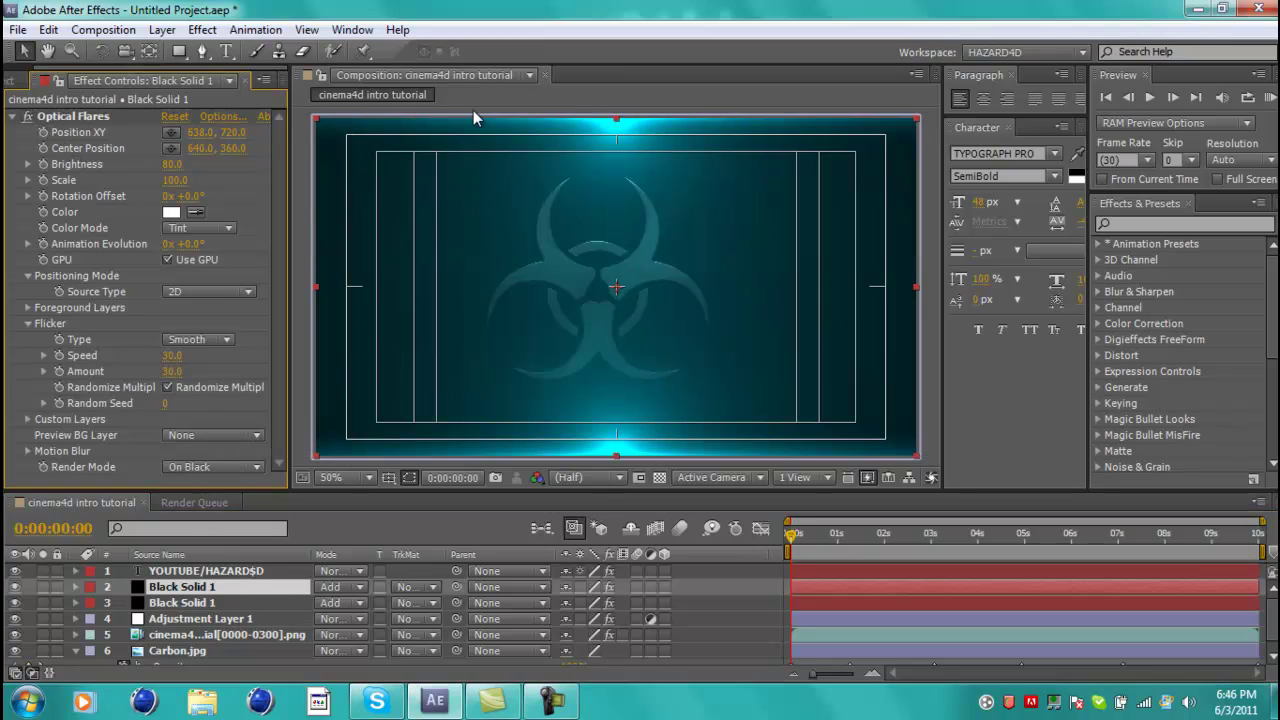
{"action": "left_click", "coordinate": [551, 700]}
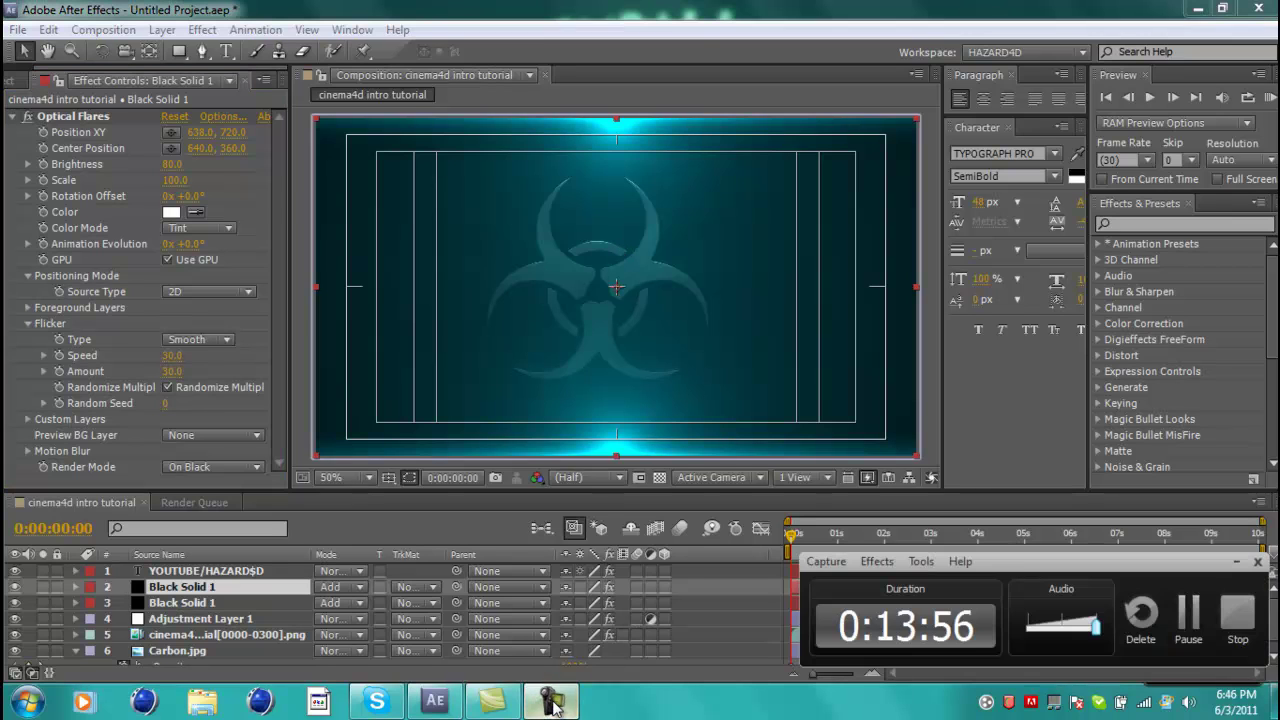
{"action": "left_click", "coordinate": [1237, 622]}
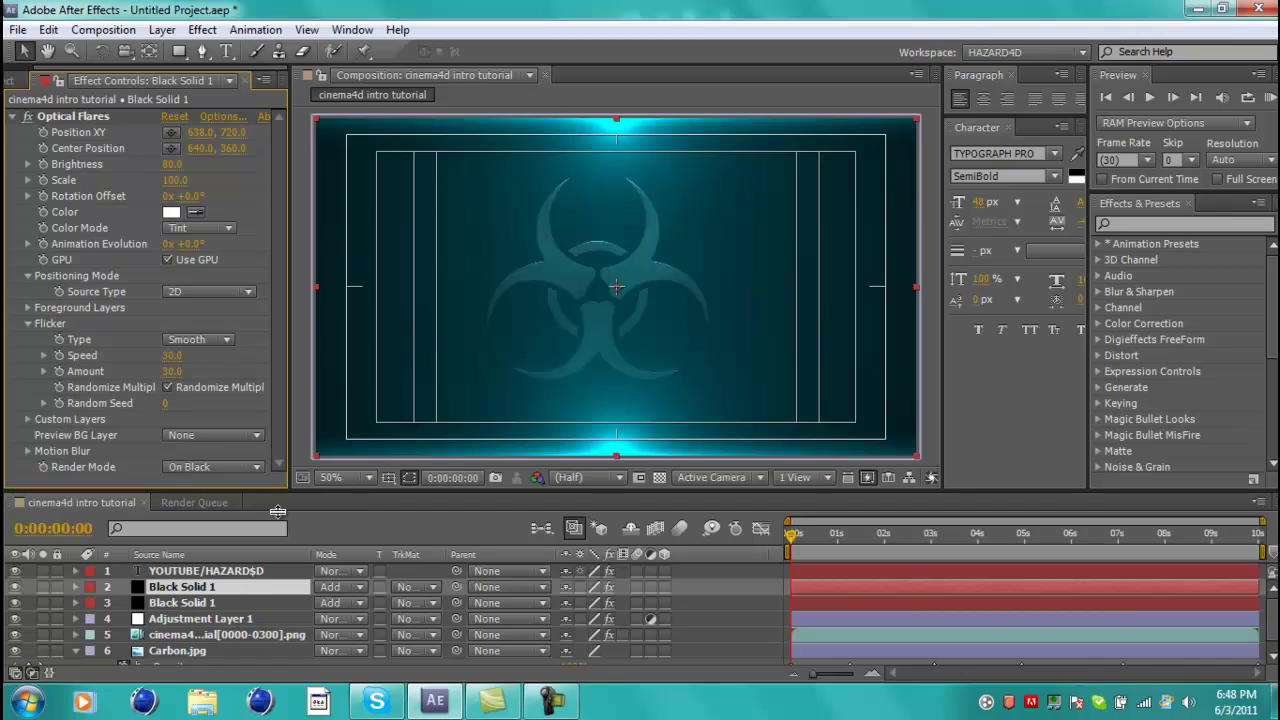
{"action": "left_click", "coordinate": [157, 571]}
{"action": "left_click", "coordinate": [160, 588]}
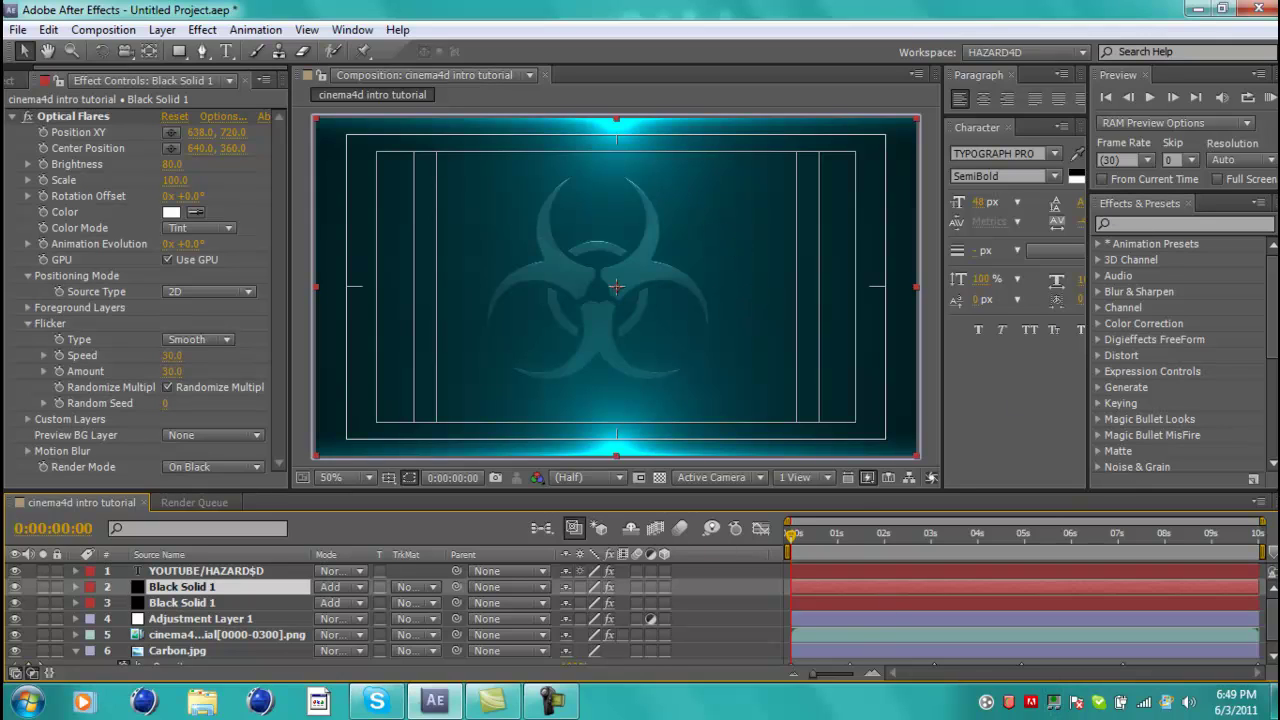
{"action": "left_click", "coordinate": [1269, 98]}
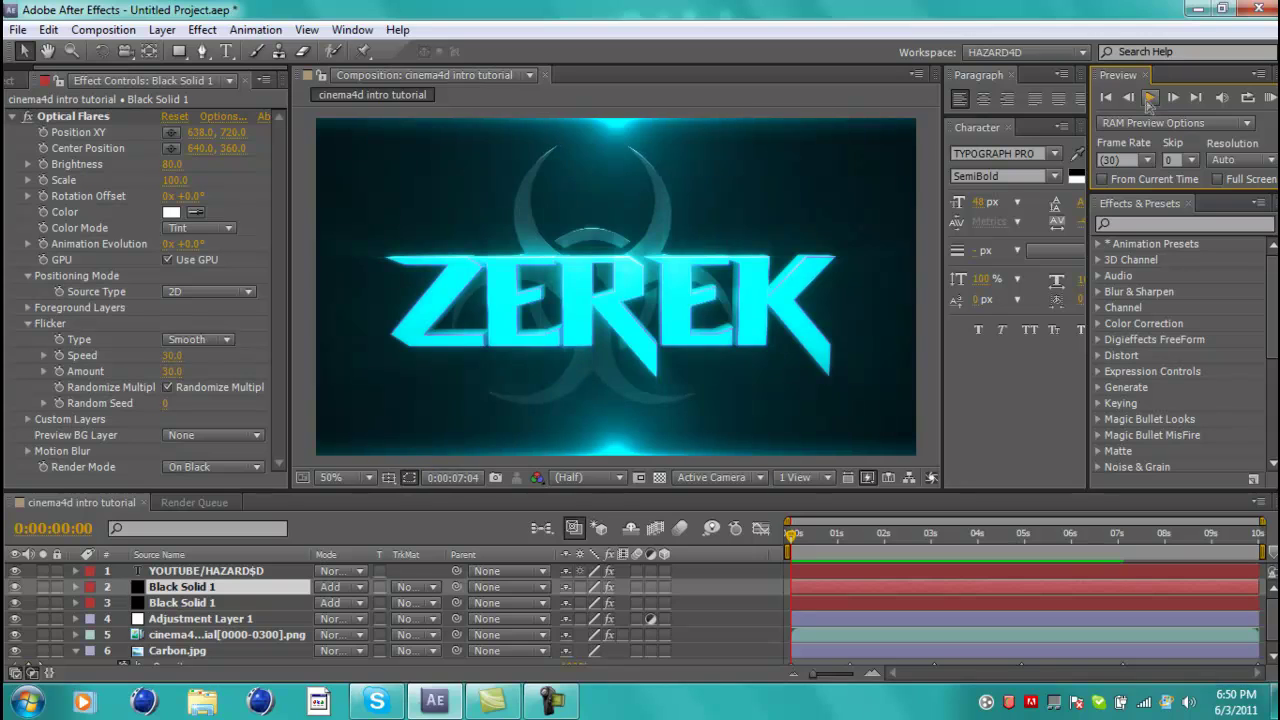
{"action": "mouse_move", "coordinate": [480, 710]}
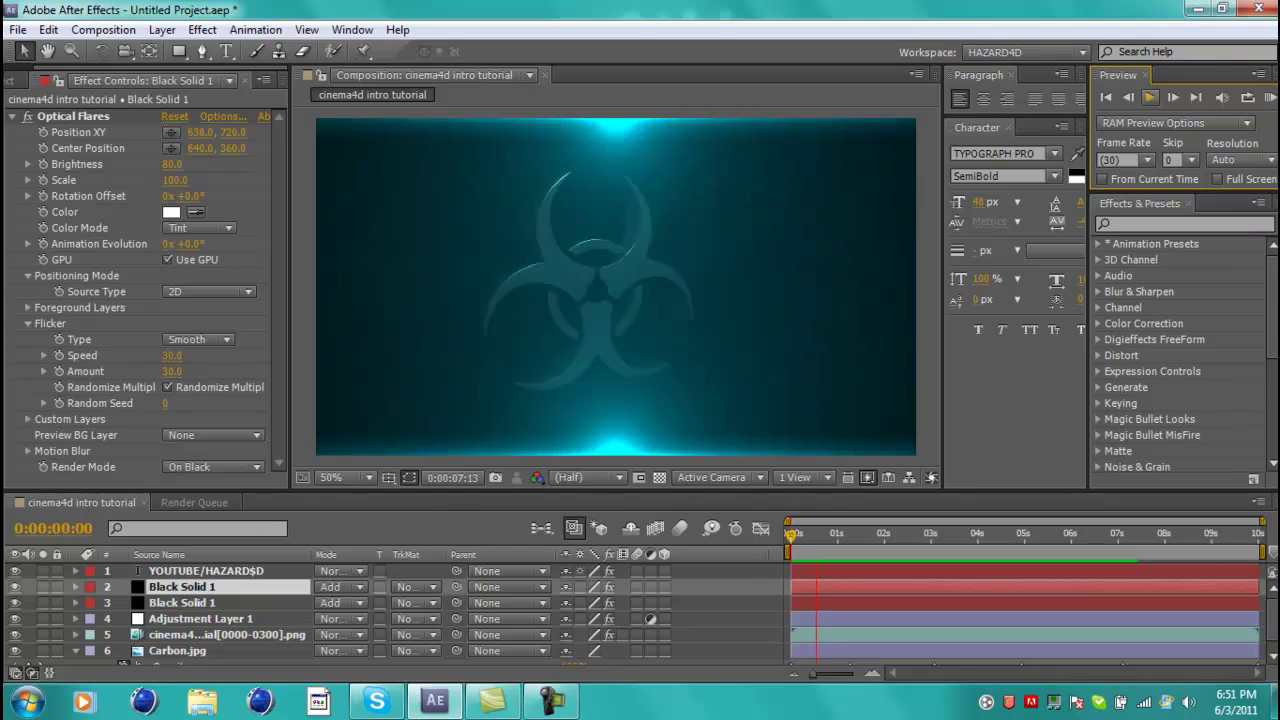
Step: Stop the preview and hold the composition at 0:00:08:13 on the glowing ZEREK frame
{"action": "left_click", "coordinate": [1137, 548]}
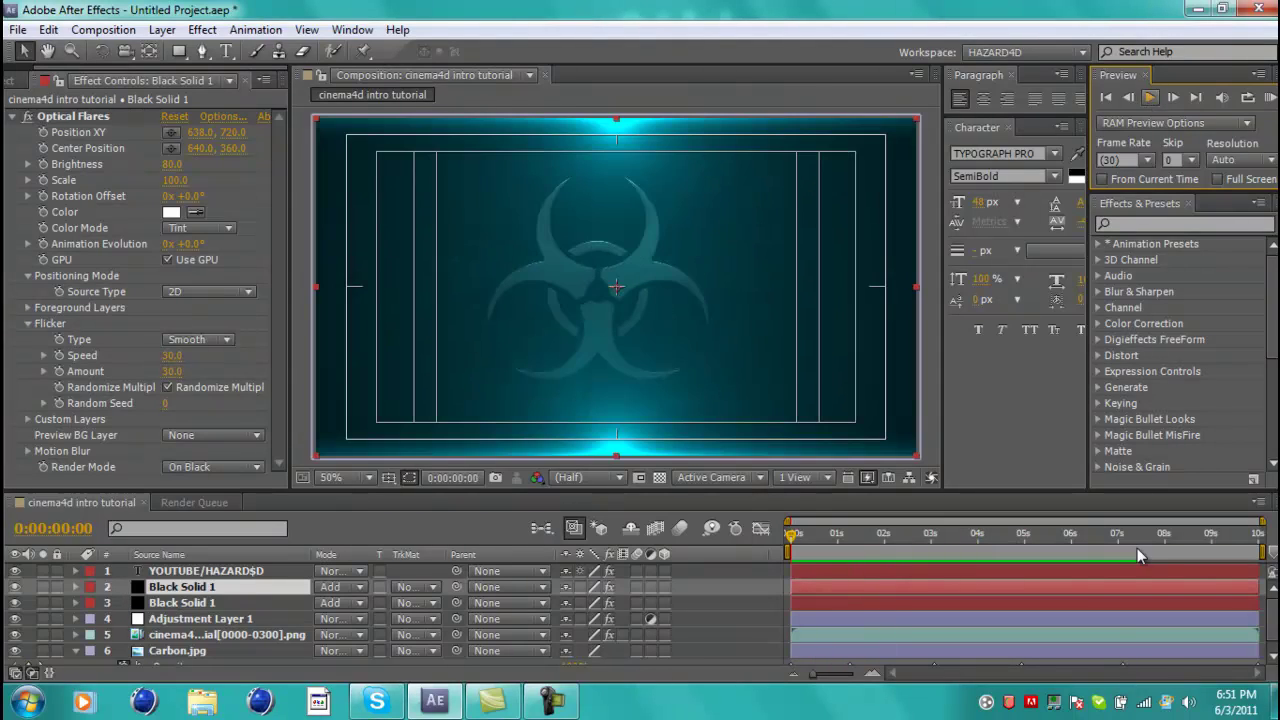
{"action": "left_click", "coordinate": [1185, 549]}
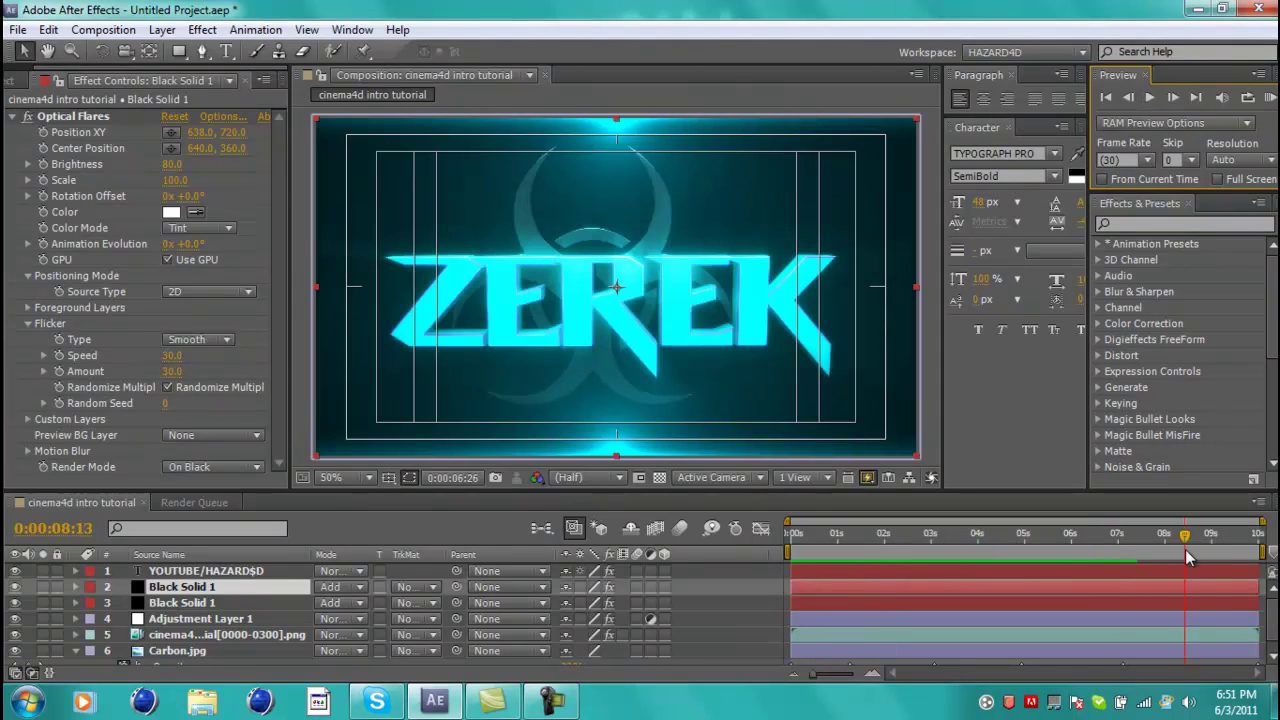
{"action": "left_click", "coordinate": [552, 645]}
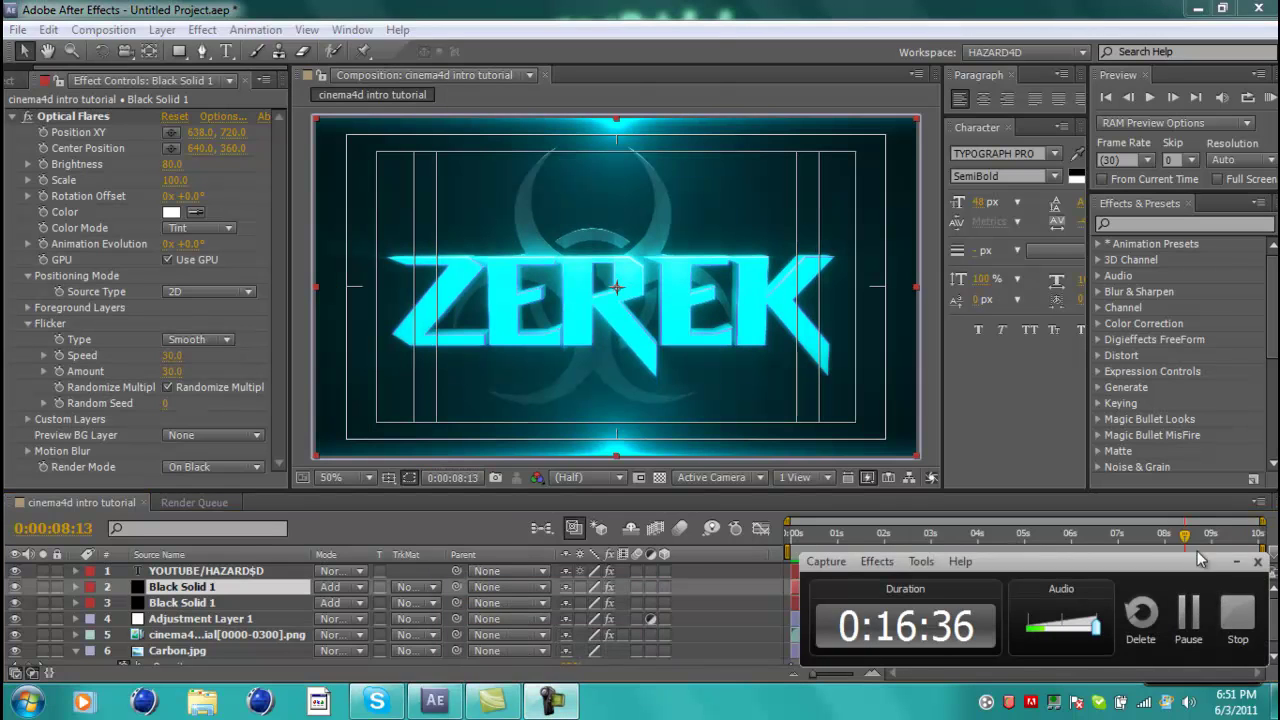
{"action": "left_click_drag", "start_coordinate": [1200, 560], "coordinate": [1196, 550]}
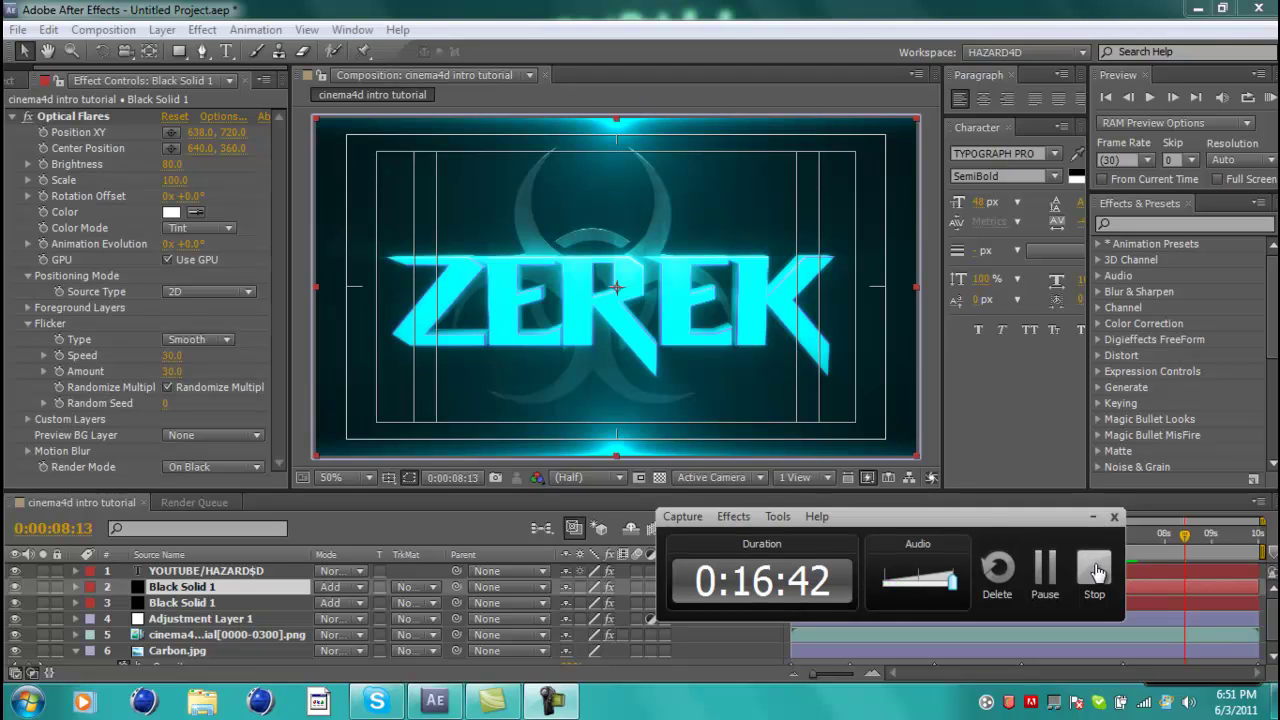
{"action": "left_click_drag", "start_coordinate": [933, 518], "coordinate": [906, 460]}
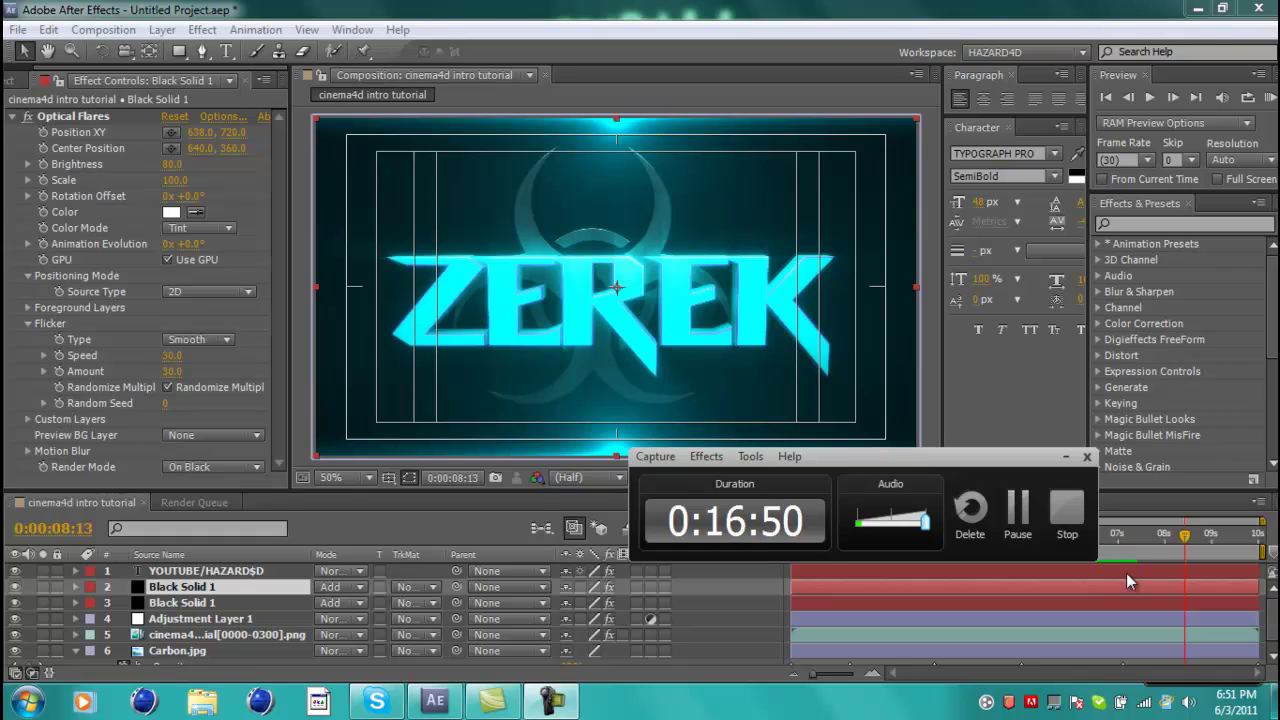